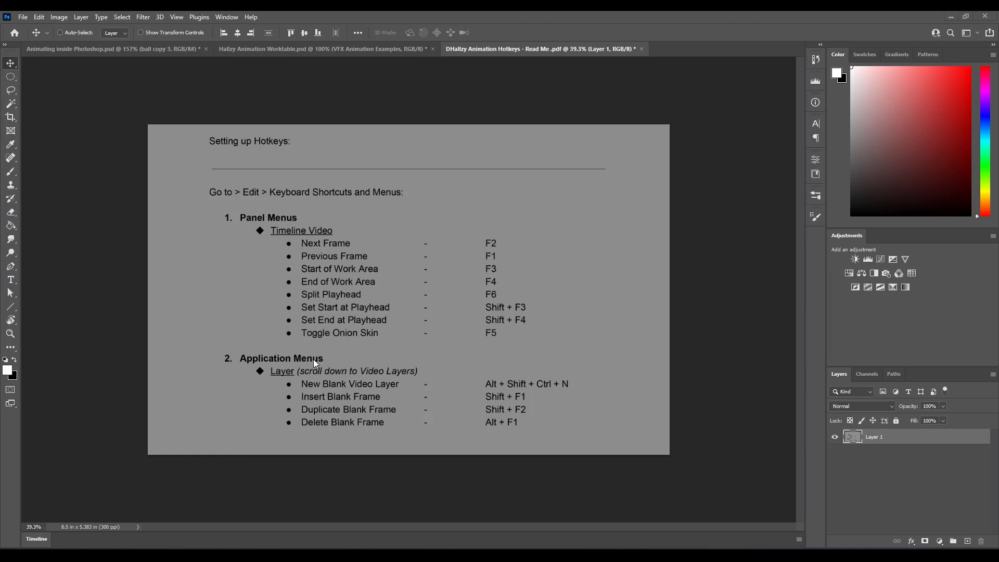
Examine the keyboard shortcuts assigned to the Timeline (Video) commands under Panel Menus.
{"action": "left_click", "coordinate": [39, 17]}
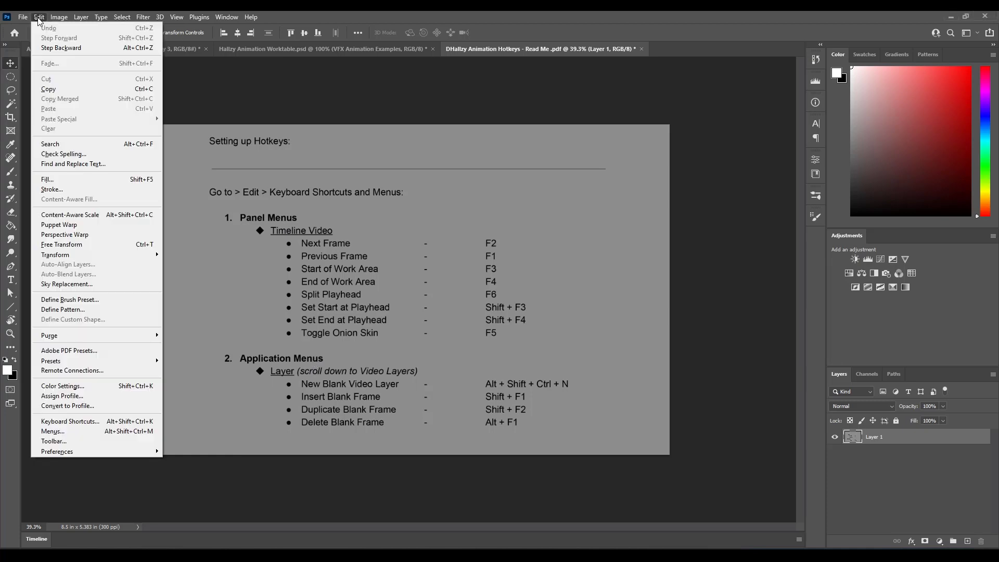
{"action": "left_click", "coordinate": [82, 424]}
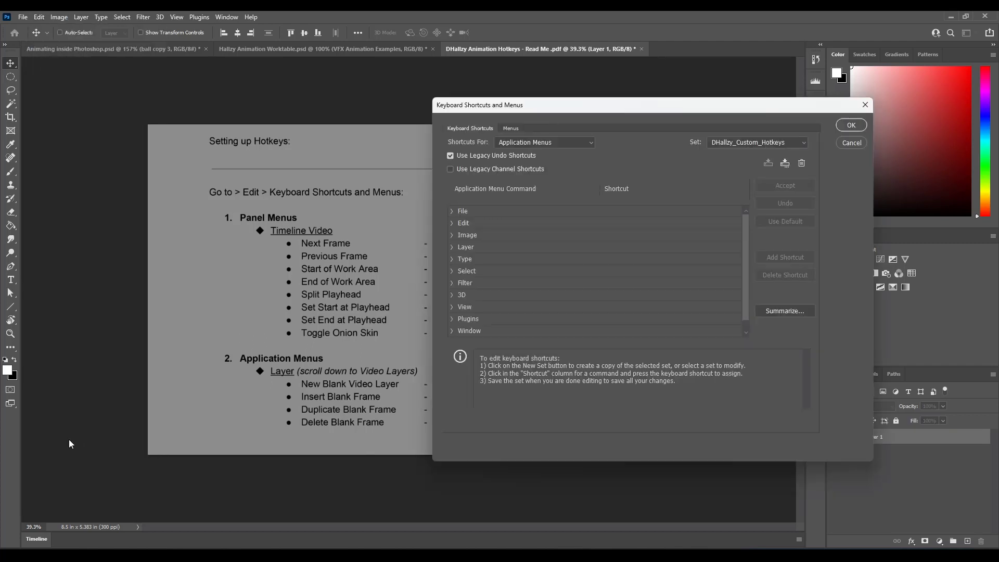
{"action": "left_click", "coordinate": [527, 143]}
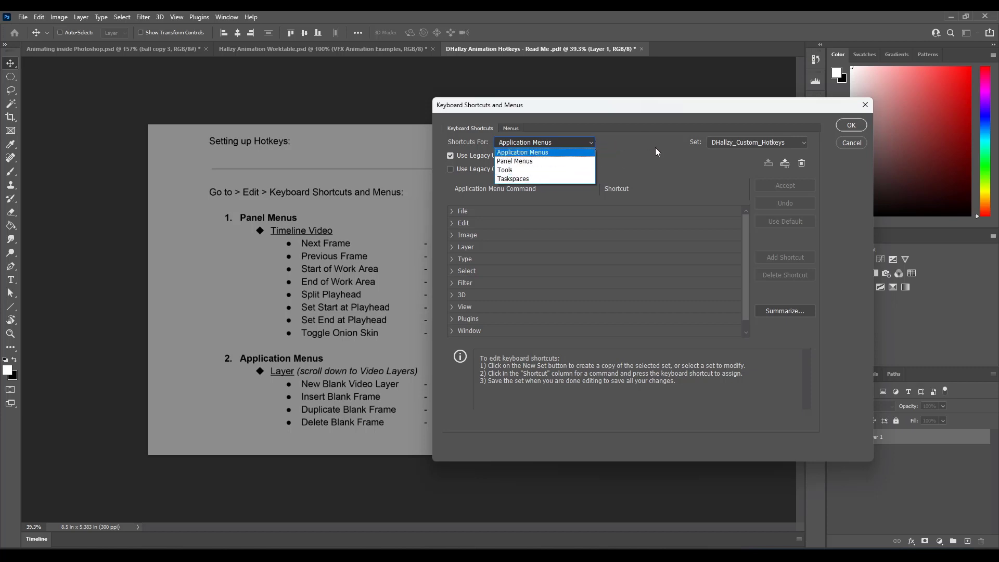
{"action": "left_click", "coordinate": [513, 161]}
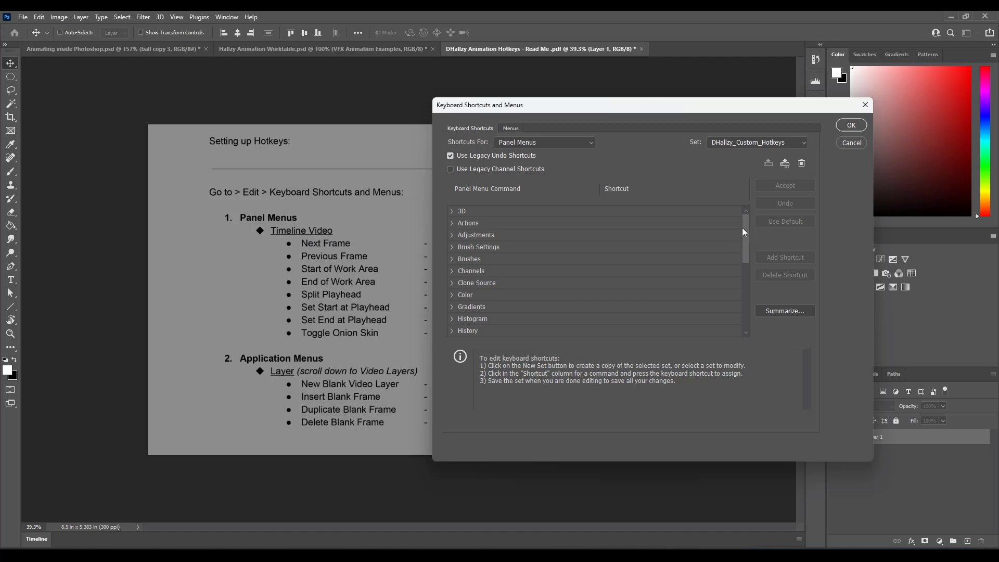
{"action": "left_click_drag", "start_coordinate": [745, 227], "coordinate": [748, 302]}
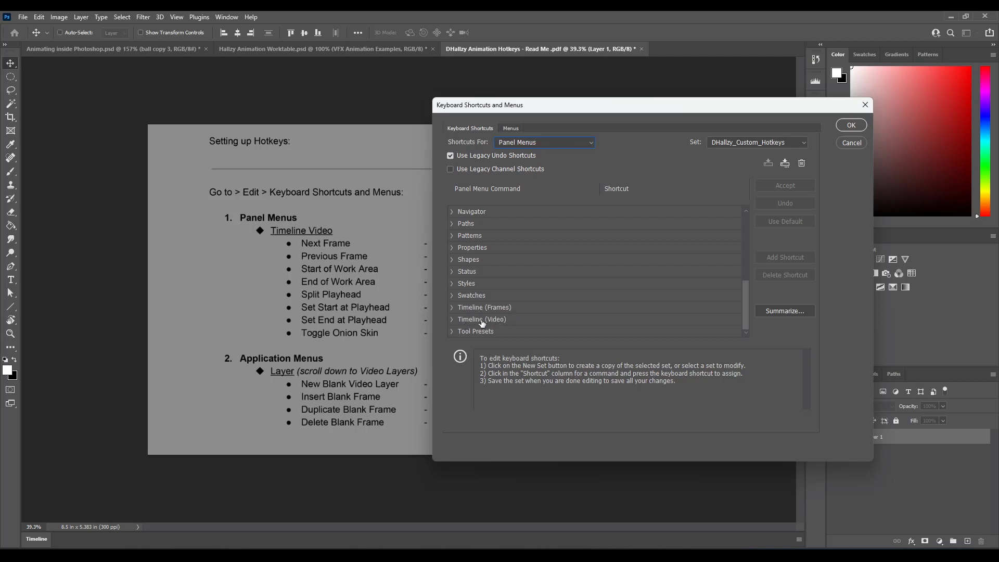
{"action": "left_click", "coordinate": [453, 321]}
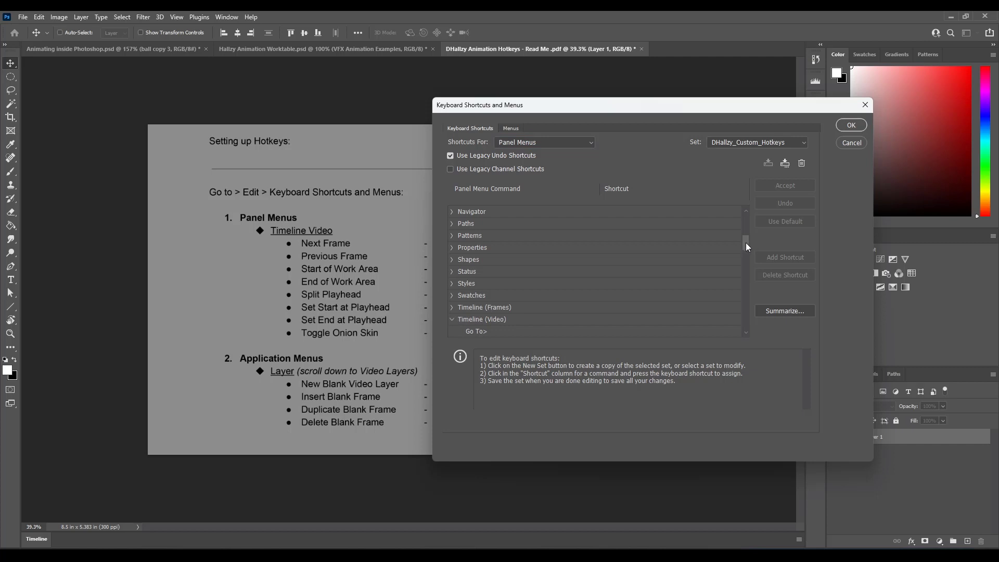
{"action": "left_click_drag", "start_coordinate": [747, 244], "coordinate": [741, 259]}
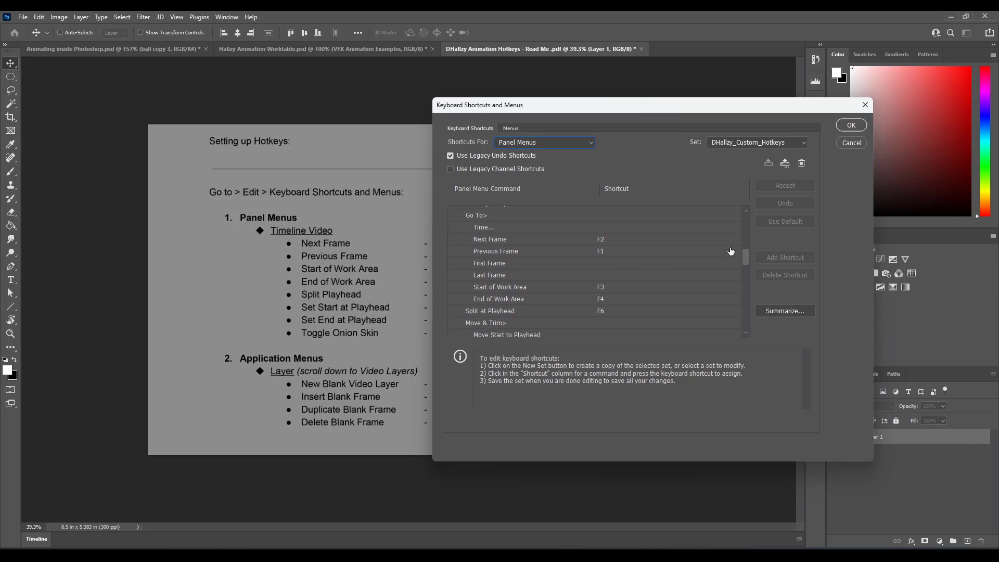
{"action": "mouse_move", "coordinate": [744, 256]}
{"action": "left_mouse_down"}
{"action": "mouse_move", "coordinate": [744, 320]}
{"action": "mouse_move", "coordinate": [735, 244]}
{"action": "left_mouse_up"}
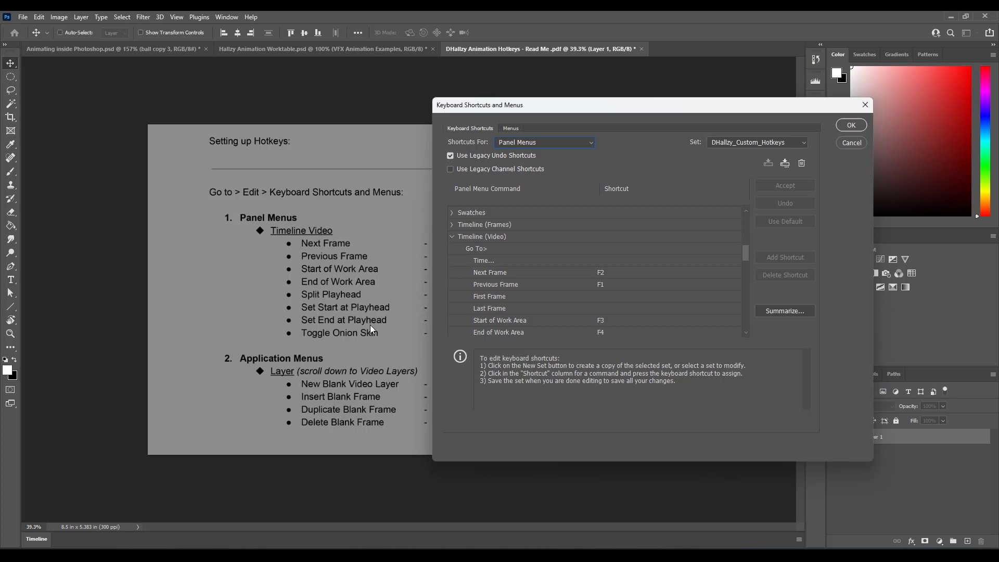
{"action": "left_click", "coordinate": [451, 237]}
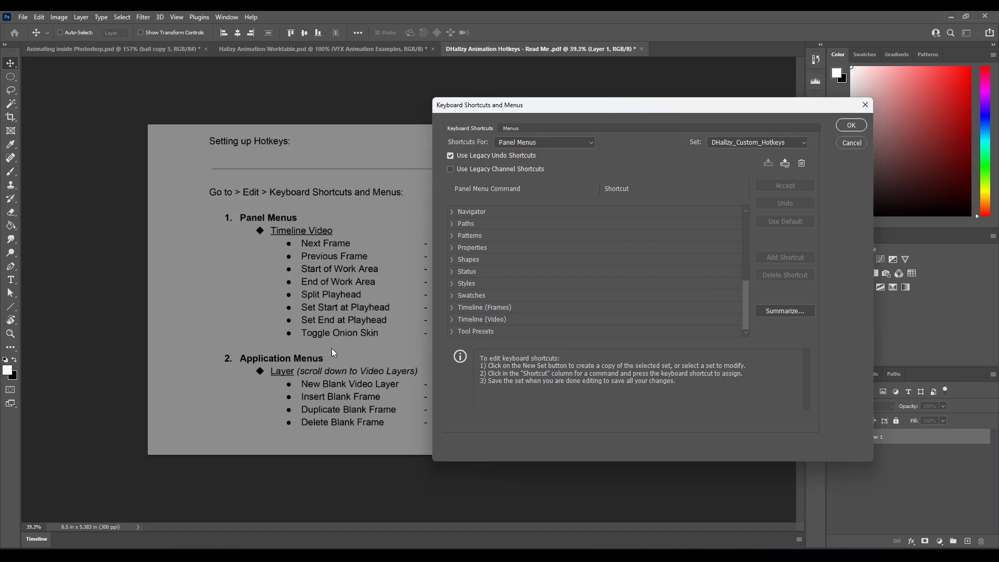
Examine the shortcuts assigned to the Video Layers commands within the Layer group of Application Menus.
{"action": "left_click", "coordinate": [521, 146]}
{"action": "left_click", "coordinate": [542, 149]}
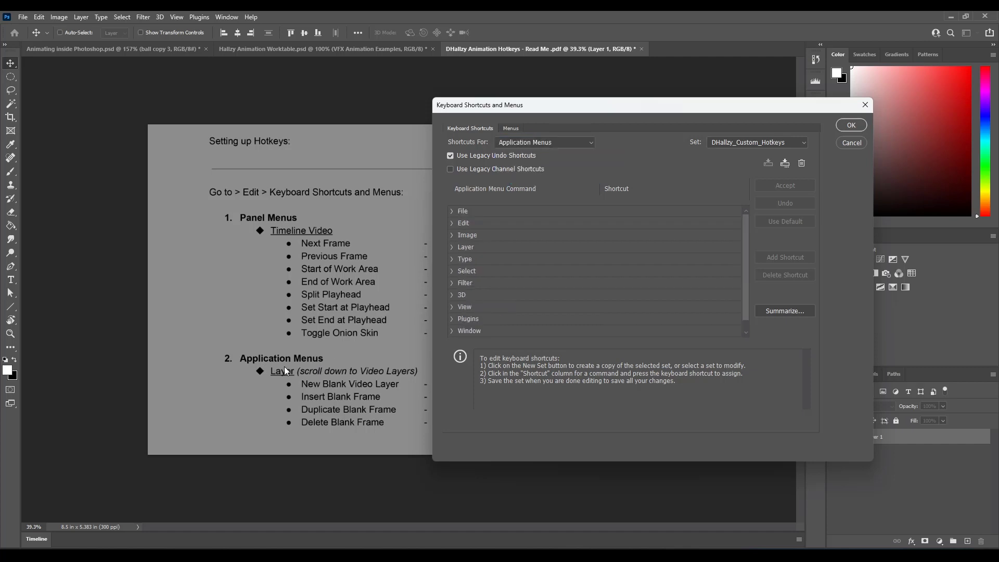
{"action": "left_click", "coordinate": [452, 248]}
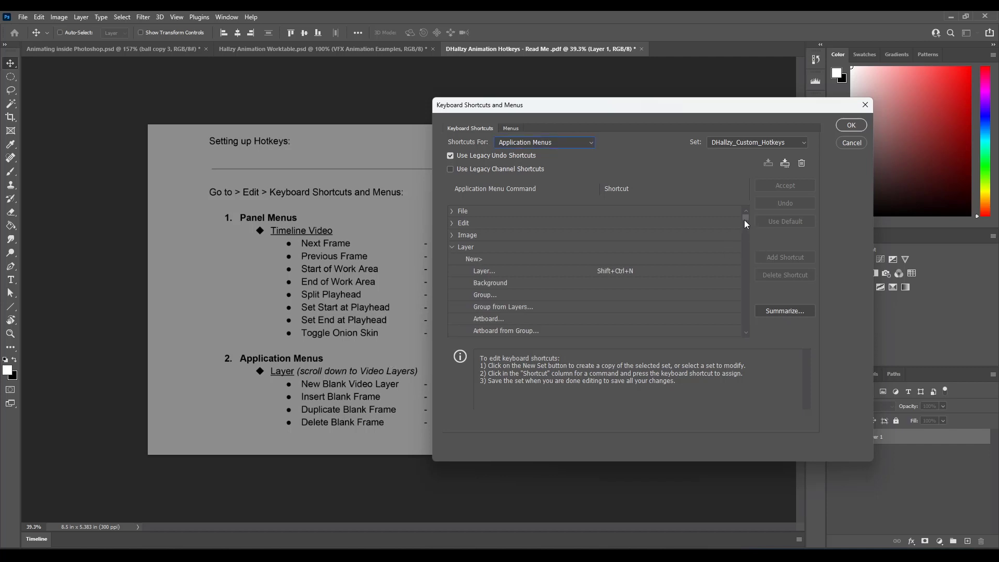
{"action": "left_click_drag", "start_coordinate": [744, 219], "coordinate": [741, 289]}
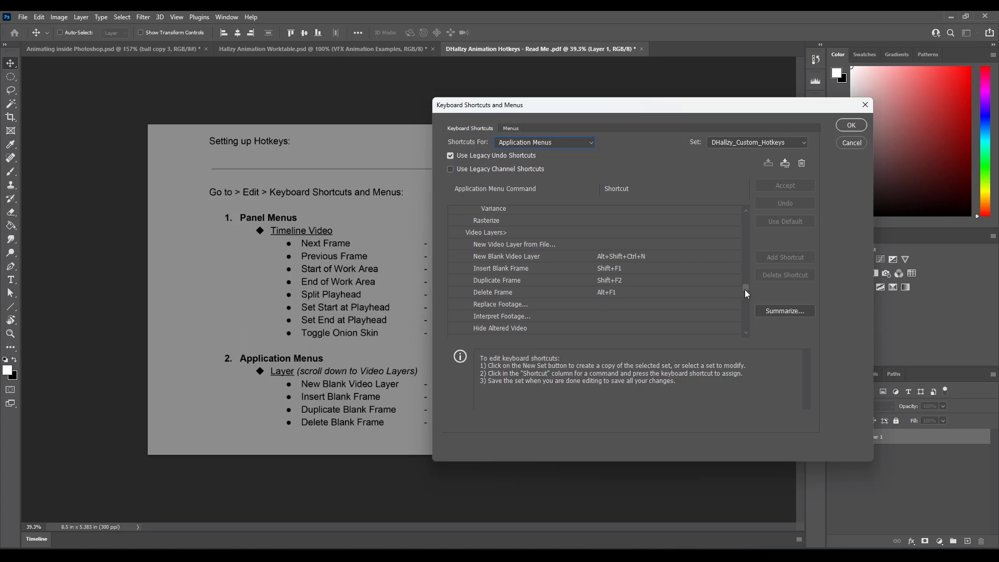
{"action": "mouse_move", "coordinate": [744, 289]}
{"action": "left_mouse_down"}
{"action": "mouse_move", "coordinate": [744, 299]}
{"action": "mouse_move", "coordinate": [742, 289]}
{"action": "left_mouse_up"}
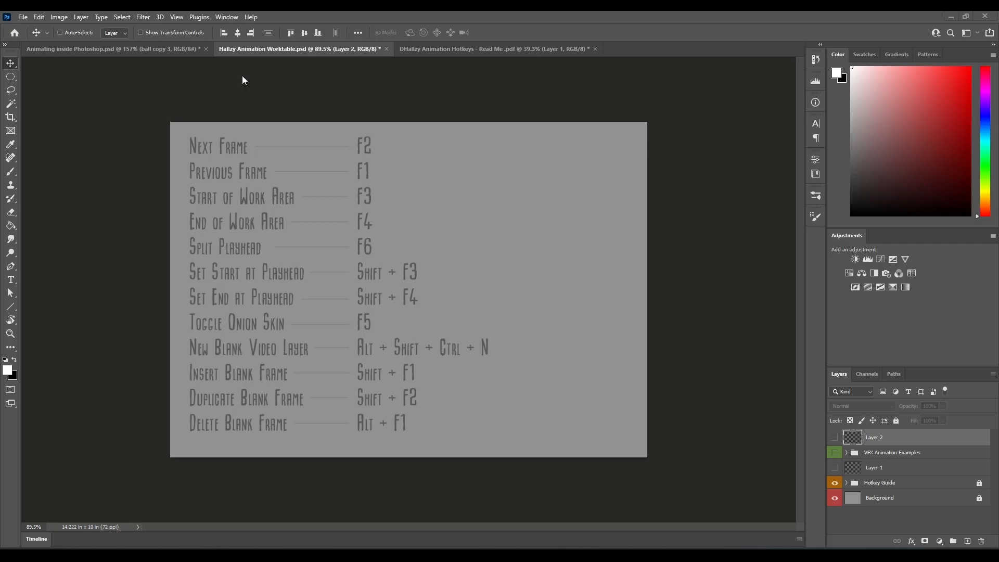
Display the Timeline and play back the VFX Animation Examples group from the first frame.
{"action": "left_click", "coordinate": [227, 17]}
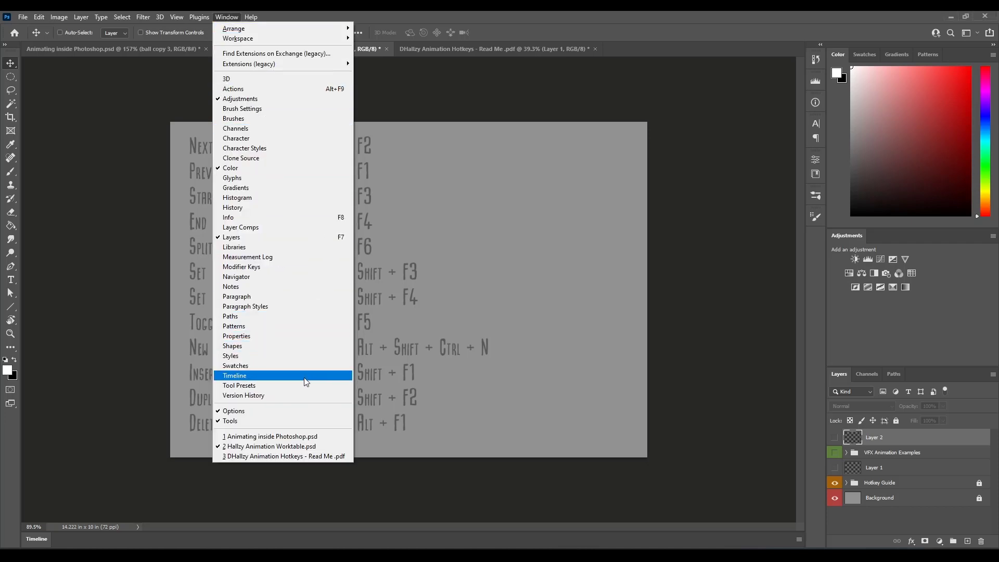
{"action": "left_click", "coordinate": [235, 376]}
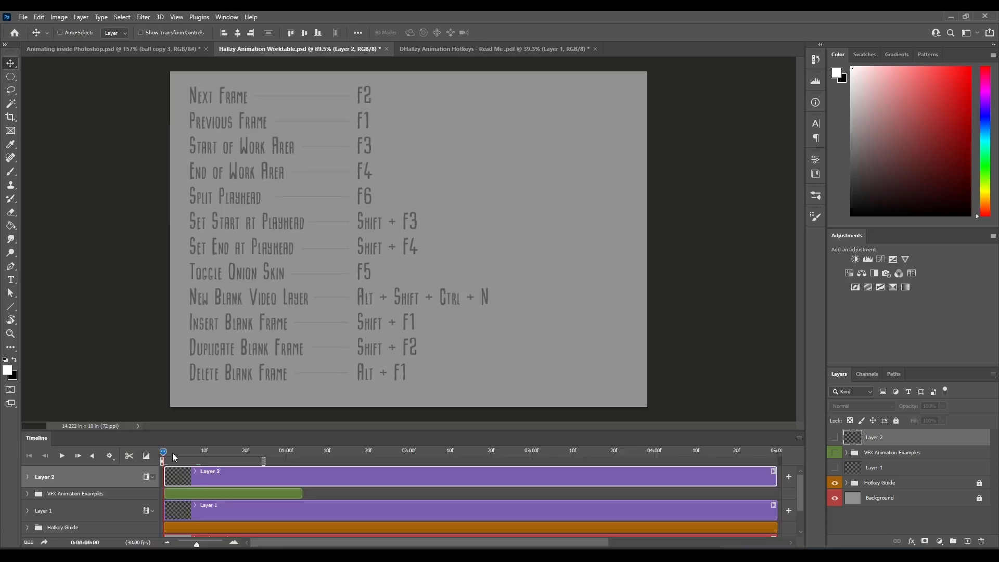
{"action": "mouse_move", "coordinate": [168, 451]}
{"action": "left_mouse_down"}
{"action": "mouse_move", "coordinate": [196, 451]}
{"action": "mouse_move", "coordinate": [163, 451]}
{"action": "left_mouse_up"}
{"action": "left_click", "coordinate": [835, 453]}
{"action": "key", "text": "space"}
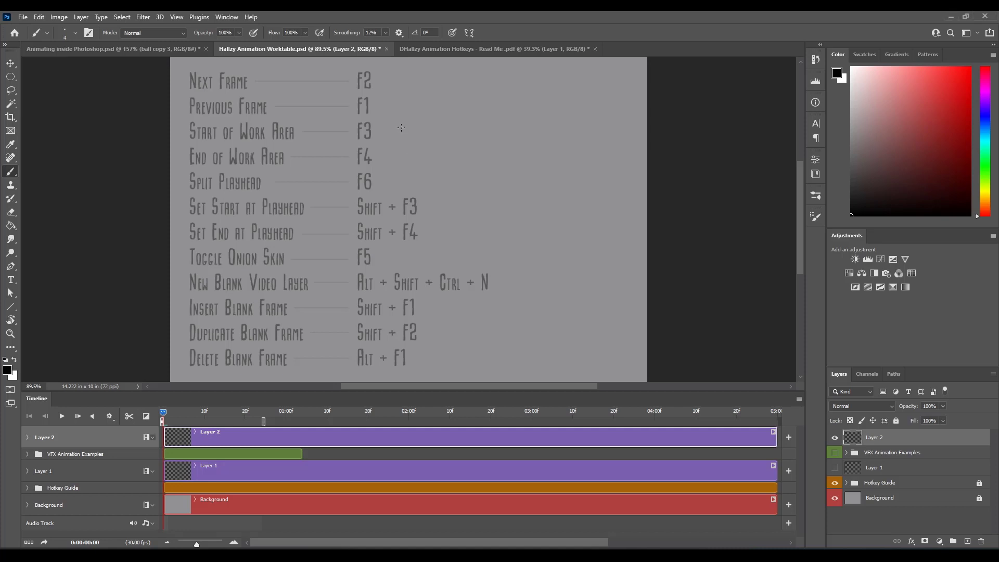
Paint a long zigzag brush stroke on Layer 2 and shorten its clip to just under 10 frames.
{"action": "mouse_move", "coordinate": [394, 137]}
{"action": "left_mouse_down"}
{"action": "mouse_move", "coordinate": [476, 157]}
{"action": "mouse_move", "coordinate": [520, 273]}
{"action": "mouse_move", "coordinate": [511, 357]}
{"action": "left_mouse_up"}
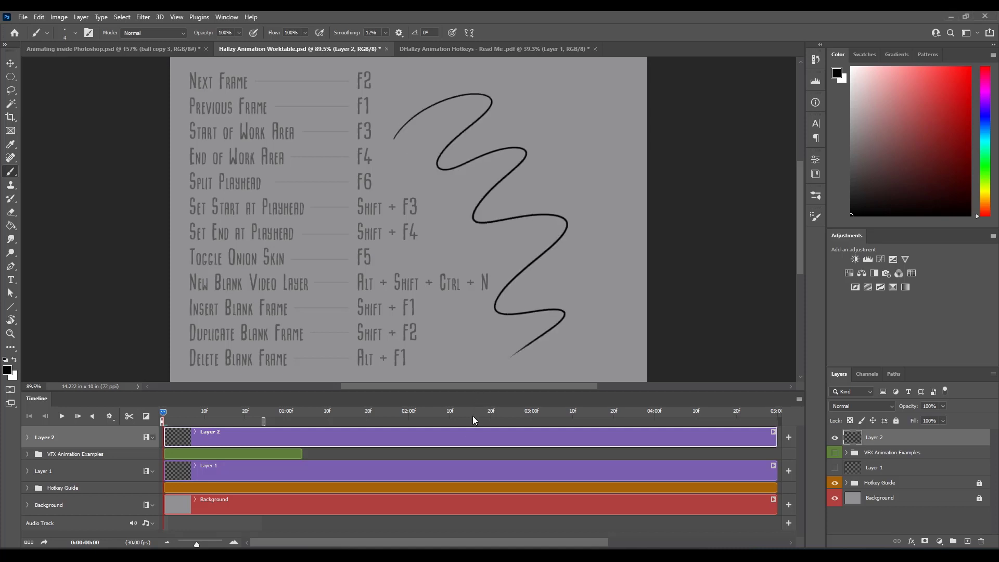
{"action": "left_click_drag", "start_coordinate": [165, 414], "coordinate": [183, 413]}
{"action": "left_click_drag", "start_coordinate": [183, 413], "coordinate": [176, 413]}
{"action": "mouse_move", "coordinate": [775, 440]}
{"action": "left_mouse_down"}
{"action": "mouse_move", "coordinate": [237, 440]}
{"action": "mouse_move", "coordinate": [192, 439]}
{"action": "mouse_move", "coordinate": [174, 420]}
{"action": "mouse_move", "coordinate": [230, 415]}
{"action": "mouse_move", "coordinate": [152, 421]}
{"action": "left_mouse_up"}
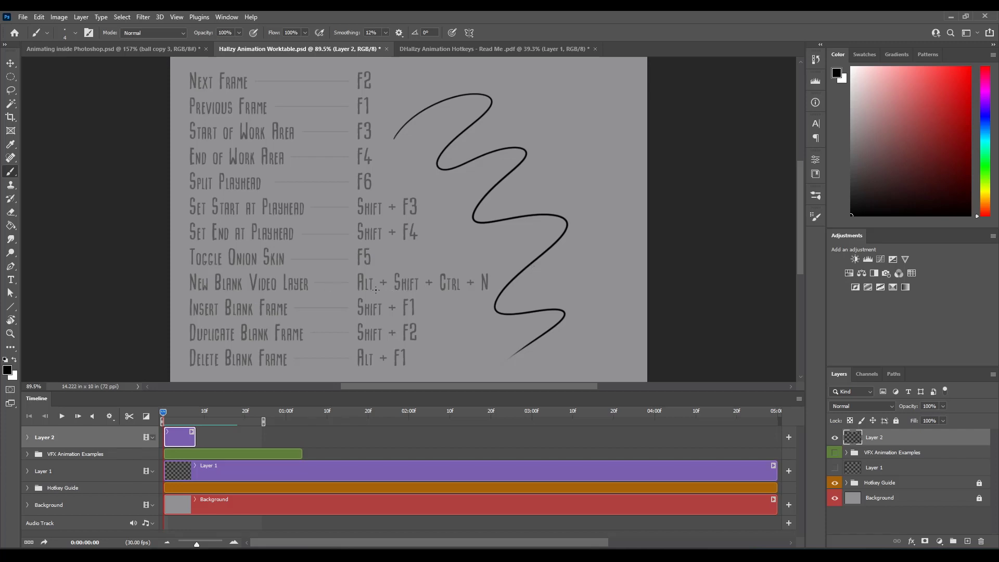
Add a new blank video layer and paint a wavy stroke beside the existing one on its first frame.
{"action": "left_click", "coordinate": [81, 18]}
{"action": "mouse_move", "coordinate": [80, 29]}
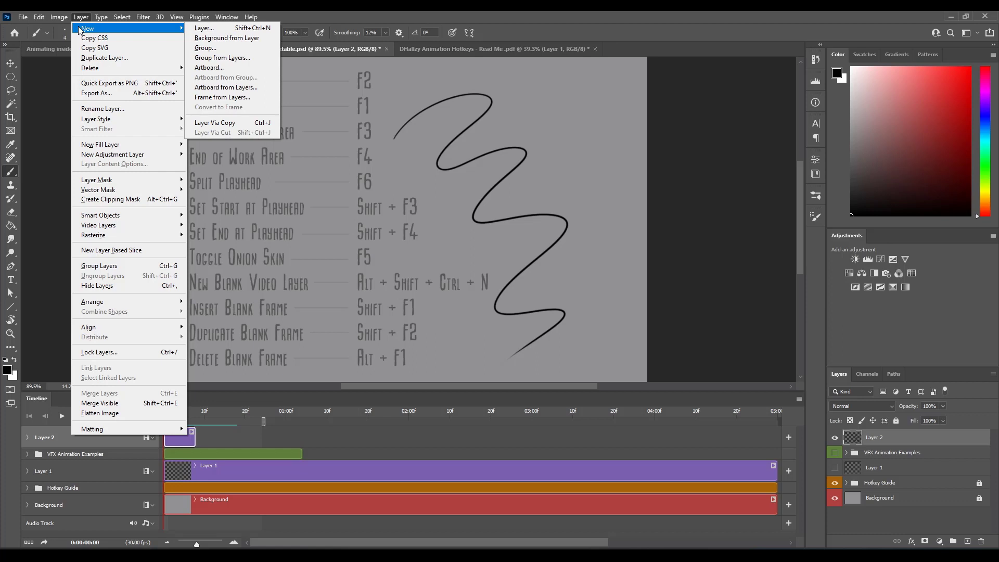
{"action": "mouse_move", "coordinate": [128, 229]}
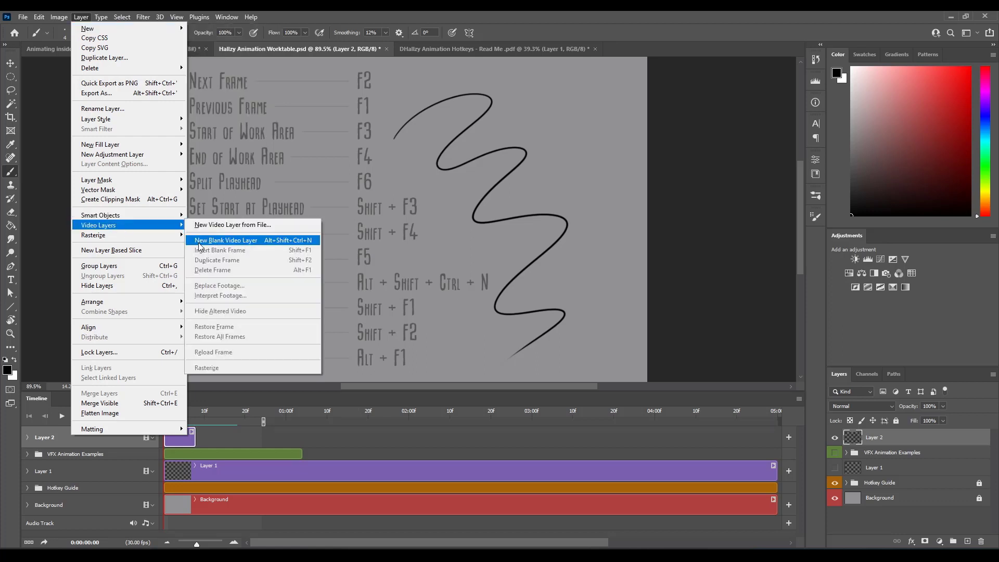
{"action": "left_click", "coordinate": [240, 246]}
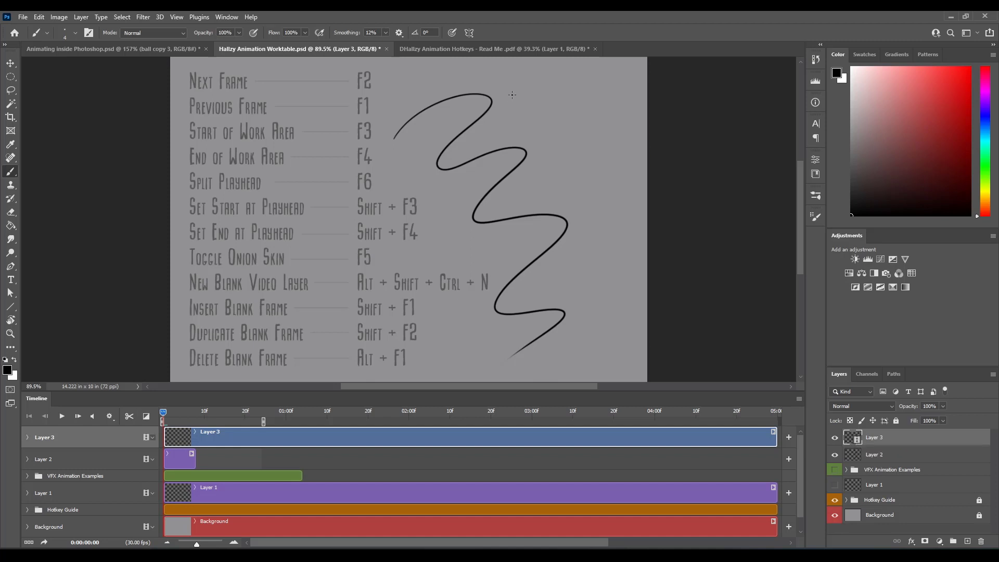
{"action": "mouse_move", "coordinate": [512, 94]}
{"action": "left_mouse_down"}
{"action": "mouse_move", "coordinate": [587, 100]}
{"action": "mouse_move", "coordinate": [557, 202]}
{"action": "mouse_move", "coordinate": [606, 308]}
{"action": "mouse_move", "coordinate": [558, 348]}
{"action": "left_mouse_up"}
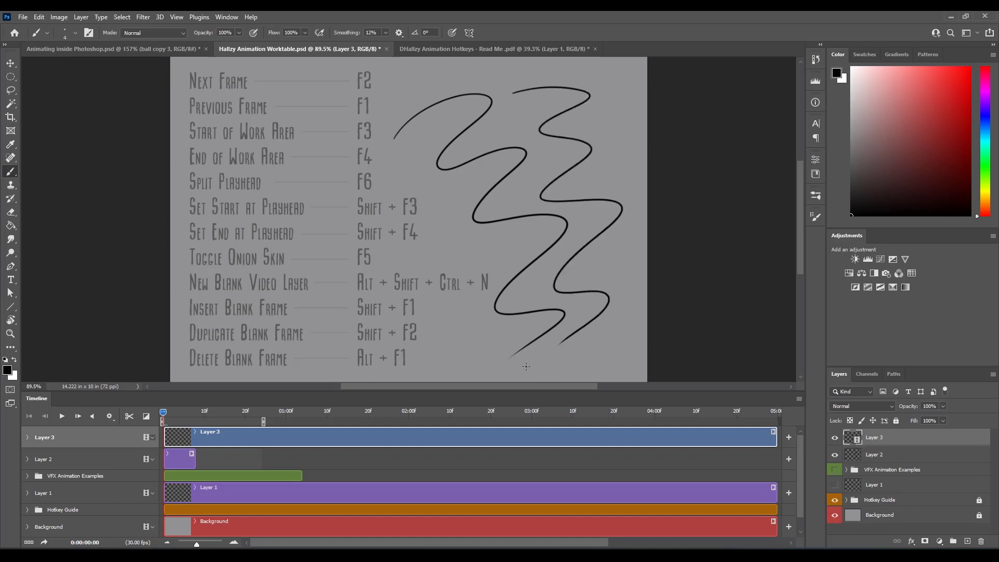
{"action": "left_click", "coordinate": [178, 413]}
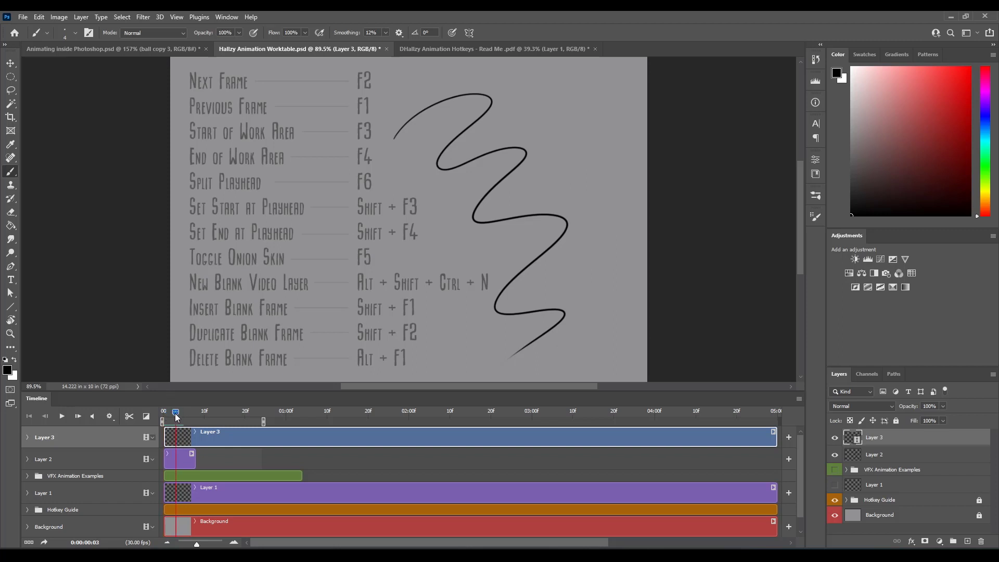
{"action": "left_click_drag", "start_coordinate": [179, 415], "coordinate": [163, 405]}
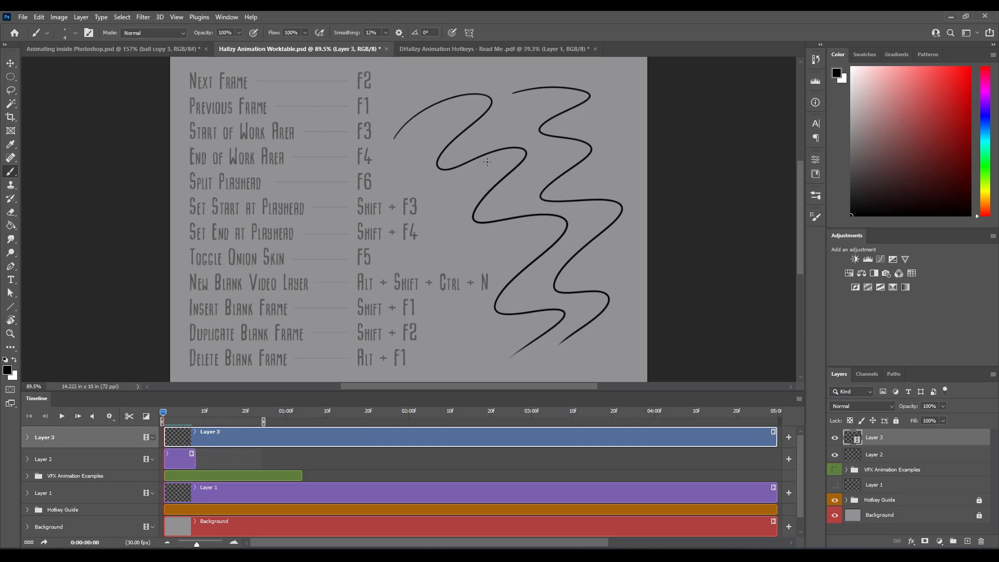
Paint a different wavy stroke on each of the next two frames of Layer 3 and scrub through them.
{"action": "key", "text": "F2"}
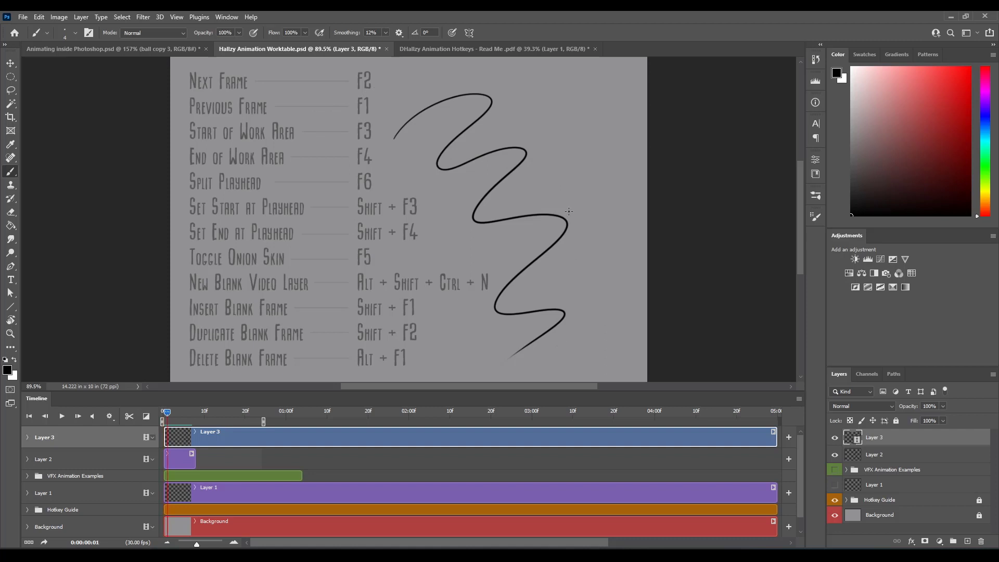
{"action": "mouse_move", "coordinate": [536, 115]}
{"action": "left_mouse_down"}
{"action": "mouse_move", "coordinate": [583, 123]}
{"action": "mouse_move", "coordinate": [544, 292]}
{"action": "left_mouse_up"}
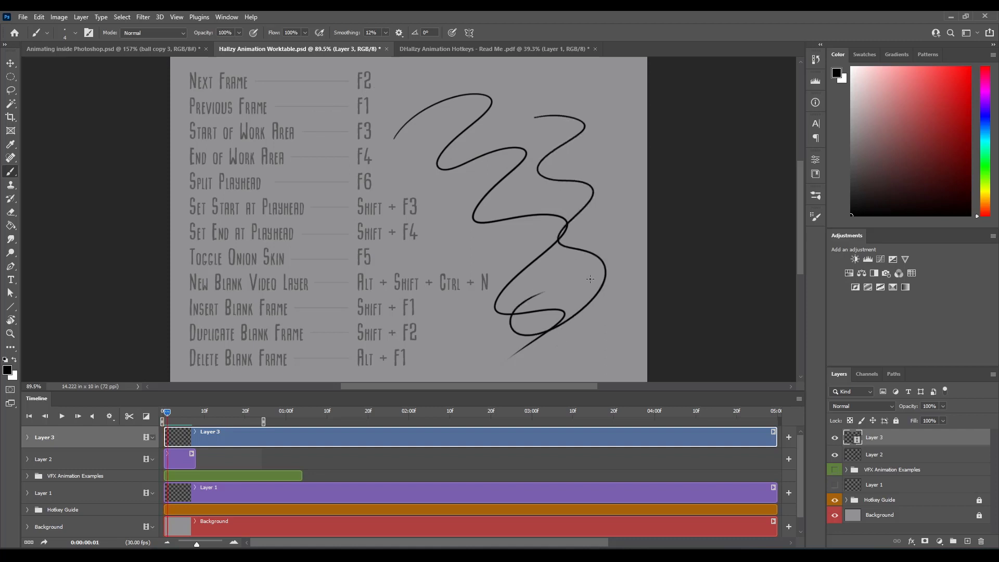
{"action": "key", "text": "F2"}
{"action": "mouse_move", "coordinate": [537, 124]}
{"action": "left_mouse_down"}
{"action": "mouse_move", "coordinate": [549, 245]}
{"action": "mouse_move", "coordinate": [518, 318]}
{"action": "left_mouse_up"}
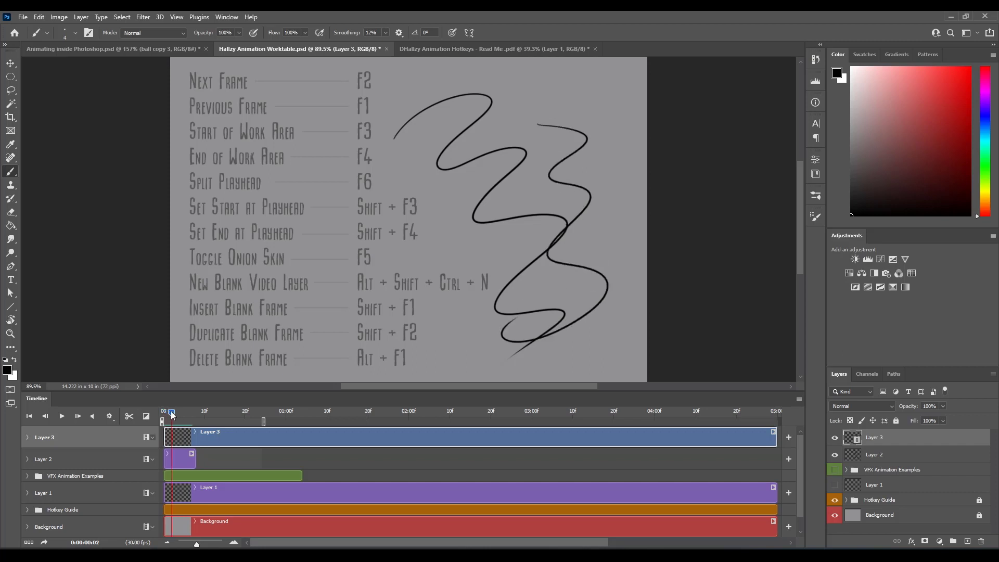
{"action": "left_click_drag", "start_coordinate": [172, 413], "coordinate": [168, 415]}
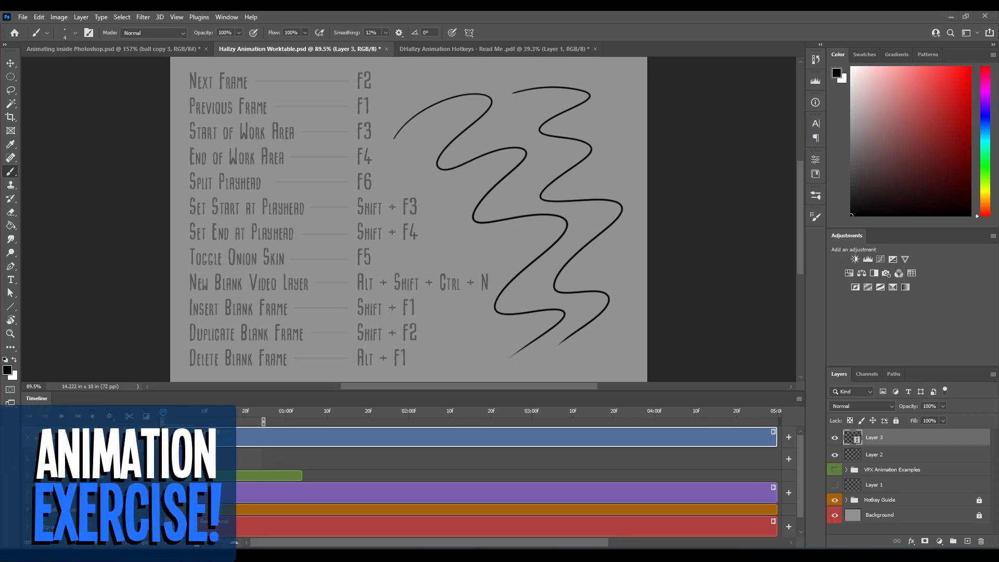
Delete the practice layers Layer 3 and Layer 2.
{"action": "key", "text": "Delete"}
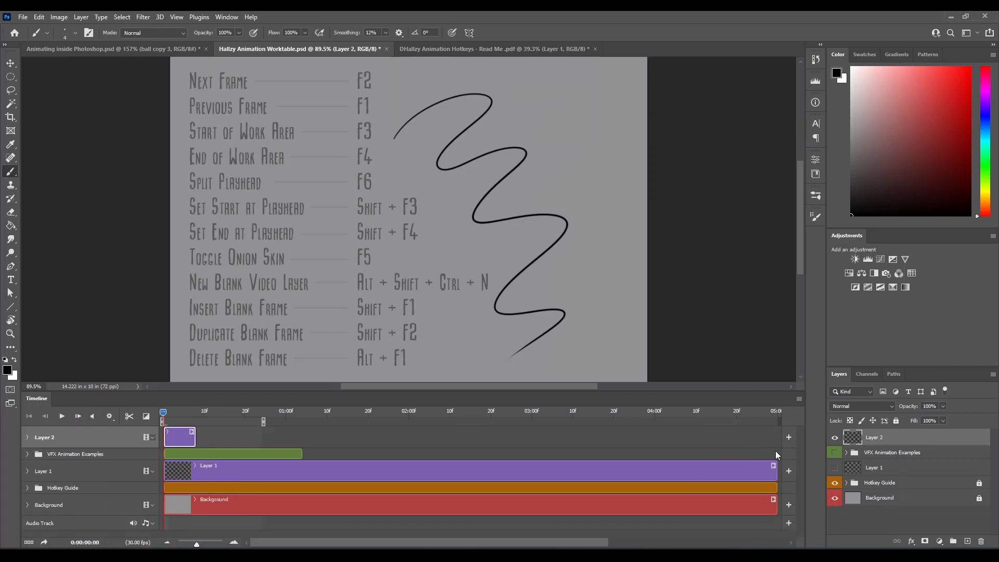
{"action": "key", "text": "Delete"}
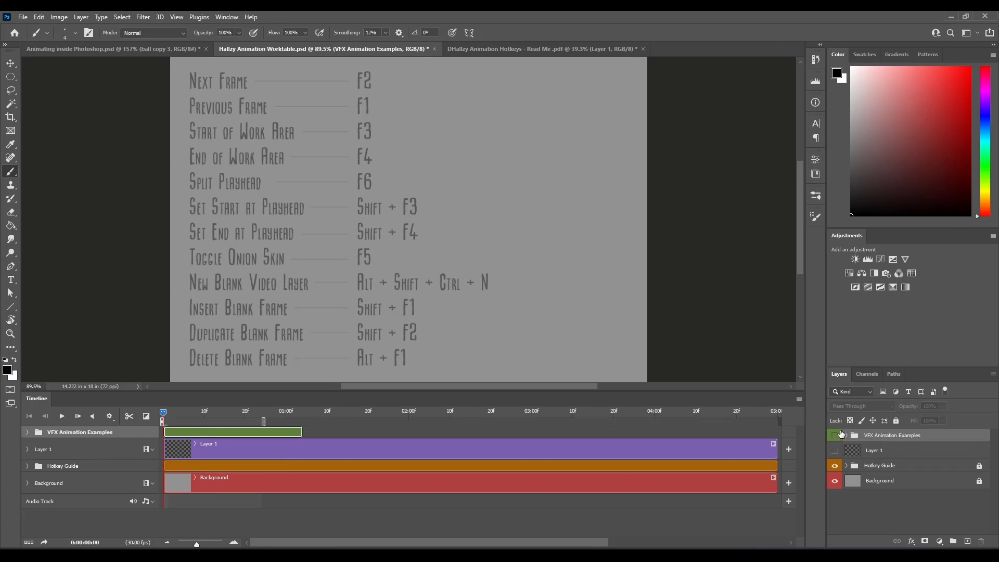
Add a new layer named guide above the VFX Animation Examples group.
{"action": "key", "text": "ctrl+shift+n"}
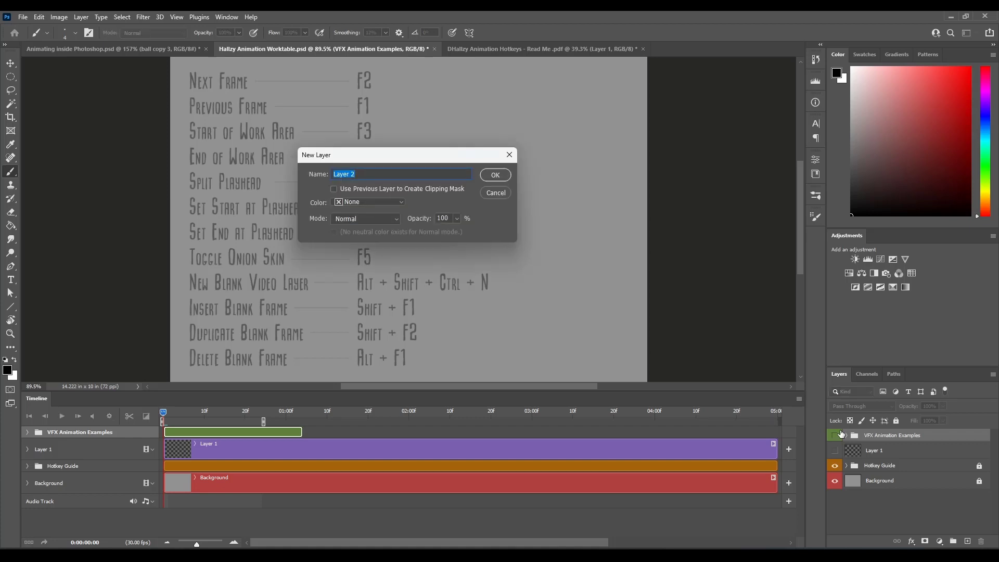
{"action": "type", "text": "guide"}
{"action": "key", "text": "Return"}
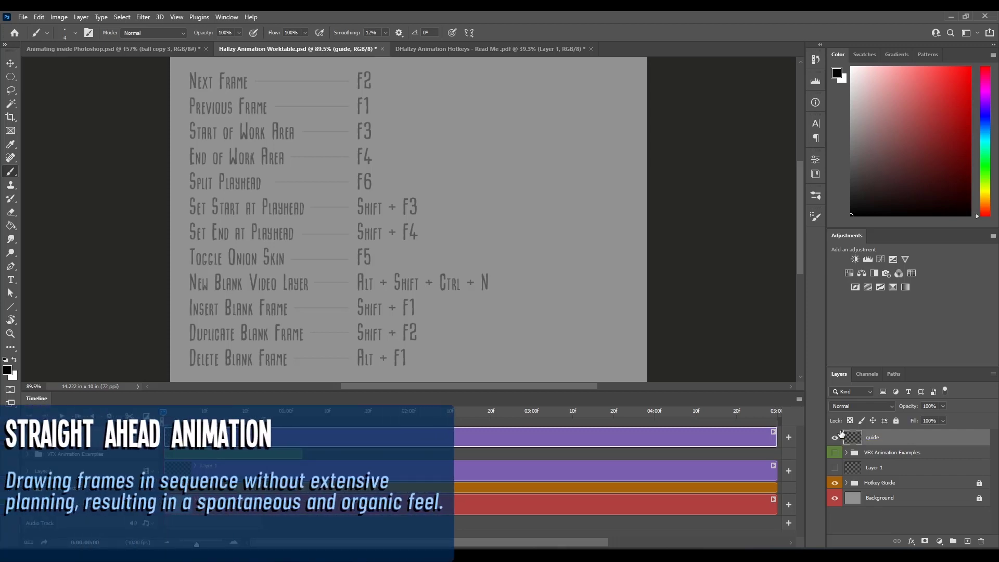
Paint a descending three-arc bounce path across the canvas on the guide layer and set the layer opacity to 20%.
{"action": "scroll", "coordinate": [504, 186], "scroll_direction": "down", "scroll_amount": 2}
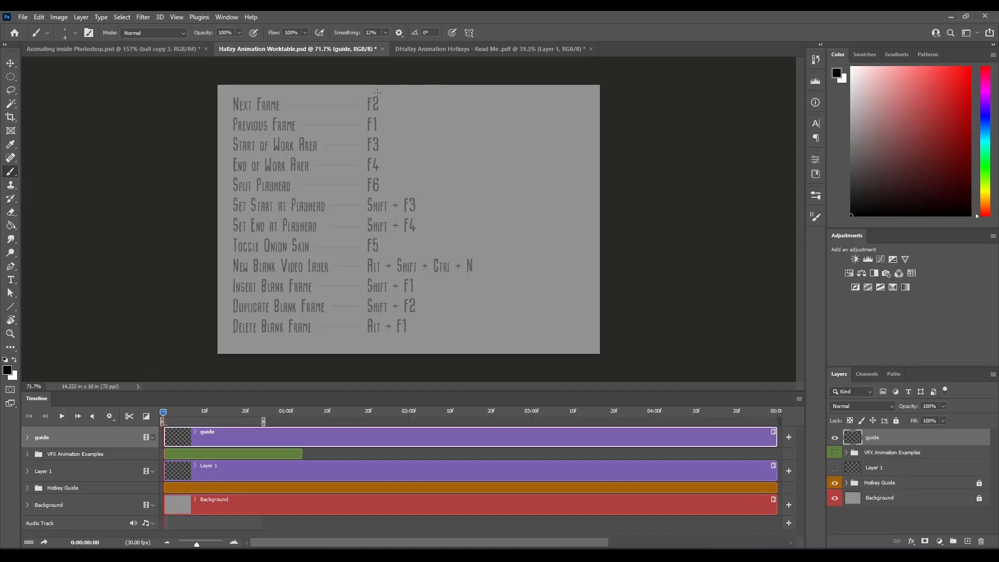
{"action": "mouse_move", "coordinate": [377, 92]}
{"action": "left_mouse_down"}
{"action": "mouse_move", "coordinate": [410, 188]}
{"action": "mouse_move", "coordinate": [451, 197]}
{"action": "mouse_move", "coordinate": [470, 252]}
{"action": "mouse_move", "coordinate": [509, 259]}
{"action": "mouse_move", "coordinate": [534, 355]}
{"action": "left_mouse_up"}
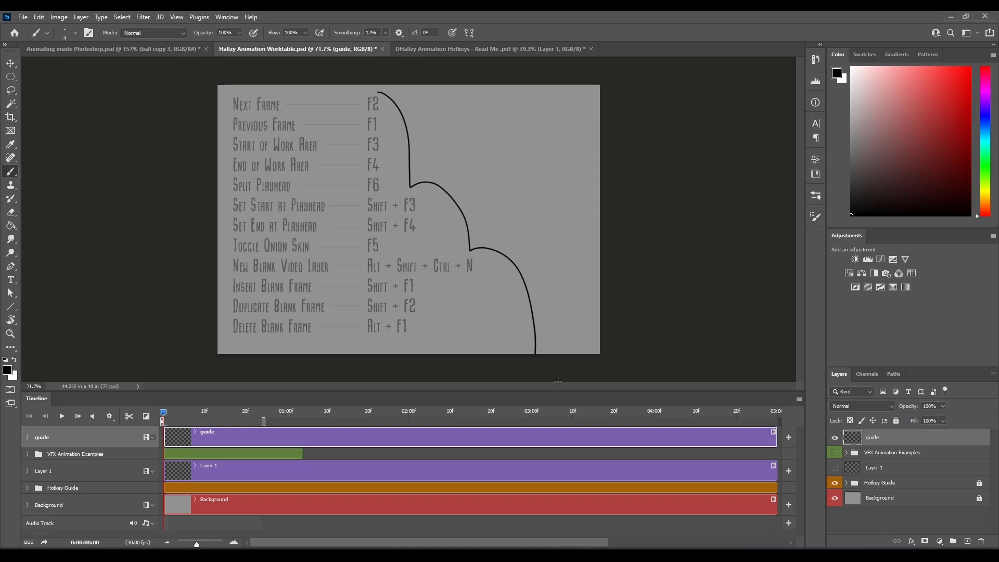
{"action": "key", "text": "v"}
{"action": "key", "text": "2"}
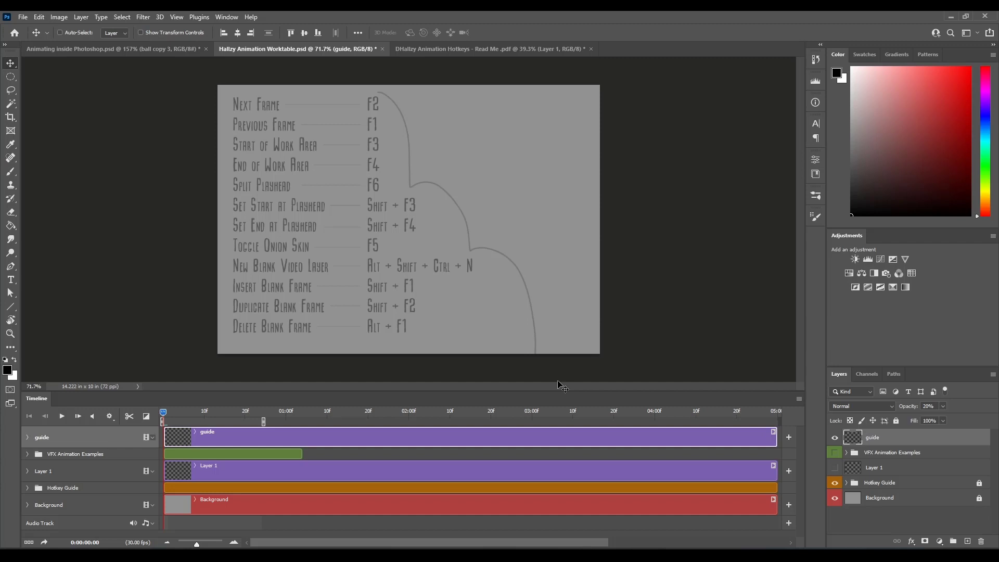
Create a new blank video layer above the guide layer and paint a small ball outline at the start of the bounce path.
{"action": "key", "text": "ctrl"}
{"action": "key", "text": "ctrl+alt+shift+n"}
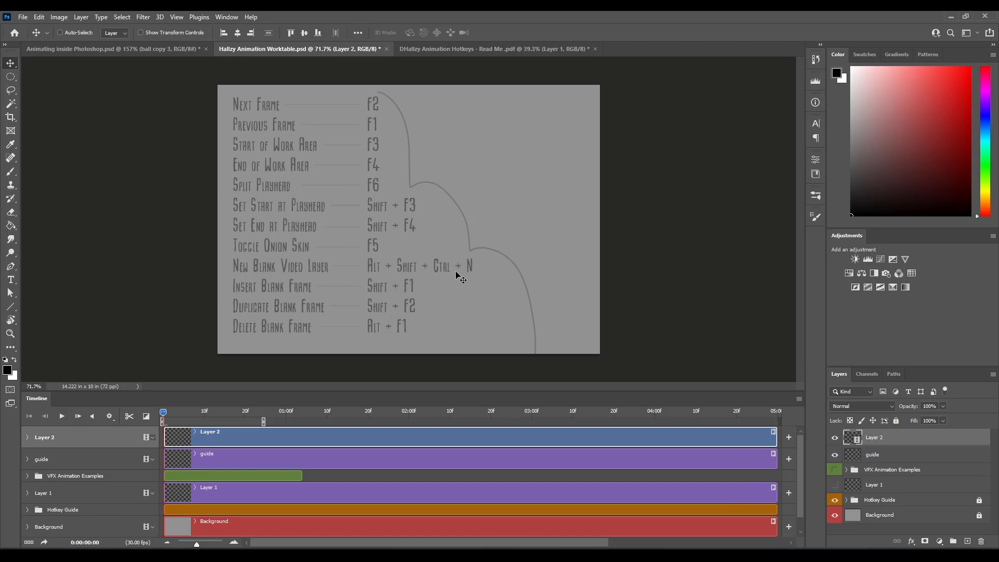
{"action": "key", "text": "b"}
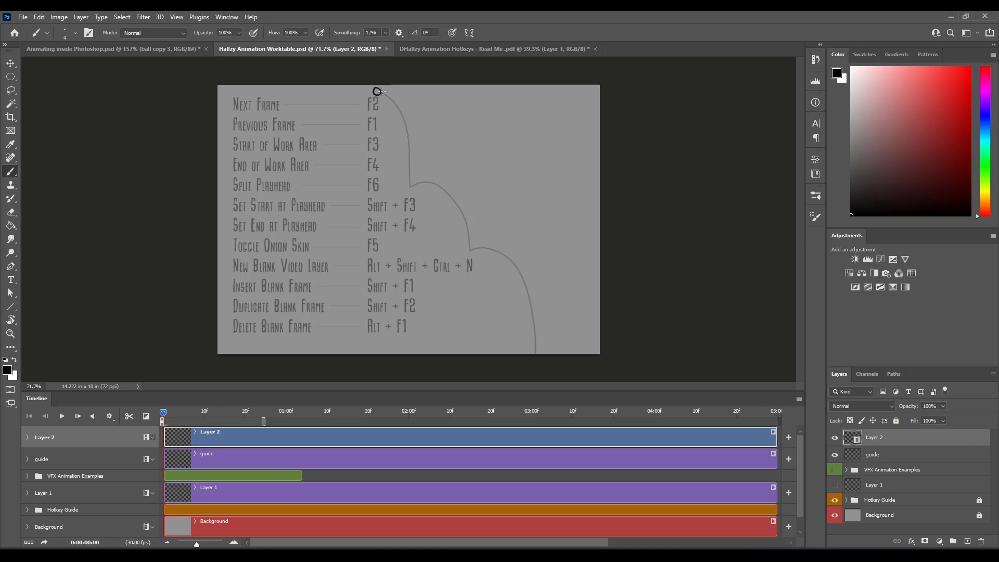
Paint the ball outline frame by frame down the first arc, stretching it vertically as it nears the first bounce point.
{"action": "key", "text": "F2"}
{"action": "left_click_drag", "start_coordinate": [382, 90], "coordinate": [391, 96]}
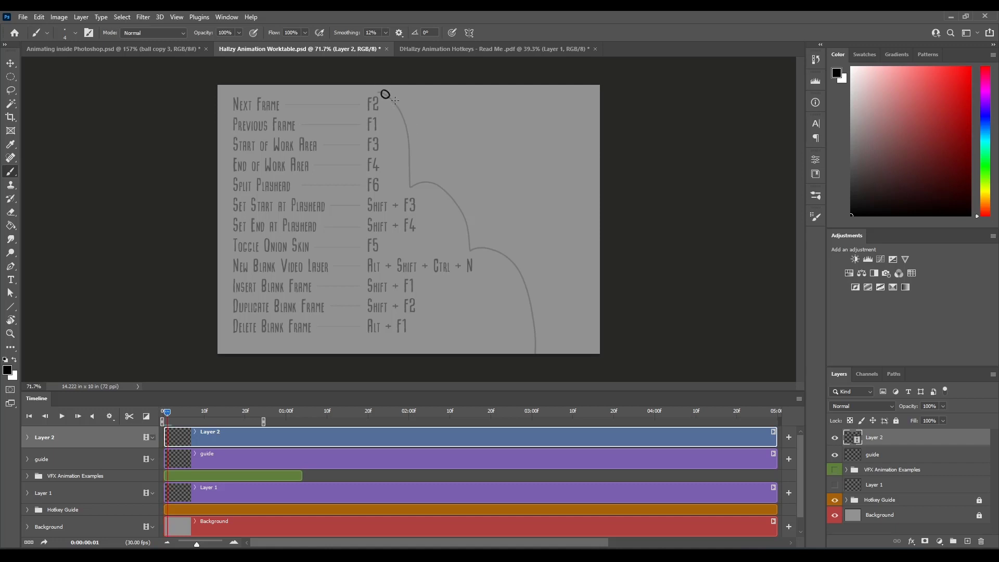
{"action": "key", "text": "F2"}
{"action": "mouse_move", "coordinate": [394, 98]}
{"action": "left_mouse_down"}
{"action": "mouse_move", "coordinate": [406, 116]}
{"action": "mouse_move", "coordinate": [411, 170]}
{"action": "left_mouse_up"}
Flip back and forth through the painted frames to check the ball's fall along the first arc.
{"action": "key", "text": "F2"}
{"action": "key", "text": "F2"}
{"action": "key", "text": "F2"}
{"action": "key", "text": "F2"}
{"action": "key", "text": "F1"}
{"action": "key", "text": "F1"}
{"action": "key", "text": "F1"}
{"action": "key", "text": "F1"}
{"action": "key", "text": "F1"}
{"action": "key", "text": "F1"}
{"action": "key", "text": "F2"}
{"action": "key", "text": "F2"}
{"action": "key", "text": "F2"}
{"action": "key", "text": "F2"}
{"action": "key", "text": "F2"}
{"action": "key", "text": "F2"}
{"action": "key", "text": "F2"}
{"action": "key", "text": "F1"}
{"action": "key", "text": "F1"}
{"action": "key", "text": "F1"}
{"action": "key", "text": "F1"}
{"action": "key", "text": "F1"}
{"action": "key", "text": "F1"}
{"action": "key", "text": "F1"}
{"action": "key", "text": "F2"}
{"action": "key", "text": "F2"}
{"action": "key", "text": "F2"}
{"action": "key", "text": "F2"}
{"action": "key", "text": "F2"}
{"action": "key", "text": "F2"}
{"action": "key", "text": "F2"}
{"action": "key", "text": "F1"}
{"action": "key", "text": "F1"}
{"action": "key", "text": "F1"}
{"action": "key", "text": "F1"}
{"action": "key", "text": "F1"}
{"action": "key", "text": "F1"}
{"action": "key", "text": "F1"}
{"action": "key", "text": "F2"}
{"action": "key", "text": "F2"}
{"action": "key", "text": "F2"}
{"action": "key", "text": "F2"}
{"action": "key", "text": "F1"}
Play the ball animation from the first frame, stop it and return the playhead to the start.
{"action": "left_click_drag", "start_coordinate": [176, 411], "coordinate": [152, 414]}
{"action": "key", "text": "space"}
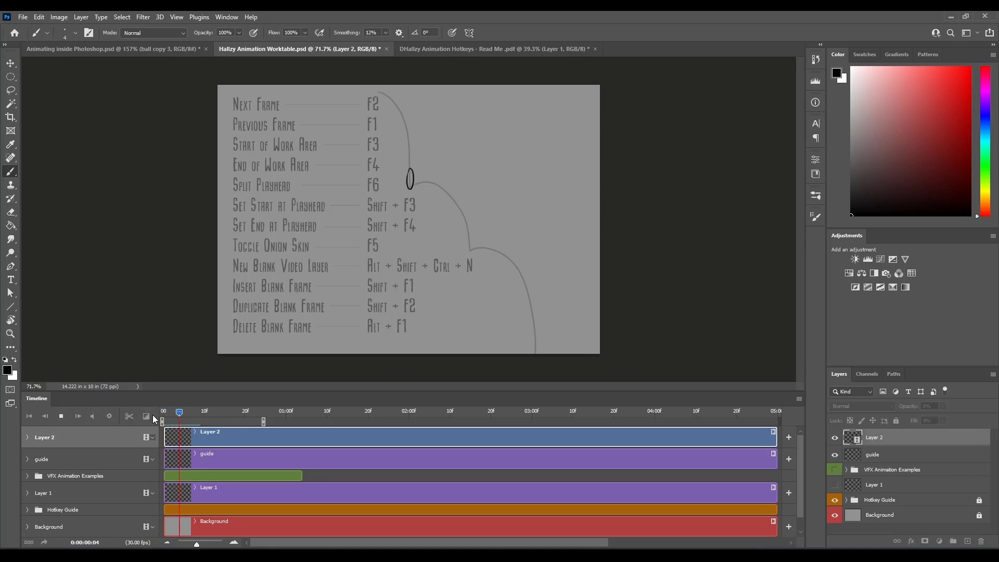
{"action": "key", "text": "space"}
{"action": "left_click_drag", "start_coordinate": [179, 412], "coordinate": [159, 405]}
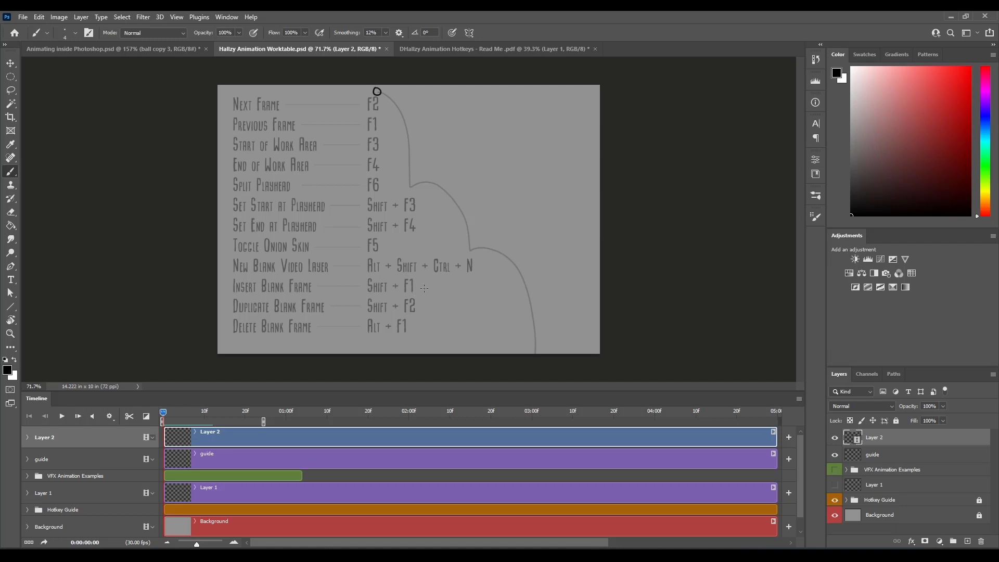
Insert a blank frame after the first frame of Layer 2 and compare it with its neighbouring frames.
{"action": "key", "text": "F2"}
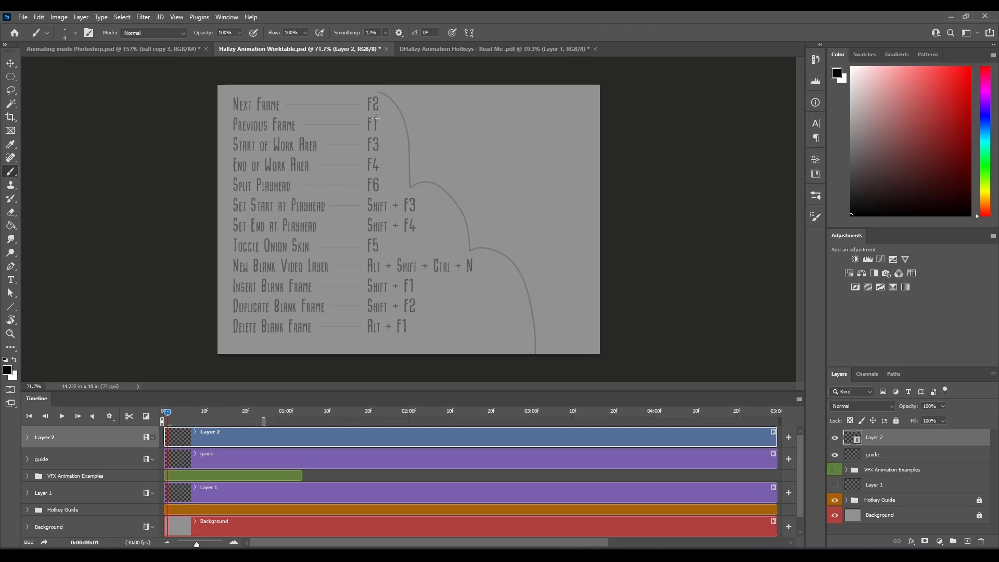
{"action": "key", "text": "F1"}
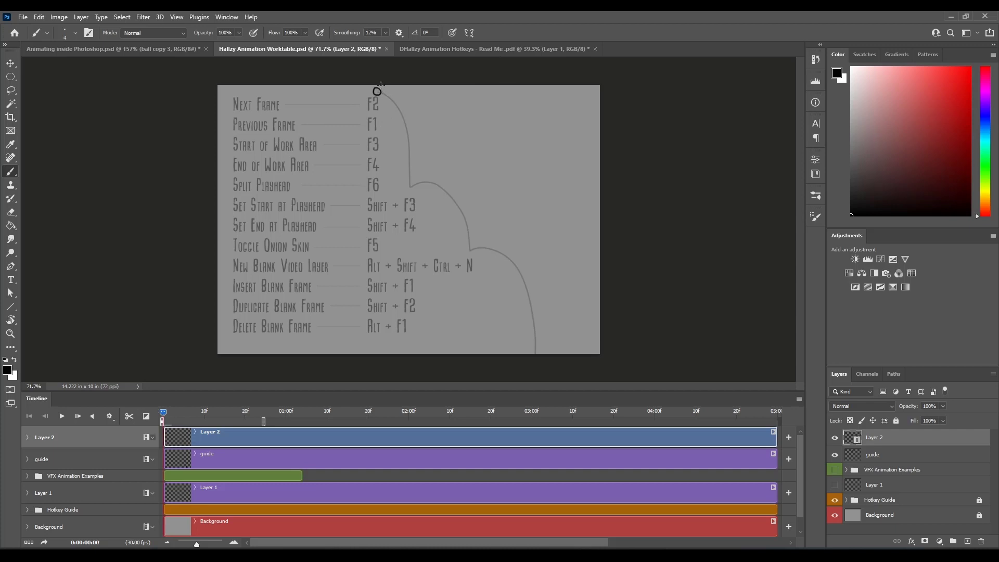
{"action": "key", "text": "F2"}
{"action": "key", "text": "F2"}
{"action": "left_click_drag", "start_coordinate": [382, 92], "coordinate": [384, 90]}
{"action": "key", "text": "F1"}
{"action": "key", "text": "F2"}
{"action": "key", "text": "F1"}
Turn on onion skin and paint an in-between ball on the blank frame, between the first two ball positions.
{"action": "key", "text": "F5"}
{"action": "mouse_move", "coordinate": [385, 96]}
{"action": "left_mouse_down"}
{"action": "mouse_move", "coordinate": [428, 87]}
{"action": "mouse_move", "coordinate": [429, 101]}
{"action": "left_mouse_up"}
{"action": "left_click_drag", "start_coordinate": [420, 170], "coordinate": [447, 268]}
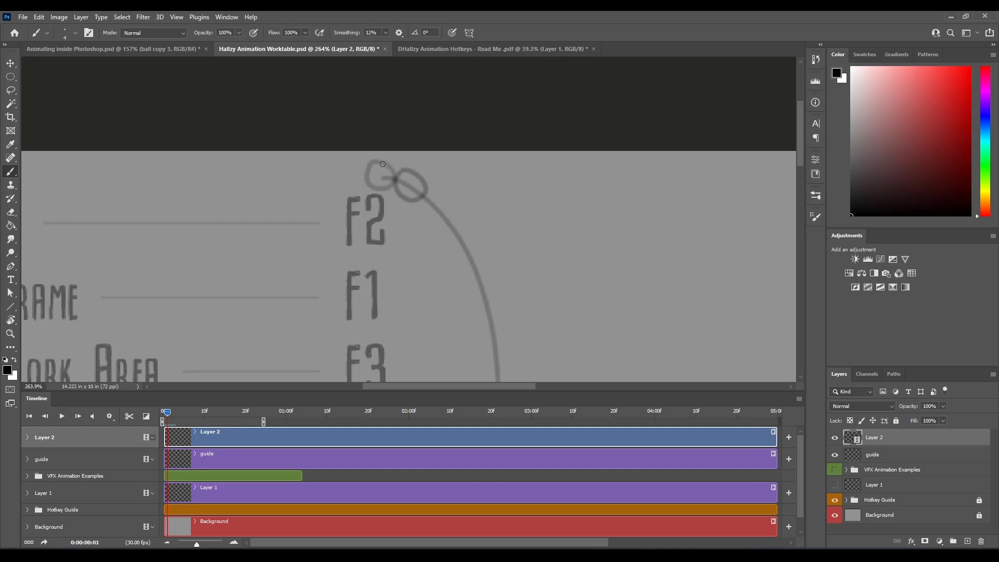
{"action": "mouse_move", "coordinate": [382, 164]}
{"action": "left_mouse_down"}
{"action": "mouse_move", "coordinate": [405, 172]}
{"action": "mouse_move", "coordinate": [402, 185]}
{"action": "mouse_move", "coordinate": [385, 164]}
{"action": "left_mouse_up"}
Insert another blank frame at frame 2 and paint a second in-between ball overlapping the next ball position near the arc's start.
{"action": "key", "text": "space"}
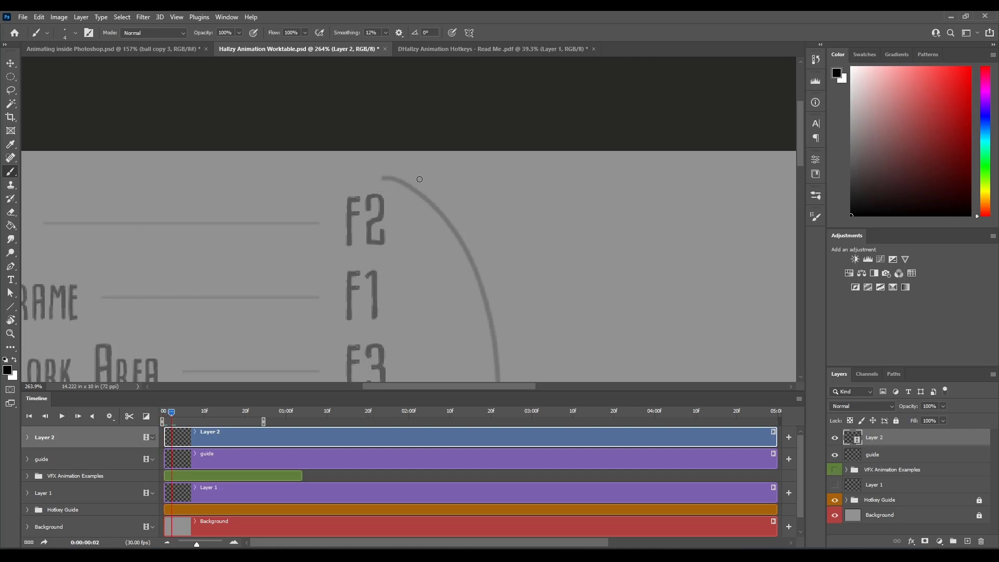
{"action": "key", "text": "F4"}
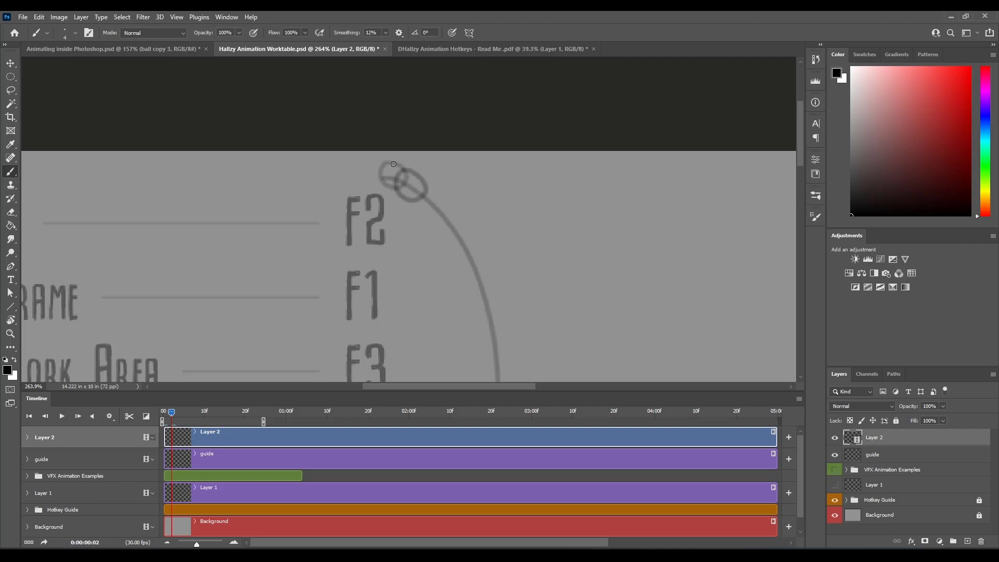
{"action": "mouse_move", "coordinate": [394, 163]}
{"action": "left_mouse_down"}
{"action": "mouse_move", "coordinate": [414, 183]}
{"action": "mouse_move", "coordinate": [387, 183]}
{"action": "mouse_move", "coordinate": [398, 165]}
{"action": "left_mouse_up"}
Insert a blank frame at frame 4, paint an in-between ball midway between its onion-skinned neighbours, and turn off onion skin.
{"action": "key", "text": "Right"}
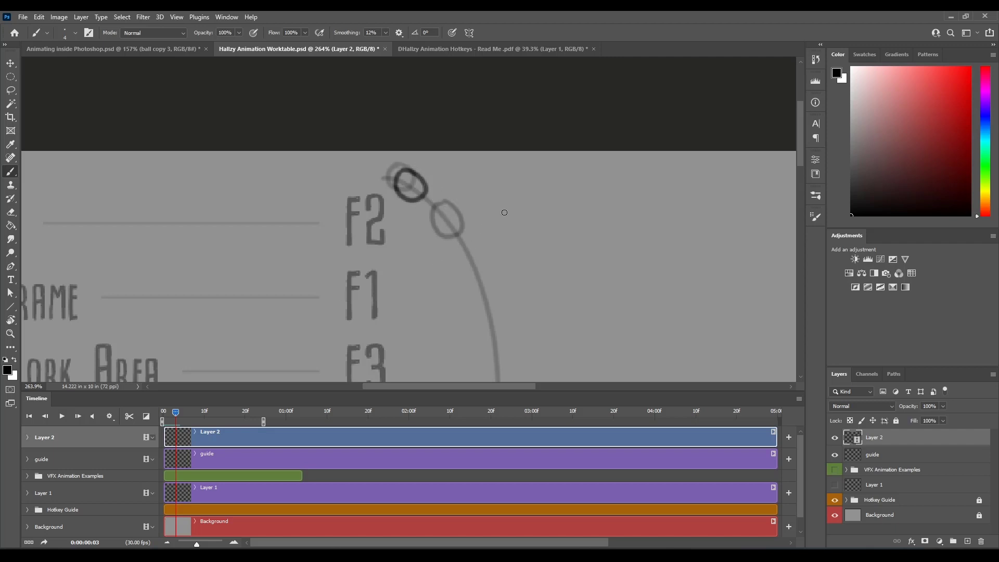
{"action": "key", "text": "F2"}
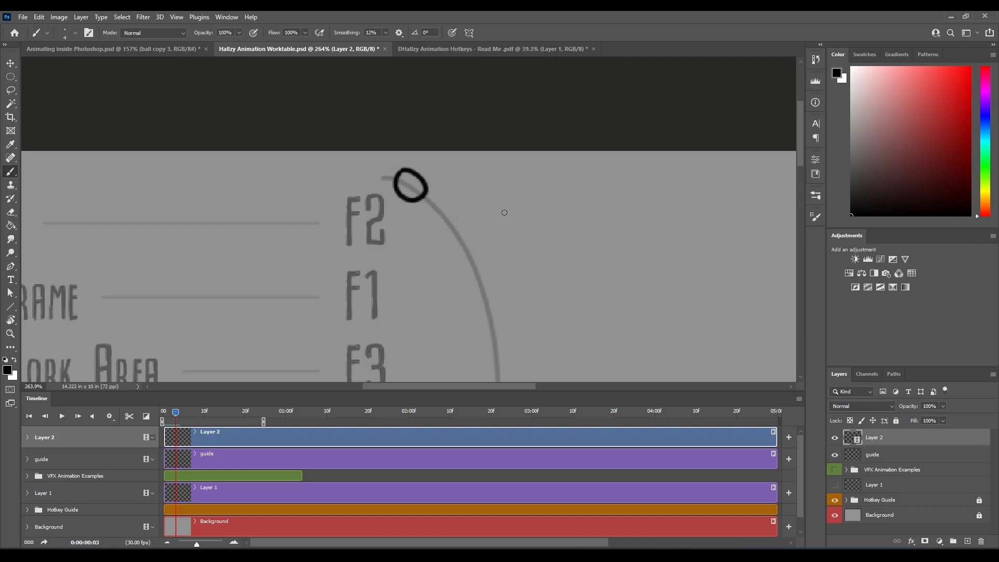
{"action": "key", "text": "Right"}
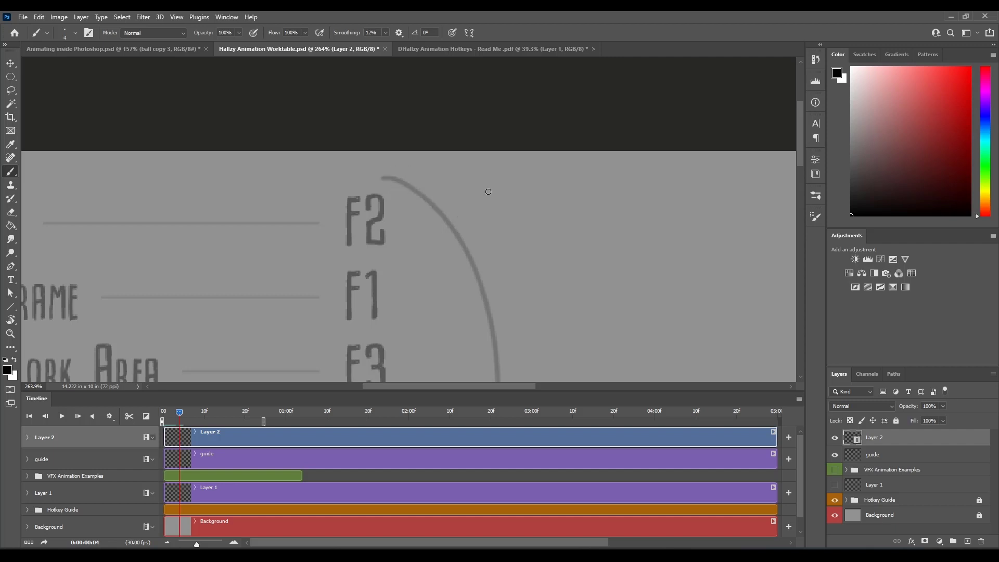
{"action": "key", "text": "F2"}
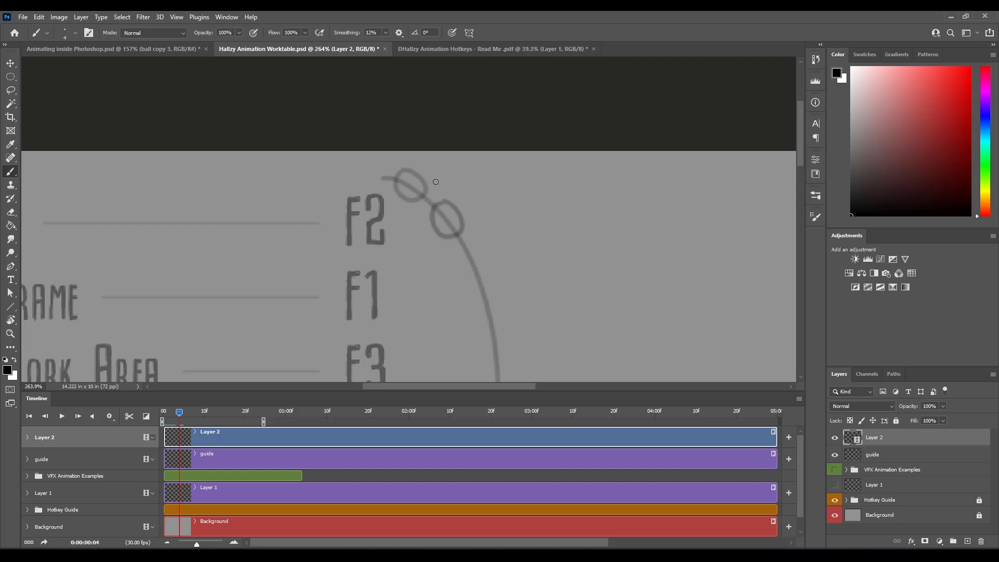
{"action": "mouse_move", "coordinate": [420, 183]}
{"action": "left_mouse_down"}
{"action": "mouse_move", "coordinate": [440, 211]}
{"action": "mouse_move", "coordinate": [425, 211]}
{"action": "mouse_move", "coordinate": [417, 185]}
{"action": "mouse_move", "coordinate": [448, 209]}
{"action": "mouse_move", "coordinate": [428, 216]}
{"action": "mouse_move", "coordinate": [413, 197]}
{"action": "mouse_move", "coordinate": [428, 183]}
{"action": "mouse_move", "coordinate": [439, 213]}
{"action": "mouse_move", "coordinate": [414, 200]}
{"action": "mouse_move", "coordinate": [423, 177]}
{"action": "left_mouse_up"}
{"action": "key", "text": "ctrl+z"}
{"action": "key", "text": "ctrl+z"}
{"action": "left_click_drag", "start_coordinate": [529, 275], "coordinate": [478, 295]}
{"action": "left_click_drag", "start_coordinate": [552, 336], "coordinate": [440, 227]}
{"action": "key", "text": "F5"}
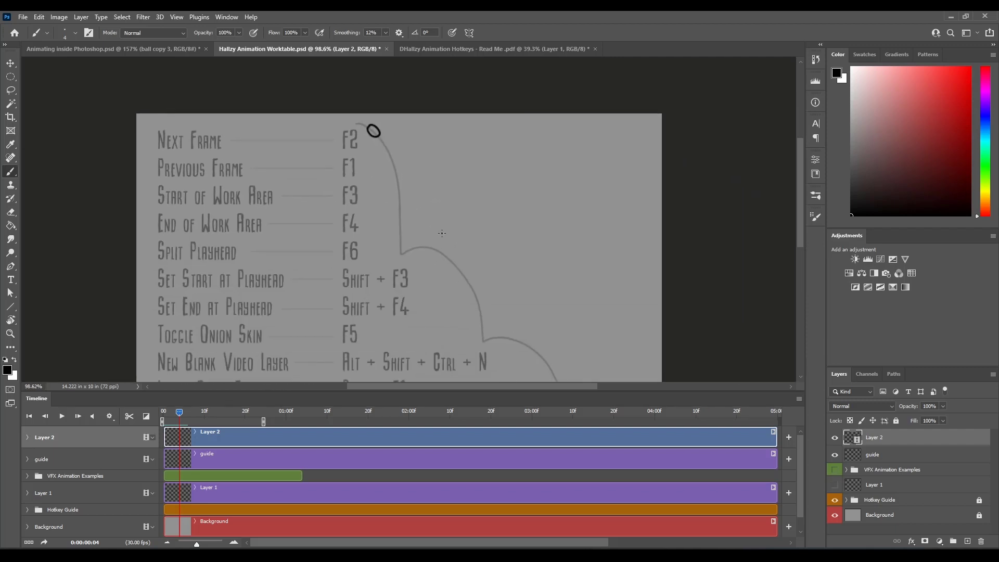
Play back the animation and step through its frames to check the timing of the first fall.
{"action": "key", "text": "space"}
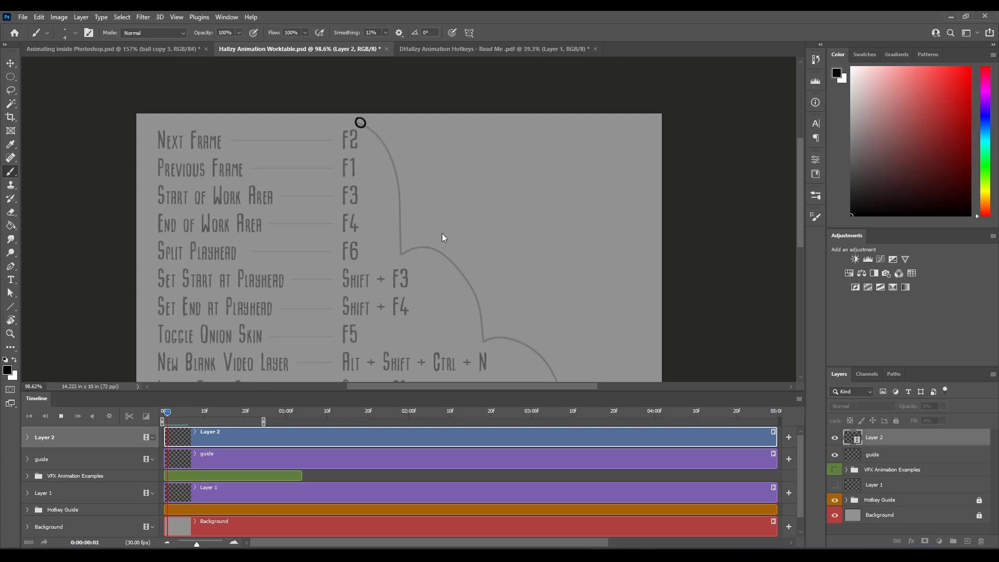
{"action": "key", "text": "space"}
{"action": "left_click_drag", "start_coordinate": [232, 420], "coordinate": [200, 414]}
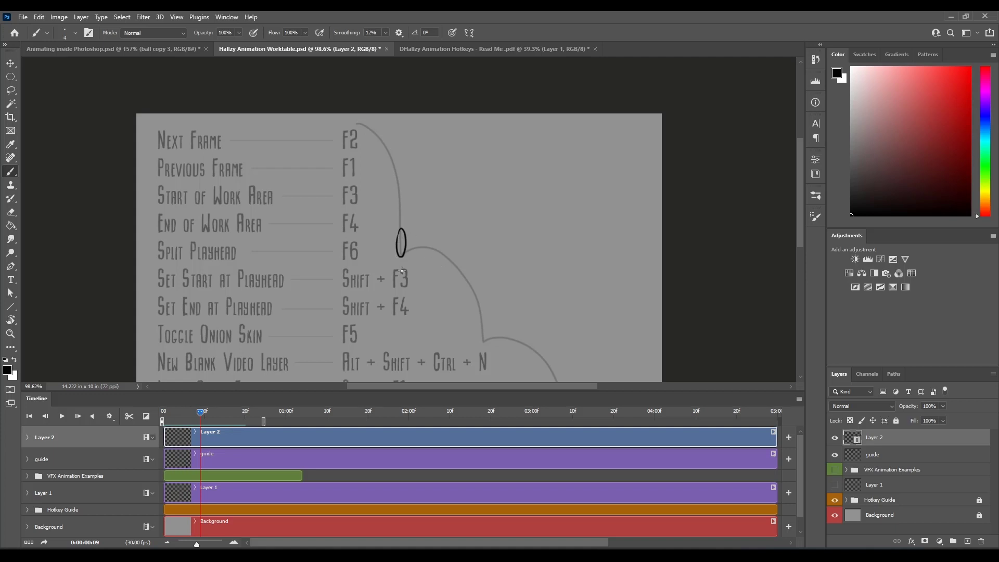
{"action": "key", "text": "F1"}
{"action": "key", "text": "F1"}
{"action": "key", "text": "F1"}
{"action": "key", "text": "F1"}
{"action": "key", "text": "F1"}
{"action": "key", "text": "F1"}
{"action": "key", "text": "F1"}
{"action": "key", "text": "F1"}
{"action": "key", "text": "F1"}
{"action": "key", "text": "space"}
{"action": "key", "text": "space"}
On frame 10, paint the ball as a flat squashed oval at the first bounce point, using onion skin.
{"action": "left_click_drag", "start_coordinate": [209, 412], "coordinate": [199, 412]}
{"action": "key", "text": "F2"}
{"action": "mouse_move", "coordinate": [400, 228]}
{"action": "left_mouse_down"}
{"action": "mouse_move", "coordinate": [406, 252]}
{"action": "mouse_move", "coordinate": [438, 239]}
{"action": "left_mouse_up"}
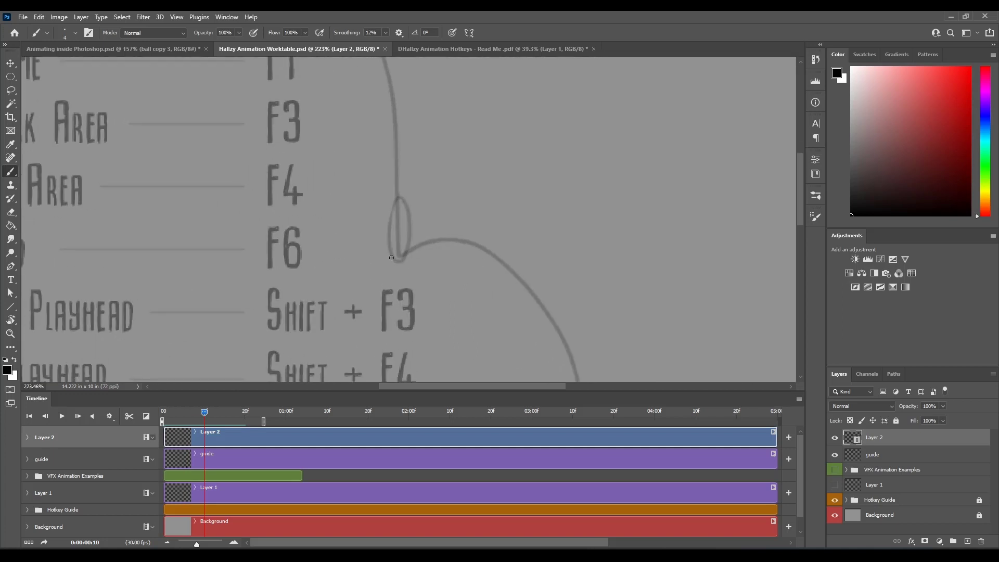
{"action": "mouse_move", "coordinate": [370, 257]}
{"action": "left_mouse_down"}
{"action": "mouse_move", "coordinate": [400, 248]}
{"action": "mouse_move", "coordinate": [430, 258]}
{"action": "mouse_move", "coordinate": [372, 264]}
{"action": "left_mouse_up"}
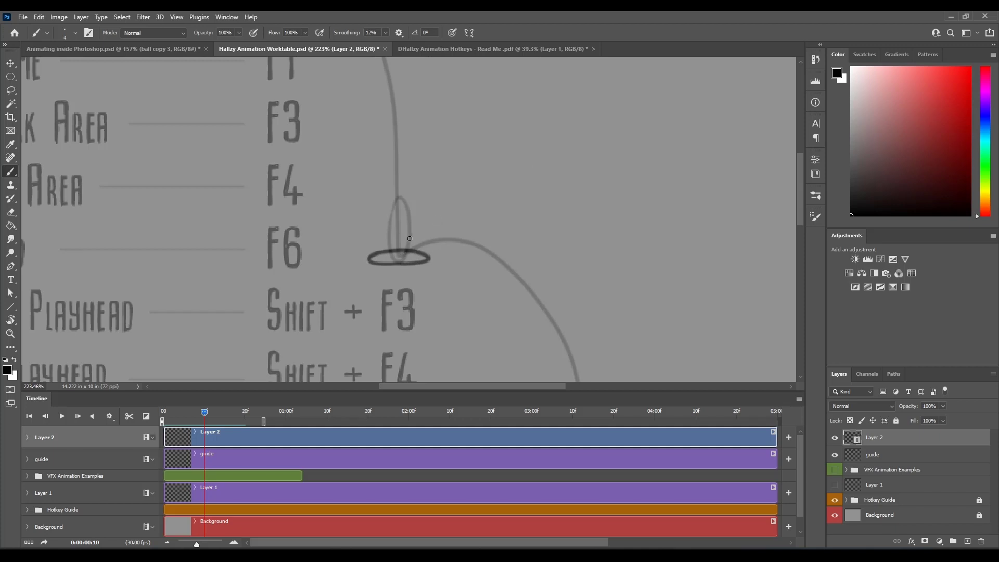
Paint the rebounding ball on frames 11, 12 and 13, rising from the bounce point and passing over the second arc's crest.
{"action": "key", "text": "Right"}
{"action": "mouse_move", "coordinate": [412, 224]}
{"action": "left_mouse_down"}
{"action": "mouse_move", "coordinate": [428, 236]}
{"action": "mouse_move", "coordinate": [411, 253]}
{"action": "mouse_move", "coordinate": [402, 233]}
{"action": "mouse_move", "coordinate": [460, 217]}
{"action": "mouse_move", "coordinate": [431, 227]}
{"action": "left_mouse_up"}
{"action": "key", "text": "Right"}
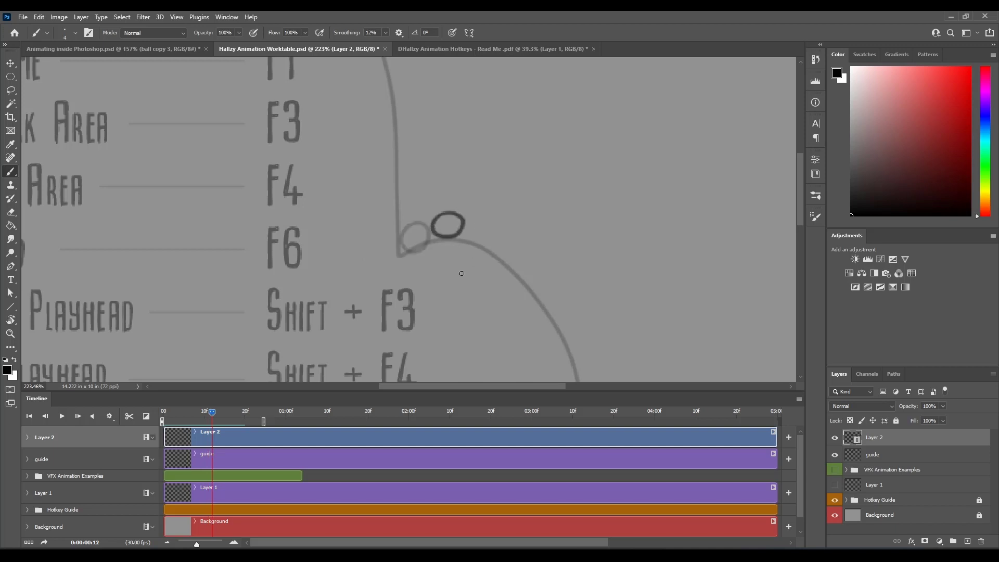
{"action": "left_click_drag", "start_coordinate": [508, 271], "coordinate": [416, 228]}
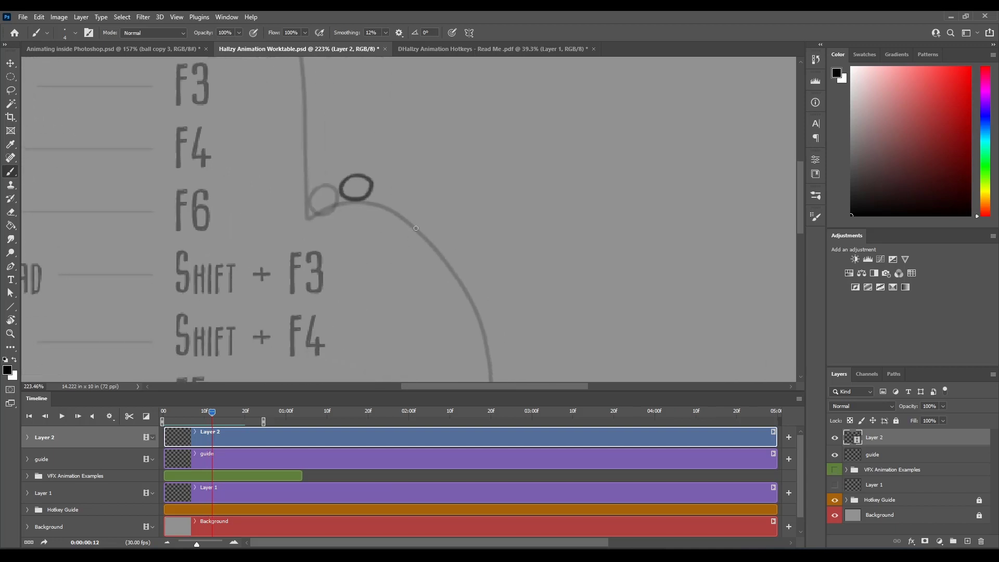
{"action": "key", "text": "Right"}
{"action": "mouse_move", "coordinate": [389, 180]}
{"action": "left_mouse_down"}
{"action": "mouse_move", "coordinate": [391, 207]}
{"action": "mouse_move", "coordinate": [388, 180]}
{"action": "left_mouse_up"}
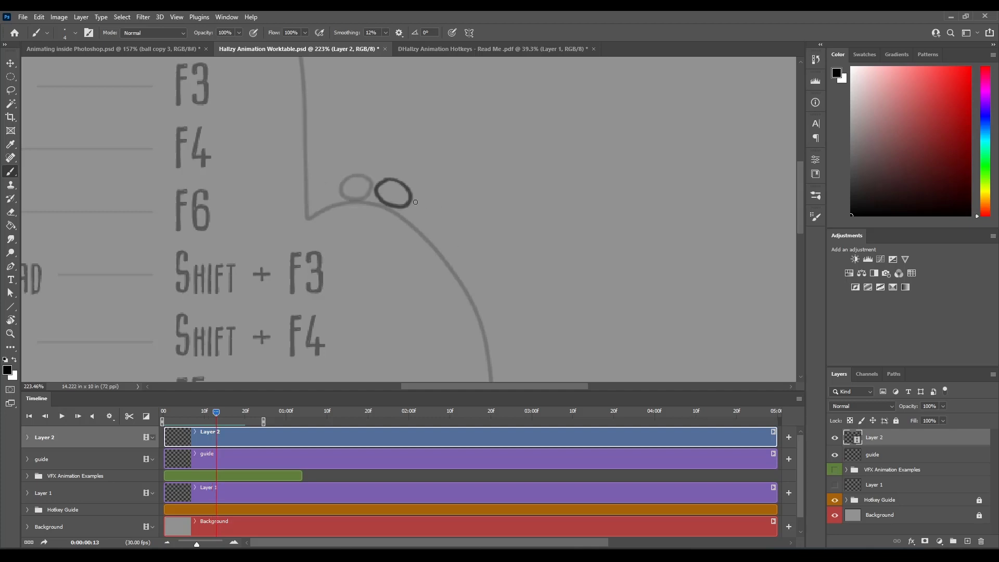
Paint the ball on frames 14, 15 and 16, falling down the second arc and gradually stretching along the path.
{"action": "key", "text": "Right"}
{"action": "mouse_move", "coordinate": [417, 203]}
{"action": "left_mouse_down"}
{"action": "mouse_move", "coordinate": [426, 229]}
{"action": "mouse_move", "coordinate": [407, 215]}
{"action": "mouse_move", "coordinate": [419, 203]}
{"action": "mouse_move", "coordinate": [450, 237]}
{"action": "mouse_move", "coordinate": [451, 262]}
{"action": "mouse_move", "coordinate": [440, 229]}
{"action": "left_mouse_up"}
{"action": "key", "text": "Right"}
{"action": "key", "text": "Right"}
{"action": "mouse_move", "coordinate": [471, 276]}
{"action": "left_mouse_down"}
{"action": "mouse_move", "coordinate": [470, 309]}
{"action": "mouse_move", "coordinate": [467, 275]}
{"action": "left_mouse_up"}
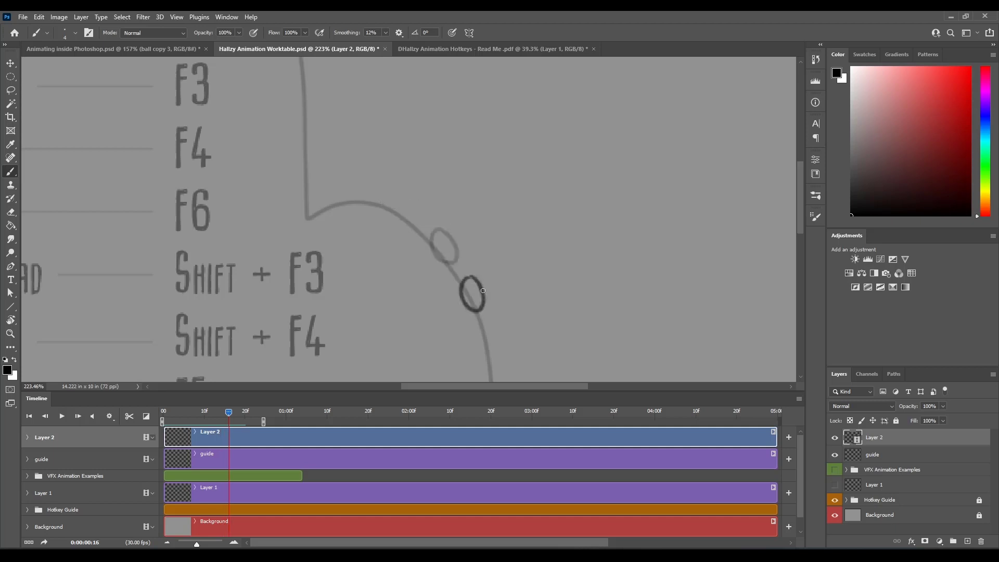
Paint a second ball lower on frame 16, and a stretched ball just above the second bounce point on frame 17.
{"action": "mouse_move", "coordinate": [533, 329]}
{"action": "left_mouse_down"}
{"action": "mouse_move", "coordinate": [480, 212]}
{"action": "mouse_move", "coordinate": [433, 249]}
{"action": "mouse_move", "coordinate": [437, 213]}
{"action": "left_mouse_up"}
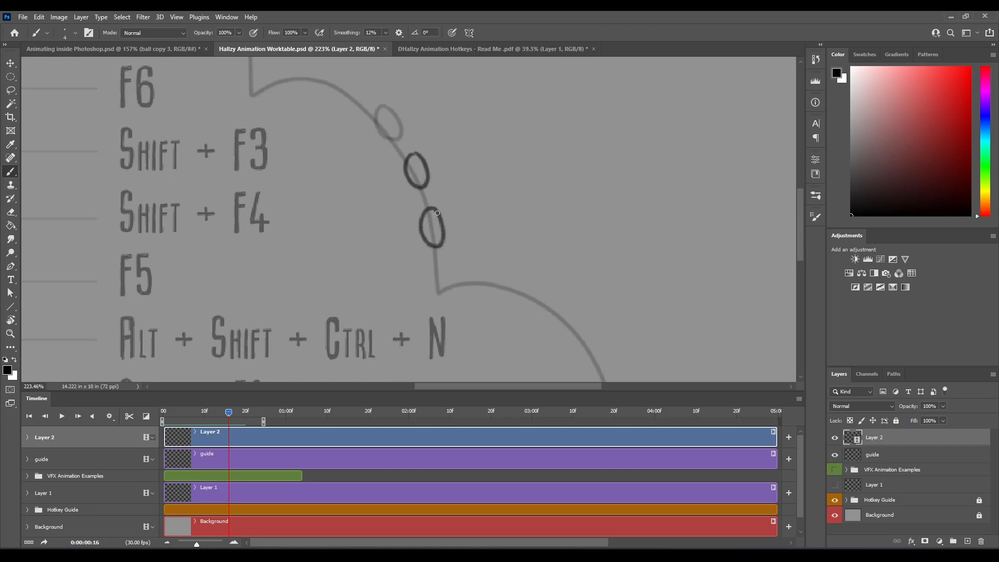
{"action": "key", "text": "Right"}
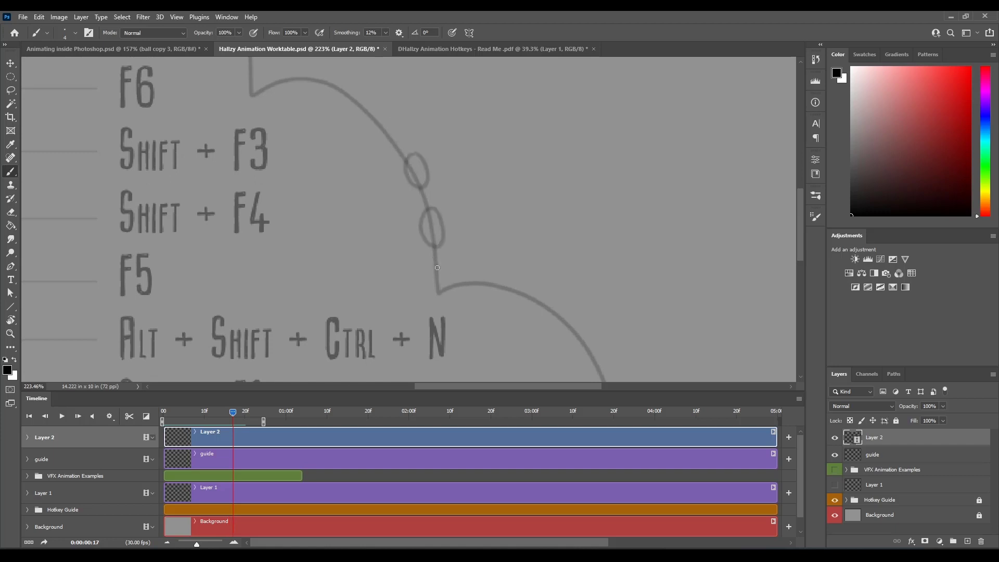
{"action": "mouse_move", "coordinate": [435, 258]}
{"action": "left_mouse_down"}
{"action": "mouse_move", "coordinate": [447, 289]}
{"action": "mouse_move", "coordinate": [435, 305]}
{"action": "mouse_move", "coordinate": [434, 255]}
{"action": "left_mouse_up"}
{"action": "left_click_drag", "start_coordinate": [517, 251], "coordinate": [485, 266]}
{"action": "left_click_drag", "start_coordinate": [552, 270], "coordinate": [574, 274]}
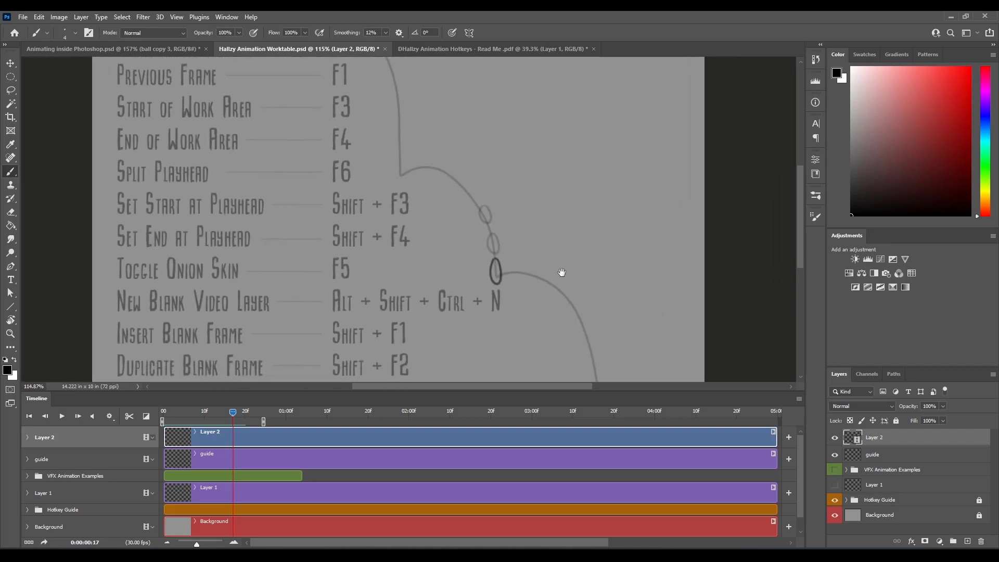
Turn off onion skin and flip through frames 13 to 17 to inspect the ball drawings on the second arc.
{"action": "key", "text": "F5"}
{"action": "key", "text": "F1"}
{"action": "key", "text": "F1"}
{"action": "key", "text": "F1"}
{"action": "key", "text": "F1"}
{"action": "key", "text": "F1"}
{"action": "key", "text": "F1"}
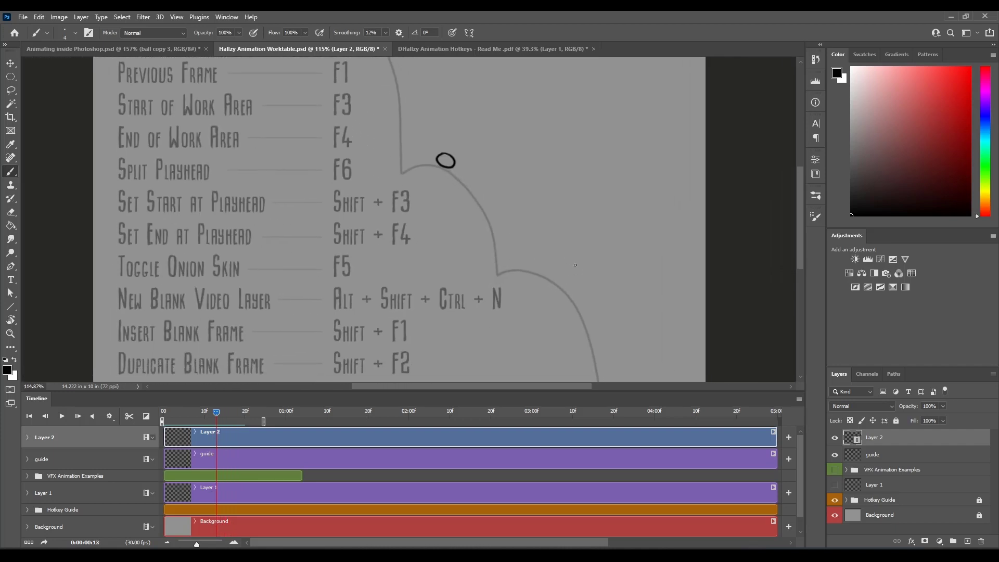
{"action": "key", "text": "F2"}
{"action": "key", "text": "F2"}
{"action": "key", "text": "F2"}
{"action": "key", "text": "F2"}
{"action": "key", "text": "F2"}
{"action": "key", "text": "F1"}
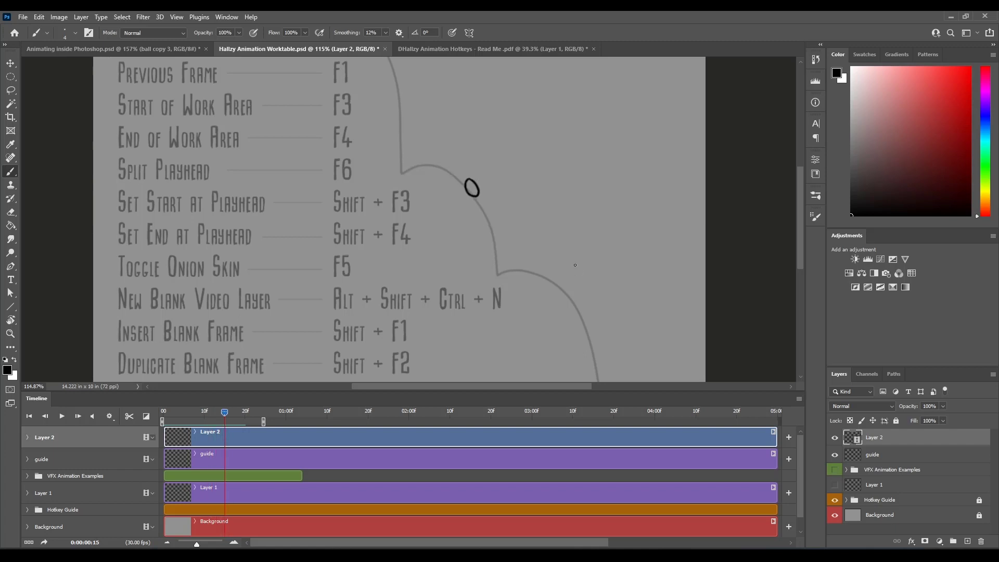
{"action": "key", "text": "F2"}
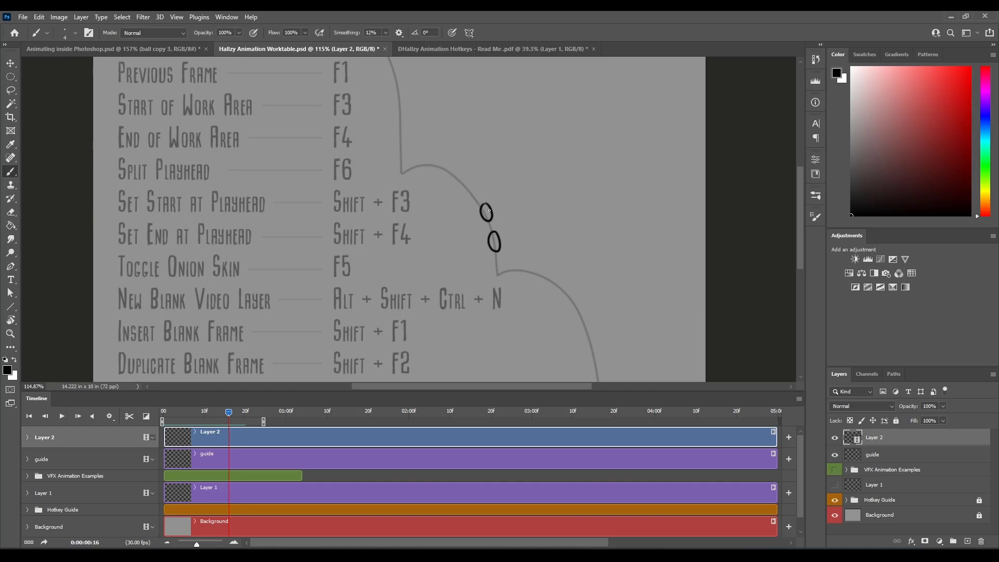
{"action": "key", "text": "F1"}
{"action": "key", "text": "F2"}
{"action": "key", "text": "F2"}
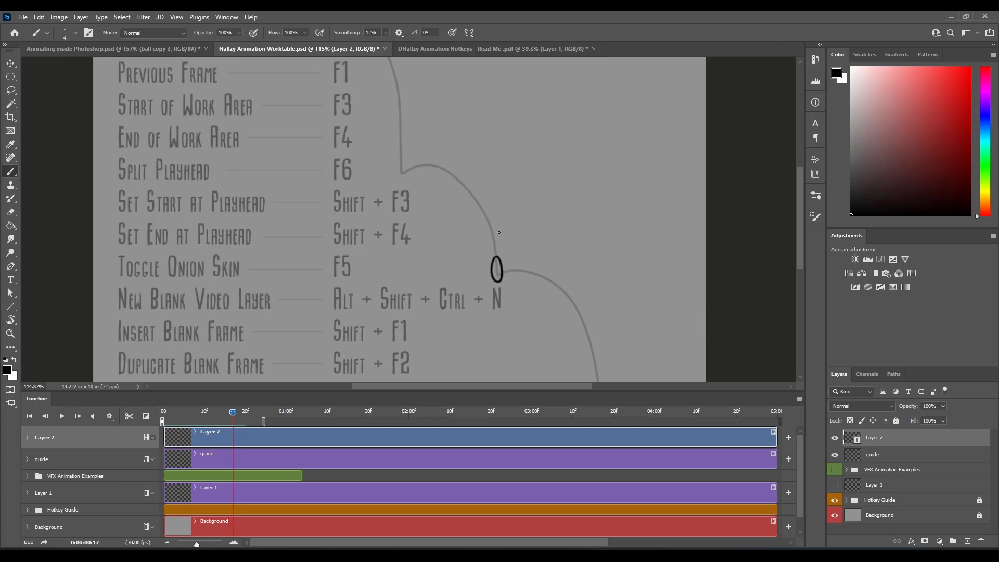
{"action": "key", "text": "F1"}
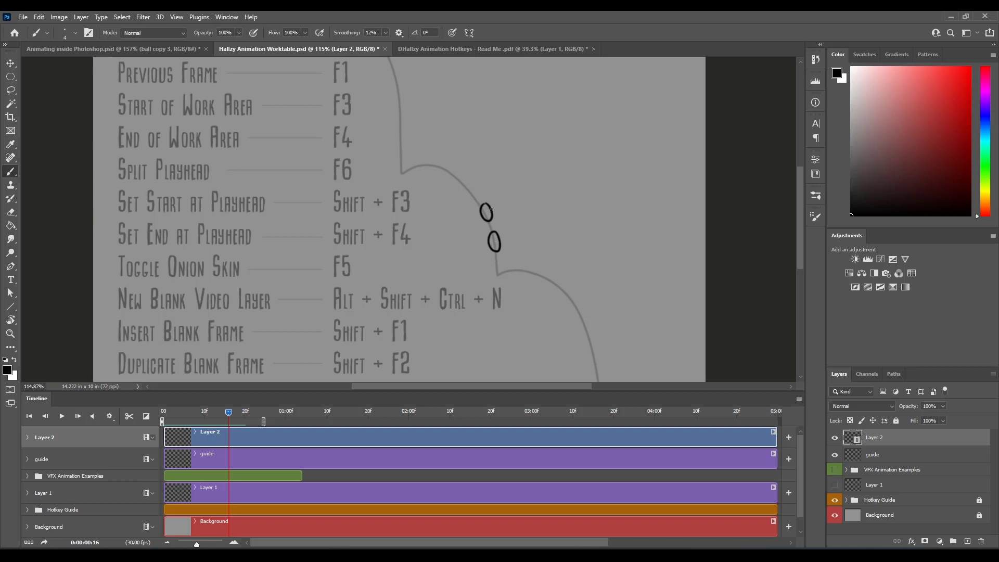
{"action": "key", "text": "F2"}
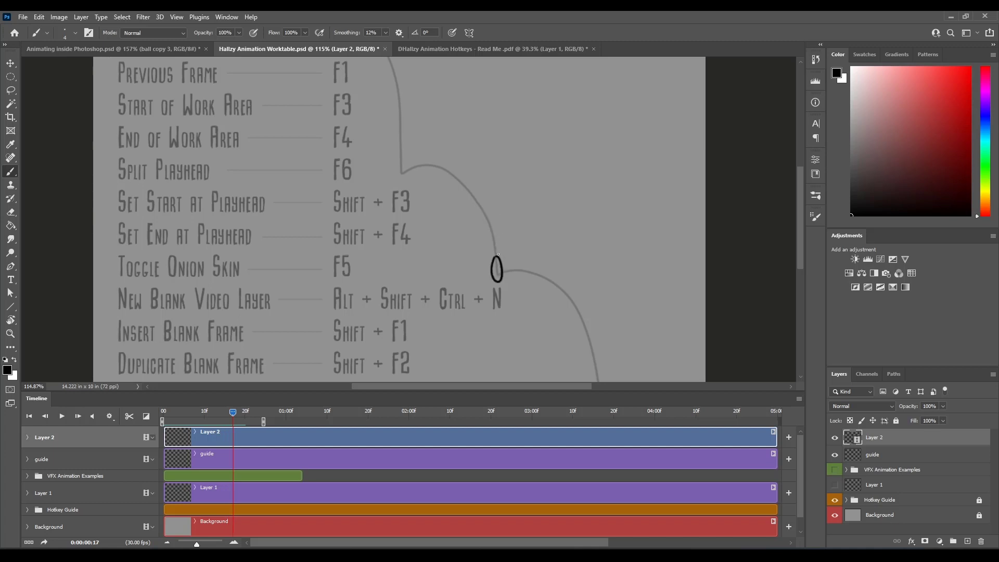
Lasso and cut the extra lower ball from frame 16, and paste it in place on a blank frame inserted at frame 17.
{"action": "key", "text": "F1"}
{"action": "key", "text": "l"}
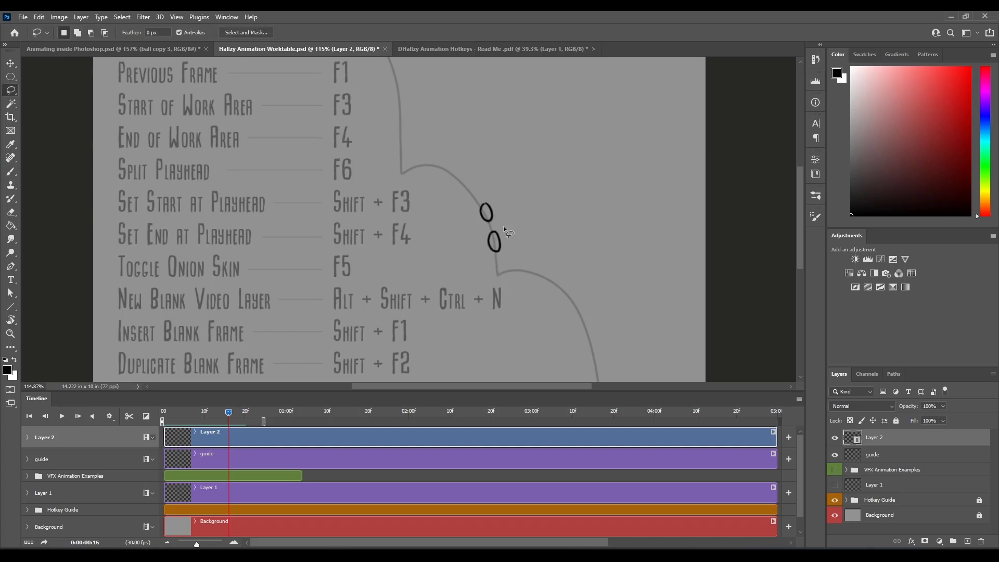
{"action": "mouse_move", "coordinate": [505, 223]}
{"action": "left_mouse_down"}
{"action": "mouse_move", "coordinate": [528, 270]}
{"action": "mouse_move", "coordinate": [495, 236]}
{"action": "left_mouse_up"}
{"action": "key", "text": "ctrl+x"}
{"action": "key", "text": "F2"}
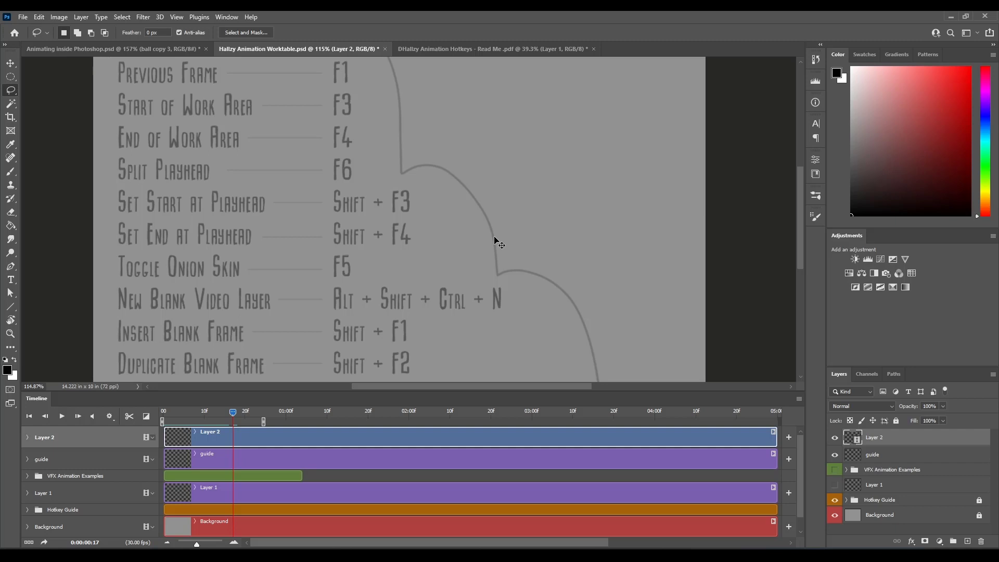
{"action": "key", "text": "ctrl+shift+v"}
Flip through the frames around frame 16 to check the separated ball drawings.
{"action": "key", "text": "F1"}
{"action": "key", "text": "F2"}
{"action": "key", "text": "F2"}
{"action": "key", "text": "F1"}
{"action": "key", "text": "F1"}
{"action": "key", "text": "F1"}
{"action": "key", "text": "F2"}
{"action": "key", "text": "F2"}
{"action": "key", "text": "F1"}
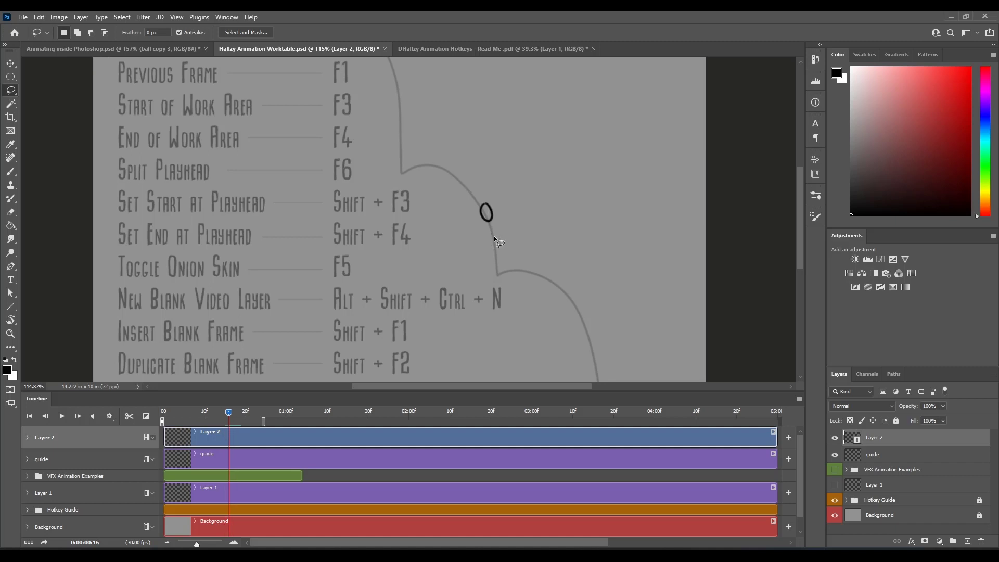
Compare the balls on frames 16 to 18, returning to frame 17 with onion skin turned on.
{"action": "key", "text": "F2"}
{"action": "key", "text": "F2"}
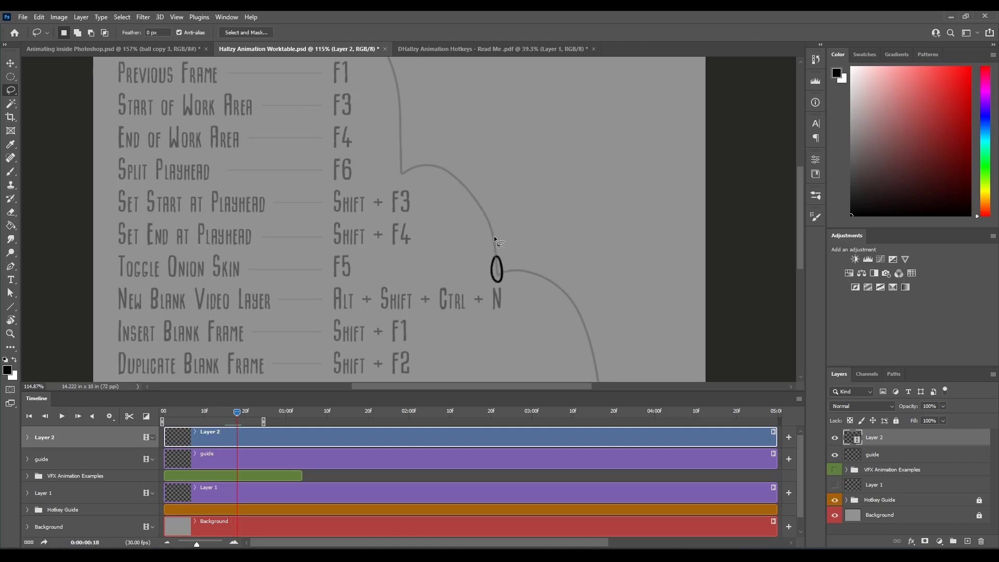
{"action": "key", "text": "F1"}
{"action": "key", "text": "F5"}
{"action": "scroll", "coordinate": [499, 235], "scroll_direction": "up", "scroll_amount": 5}
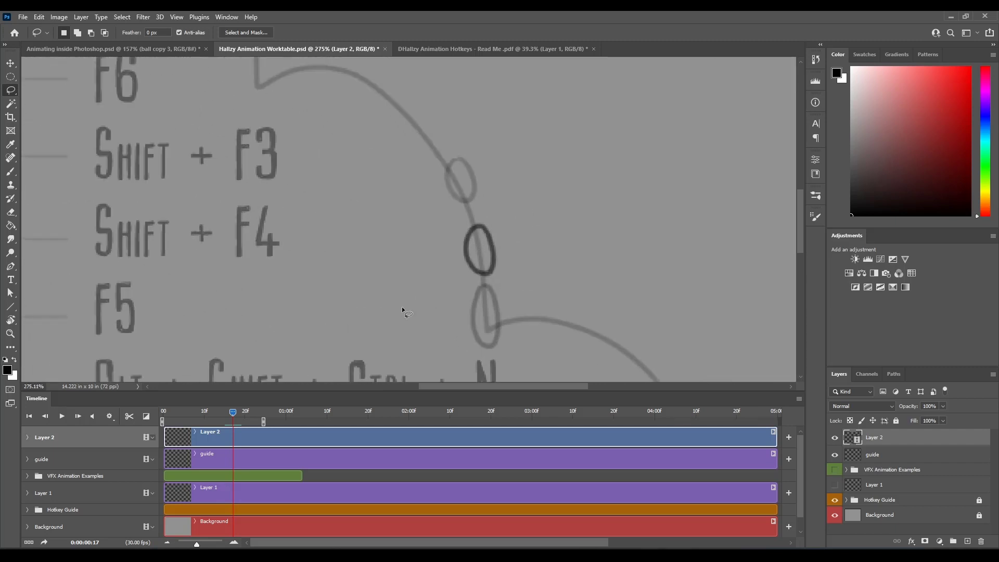
Try to move the frame 17 ball off the guide path.
{"action": "key", "text": "v"}
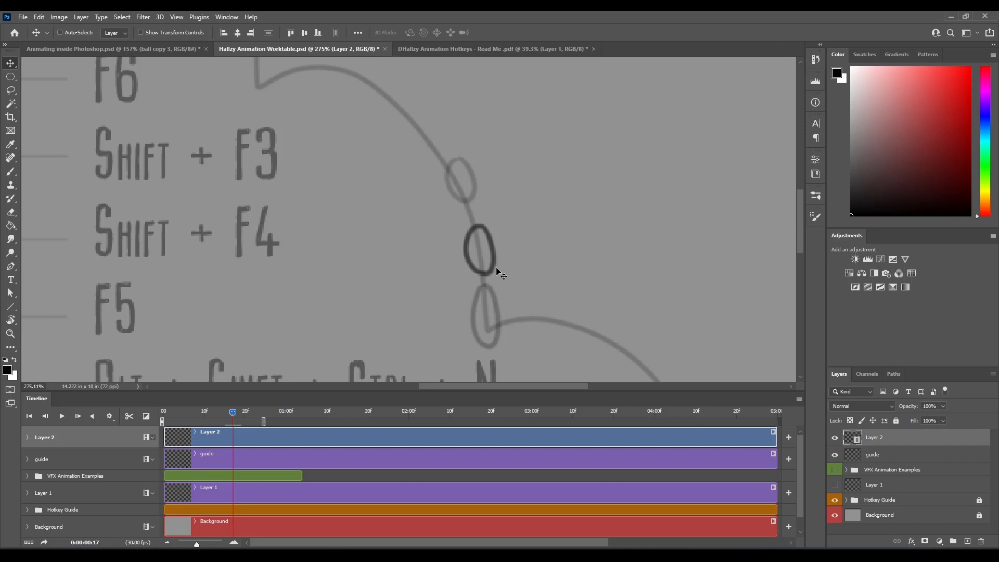
{"action": "left_click_drag", "start_coordinate": [498, 266], "coordinate": [541, 234]}
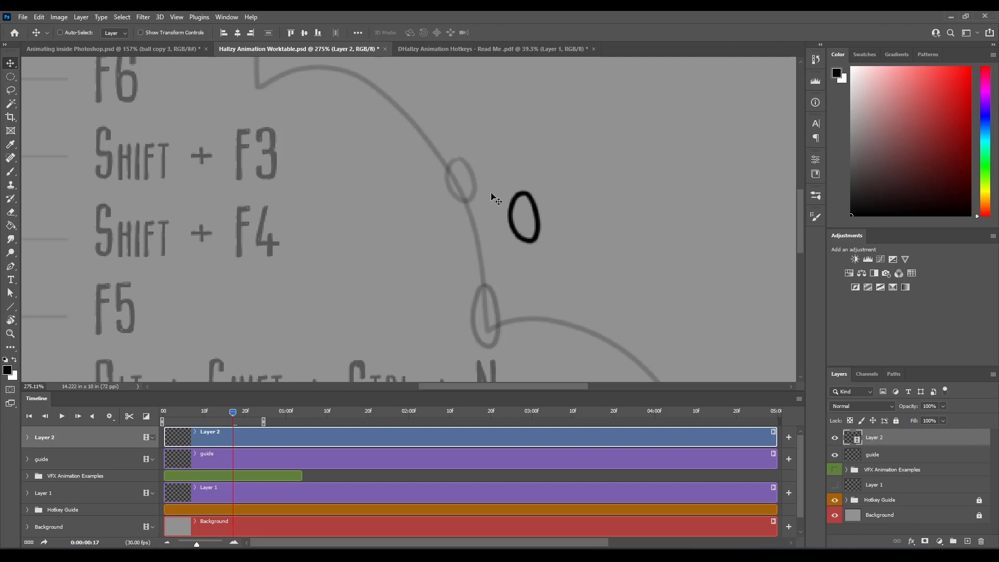
{"action": "scroll", "coordinate": [541, 286], "scroll_direction": "down", "scroll_amount": 6}
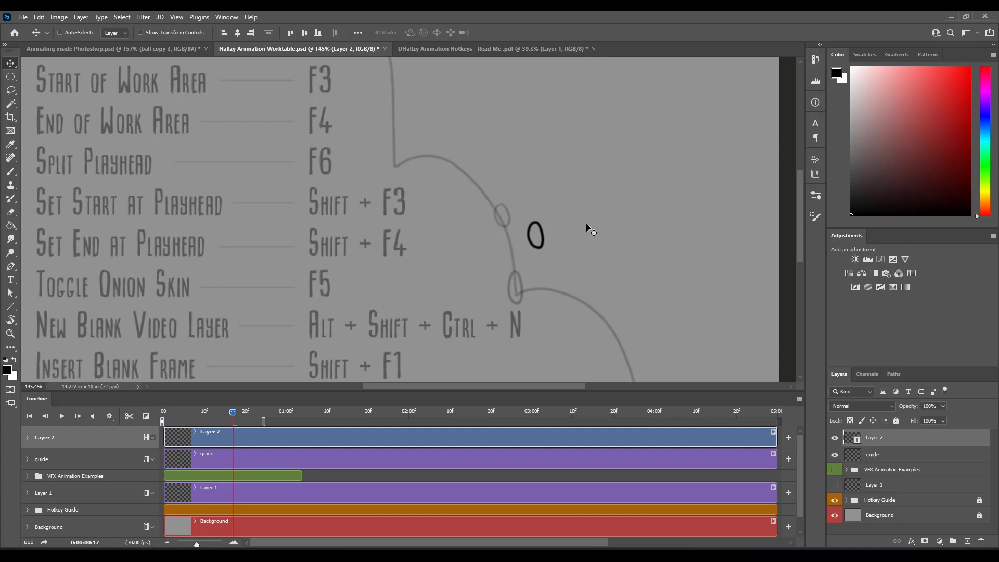
{"action": "left_click_drag", "start_coordinate": [232, 413], "coordinate": [233, 412]}
{"action": "key", "text": "l"}
{"action": "mouse_move", "coordinate": [502, 238]}
{"action": "left_mouse_down"}
{"action": "mouse_move", "coordinate": [531, 250]}
{"action": "mouse_move", "coordinate": [520, 235]}
{"action": "left_mouse_up"}
{"action": "scroll", "coordinate": [520, 254], "scroll_direction": "up", "scroll_amount": 3}
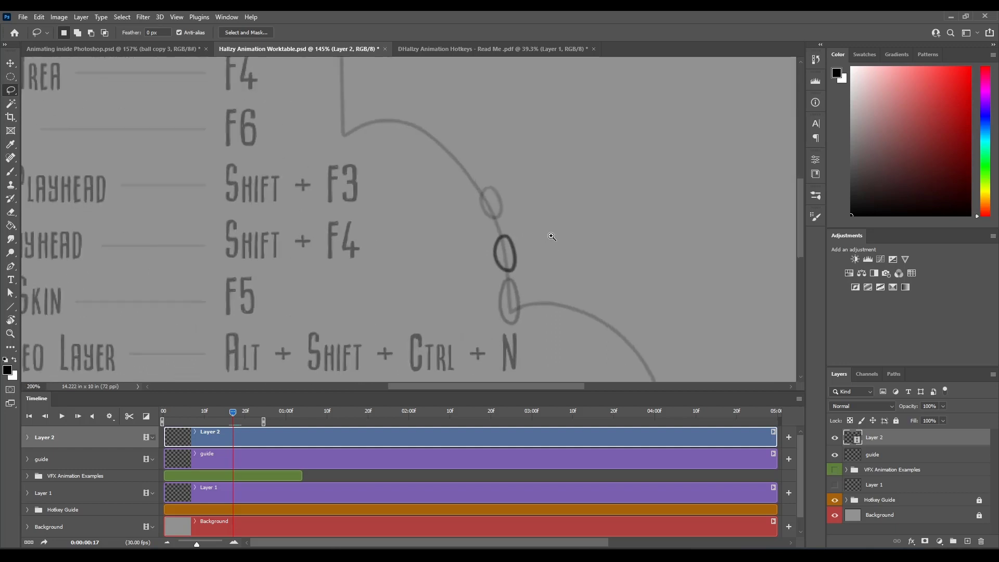
{"action": "key", "text": "ctrl+d"}
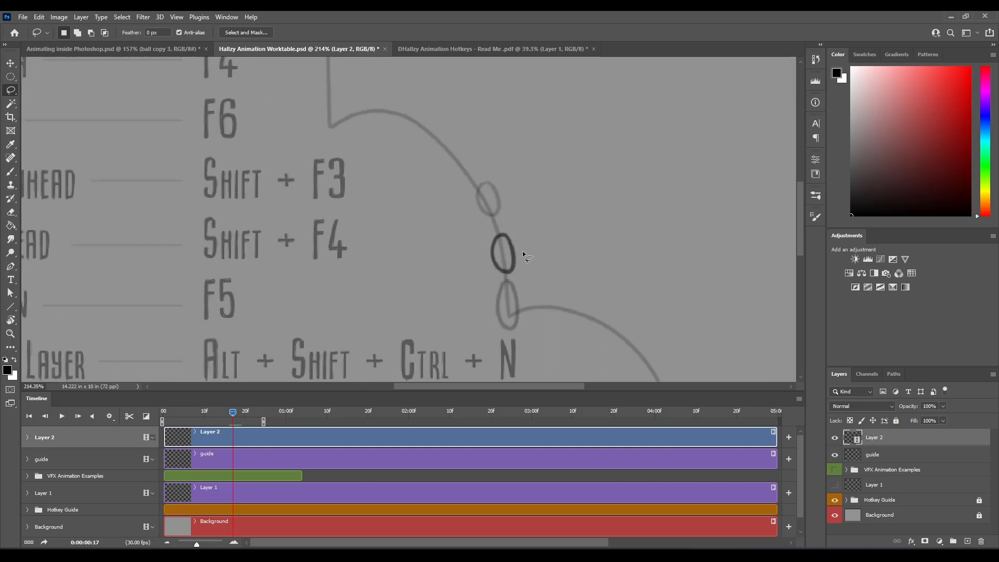
{"action": "key", "text": "v"}
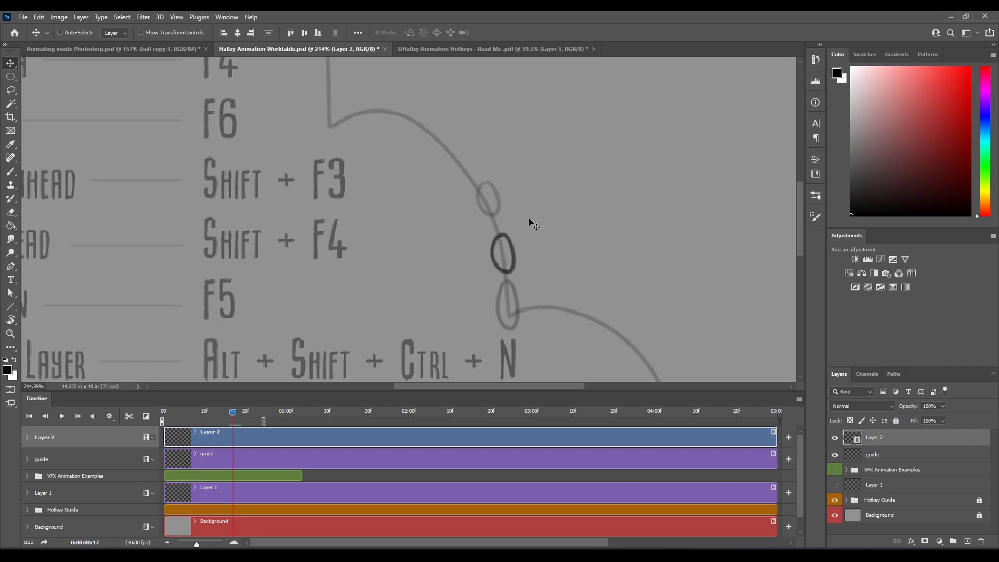
{"action": "left_click_drag", "start_coordinate": [520, 282], "coordinate": [565, 266]}
{"action": "key", "text": "ctrl+z"}
{"action": "left_click_drag", "start_coordinate": [596, 240], "coordinate": [577, 253]}
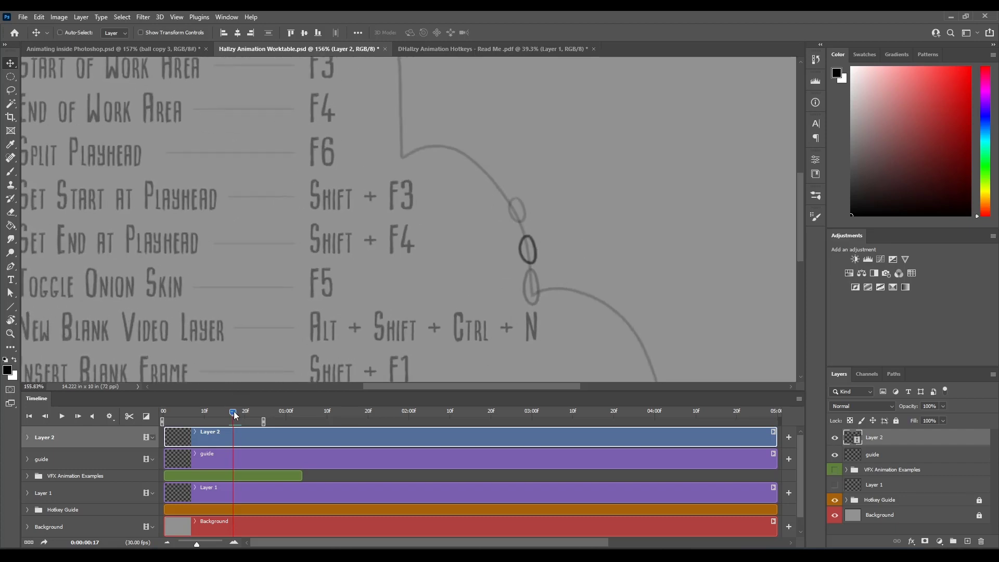
Scrub the timeline from the first frames through frame 17, with onion skin turned off, to review the ball's motion.
{"action": "left_click_drag", "start_coordinate": [233, 413], "coordinate": [204, 413]}
{"action": "left_click_drag", "start_coordinate": [426, 201], "coordinate": [456, 292]}
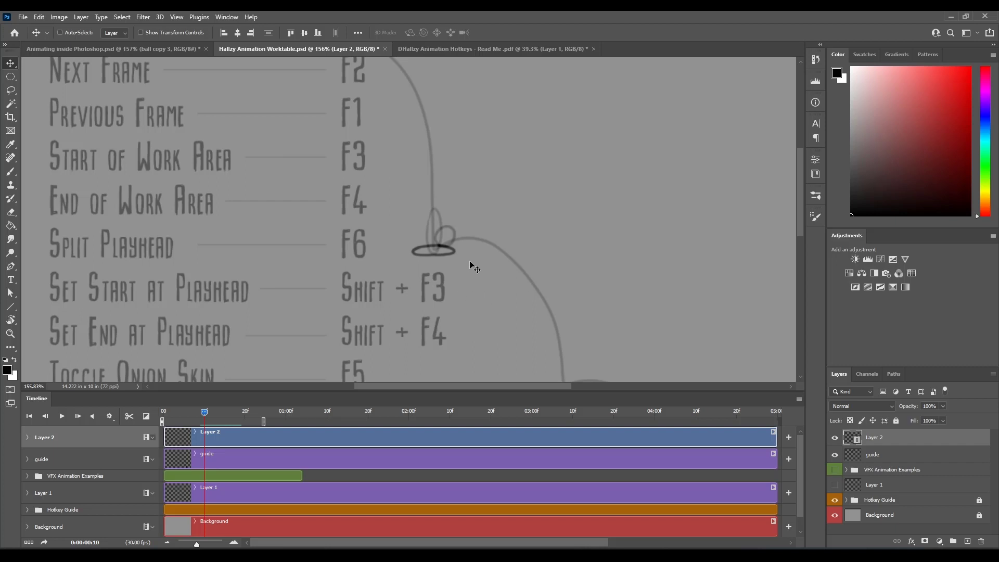
{"action": "left_click_drag", "start_coordinate": [470, 261], "coordinate": [489, 309]}
{"action": "left_click_drag", "start_coordinate": [205, 414], "coordinate": [172, 406]}
{"action": "key", "text": "F5"}
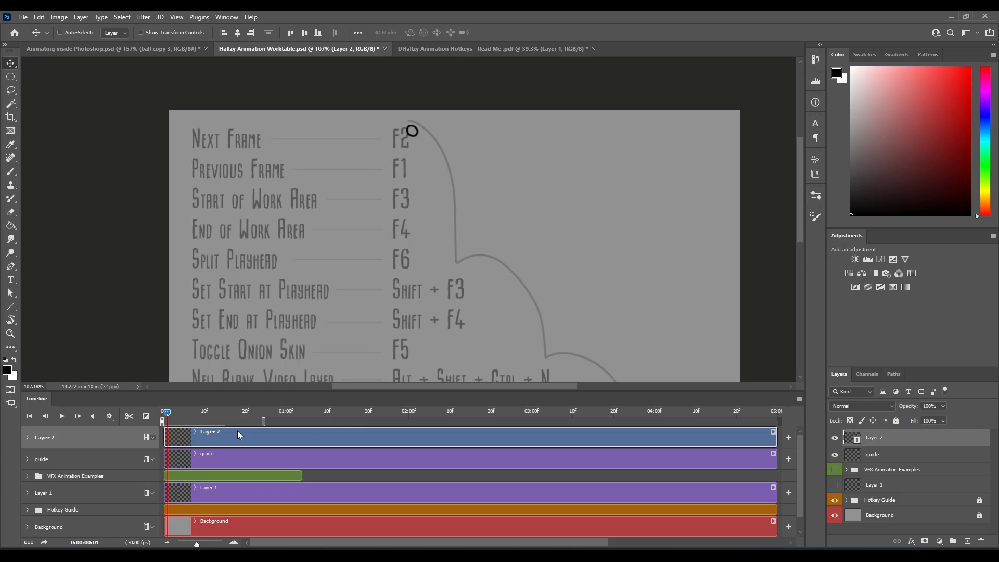
{"action": "left_click_drag", "start_coordinate": [172, 414], "coordinate": [202, 414]}
{"action": "left_click_drag", "start_coordinate": [452, 311], "coordinate": [308, 240]}
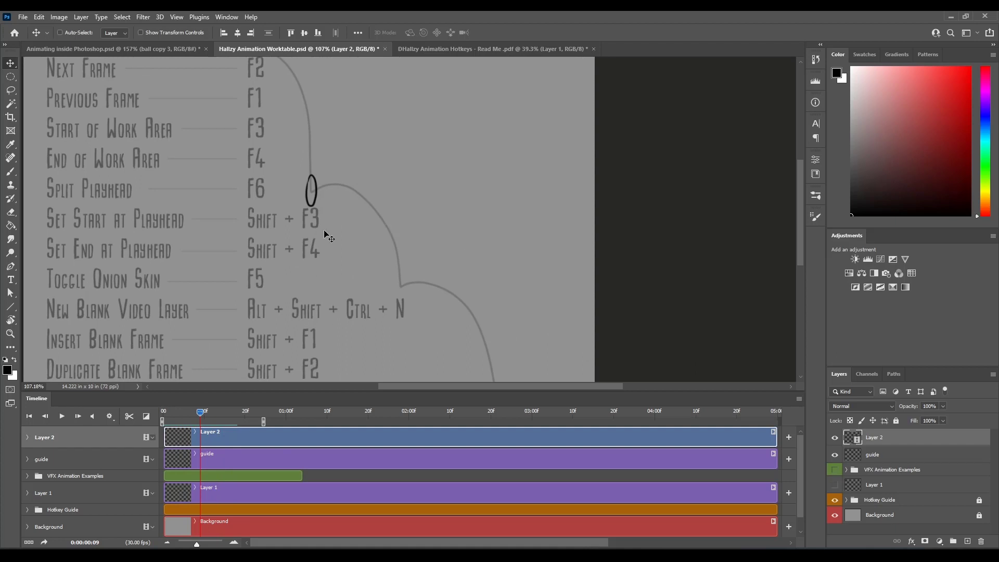
{"action": "left_click_drag", "start_coordinate": [205, 408], "coordinate": [233, 411]}
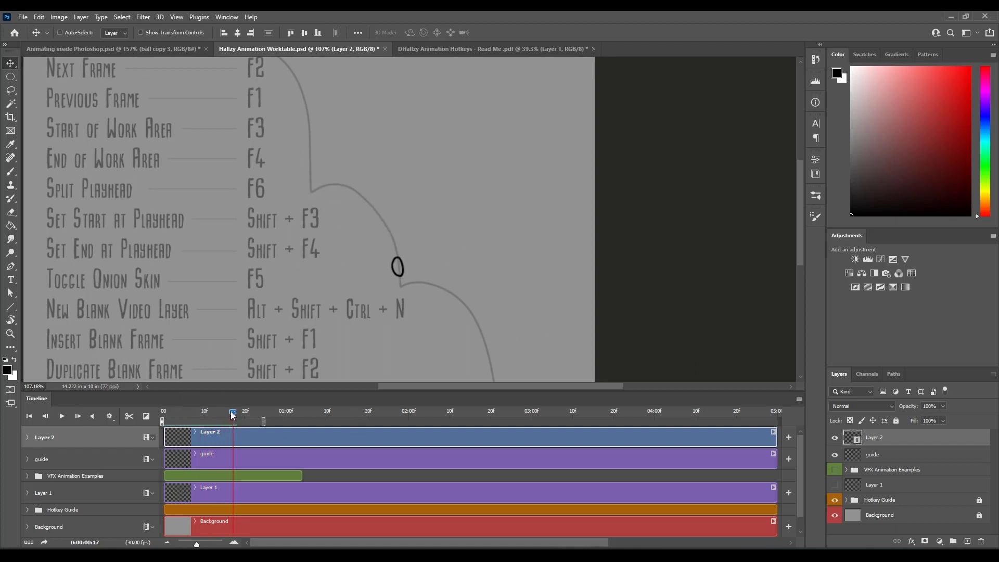
Lasso the ball on frame 17 and move it slightly up along the guide path, closer to the frame 16 ball.
{"action": "scroll", "coordinate": [416, 250], "scroll_direction": "up", "scroll_amount": 5}
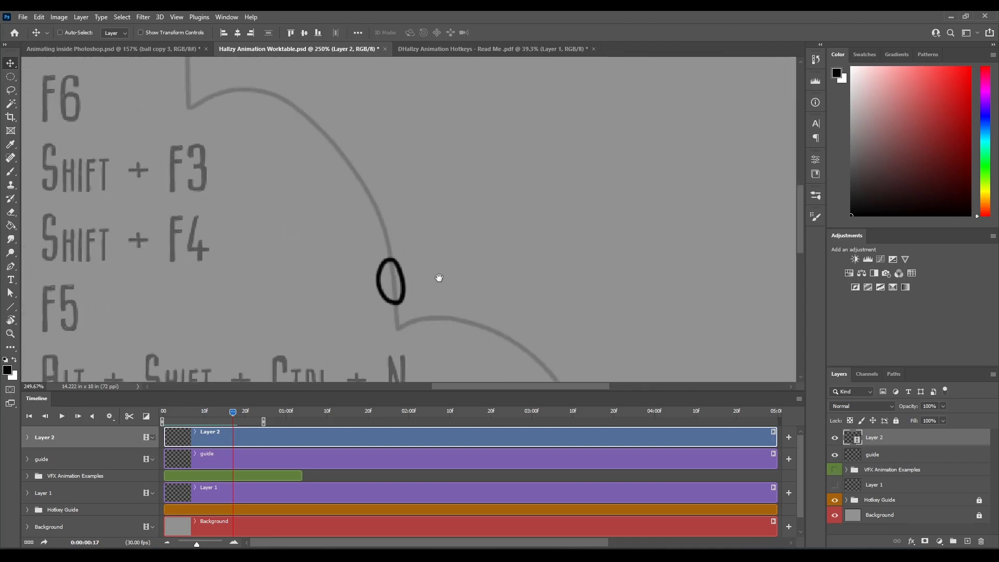
{"action": "key", "text": "l"}
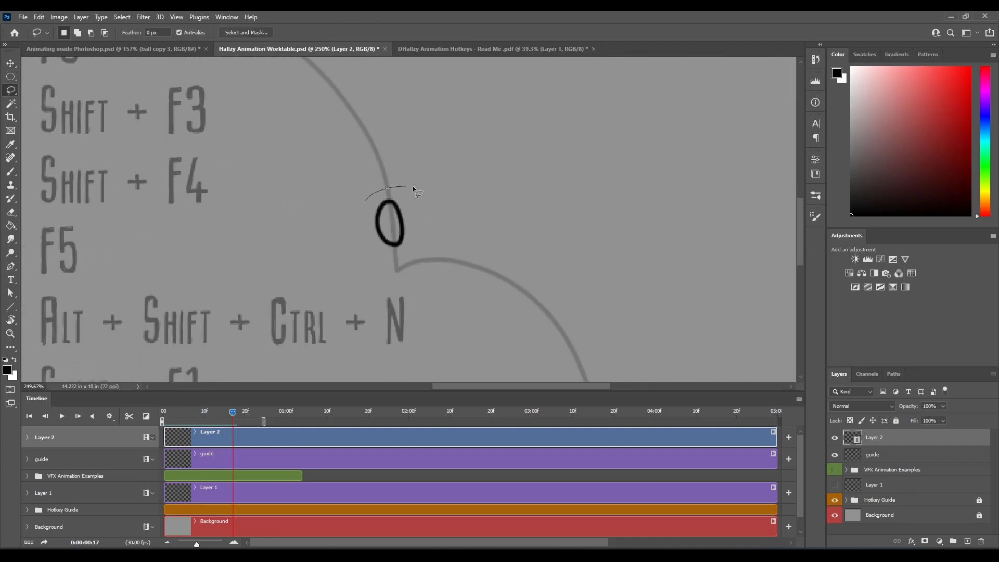
{"action": "left_click_drag", "start_coordinate": [413, 187], "coordinate": [374, 195]}
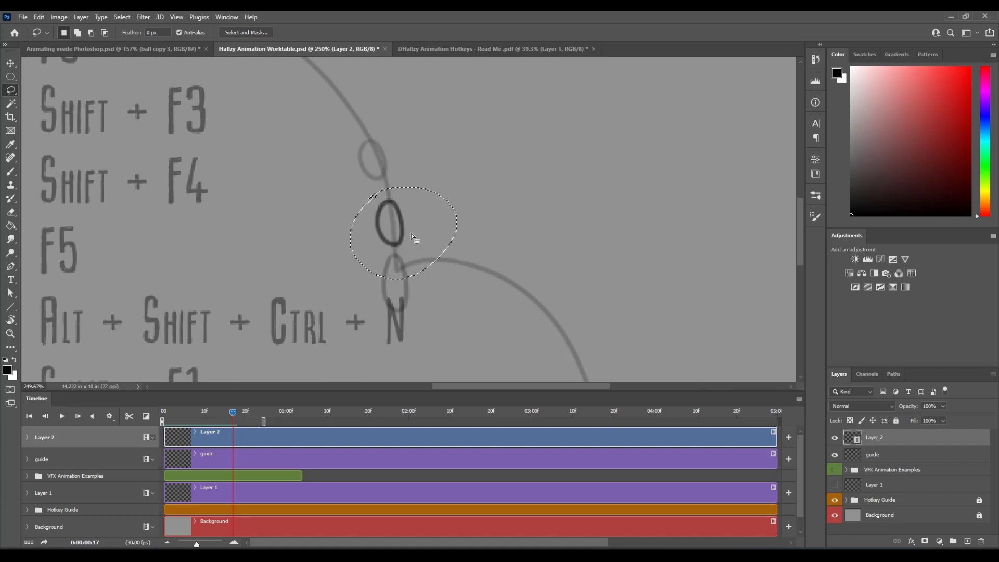
{"action": "key", "text": "v"}
{"action": "key", "text": "Up"}
{"action": "key", "text": "Up"}
{"action": "key", "text": "Up"}
{"action": "key", "text": "Up"}
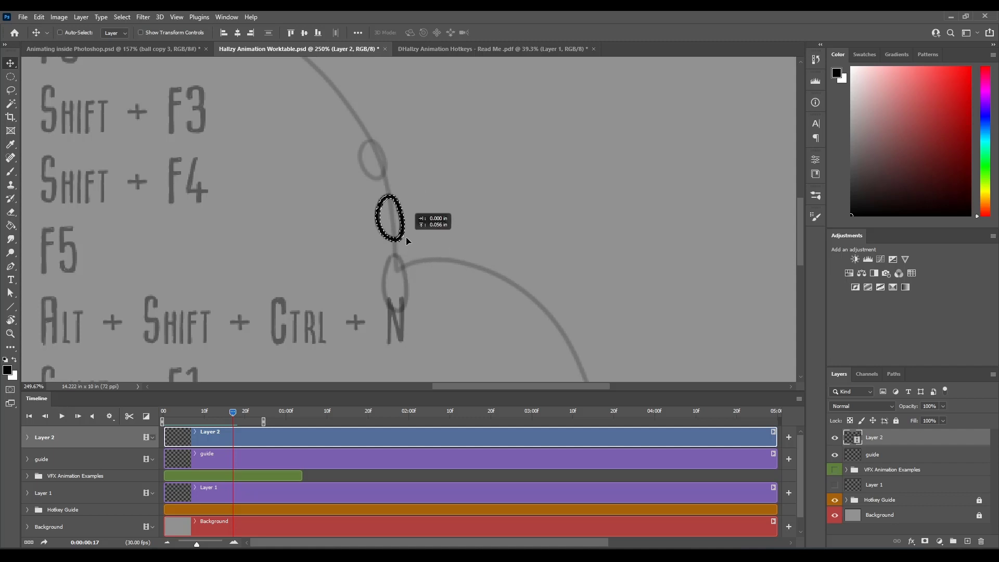
{"action": "mouse_move", "coordinate": [406, 236]}
{"action": "left_mouse_down"}
{"action": "mouse_move", "coordinate": [406, 203]}
{"action": "mouse_move", "coordinate": [395, 200]}
{"action": "mouse_move", "coordinate": [397, 224]}
{"action": "left_mouse_up"}
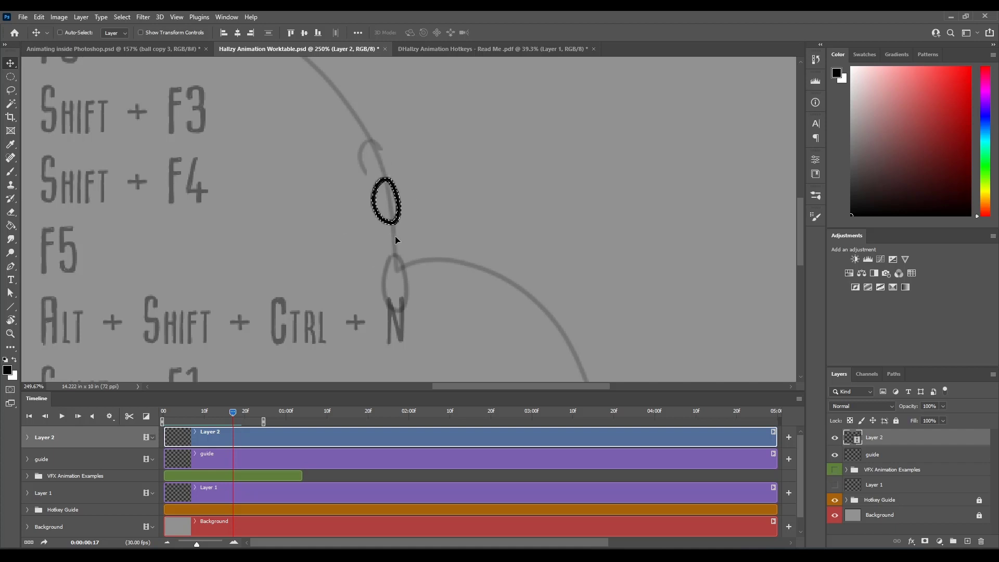
{"action": "left_click_drag", "start_coordinate": [399, 219], "coordinate": [403, 218]}
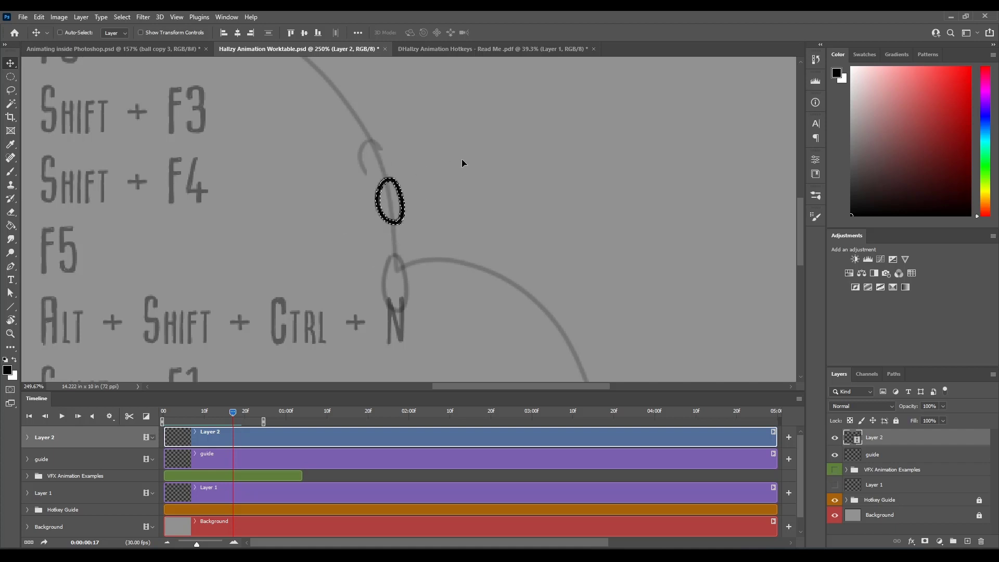
{"action": "key", "text": "ctrl"}
{"action": "left_click_drag", "start_coordinate": [409, 210], "coordinate": [410, 213]}
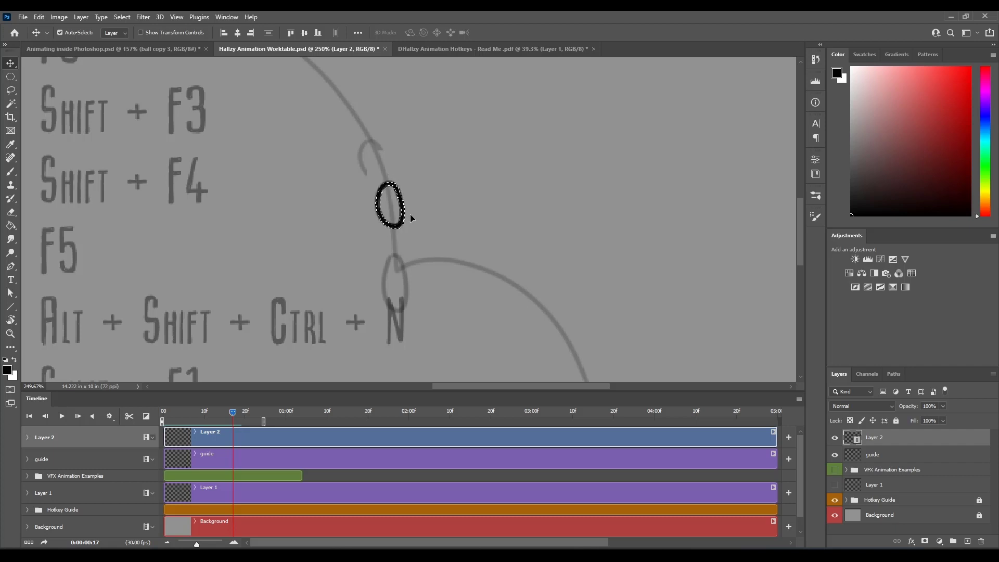
Deselect the ball and flip through the frames around frame 17 to check its spacing.
{"action": "key", "text": "Left"}
{"action": "key", "text": "Right"}
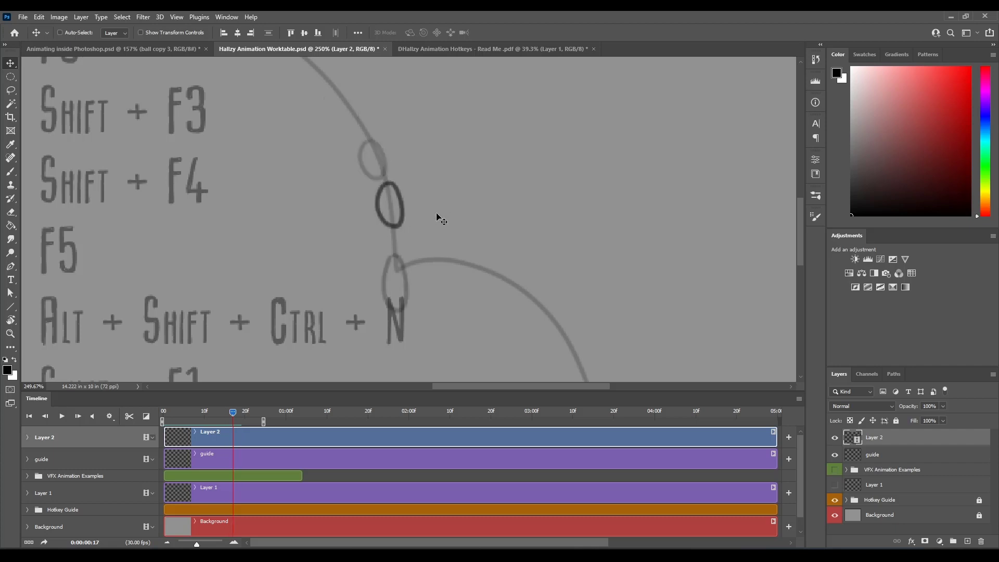
{"action": "key", "text": "Left"}
{"action": "key", "text": "Right"}
{"action": "key", "text": "Left"}
{"action": "key", "text": "Right"}
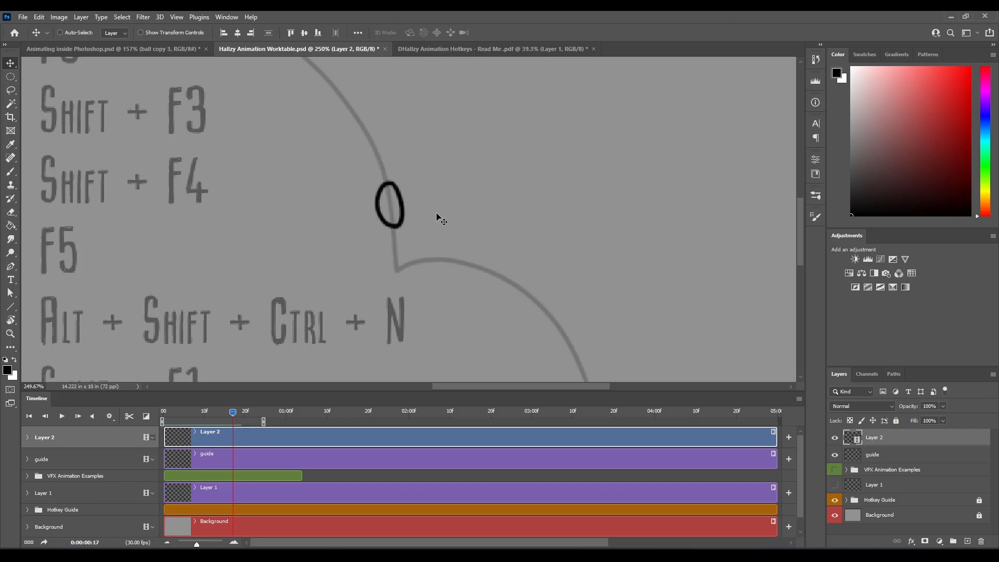
{"action": "key", "text": "Right"}
{"action": "key", "text": "Left"}
{"action": "key", "text": "Right"}
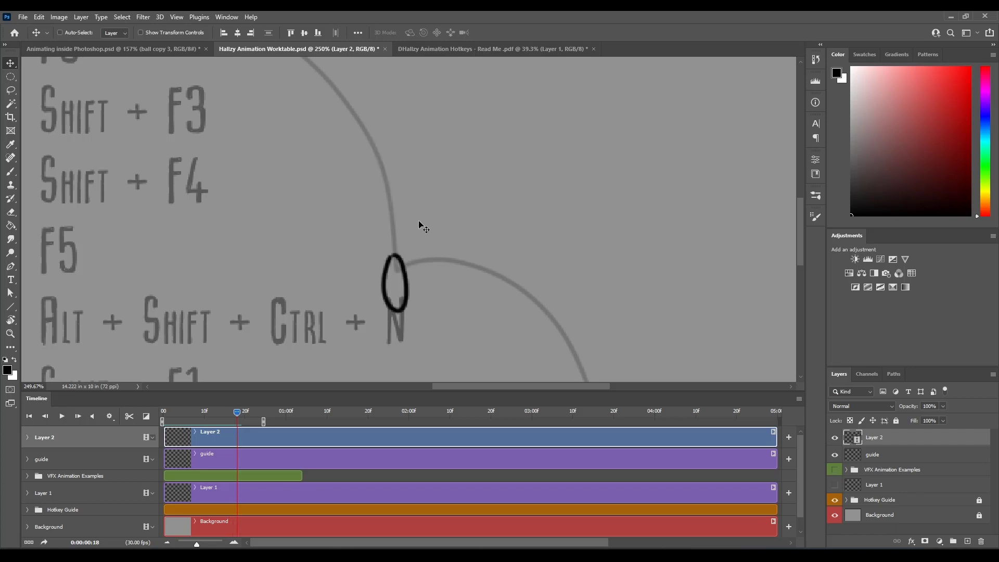
Erase the stretched ball on frame 18 and repaint it slightly higher, around the second bounce point.
{"action": "key", "text": "e"}
{"action": "mouse_move", "coordinate": [391, 262]}
{"action": "left_mouse_down"}
{"action": "mouse_move", "coordinate": [385, 316]}
{"action": "mouse_move", "coordinate": [405, 249]}
{"action": "mouse_move", "coordinate": [393, 328]}
{"action": "mouse_move", "coordinate": [408, 270]}
{"action": "left_mouse_up"}
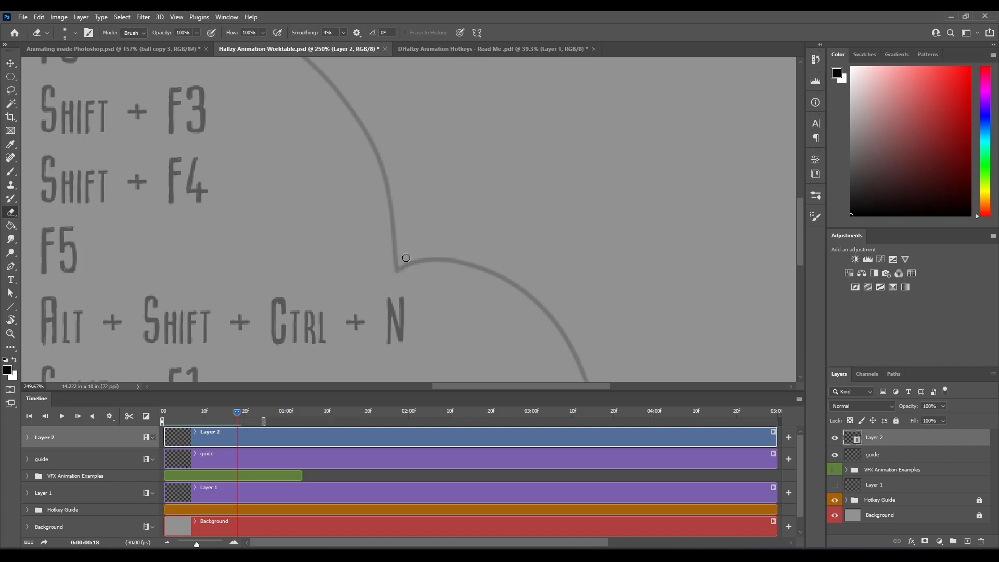
{"action": "key", "text": "b"}
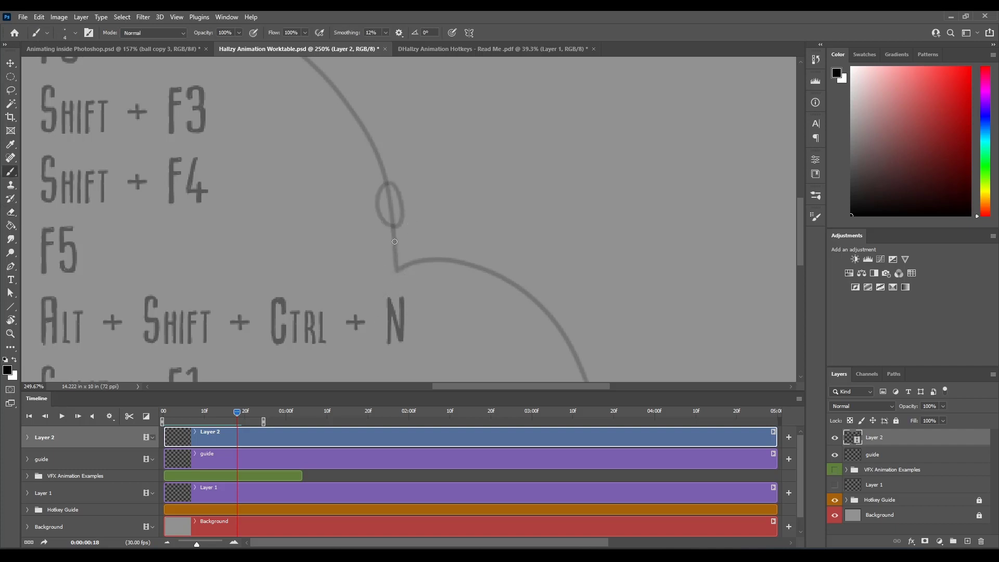
{"action": "key", "text": "Left"}
{"action": "key", "text": "Right"}
{"action": "mouse_move", "coordinate": [394, 239]}
{"action": "left_mouse_down"}
{"action": "mouse_move", "coordinate": [406, 276]}
{"action": "mouse_move", "coordinate": [397, 300]}
{"action": "mouse_move", "coordinate": [387, 278]}
{"action": "mouse_move", "coordinate": [391, 241]}
{"action": "left_mouse_up"}
{"action": "scroll", "coordinate": [447, 266], "scroll_direction": "down", "scroll_amount": 5}
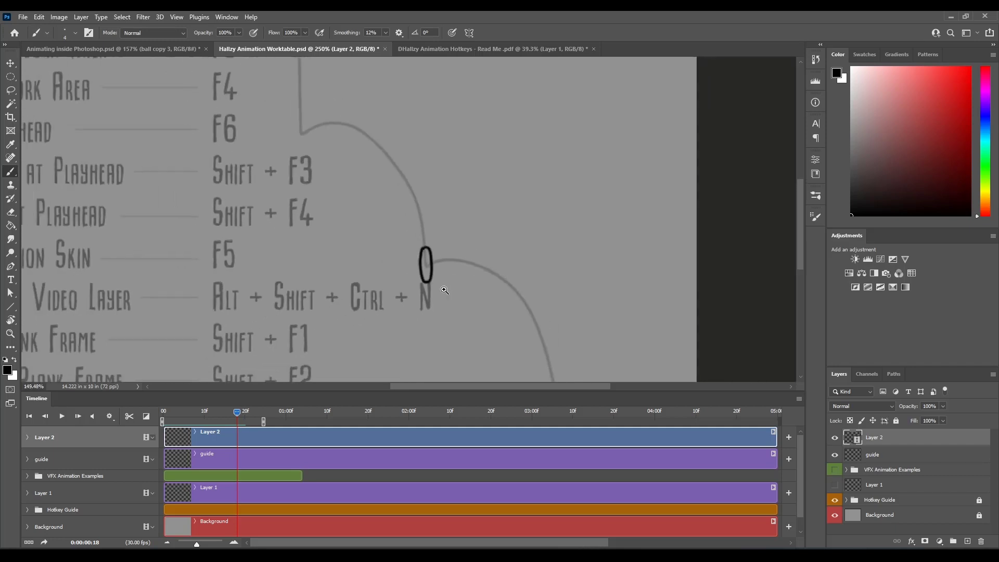
Scrub back to the first bounce and flip between frames 11 and 12 to examine the ball spacing.
{"action": "mouse_move", "coordinate": [235, 412]}
{"action": "left_mouse_down"}
{"action": "mouse_move", "coordinate": [211, 420]}
{"action": "mouse_move", "coordinate": [239, 422]}
{"action": "mouse_move", "coordinate": [172, 431]}
{"action": "mouse_move", "coordinate": [220, 432]}
{"action": "mouse_move", "coordinate": [221, 420]}
{"action": "left_mouse_up"}
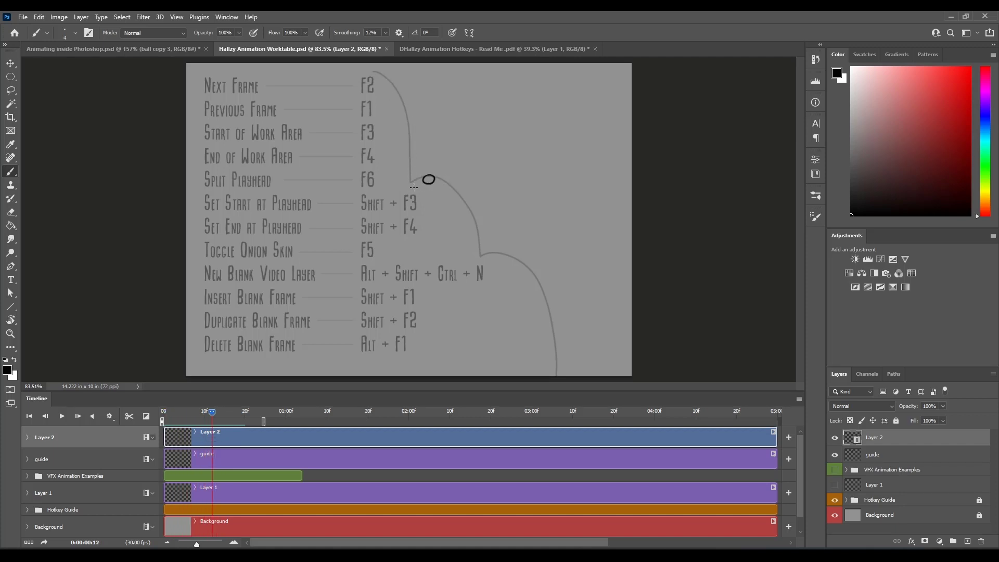
{"action": "scroll", "coordinate": [441, 182], "scroll_direction": "up", "scroll_amount": 8}
{"action": "left_click_drag", "start_coordinate": [211, 414], "coordinate": [204, 418]}
{"action": "key", "text": "Right"}
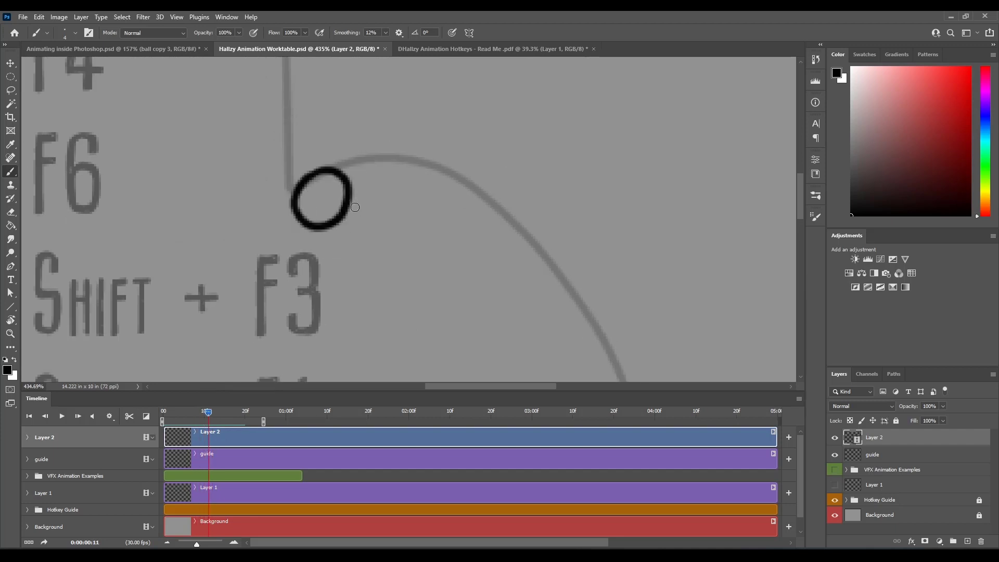
{"action": "key", "text": "Right"}
{"action": "key", "text": "Left"}
{"action": "key", "text": "Right"}
{"action": "key", "text": "Left"}
{"action": "key", "text": "Right"}
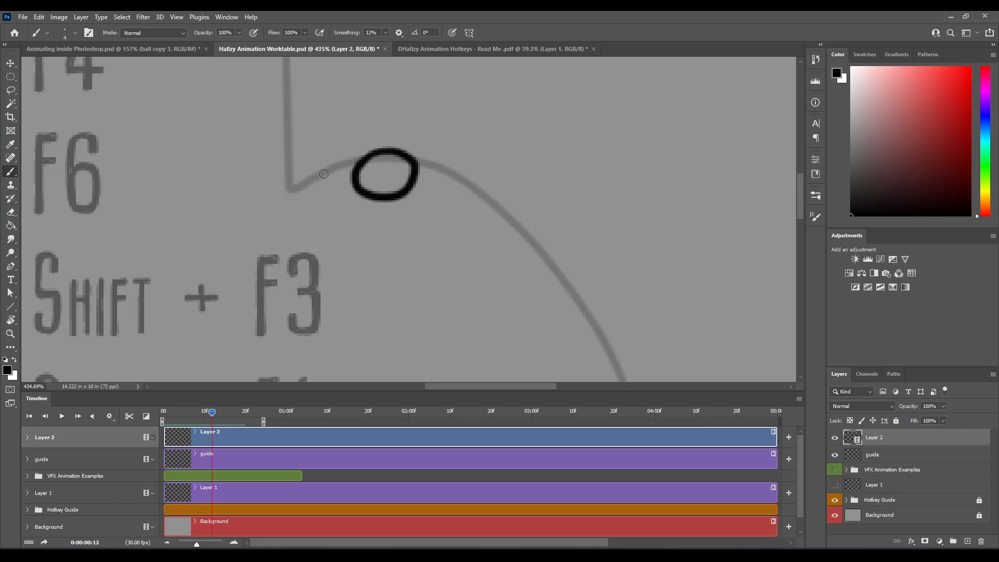
{"action": "key", "text": "Left"}
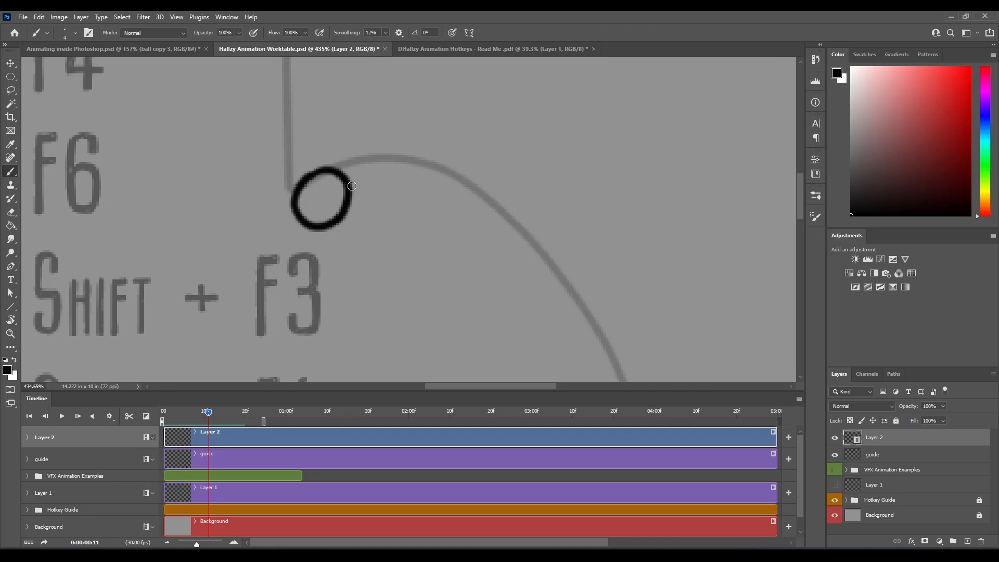
Insert a blank frame at frame 12 and paint an in-between ball on the arc between the neighbouring balls.
{"action": "key", "text": "Right"}
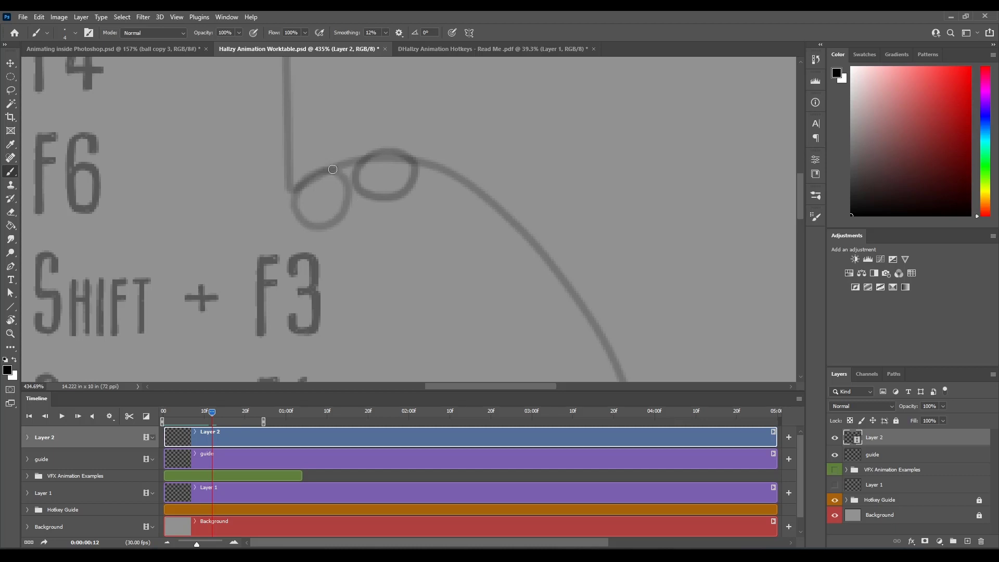
{"action": "mouse_move", "coordinate": [323, 175]}
{"action": "left_mouse_down"}
{"action": "mouse_move", "coordinate": [347, 158]}
{"action": "mouse_move", "coordinate": [372, 168]}
{"action": "mouse_move", "coordinate": [374, 185]}
{"action": "mouse_move", "coordinate": [352, 201]}
{"action": "mouse_move", "coordinate": [329, 200]}
{"action": "mouse_move", "coordinate": [322, 178]}
{"action": "mouse_move", "coordinate": [353, 156]}
{"action": "left_mouse_up"}
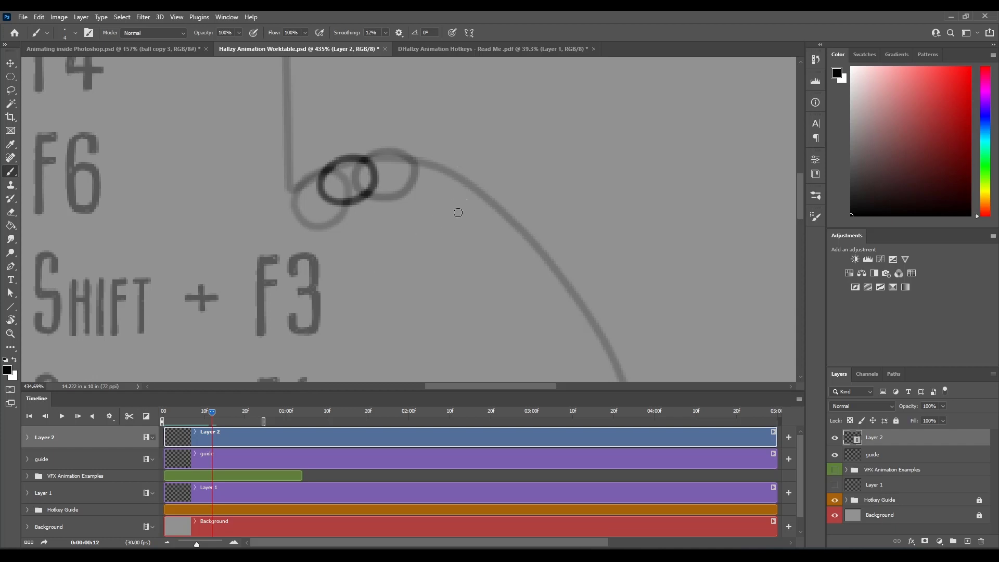
{"action": "key", "text": "F6"}
Flip between frames 13 and 14 to examine the ball spacing, ending on frame 13 with onion skin on.
{"action": "key", "text": "Right"}
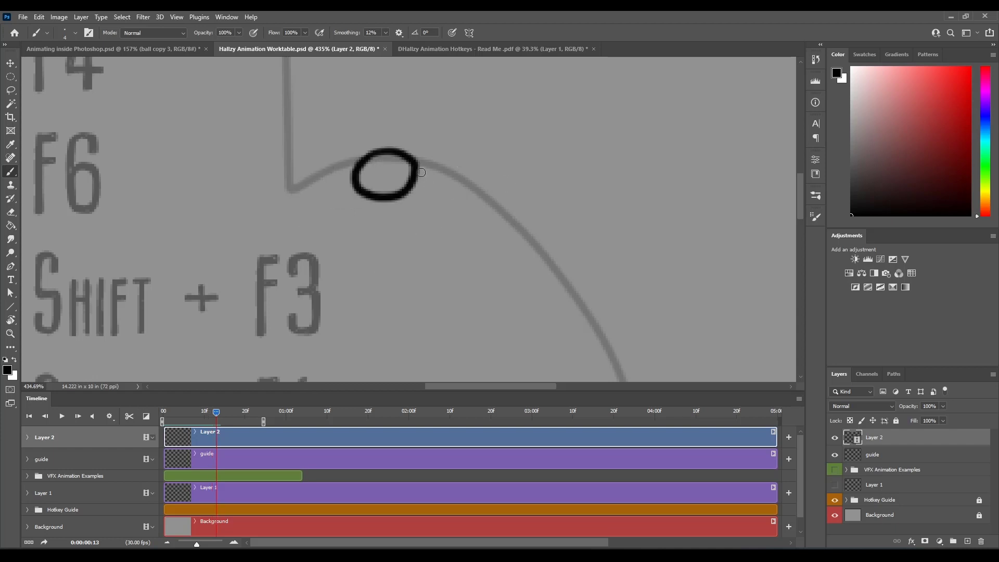
{"action": "key", "text": "Right"}
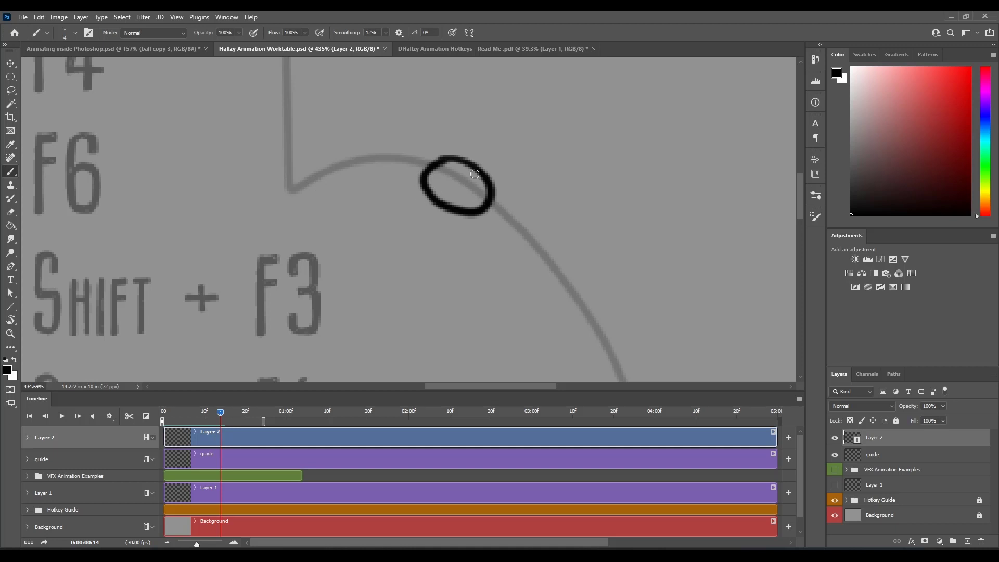
{"action": "key", "text": "Left"}
{"action": "key", "text": "Right"}
{"action": "key", "text": "Left"}
{"action": "key", "text": "F6"}
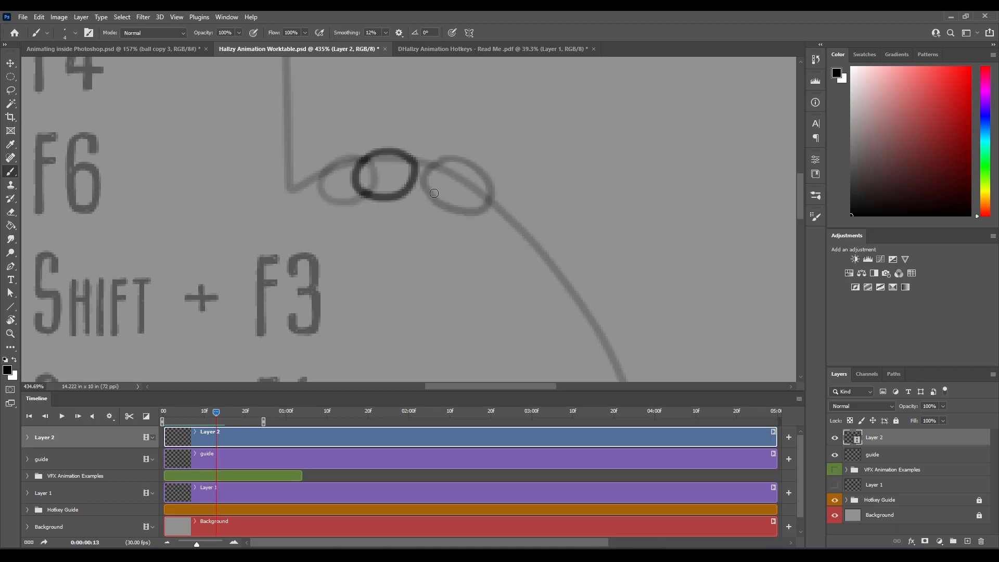
Insert a blank frame at frame 14, paint an in-between ball on the arc, and check the motion with onion skin off.
{"action": "key", "text": "Right"}
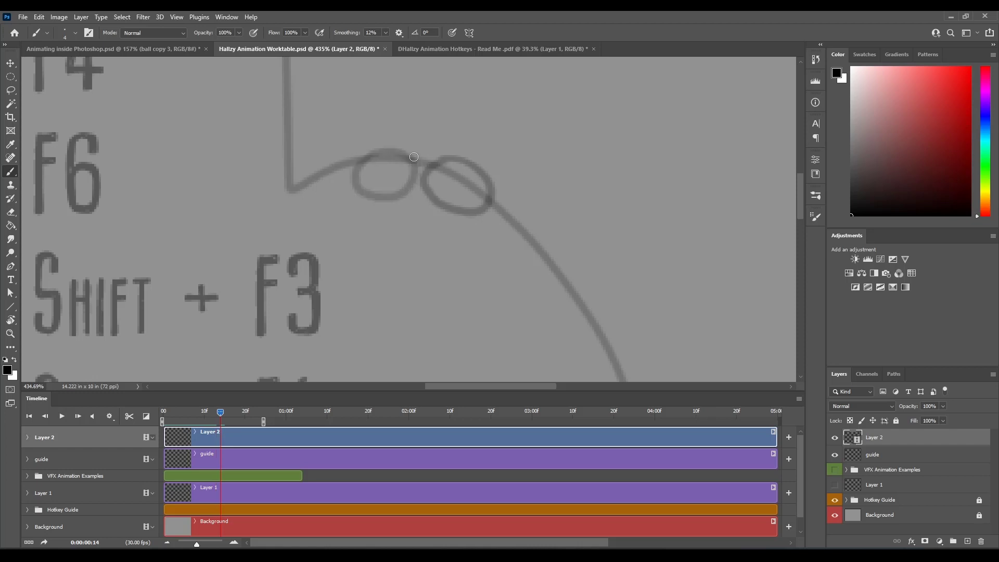
{"action": "mouse_move", "coordinate": [394, 155]}
{"action": "left_mouse_down"}
{"action": "mouse_move", "coordinate": [427, 154]}
{"action": "mouse_move", "coordinate": [450, 172]}
{"action": "mouse_move", "coordinate": [433, 194]}
{"action": "mouse_move", "coordinate": [409, 193]}
{"action": "mouse_move", "coordinate": [393, 178]}
{"action": "mouse_move", "coordinate": [410, 154]}
{"action": "left_mouse_up"}
{"action": "scroll", "coordinate": [468, 234], "scroll_direction": "down", "scroll_amount": 3}
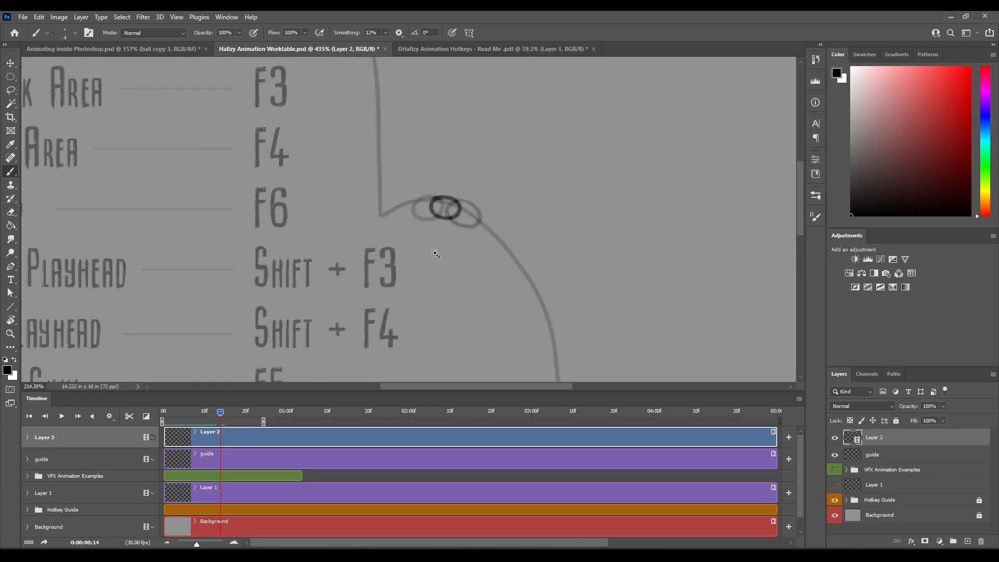
{"action": "left_click_drag", "start_coordinate": [549, 290], "coordinate": [487, 240]}
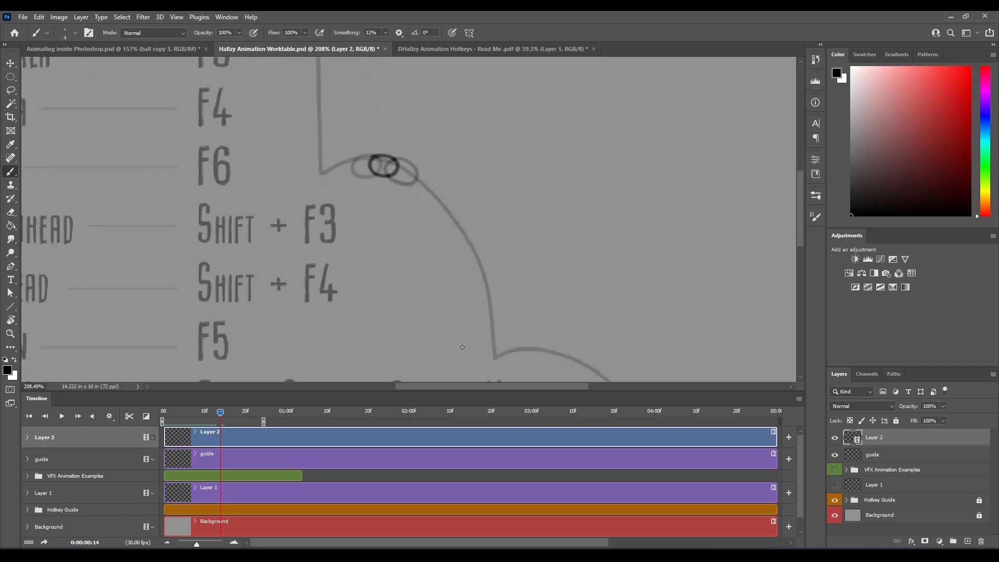
{"action": "key", "text": "F5"}
{"action": "key", "text": "space"}
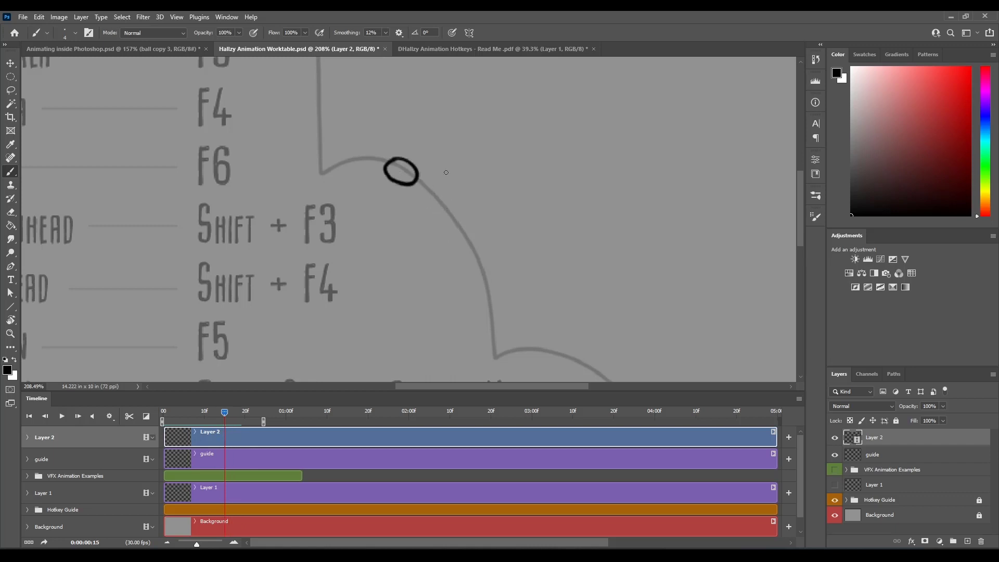
Insert a blank frame at frame 16 and paint a tilted in-between ball between its onion-skinned neighbours on the arc.
{"action": "key", "text": "F5"}
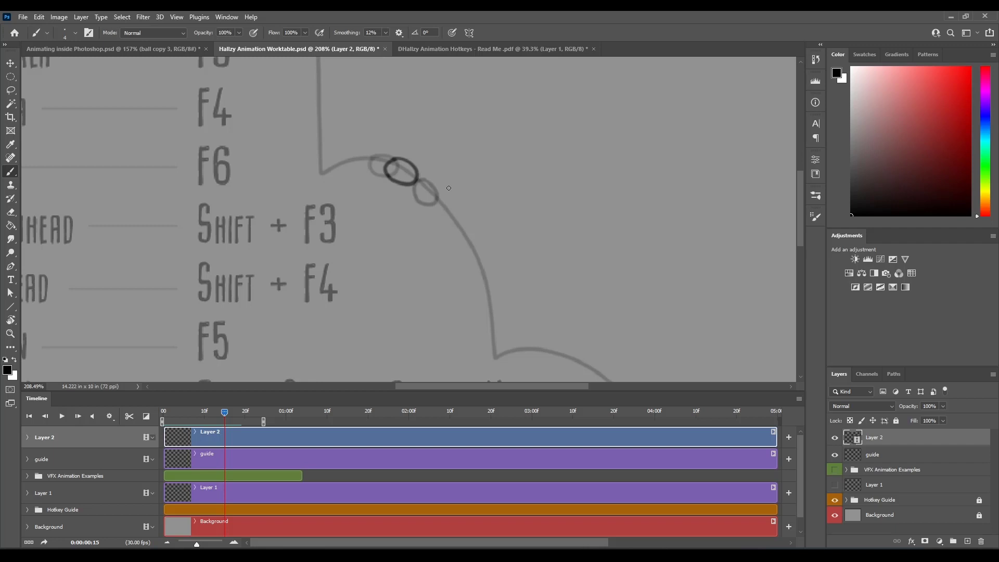
{"action": "key", "text": "Right"}
{"action": "left_click_drag", "start_coordinate": [420, 182], "coordinate": [464, 172]}
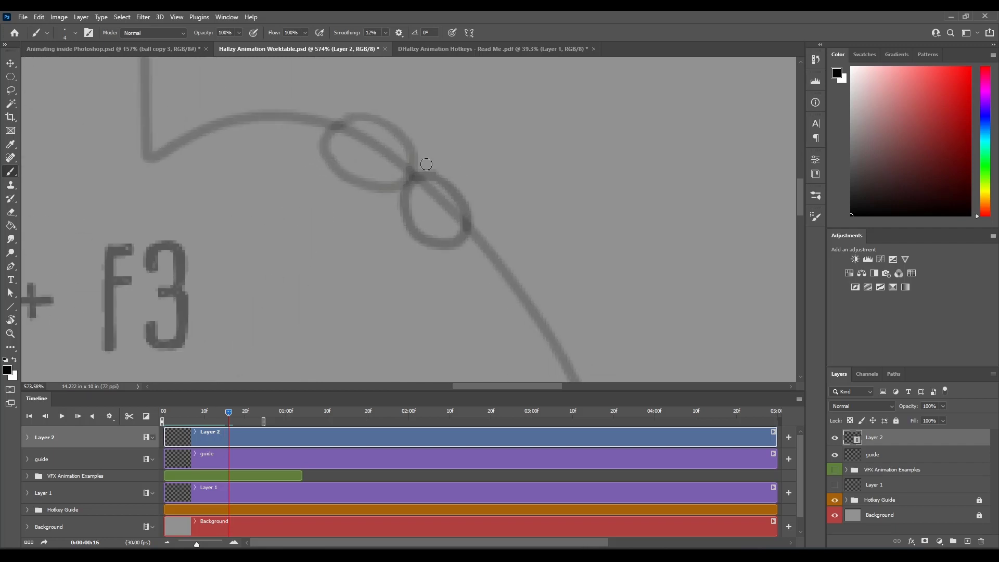
{"action": "mouse_move", "coordinate": [391, 136]}
{"action": "left_mouse_down"}
{"action": "mouse_move", "coordinate": [435, 176]}
{"action": "mouse_move", "coordinate": [437, 194]}
{"action": "mouse_move", "coordinate": [423, 203]}
{"action": "mouse_move", "coordinate": [389, 193]}
{"action": "mouse_move", "coordinate": [376, 177]}
{"action": "mouse_move", "coordinate": [383, 138]}
{"action": "mouse_move", "coordinate": [407, 136]}
{"action": "left_mouse_up"}
{"action": "left_click_drag", "start_coordinate": [540, 231], "coordinate": [515, 252]}
{"action": "left_click_drag", "start_coordinate": [583, 264], "coordinate": [567, 274]}
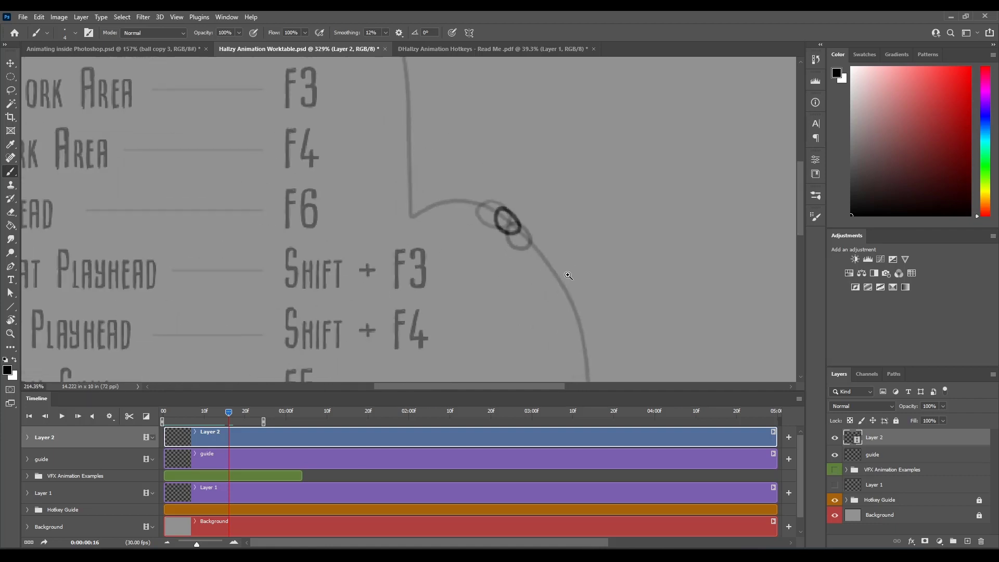
{"action": "left_click_drag", "start_coordinate": [582, 324], "coordinate": [471, 264]}
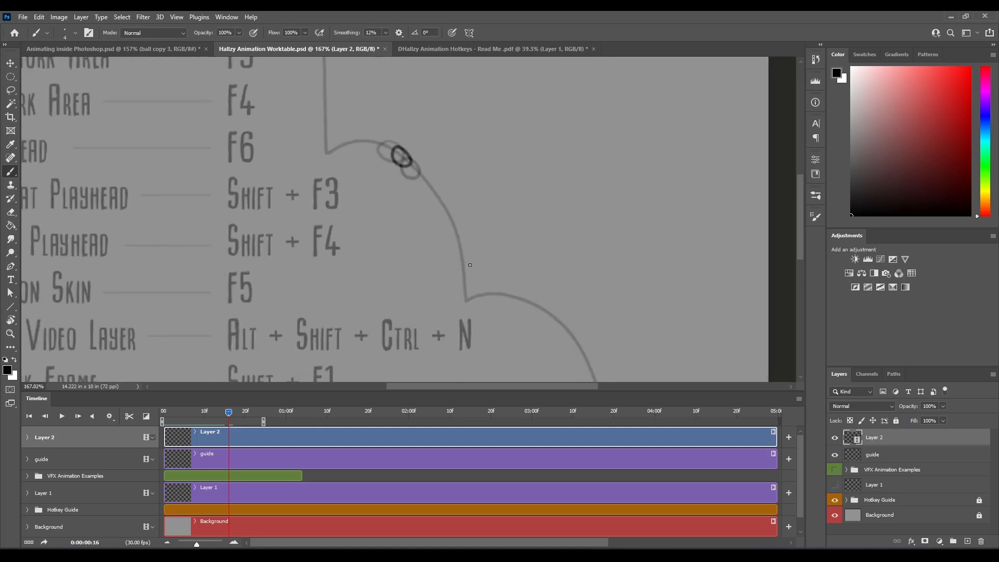
Step back and forth through the frames after the first bounce with onion skin off to examine the ball spacing.
{"action": "key", "text": "F5"}
{"action": "left_click_drag", "start_coordinate": [515, 242], "coordinate": [478, 256]}
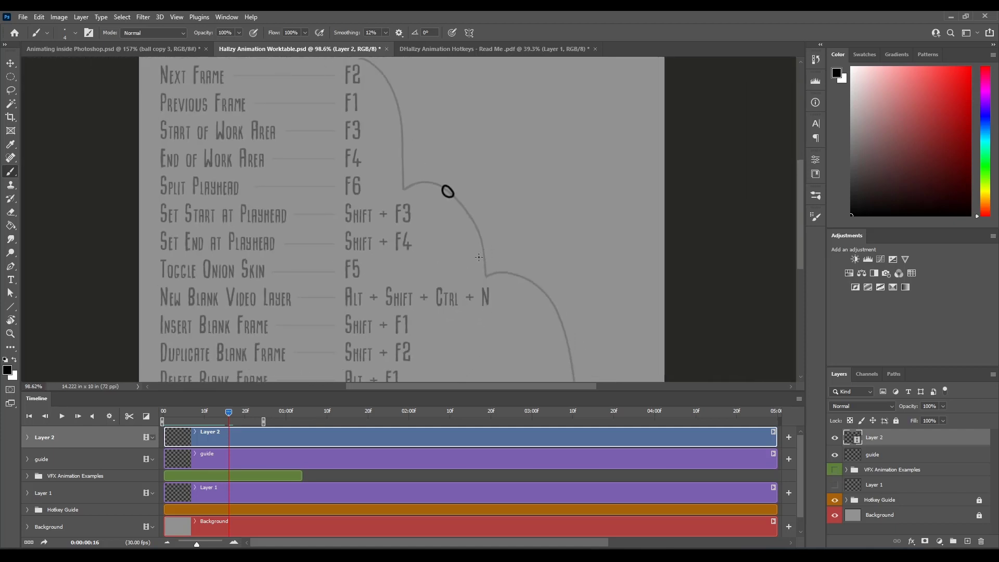
{"action": "key", "text": "F1"}
{"action": "key", "text": "F1"}
{"action": "key", "text": "F1"}
{"action": "key", "text": "F2"}
{"action": "key", "text": "F2"}
{"action": "key", "text": "F2"}
{"action": "key", "text": "F2"}
{"action": "key", "text": "F1"}
{"action": "key", "text": "F1"}
{"action": "key", "text": "F1"}
{"action": "key", "text": "F1"}
Scrub back near the start of the timeline and play the animation to review the bounce timing.
{"action": "left_click_drag", "start_coordinate": [222, 414], "coordinate": [181, 417]}
{"action": "key", "text": "space"}
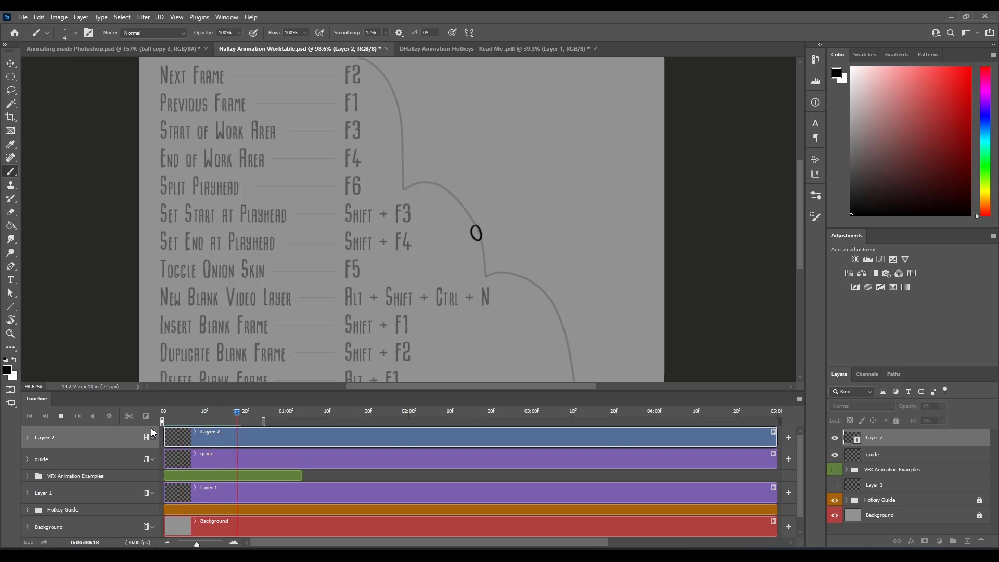
{"action": "key", "text": "space"}
{"action": "key", "text": "space"}
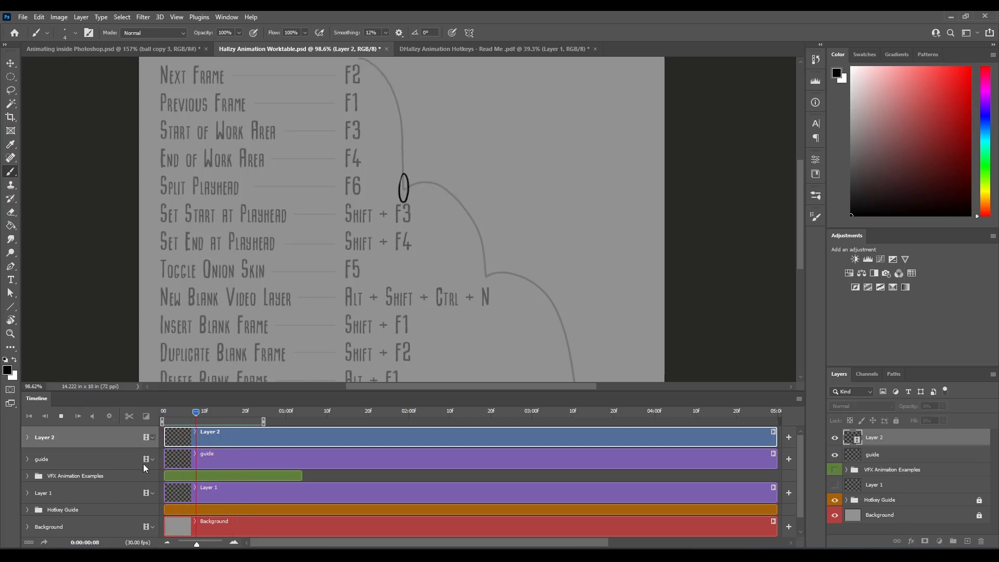
{"action": "key", "text": "space"}
Scrub to the second bounce and flip between frames 20, 21 and 22 to examine the impact poses.
{"action": "left_click_drag", "start_coordinate": [178, 412], "coordinate": [251, 414]}
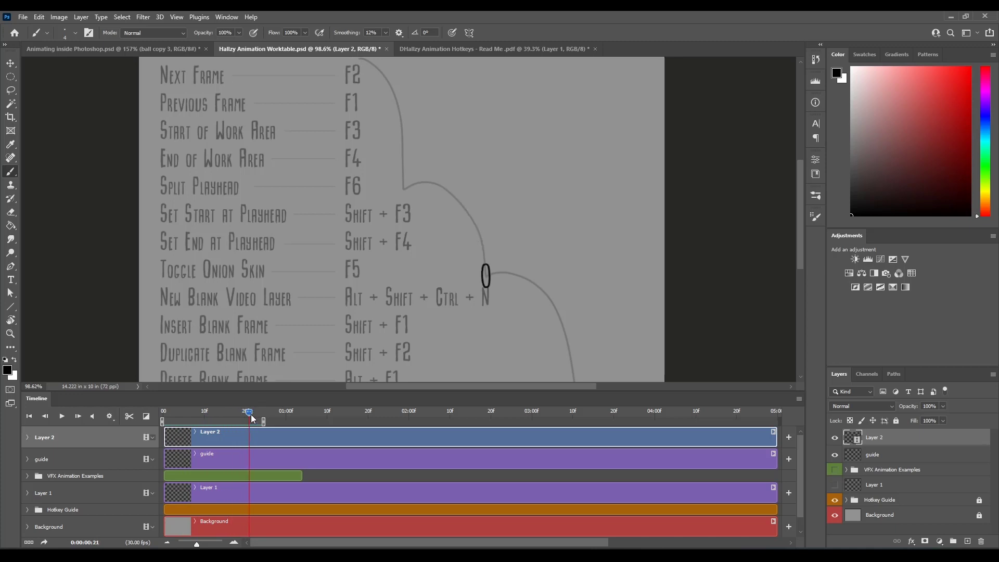
{"action": "left_click_drag", "start_coordinate": [512, 291], "coordinate": [526, 281]}
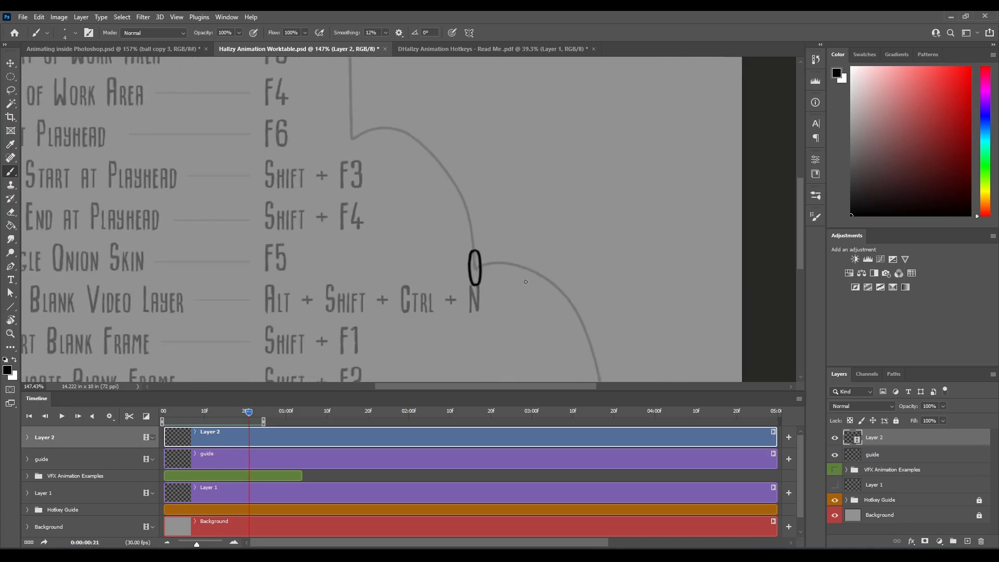
{"action": "key", "text": "Right"}
{"action": "key", "text": "Left"}
{"action": "key", "text": "Left"}
{"action": "key", "text": "Right"}
{"action": "key", "text": "Left"}
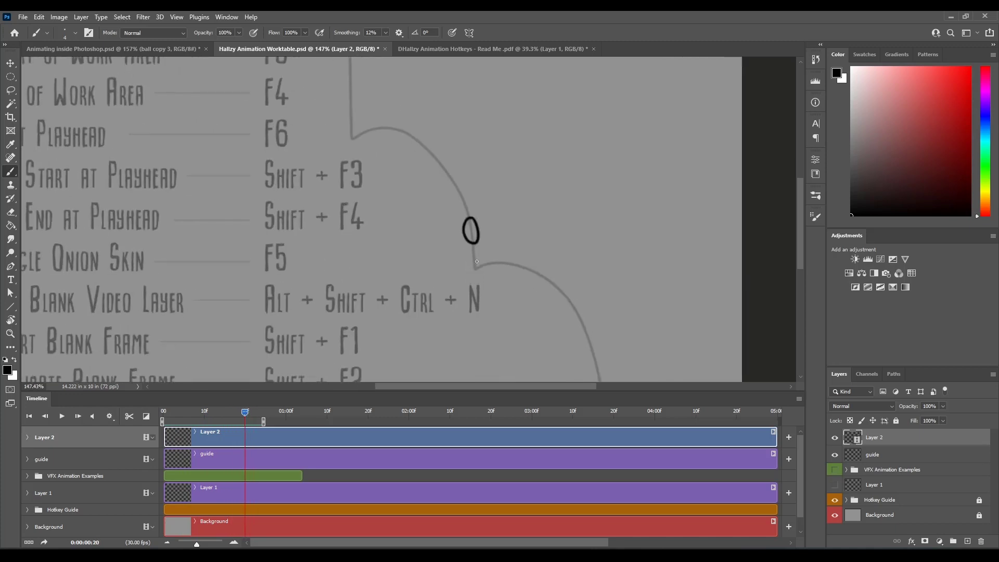
{"action": "key", "text": "Right"}
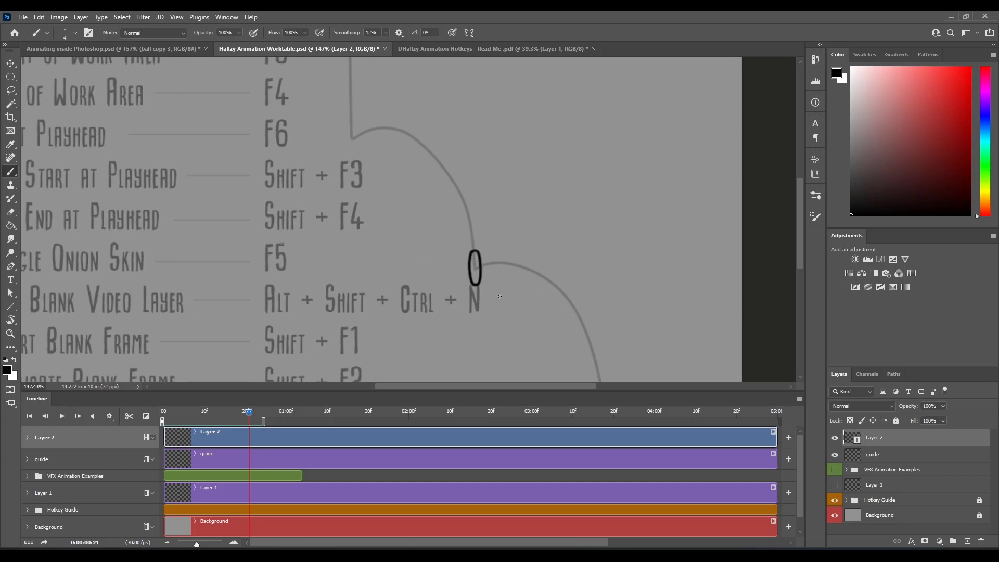
{"action": "key", "text": "Right"}
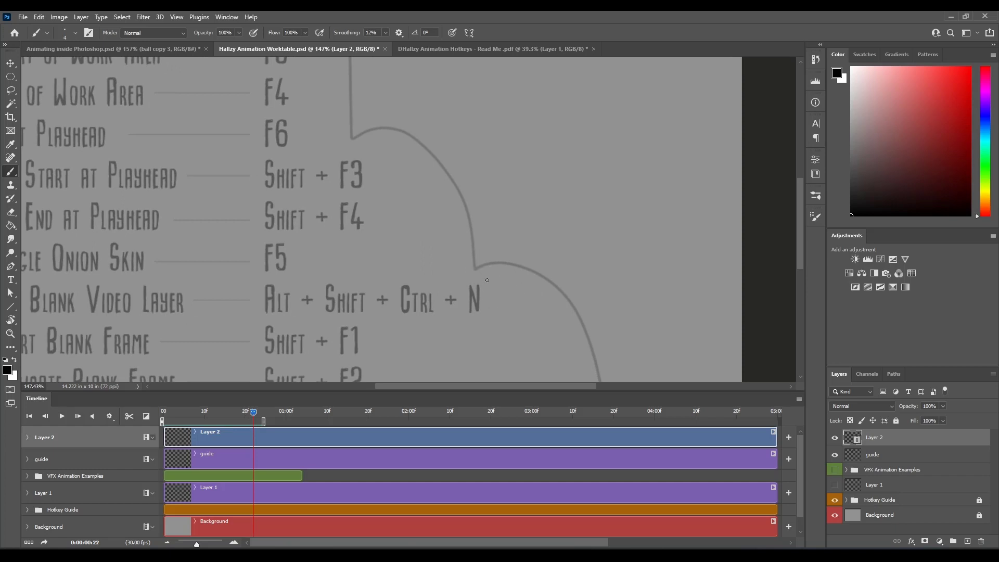
Paint a squashed, arched ball on frame 22 at the base of the previous stretched ball, with onion skin on.
{"action": "key", "text": "F5"}
{"action": "left_click_drag", "start_coordinate": [488, 282], "coordinate": [519, 268]}
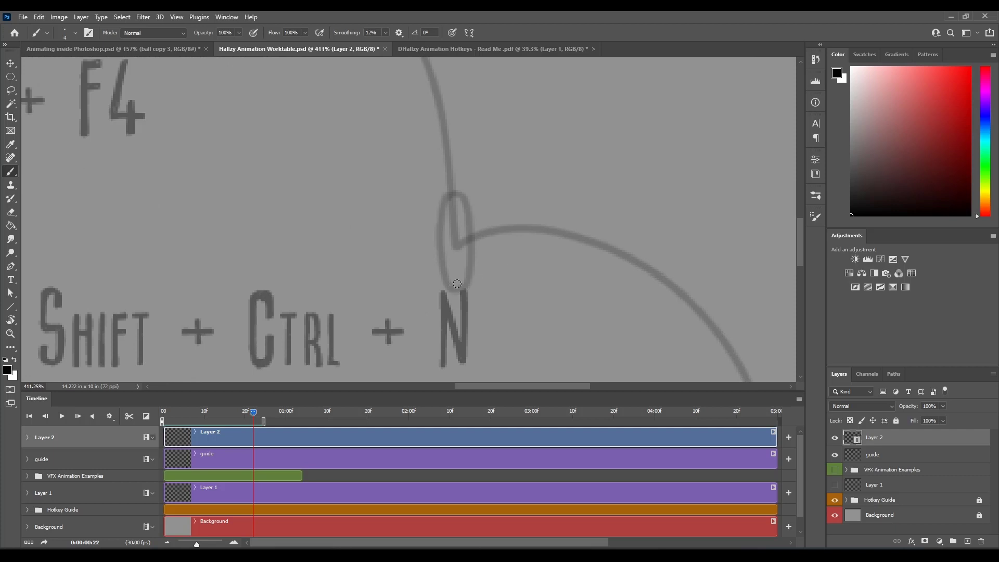
{"action": "scroll", "coordinate": [457, 284], "scroll_direction": "down", "scroll_amount": 2}
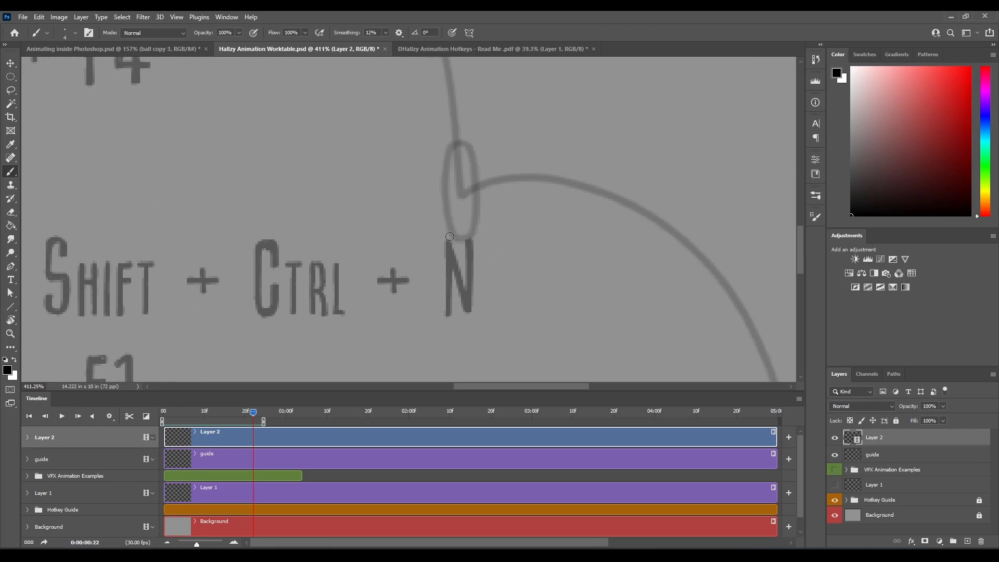
{"action": "mouse_move", "coordinate": [460, 216]}
{"action": "left_mouse_down"}
{"action": "mouse_move", "coordinate": [424, 229]}
{"action": "mouse_move", "coordinate": [416, 255]}
{"action": "mouse_move", "coordinate": [430, 264]}
{"action": "mouse_move", "coordinate": [451, 237]}
{"action": "mouse_move", "coordinate": [471, 240]}
{"action": "mouse_move", "coordinate": [497, 270]}
{"action": "mouse_move", "coordinate": [507, 242]}
{"action": "mouse_move", "coordinate": [477, 219]}
{"action": "mouse_move", "coordinate": [450, 217]}
{"action": "left_mouse_up"}
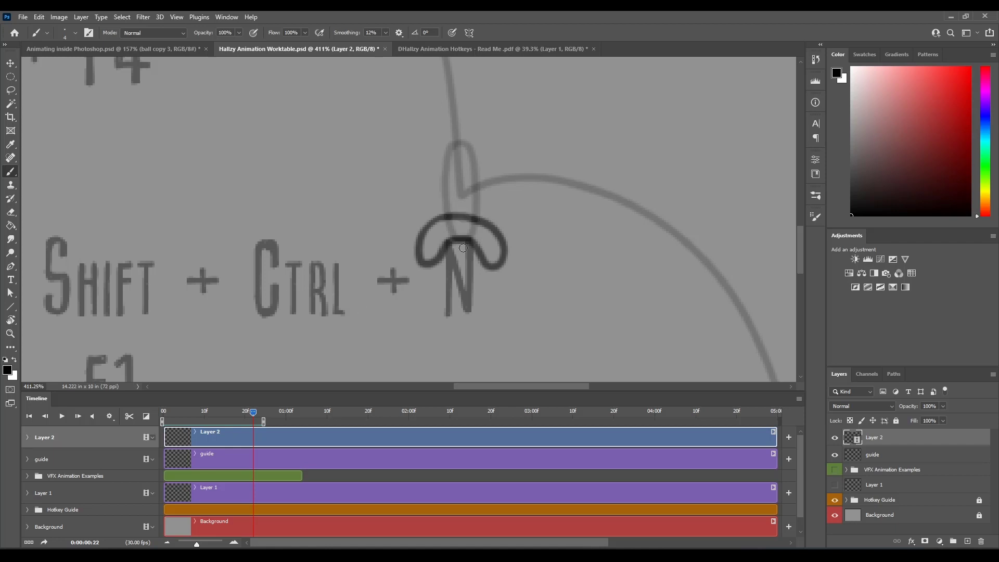
Paint a deeper arched squash shape with longer drooping sides on frame 23, erasing and repainting its right lobe.
{"action": "key", "text": "Right"}
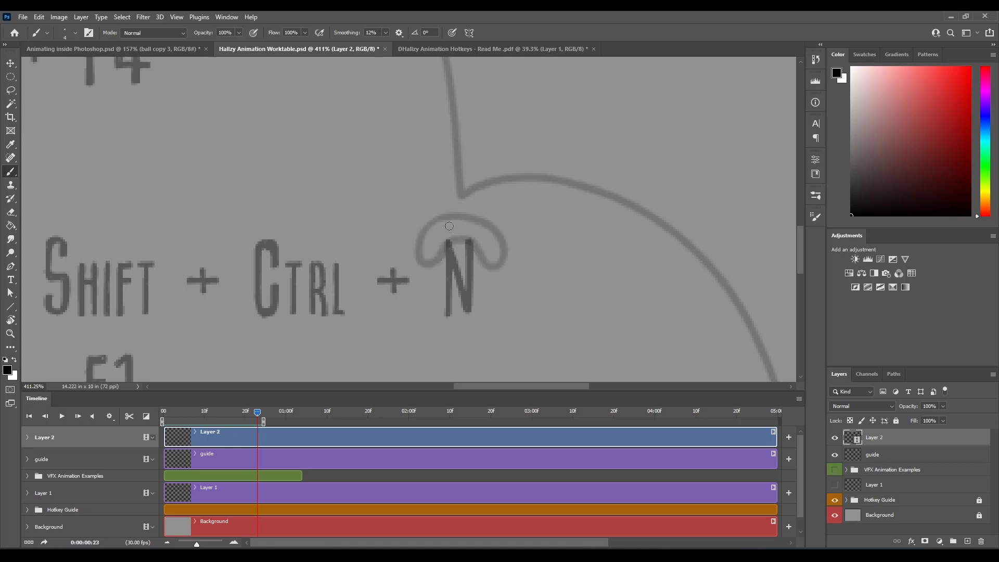
{"action": "mouse_move", "coordinate": [457, 225]}
{"action": "left_mouse_down"}
{"action": "mouse_move", "coordinate": [422, 253]}
{"action": "mouse_move", "coordinate": [423, 296]}
{"action": "mouse_move", "coordinate": [438, 294]}
{"action": "mouse_move", "coordinate": [455, 240]}
{"action": "mouse_move", "coordinate": [472, 240]}
{"action": "mouse_move", "coordinate": [499, 284]}
{"action": "mouse_move", "coordinate": [503, 247]}
{"action": "mouse_move", "coordinate": [489, 232]}
{"action": "mouse_move", "coordinate": [446, 228]}
{"action": "left_mouse_up"}
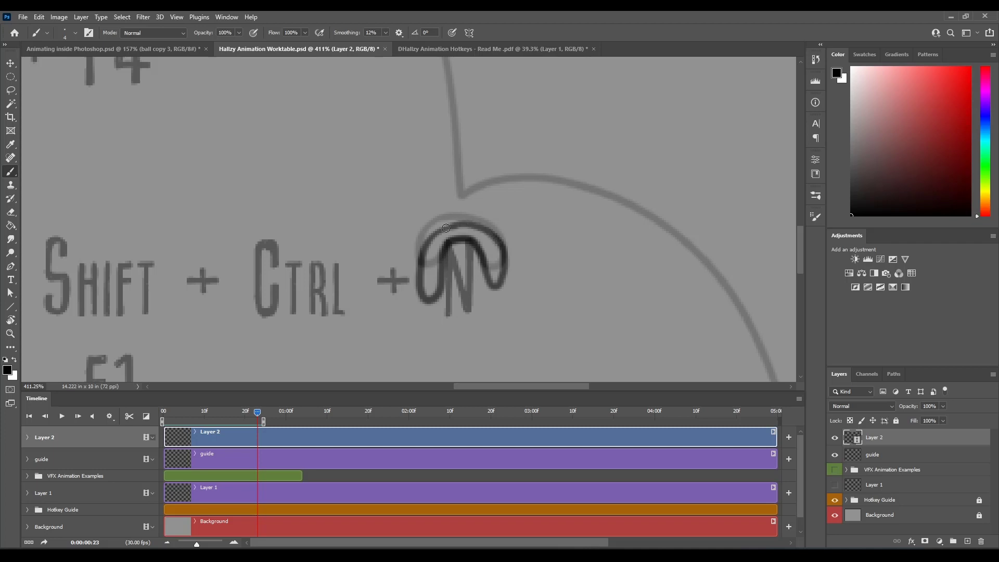
{"action": "key", "text": "e"}
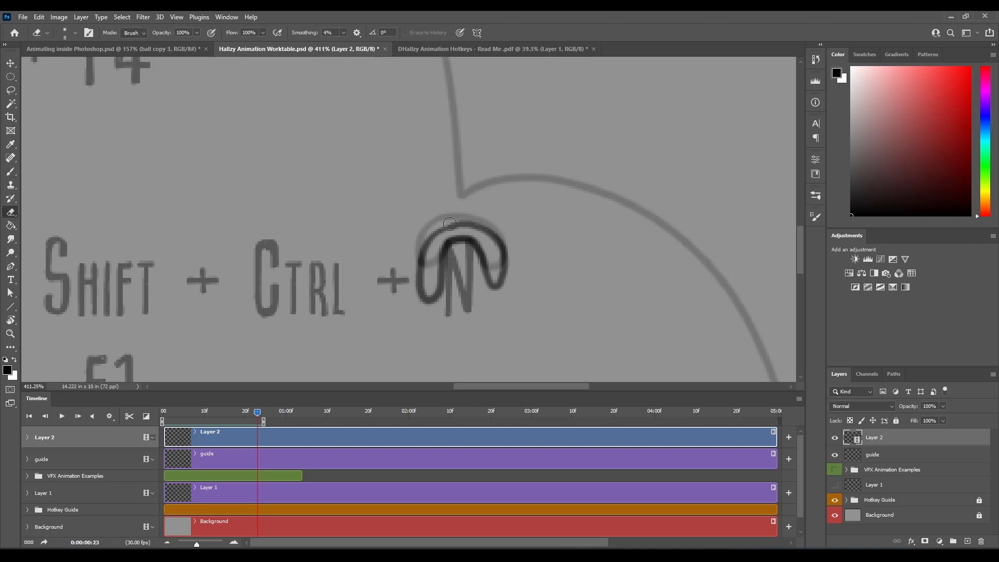
{"action": "mouse_move", "coordinate": [488, 229]}
{"action": "left_mouse_down"}
{"action": "mouse_move", "coordinate": [506, 255]}
{"action": "mouse_move", "coordinate": [490, 304]}
{"action": "mouse_move", "coordinate": [489, 236]}
{"action": "mouse_move", "coordinate": [476, 259]}
{"action": "mouse_move", "coordinate": [471, 239]}
{"action": "mouse_move", "coordinate": [483, 297]}
{"action": "left_mouse_up"}
{"action": "key", "text": "b"}
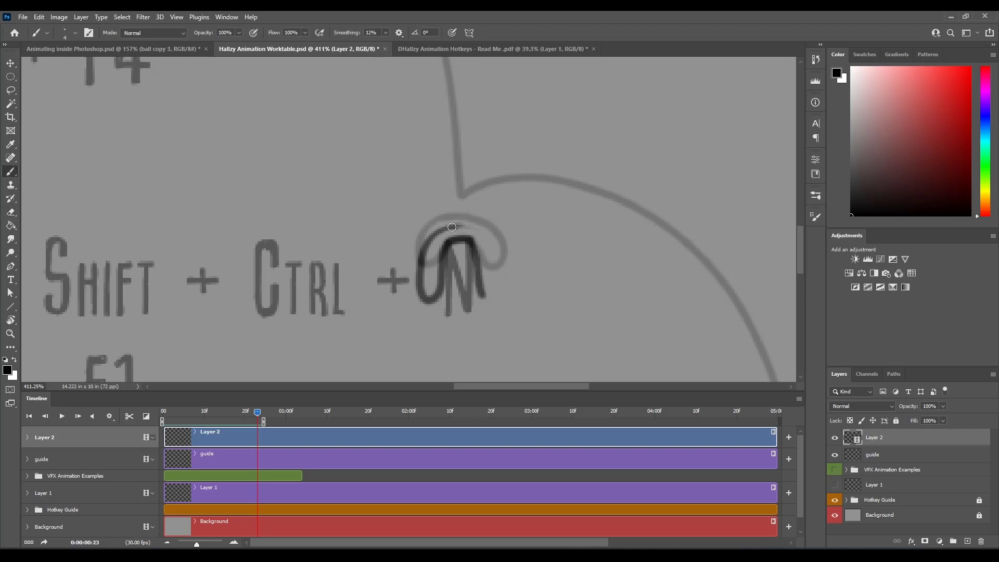
{"action": "mouse_move", "coordinate": [452, 227]}
{"action": "left_mouse_down"}
{"action": "mouse_move", "coordinate": [486, 234]}
{"action": "mouse_move", "coordinate": [500, 270]}
{"action": "mouse_move", "coordinate": [489, 296]}
{"action": "left_mouse_up"}
{"action": "key", "text": "ctrl+z"}
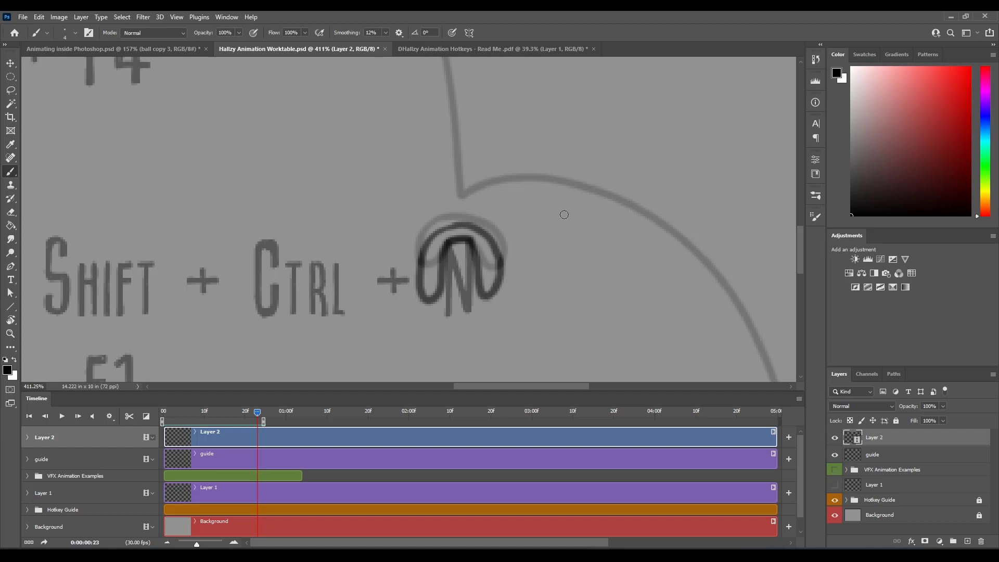
Paint a shorter squashed ball rising on frame 24 and a tilted oval ball at the second bounce point on frame 25.
{"action": "key", "text": "space"}
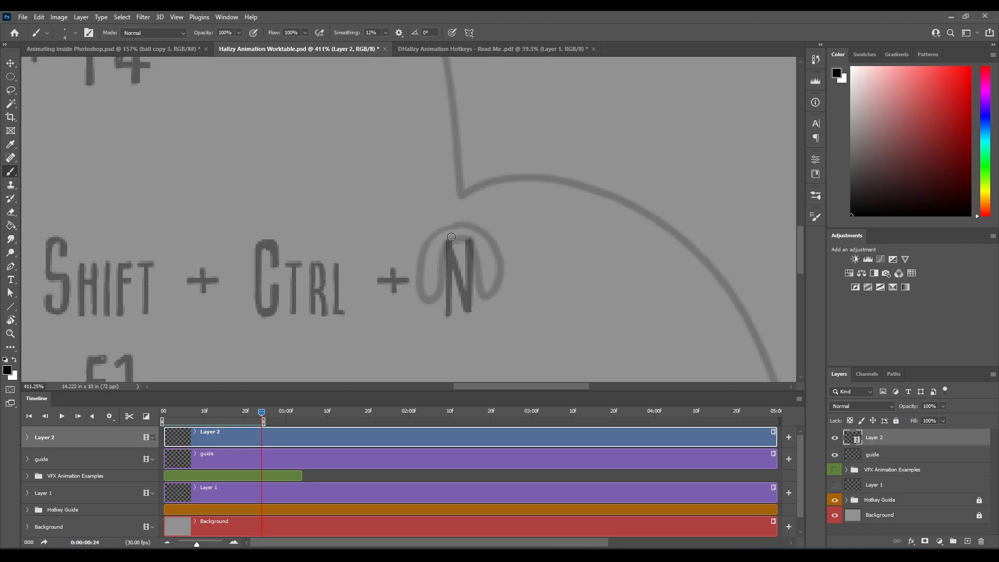
{"action": "mouse_move", "coordinate": [452, 238]}
{"action": "left_mouse_down"}
{"action": "mouse_move", "coordinate": [423, 247]}
{"action": "mouse_move", "coordinate": [418, 225]}
{"action": "mouse_move", "coordinate": [447, 201]}
{"action": "mouse_move", "coordinate": [485, 212]}
{"action": "mouse_move", "coordinate": [498, 237]}
{"action": "mouse_move", "coordinate": [476, 250]}
{"action": "mouse_move", "coordinate": [459, 239]}
{"action": "left_mouse_up"}
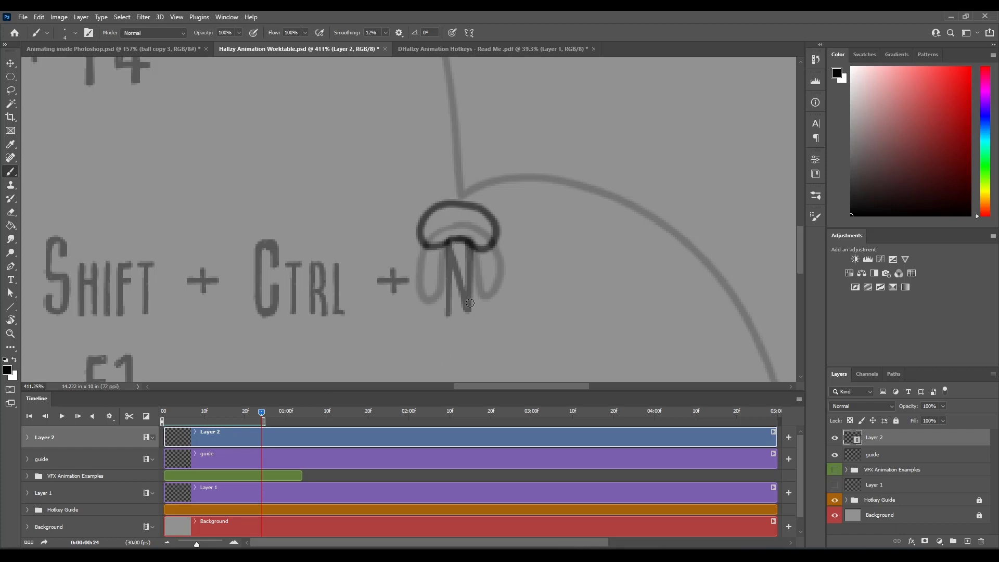
{"action": "key", "text": "Right"}
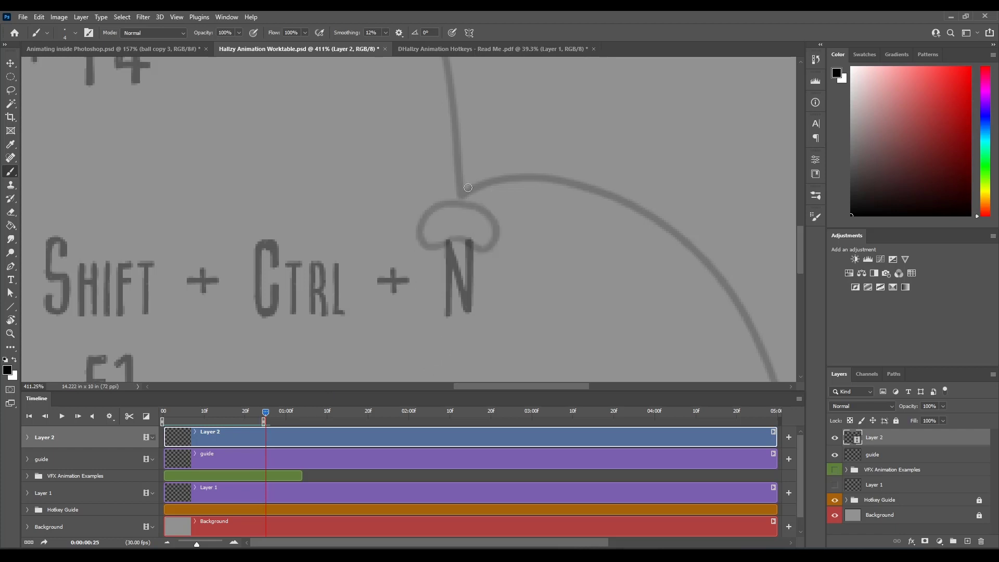
{"action": "mouse_move", "coordinate": [460, 213]}
{"action": "left_mouse_down"}
{"action": "mouse_move", "coordinate": [460, 160]}
{"action": "mouse_move", "coordinate": [493, 159]}
{"action": "mouse_move", "coordinate": [492, 192]}
{"action": "mouse_move", "coordinate": [460, 214]}
{"action": "left_mouse_up"}
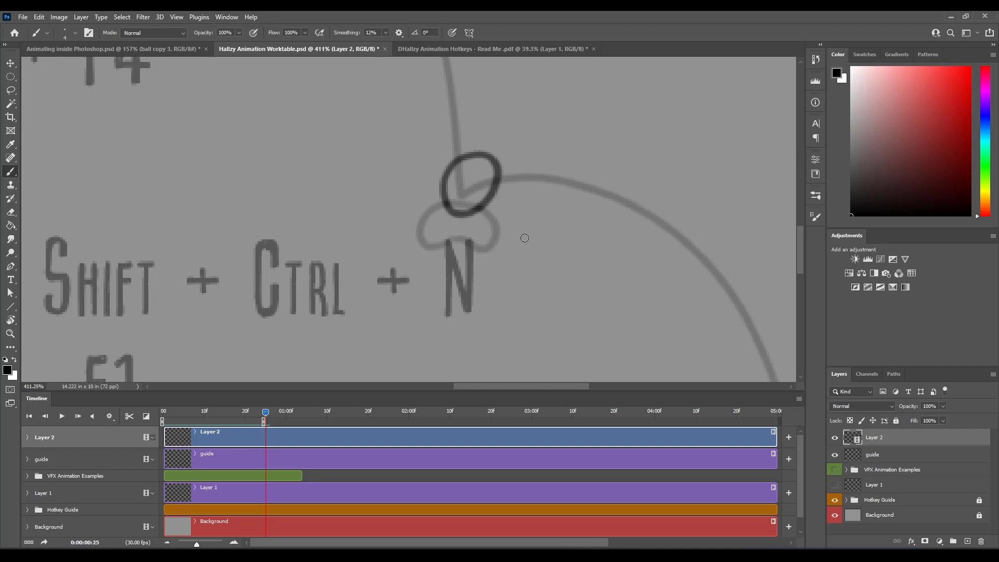
Paint a rounder ball on frame 26, up and right of the previous one, at the start of the next arc.
{"action": "key", "text": "Right"}
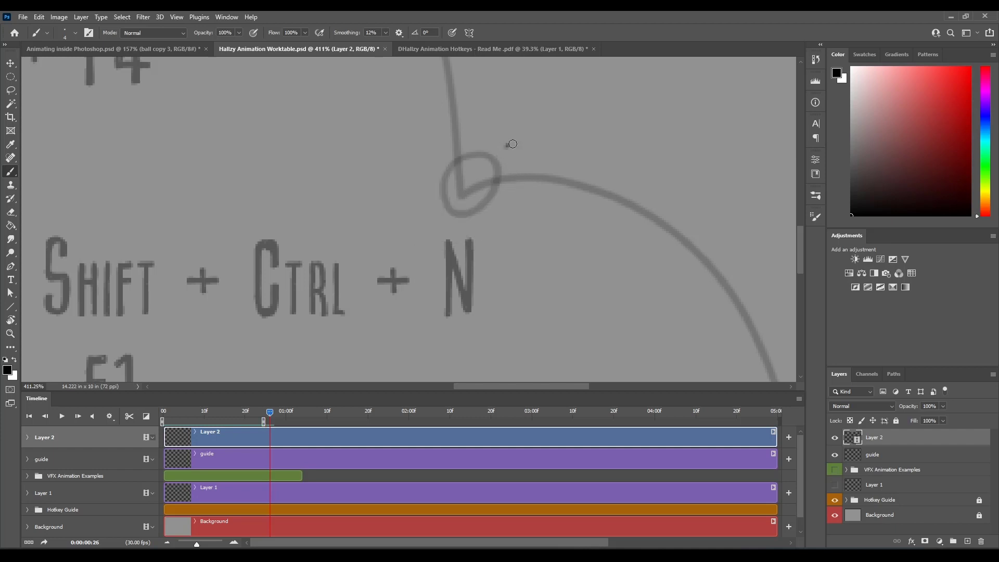
{"action": "mouse_move", "coordinate": [510, 144]}
{"action": "left_mouse_down"}
{"action": "mouse_move", "coordinate": [510, 181]}
{"action": "mouse_move", "coordinate": [502, 155]}
{"action": "mouse_move", "coordinate": [529, 128]}
{"action": "mouse_move", "coordinate": [525, 183]}
{"action": "mouse_move", "coordinate": [498, 136]}
{"action": "left_mouse_up"}
{"action": "key", "text": "ctrl+z"}
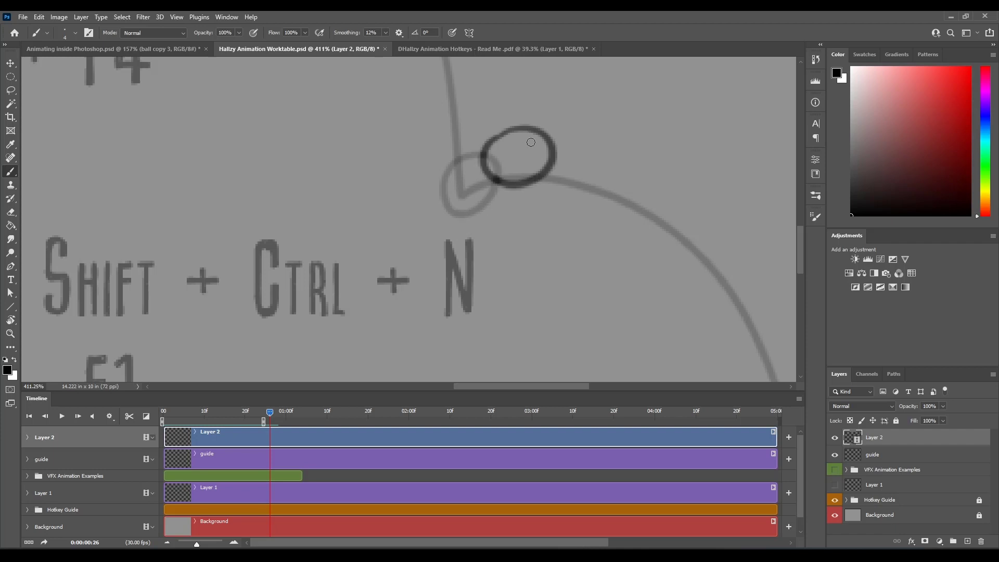
{"action": "left_click_drag", "start_coordinate": [582, 222], "coordinate": [437, 207]}
Paint the ball on frame 27 just past the peak of the arc, redoing it until it tilts along the guide path.
{"action": "key", "text": "Right"}
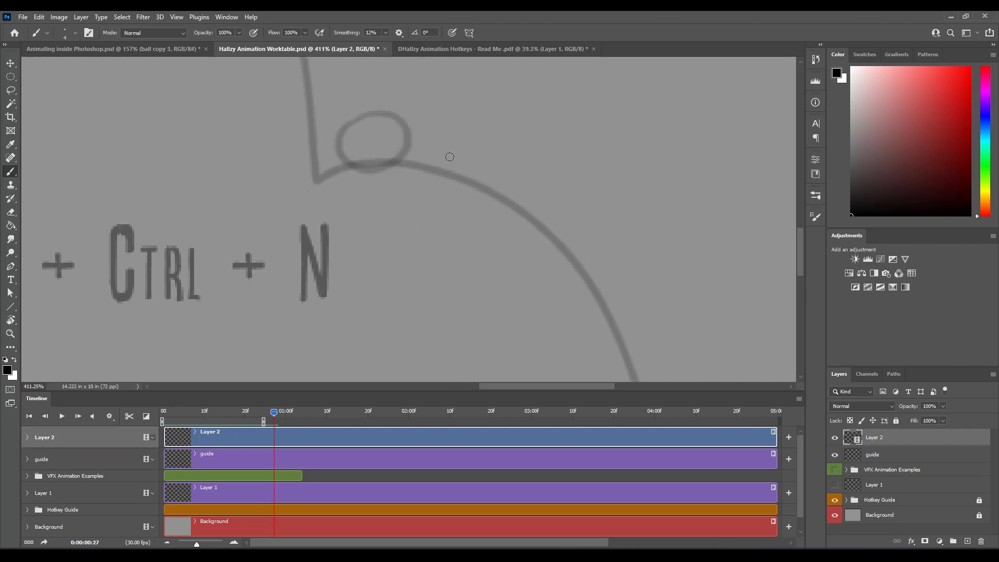
{"action": "key", "text": "Left"}
{"action": "key", "text": "Right"}
{"action": "mouse_move", "coordinate": [418, 121]}
{"action": "left_mouse_down"}
{"action": "mouse_move", "coordinate": [450, 126]}
{"action": "mouse_move", "coordinate": [455, 180]}
{"action": "mouse_move", "coordinate": [406, 155]}
{"action": "mouse_move", "coordinate": [450, 145]}
{"action": "left_mouse_up"}
{"action": "key", "text": "ctrl+z"}
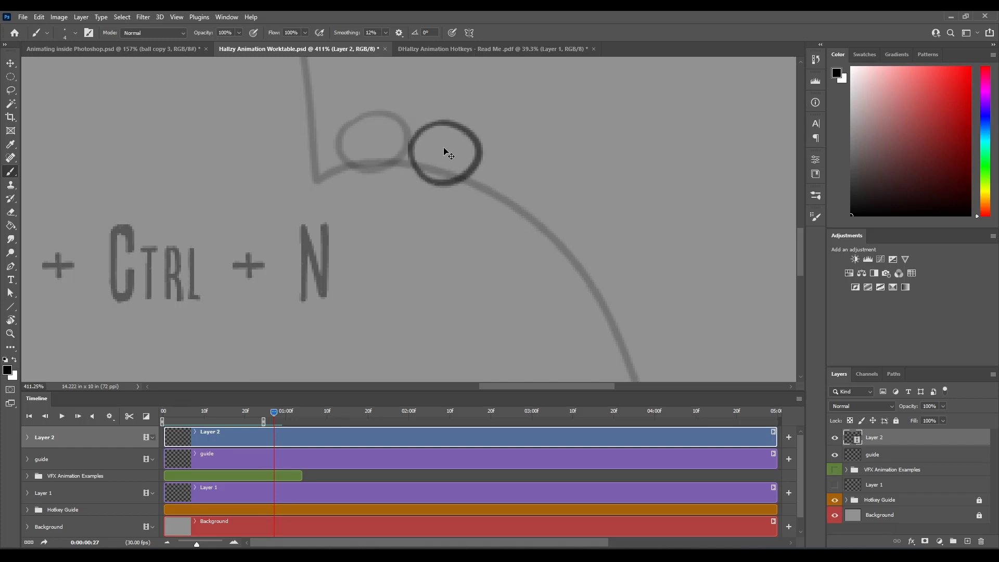
{"action": "key", "text": "ctrl+z"}
{"action": "mouse_move", "coordinate": [428, 125]}
{"action": "left_mouse_down"}
{"action": "mouse_move", "coordinate": [429, 173]}
{"action": "mouse_move", "coordinate": [473, 137]}
{"action": "left_mouse_up"}
{"action": "mouse_move", "coordinate": [509, 212]}
{"action": "left_mouse_down"}
{"action": "mouse_move", "coordinate": [459, 223]}
{"action": "mouse_move", "coordinate": [472, 229]}
{"action": "left_mouse_up"}
{"action": "left_click_drag", "start_coordinate": [483, 238], "coordinate": [343, 220]}
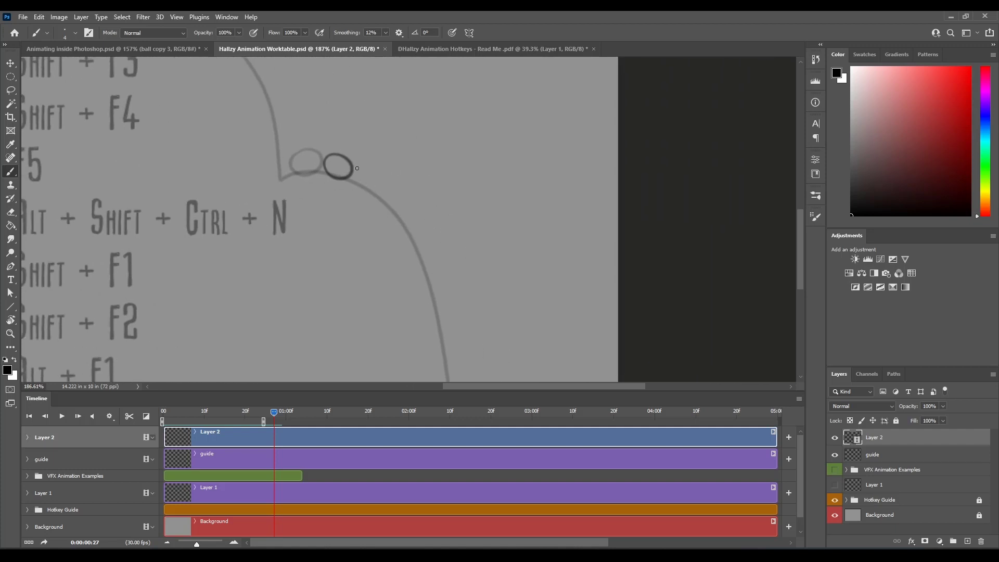
Rotate the canvas view to -44° and flip back and forth between frames 26 and 28 to examine the ball's spacing.
{"action": "key", "text": "Right"}
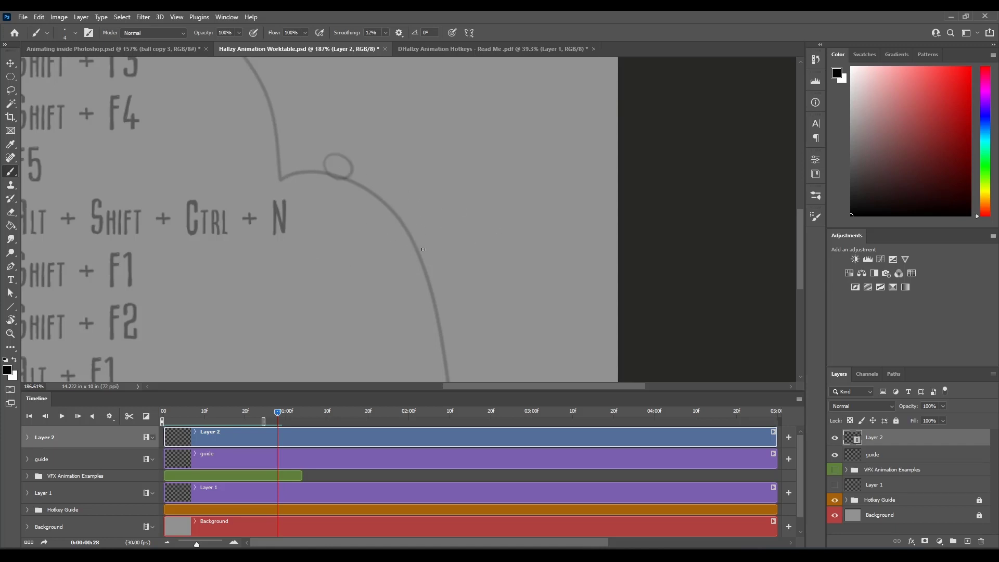
{"action": "key", "text": "r"}
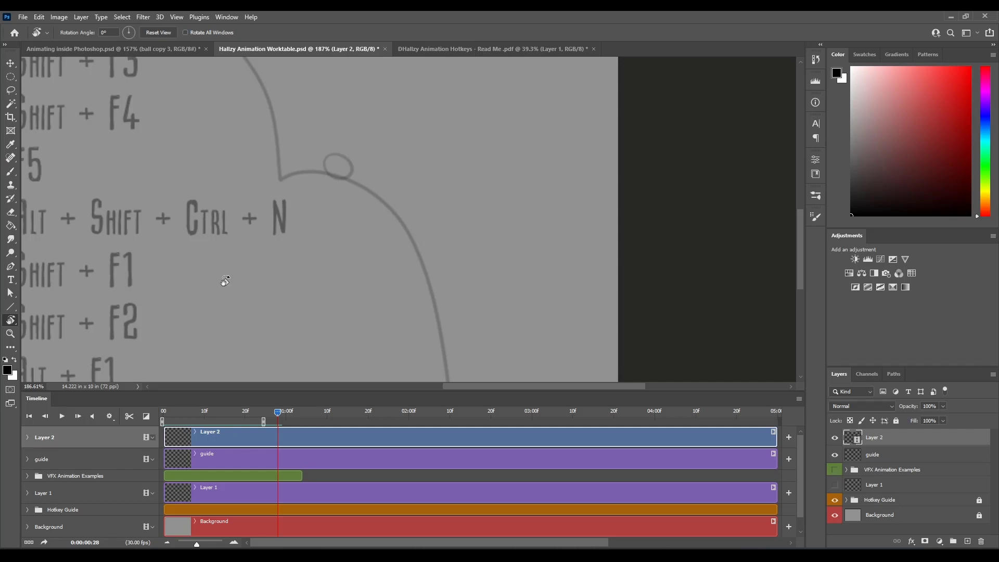
{"action": "left_click_drag", "start_coordinate": [225, 281], "coordinate": [294, 329]}
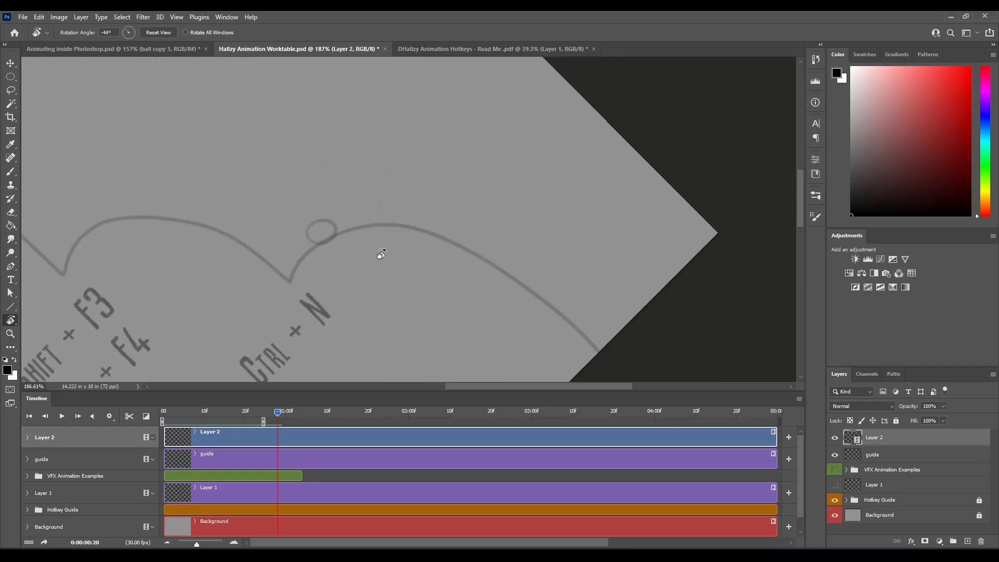
{"action": "key", "text": "b"}
{"action": "key", "text": "Left"}
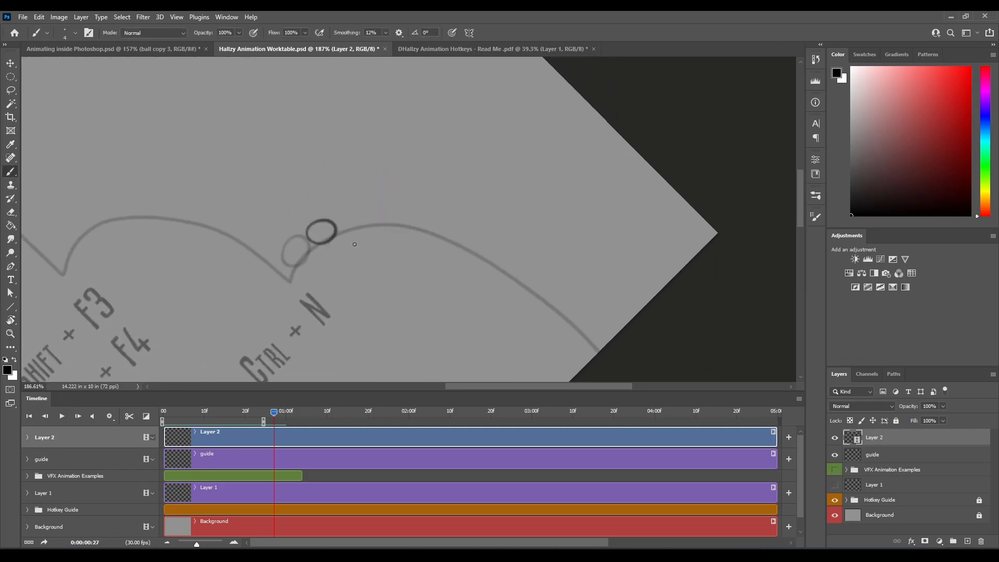
{"action": "key", "text": "Right"}
{"action": "key", "text": "Right"}
{"action": "key", "text": "Left"}
{"action": "key", "text": "Left"}
{"action": "key", "text": "Left"}
{"action": "key", "text": "Right"}
{"action": "key", "text": "Right"}
{"action": "key", "text": "Right"}
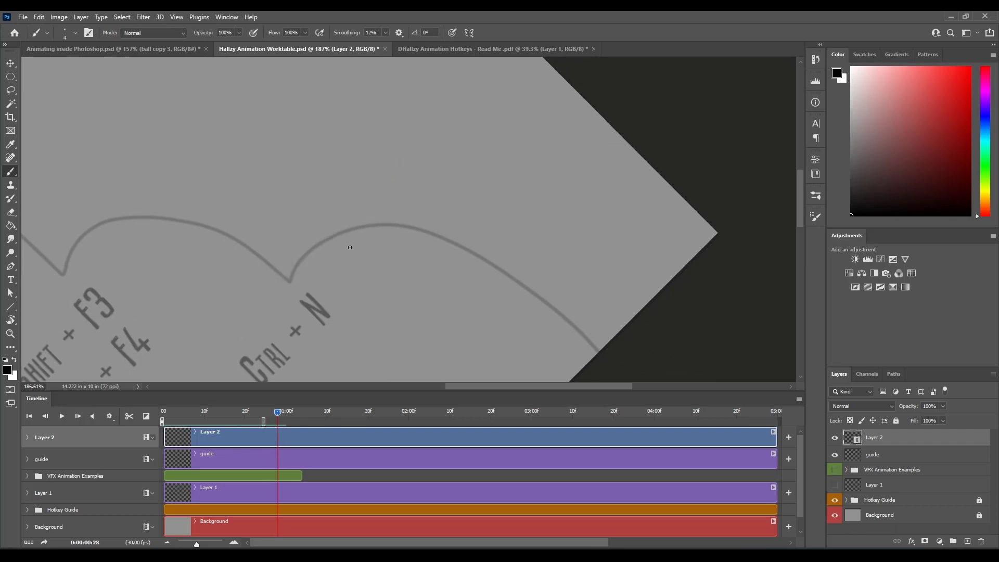
Paint slightly flattened oval balls on frames 28 and 29 along the guide arc, undoing and redoing strokes until their tilt follows the path.
{"action": "mouse_move", "coordinate": [326, 223]}
{"action": "left_mouse_down"}
{"action": "mouse_move", "coordinate": [367, 224]}
{"action": "mouse_move", "coordinate": [346, 239]}
{"action": "mouse_move", "coordinate": [362, 221]}
{"action": "mouse_move", "coordinate": [326, 233]}
{"action": "mouse_move", "coordinate": [352, 236]}
{"action": "mouse_move", "coordinate": [357, 220]}
{"action": "mouse_move", "coordinate": [347, 213]}
{"action": "mouse_move", "coordinate": [341, 234]}
{"action": "mouse_move", "coordinate": [387, 228]}
{"action": "mouse_move", "coordinate": [364, 215]}
{"action": "mouse_move", "coordinate": [392, 223]}
{"action": "left_mouse_up"}
{"action": "key", "text": "ctrl+z"}
{"action": "key", "text": "ctrl+z"}
{"action": "key", "text": "ctrl+z"}
{"action": "key", "text": "ctrl+z"}
{"action": "key", "text": "Right"}
{"action": "key", "text": "ctrl+z"}
{"action": "mouse_move", "coordinate": [376, 209]}
{"action": "left_mouse_down"}
{"action": "mouse_move", "coordinate": [401, 220]}
{"action": "mouse_move", "coordinate": [391, 221]}
{"action": "left_mouse_up"}
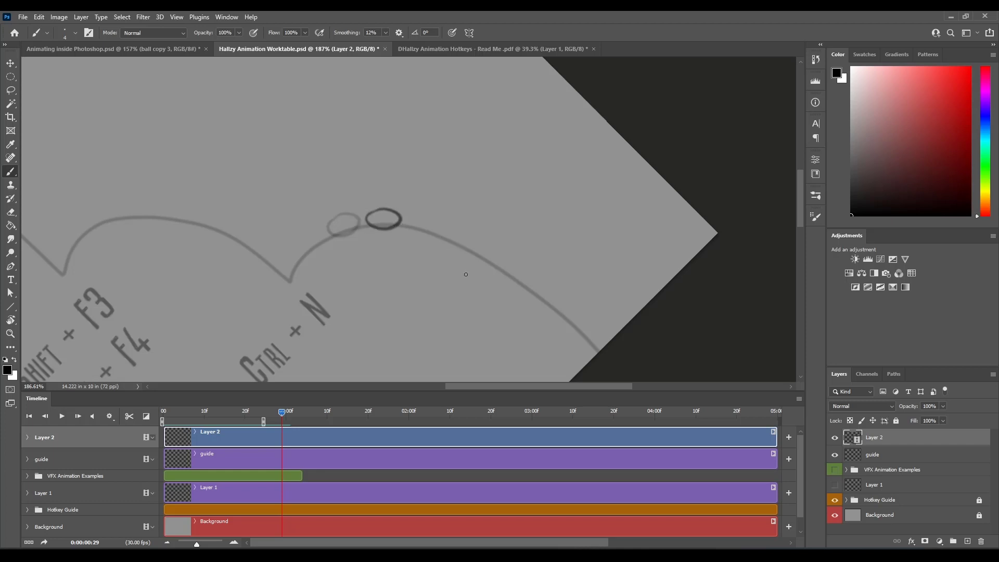
Paint horizontally elongated ovals on frames 1:00 and 1:01, each further along the falling guide path in a rotated canvas view.
{"action": "key", "text": "r"}
{"action": "mouse_move", "coordinate": [483, 333]}
{"action": "left_mouse_down"}
{"action": "mouse_move", "coordinate": [519, 266]}
{"action": "mouse_move", "coordinate": [511, 218]}
{"action": "left_mouse_up"}
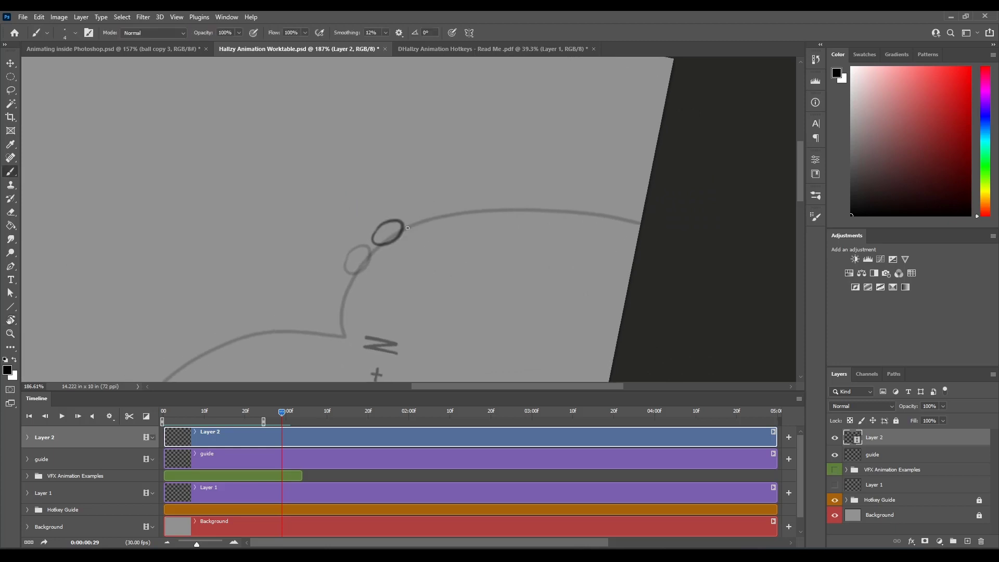
{"action": "key", "text": "Right"}
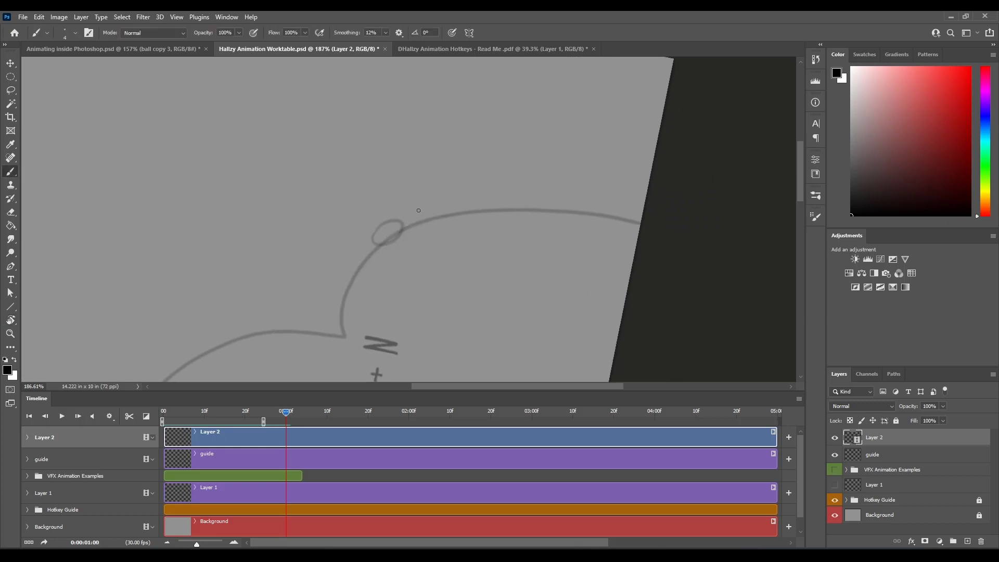
{"action": "mouse_move", "coordinate": [418, 211]}
{"action": "left_mouse_down"}
{"action": "mouse_move", "coordinate": [447, 216]}
{"action": "mouse_move", "coordinate": [413, 225]}
{"action": "mouse_move", "coordinate": [477, 199]}
{"action": "mouse_move", "coordinate": [490, 217]}
{"action": "mouse_move", "coordinate": [481, 200]}
{"action": "mouse_move", "coordinate": [502, 210]}
{"action": "mouse_move", "coordinate": [471, 198]}
{"action": "left_mouse_up"}
{"action": "key", "text": "Right"}
{"action": "key", "text": "ctrl+z"}
{"action": "key", "text": "ctrl+z"}
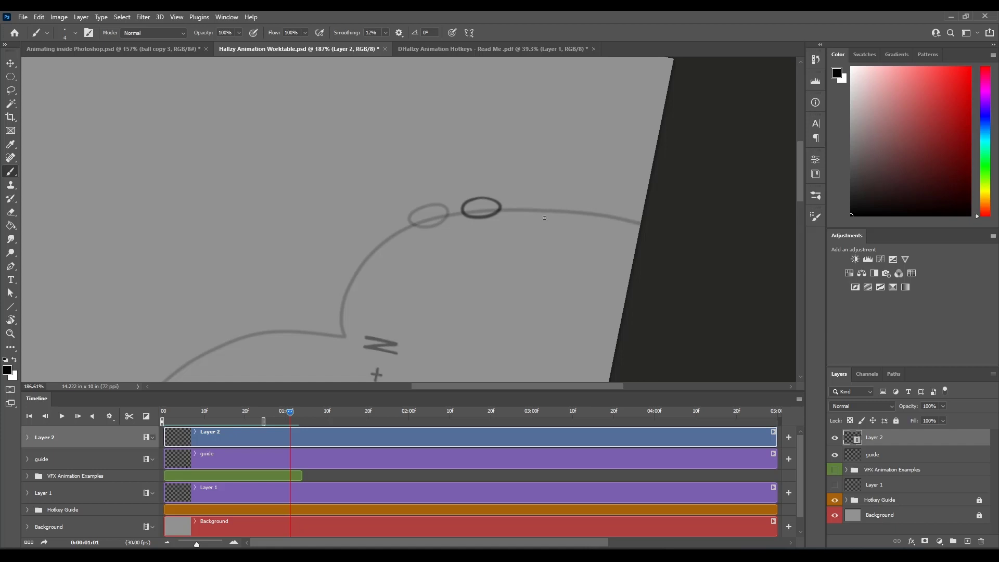
Paint an oval on frame 1:02 and a longer stretched oval on frame 1:03 that reaches the canvas edge.
{"action": "key", "text": "Right"}
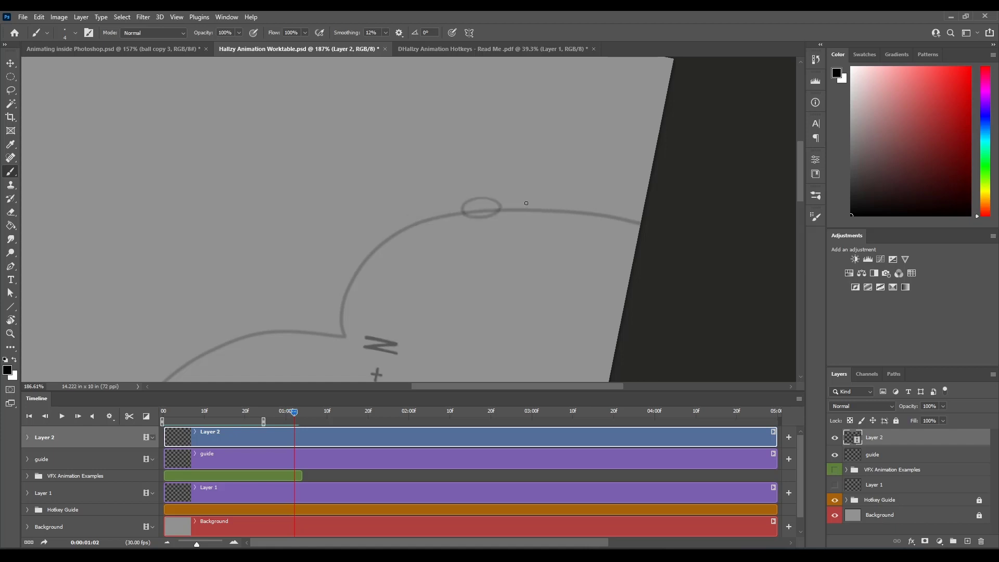
{"action": "mouse_move", "coordinate": [523, 202]}
{"action": "left_mouse_down"}
{"action": "mouse_move", "coordinate": [560, 200]}
{"action": "mouse_move", "coordinate": [526, 216]}
{"action": "mouse_move", "coordinate": [547, 200]}
{"action": "mouse_move", "coordinate": [558, 213]}
{"action": "mouse_move", "coordinate": [526, 201]}
{"action": "left_mouse_up"}
{"action": "key", "text": "ctrl+z"}
{"action": "key", "text": "Left"}
{"action": "key", "text": "Right"}
{"action": "key", "text": "Right"}
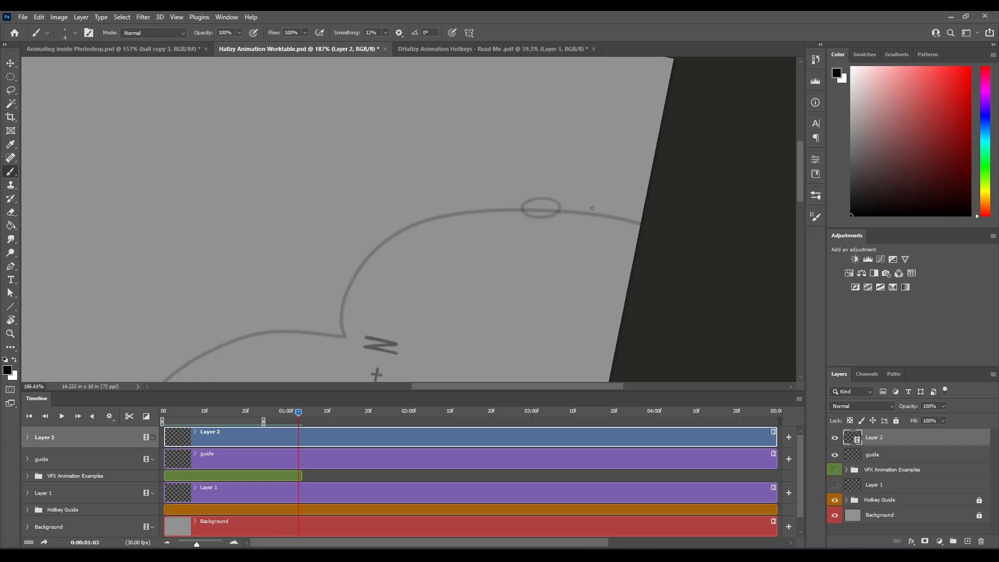
{"action": "mouse_move", "coordinate": [580, 209]}
{"action": "left_mouse_down"}
{"action": "mouse_move", "coordinate": [635, 209]}
{"action": "mouse_move", "coordinate": [629, 224]}
{"action": "mouse_move", "coordinate": [581, 209]}
{"action": "left_mouse_up"}
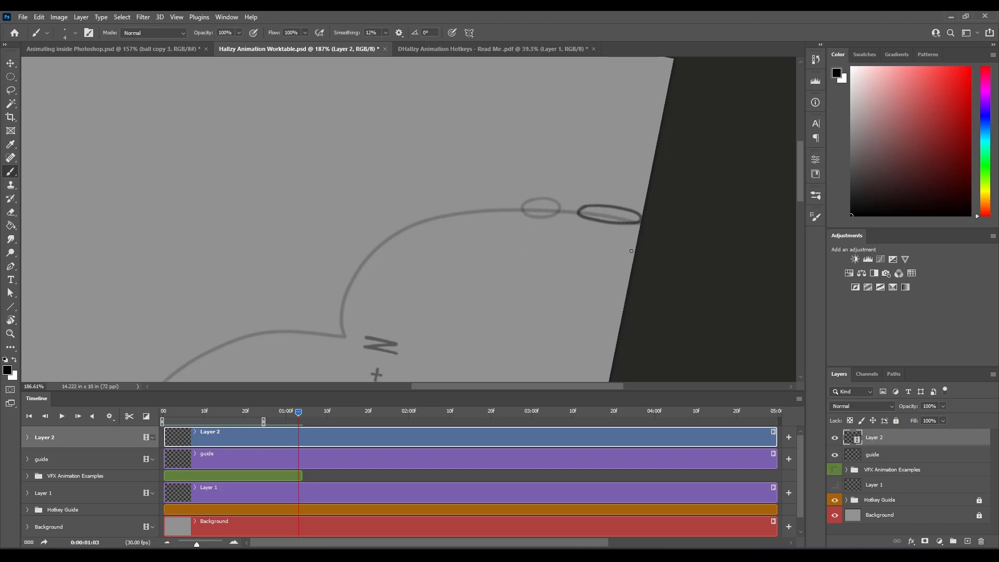
Reset the canvas rotation and paint a flattened dome-shaped squash on frame 1:04 where the guide path meets the canvas edge.
{"action": "key", "text": "r"}
{"action": "left_click_drag", "start_coordinate": [584, 116], "coordinate": [507, 174]}
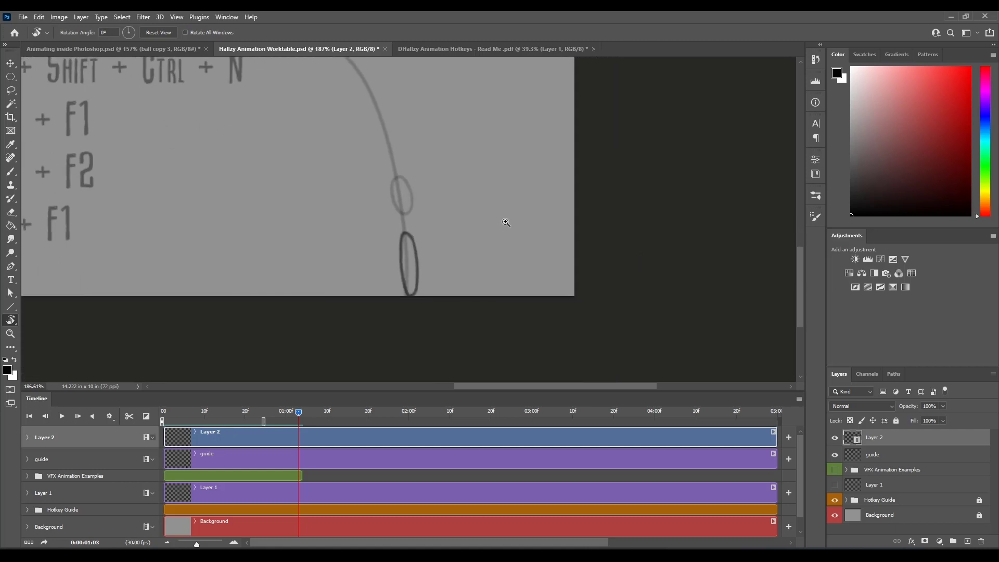
{"action": "left_click_drag", "start_coordinate": [506, 224], "coordinate": [513, 263]}
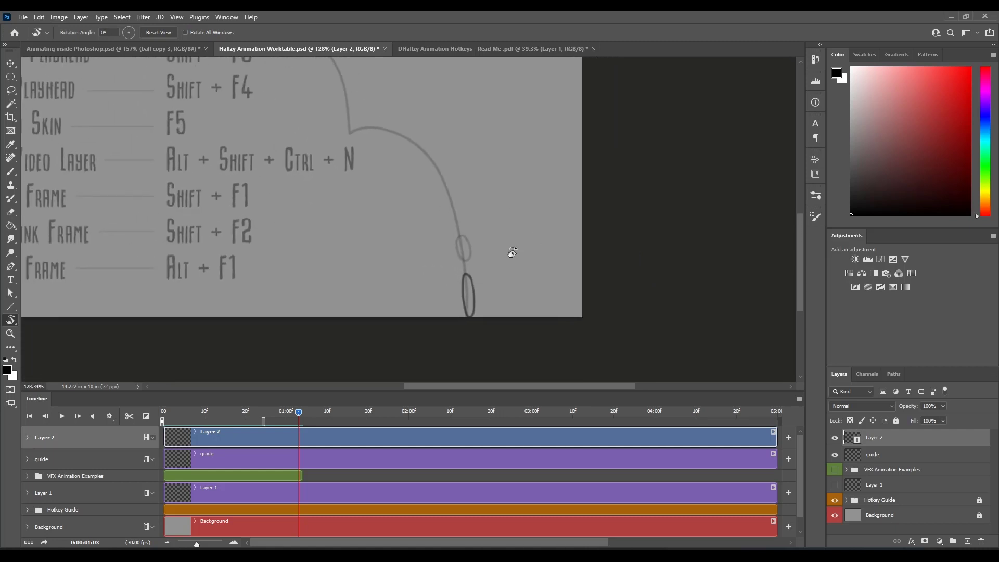
{"action": "key", "text": "Right"}
{"action": "key", "text": "b"}
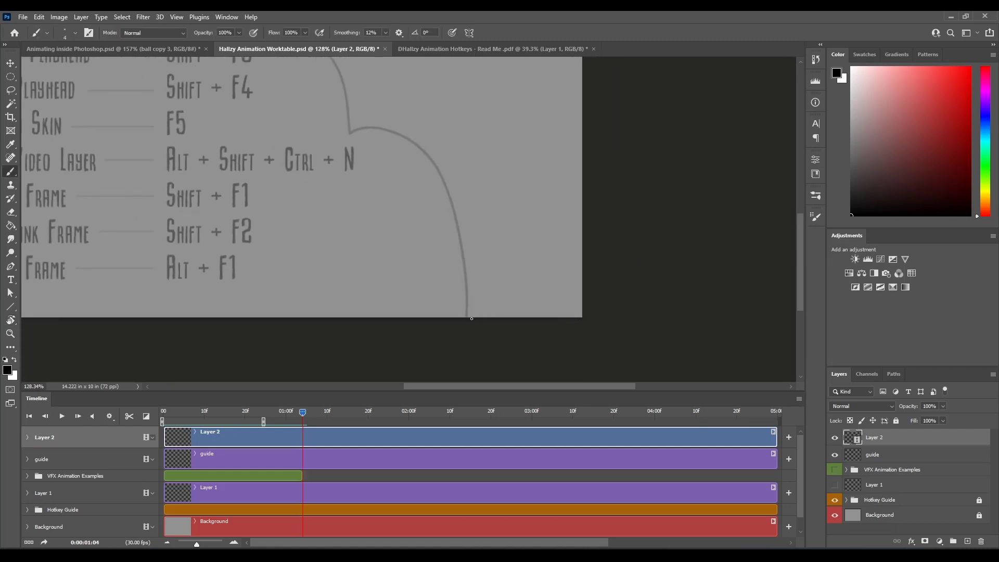
{"action": "scroll", "coordinate": [471, 318], "scroll_direction": "up", "scroll_amount": 6}
{"action": "mouse_move", "coordinate": [466, 315]}
{"action": "left_mouse_down"}
{"action": "mouse_move", "coordinate": [444, 305]}
{"action": "mouse_move", "coordinate": [496, 316]}
{"action": "mouse_move", "coordinate": [431, 317]}
{"action": "left_mouse_up"}
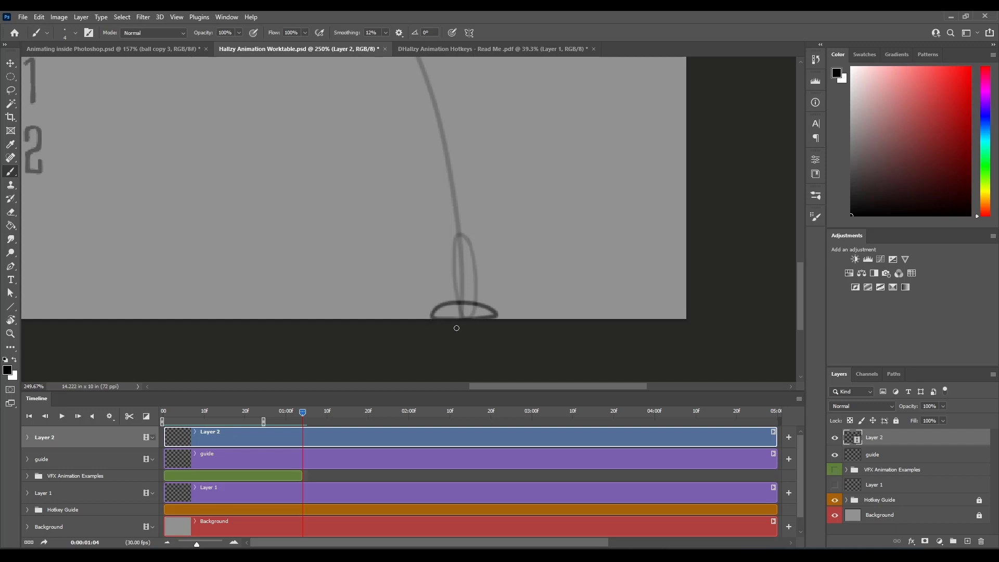
Paint a wider, thinner squash shape with upturned ends on frame 1:05 at the impact point.
{"action": "key", "text": "period"}
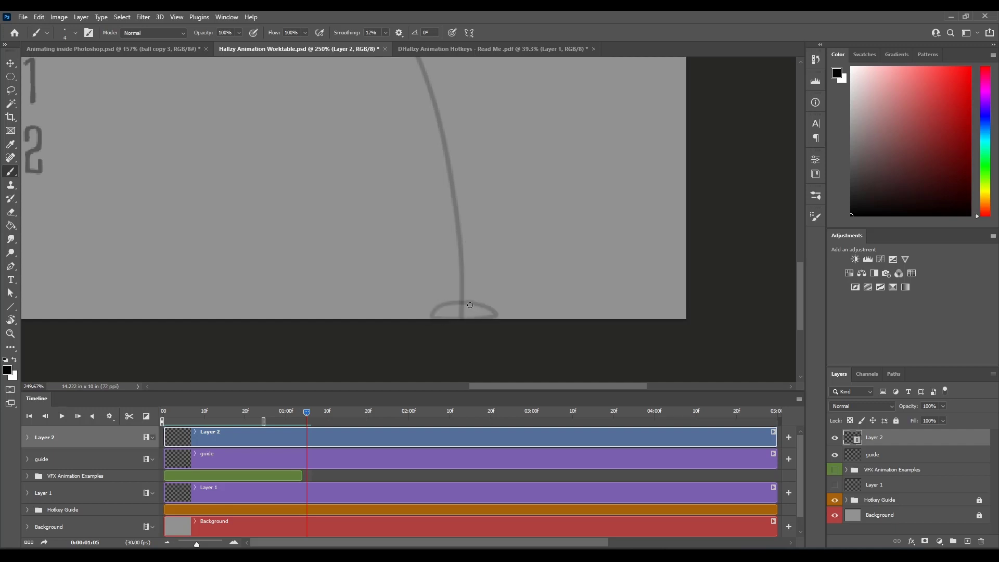
{"action": "mouse_move", "coordinate": [454, 309]}
{"action": "left_mouse_down"}
{"action": "mouse_move", "coordinate": [514, 312]}
{"action": "mouse_move", "coordinate": [489, 317]}
{"action": "mouse_move", "coordinate": [469, 313]}
{"action": "mouse_move", "coordinate": [518, 304]}
{"action": "mouse_move", "coordinate": [493, 318]}
{"action": "mouse_move", "coordinate": [415, 305]}
{"action": "mouse_move", "coordinate": [414, 315]}
{"action": "mouse_move", "coordinate": [495, 319]}
{"action": "mouse_move", "coordinate": [507, 331]}
{"action": "left_mouse_up"}
{"action": "key", "text": "ctrl+z"}
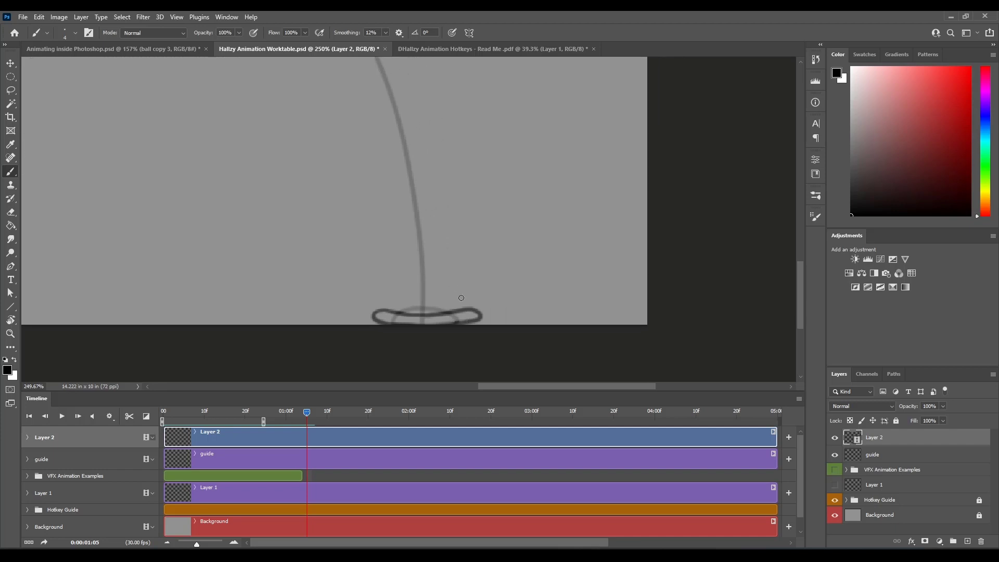
Paint the ball rebounding from the ground on frames 1:06 to 1:09, with a round ball above the ground on frame 1:09.
{"action": "key", "text": "Right"}
{"action": "mouse_move", "coordinate": [409, 320]}
{"action": "left_mouse_down"}
{"action": "mouse_move", "coordinate": [401, 311]}
{"action": "mouse_move", "coordinate": [421, 284]}
{"action": "mouse_move", "coordinate": [450, 305]}
{"action": "mouse_move", "coordinate": [428, 321]}
{"action": "mouse_move", "coordinate": [408, 320]}
{"action": "mouse_move", "coordinate": [406, 295]}
{"action": "mouse_move", "coordinate": [441, 263]}
{"action": "mouse_move", "coordinate": [431, 302]}
{"action": "mouse_move", "coordinate": [424, 295]}
{"action": "left_mouse_up"}
{"action": "key", "text": "Right"}
{"action": "key", "text": "Right"}
{"action": "mouse_move", "coordinate": [419, 259]}
{"action": "left_mouse_down"}
{"action": "mouse_move", "coordinate": [426, 233]}
{"action": "mouse_move", "coordinate": [442, 252]}
{"action": "mouse_move", "coordinate": [421, 268]}
{"action": "mouse_move", "coordinate": [440, 251]}
{"action": "mouse_move", "coordinate": [437, 269]}
{"action": "mouse_move", "coordinate": [414, 273]}
{"action": "mouse_move", "coordinate": [421, 238]}
{"action": "left_mouse_up"}
{"action": "key", "text": "Right"}
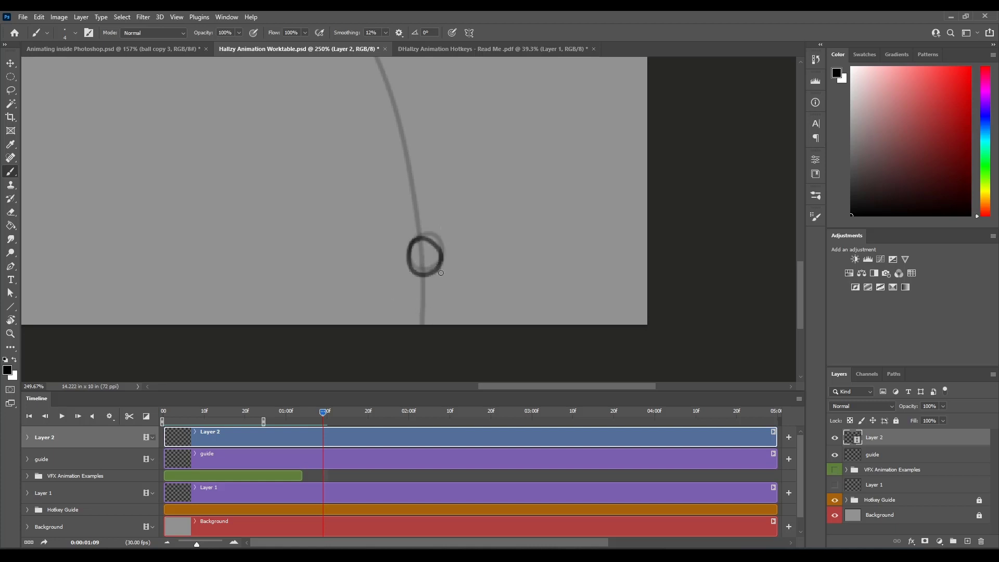
Paint the ball dropping back on frames 1:10 to 1:13, ending with a small flattened dome on the ground on frame 1:13.
{"action": "key", "text": "Right"}
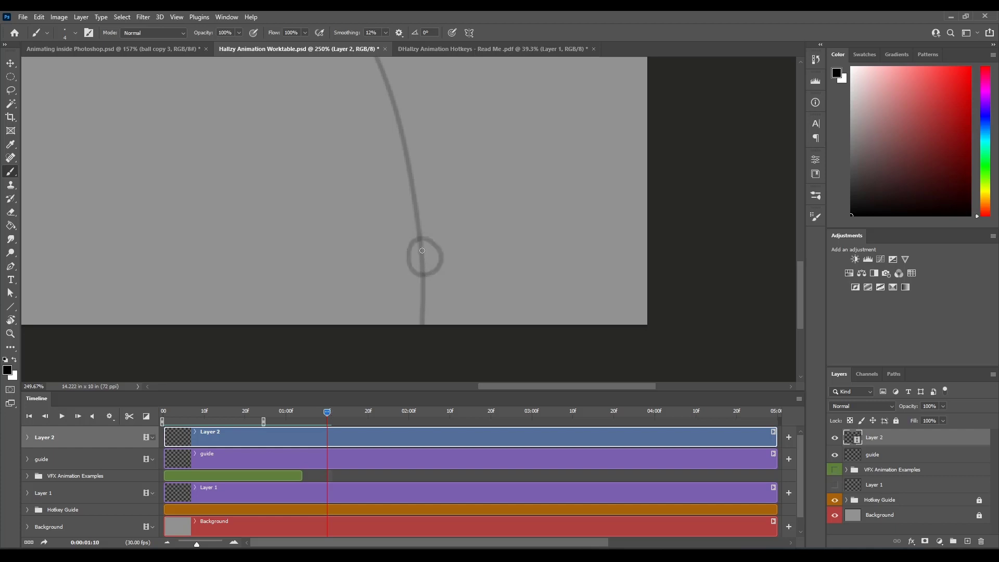
{"action": "mouse_move", "coordinate": [422, 250]}
{"action": "left_mouse_down"}
{"action": "mouse_move", "coordinate": [427, 285]}
{"action": "mouse_move", "coordinate": [408, 269]}
{"action": "mouse_move", "coordinate": [425, 251]}
{"action": "mouse_move", "coordinate": [439, 288]}
{"action": "mouse_move", "coordinate": [409, 295]}
{"action": "mouse_move", "coordinate": [426, 270]}
{"action": "mouse_move", "coordinate": [434, 295]}
{"action": "mouse_move", "coordinate": [427, 323]}
{"action": "mouse_move", "coordinate": [416, 320]}
{"action": "mouse_move", "coordinate": [439, 305]}
{"action": "mouse_move", "coordinate": [437, 319]}
{"action": "mouse_move", "coordinate": [406, 318]}
{"action": "mouse_move", "coordinate": [424, 289]}
{"action": "mouse_move", "coordinate": [453, 309]}
{"action": "mouse_move", "coordinate": [453, 321]}
{"action": "mouse_move", "coordinate": [400, 321]}
{"action": "mouse_move", "coordinate": [413, 302]}
{"action": "mouse_move", "coordinate": [396, 312]}
{"action": "mouse_move", "coordinate": [399, 322]}
{"action": "mouse_move", "coordinate": [440, 321]}
{"action": "mouse_move", "coordinate": [421, 309]}
{"action": "left_mouse_up"}
{"action": "key", "text": "Right"}
{"action": "key", "text": "Right"}
{"action": "key", "text": "ctrl+z"}
{"action": "key", "text": "Right"}
{"action": "key", "text": "ctrl+z"}
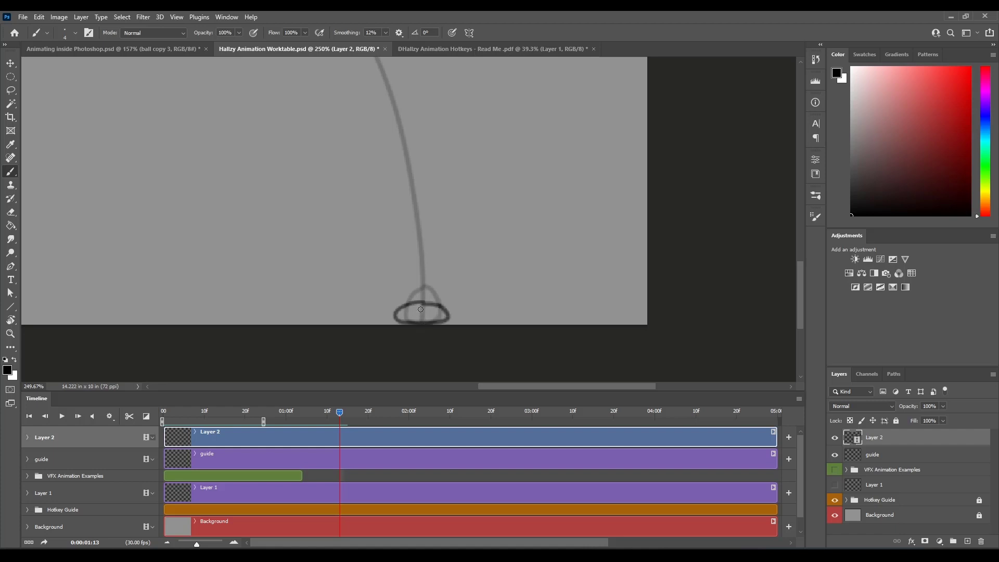
Paint the ball regaining its round shape on frames 1:14 and 1:15 and resting on the ground on frame 1:16.
{"action": "key", "text": "Right"}
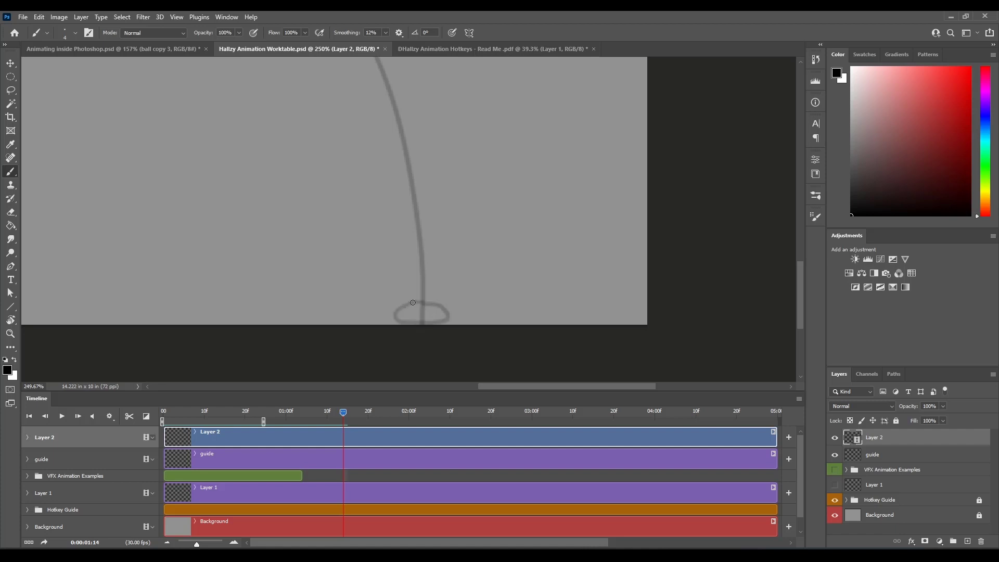
{"action": "mouse_move", "coordinate": [415, 296]}
{"action": "left_mouse_down"}
{"action": "mouse_move", "coordinate": [413, 321]}
{"action": "mouse_move", "coordinate": [439, 311]}
{"action": "mouse_move", "coordinate": [418, 296]}
{"action": "mouse_move", "coordinate": [430, 290]}
{"action": "mouse_move", "coordinate": [435, 310]}
{"action": "mouse_move", "coordinate": [421, 322]}
{"action": "mouse_move", "coordinate": [407, 313]}
{"action": "mouse_move", "coordinate": [424, 290]}
{"action": "left_mouse_up"}
{"action": "key", "text": "Right"}
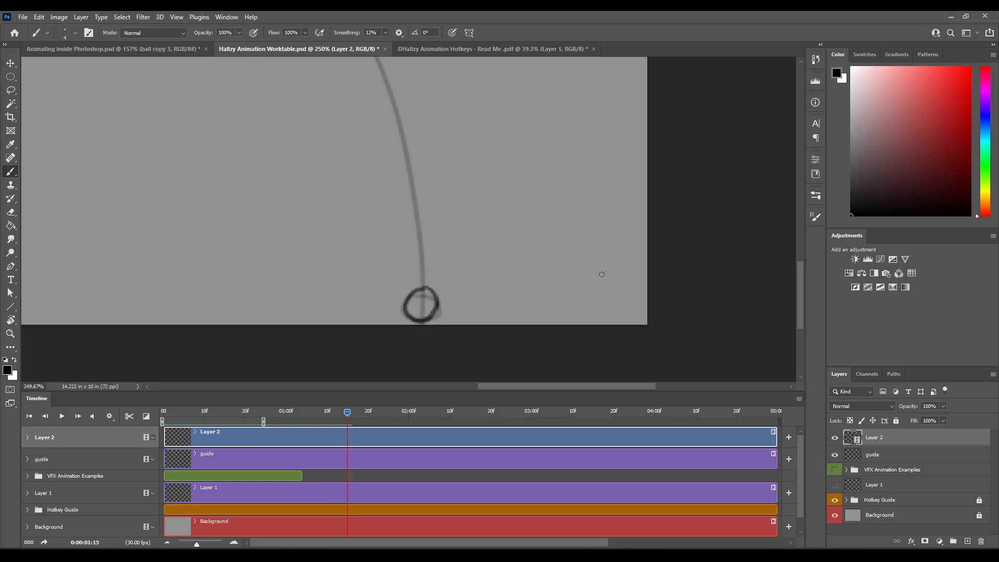
{"action": "key", "text": "Right"}
{"action": "mouse_move", "coordinate": [416, 285]}
{"action": "left_mouse_down"}
{"action": "mouse_move", "coordinate": [441, 302]}
{"action": "mouse_move", "coordinate": [430, 316]}
{"action": "mouse_move", "coordinate": [407, 317]}
{"action": "mouse_move", "coordinate": [403, 298]}
{"action": "mouse_move", "coordinate": [431, 287]}
{"action": "mouse_move", "coordinate": [440, 305]}
{"action": "mouse_move", "coordinate": [428, 317]}
{"action": "mouse_move", "coordinate": [413, 319]}
{"action": "mouse_move", "coordinate": [424, 285]}
{"action": "left_mouse_up"}
{"action": "key", "text": "ctrl+z"}
{"action": "mouse_move", "coordinate": [488, 306]}
{"action": "left_mouse_down"}
{"action": "mouse_move", "coordinate": [472, 310]}
{"action": "mouse_move", "coordinate": [478, 301]}
{"action": "left_mouse_up"}
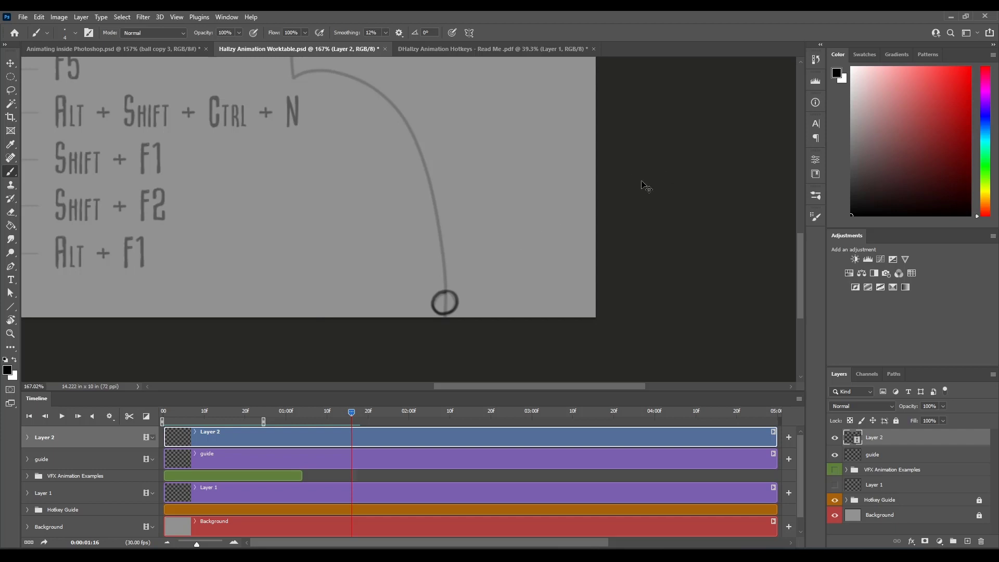
Copy the resting ball on frame 1:16 onto a new layer, then hide that copy and reselect Layer 2.
{"action": "key", "text": "ctrl+a"}
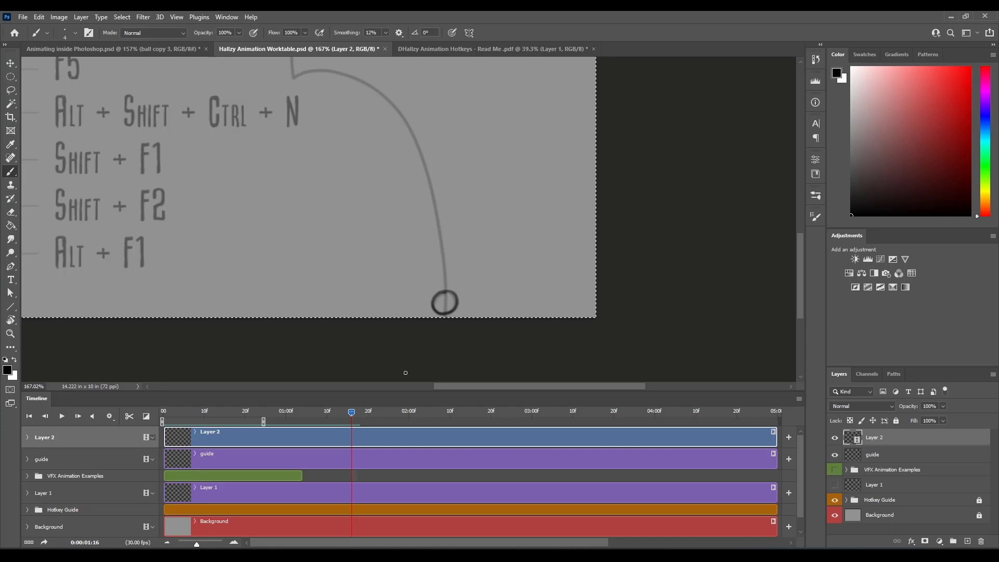
{"action": "key", "text": "ctrl+d"}
{"action": "key", "text": "ctrl+alt+shift+n"}
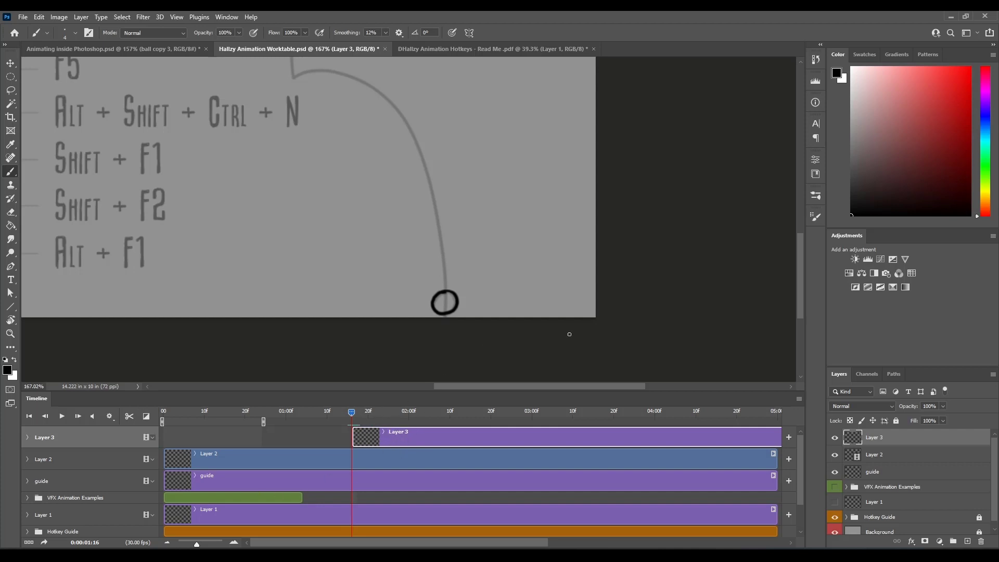
{"action": "left_click", "coordinate": [834, 440]}
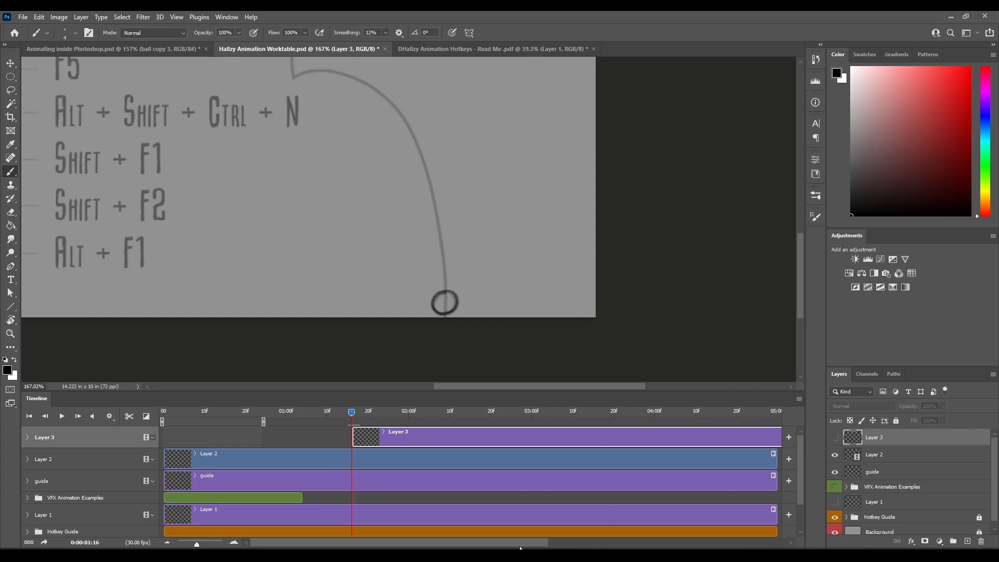
{"action": "left_click", "coordinate": [360, 464]}
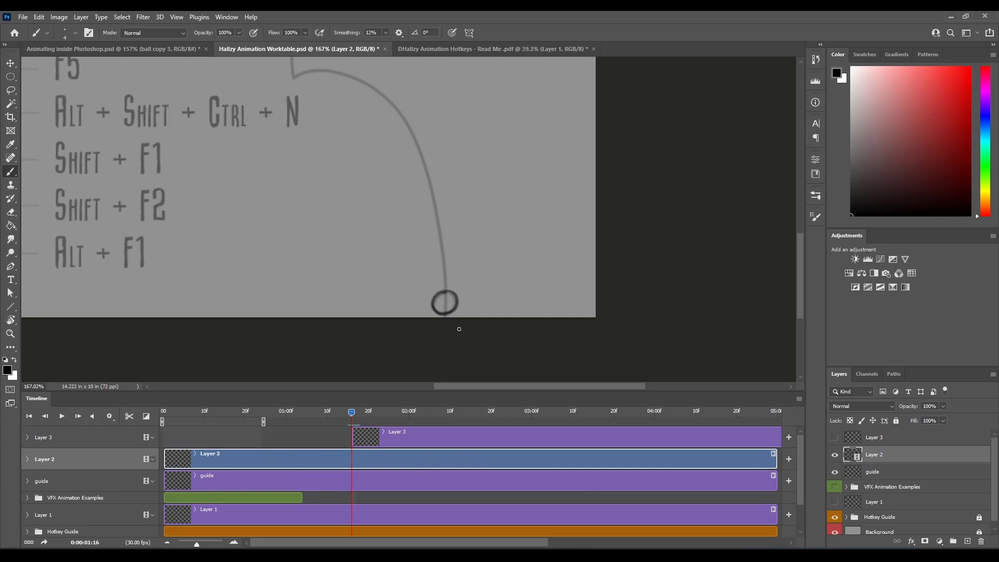
Duplicate the resting ball drawing onto frame 1:17 of Layer 2.
{"action": "key", "text": "Right"}
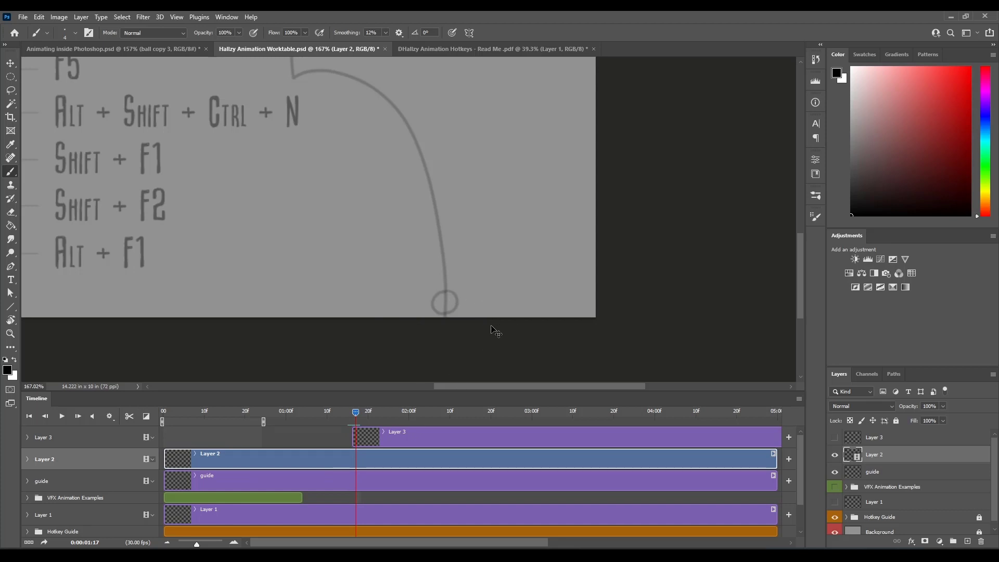
{"action": "key", "text": "ctrl+z"}
Try loose scribble strokes beside the ball on frame 1:17 and undo them.
{"action": "mouse_move", "coordinate": [297, 229]}
{"action": "left_mouse_down"}
{"action": "mouse_move", "coordinate": [380, 211]}
{"action": "mouse_move", "coordinate": [395, 229]}
{"action": "left_mouse_up"}
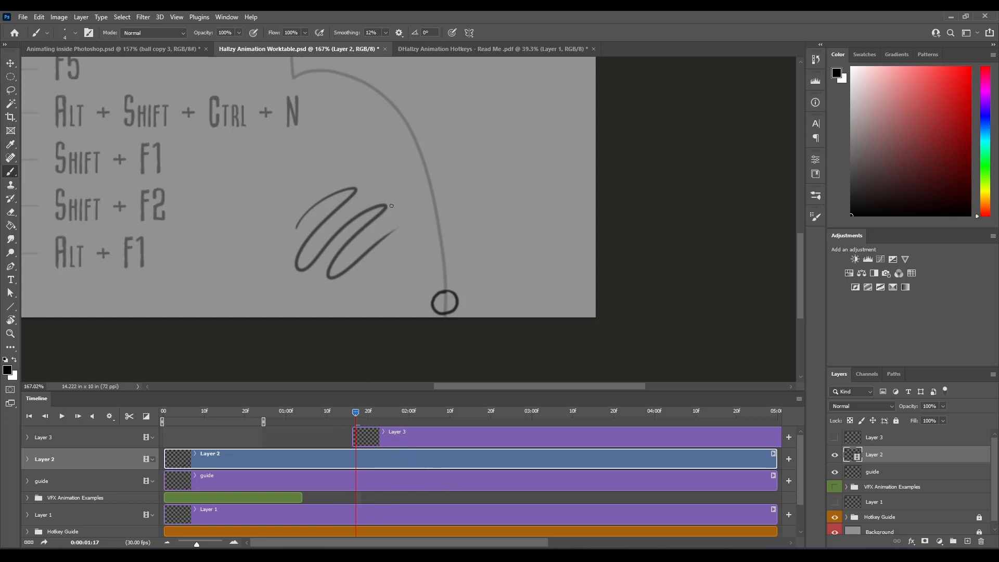
{"action": "key", "text": "ctrl+z"}
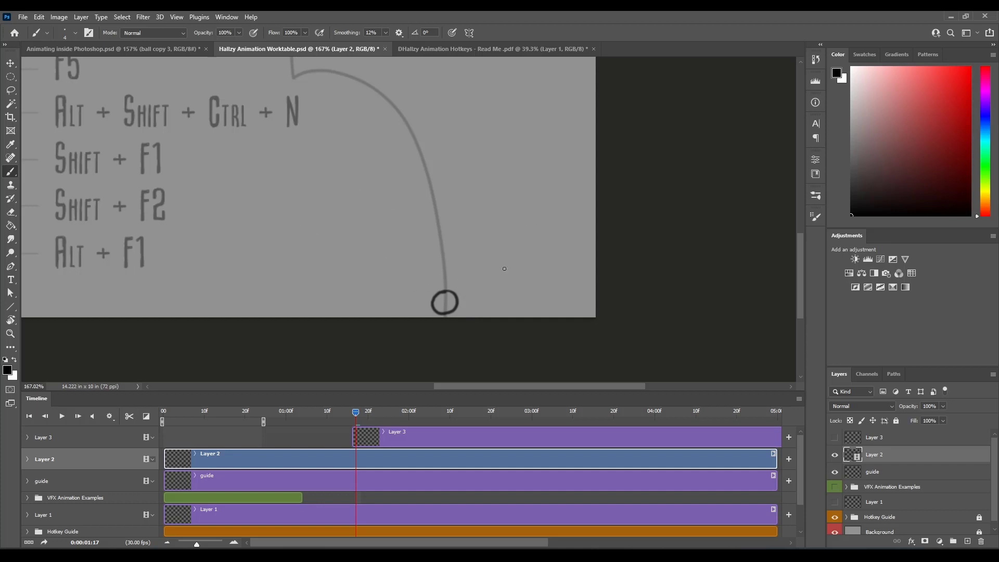
{"action": "left_click_drag", "start_coordinate": [350, 277], "coordinate": [476, 239]}
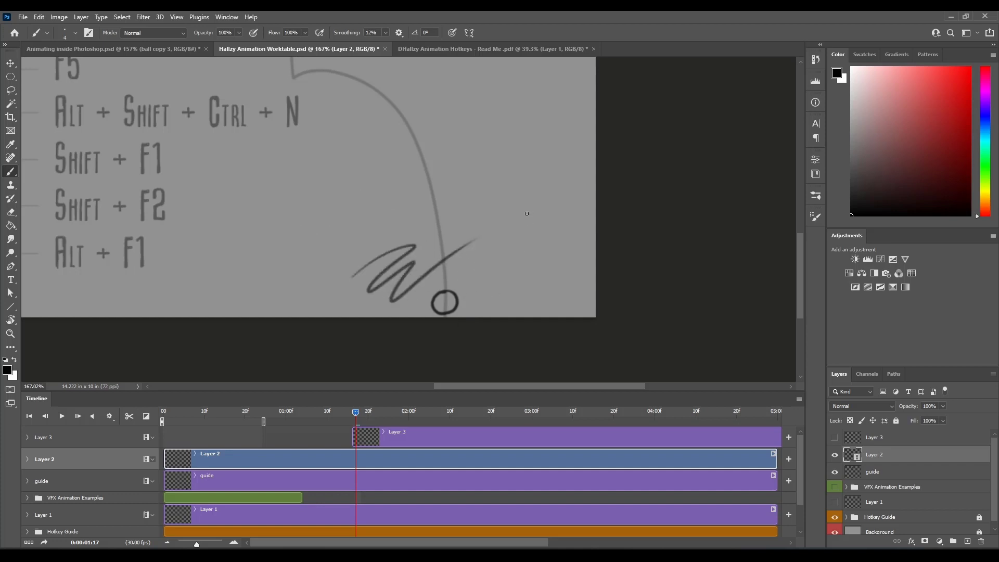
{"action": "key", "text": "ctrl+z"}
{"action": "left_click_drag", "start_coordinate": [416, 247], "coordinate": [477, 252]}
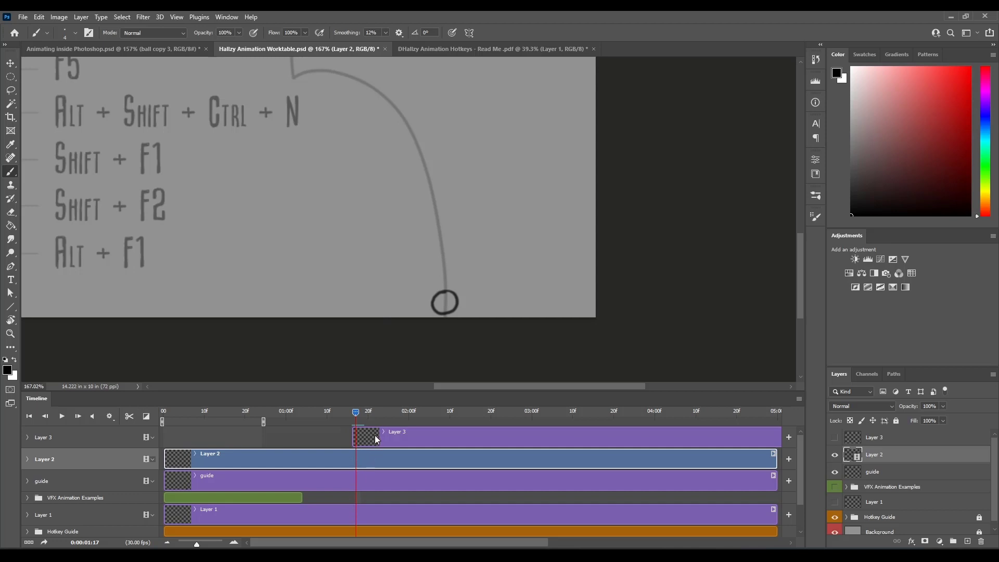
Shift the Layer 3 clip to start at frame 1:17 and flip between frames 1:16 and 1:17 to compare them.
{"action": "left_click", "coordinate": [404, 440]}
{"action": "left_click_drag", "start_coordinate": [404, 444], "coordinate": [403, 440]}
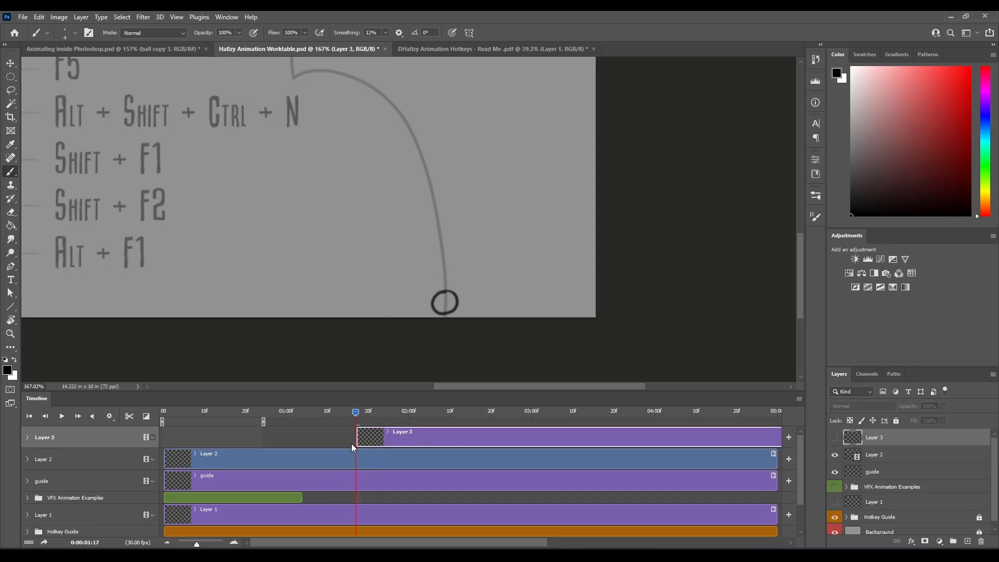
{"action": "key", "text": "Left"}
{"action": "key", "text": "Right"}
{"action": "key", "text": "Left"}
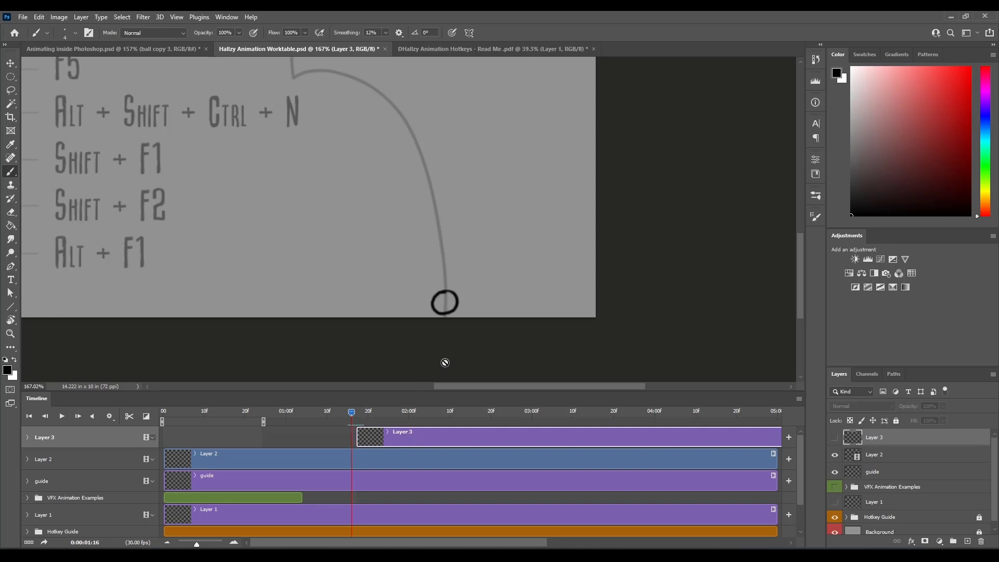
Flip between frames 1:16 and 1:17, stepping back to frame 1:13 to review the ball's landing.
{"action": "key", "text": "Right"}
{"action": "key", "text": "Left"}
{"action": "key", "text": "Right"}
{"action": "key", "text": "Left"}
{"action": "key", "text": "Left"}
{"action": "key", "text": "Left"}
{"action": "key", "text": "Left"}
Extend the work area's end to about 2:00 and play the bouncing ball animation from the start.
{"action": "scroll", "coordinate": [463, 325], "scroll_direction": "down", "scroll_amount": 5}
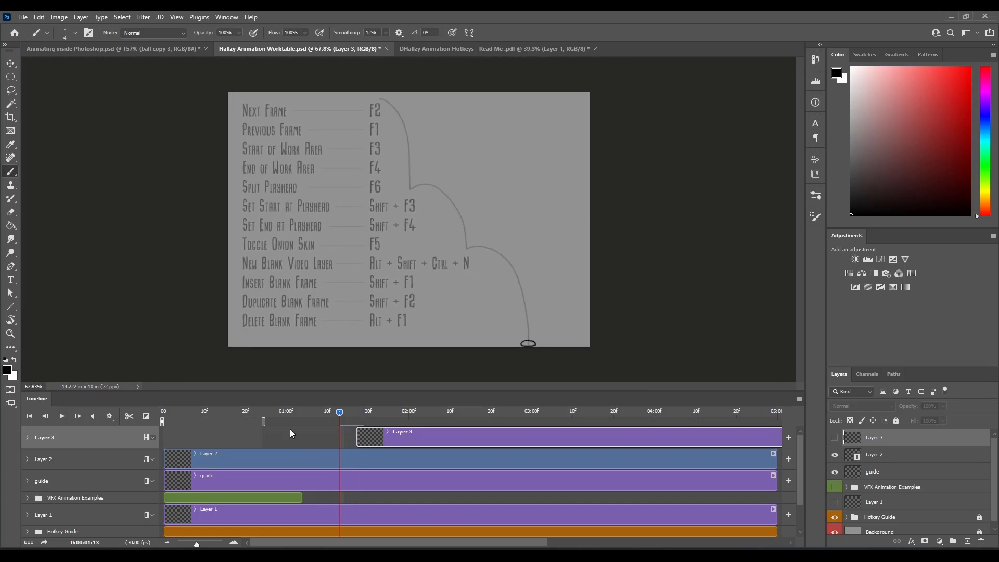
{"action": "key", "text": "F3"}
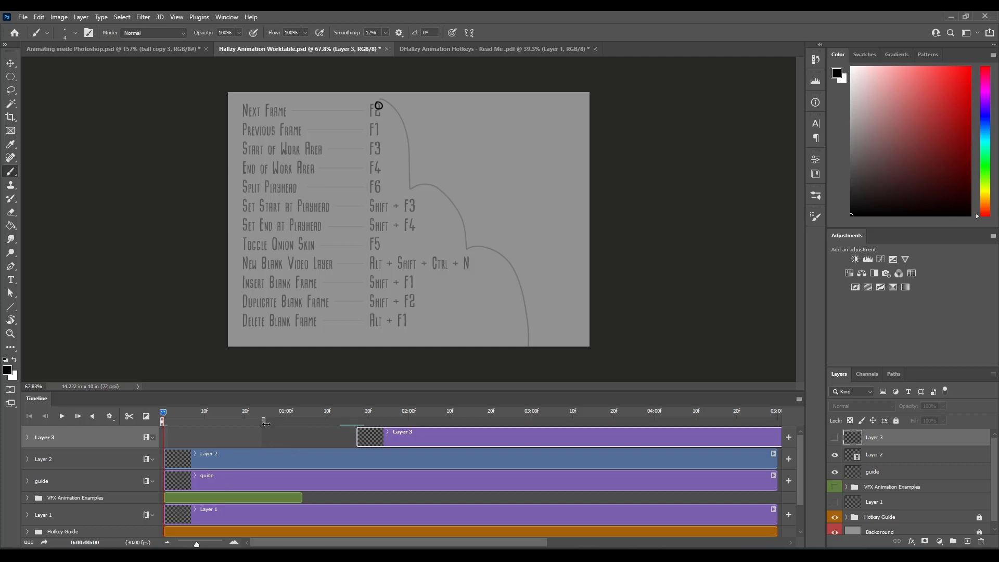
{"action": "left_click_drag", "start_coordinate": [264, 422], "coordinate": [413, 423]}
{"action": "key", "text": "space"}
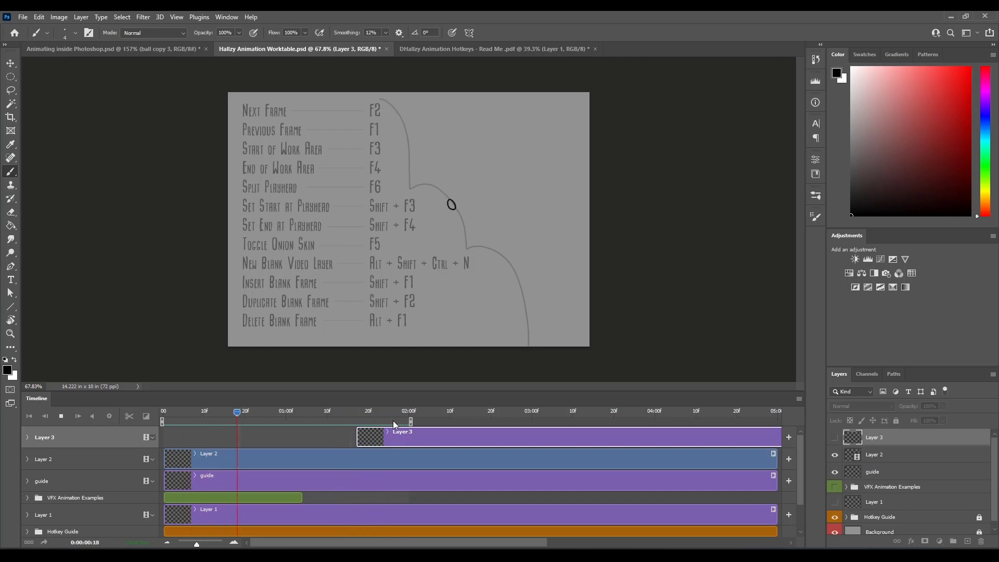
{"action": "key", "text": "space"}
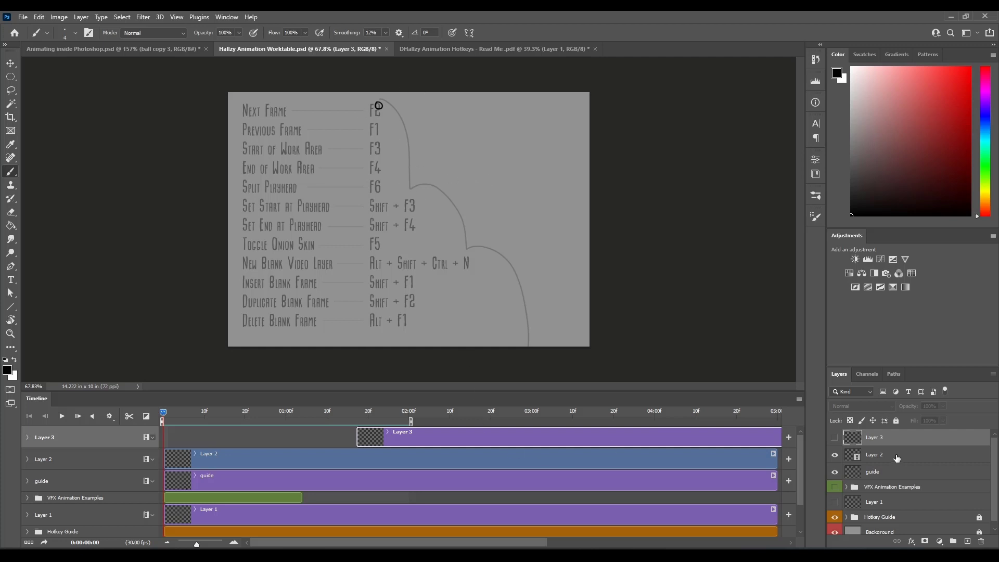
Add a blue Outer Glow layer style to Layer 2.
{"action": "left_click", "coordinate": [909, 458]}
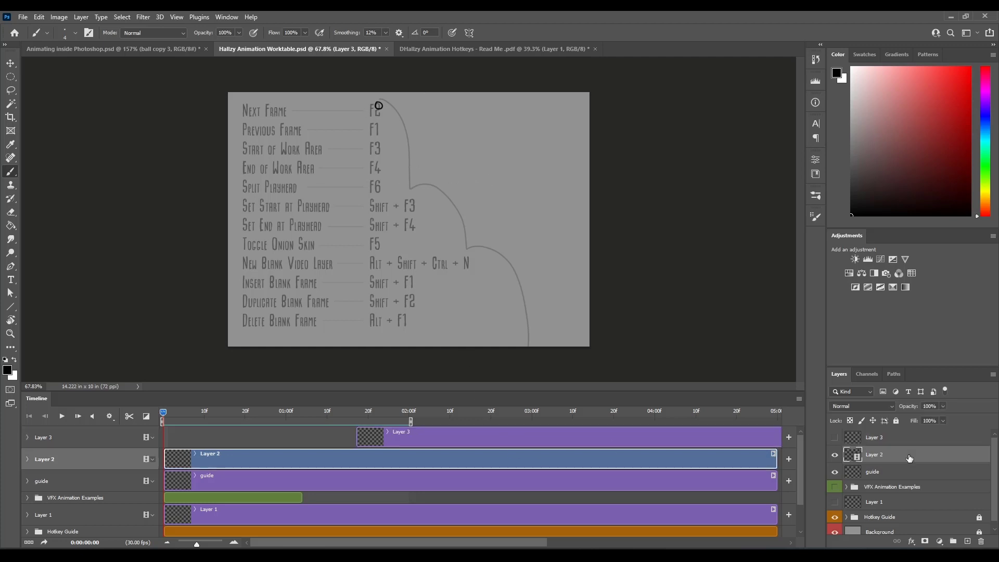
{"action": "double_click", "coordinate": [909, 456]}
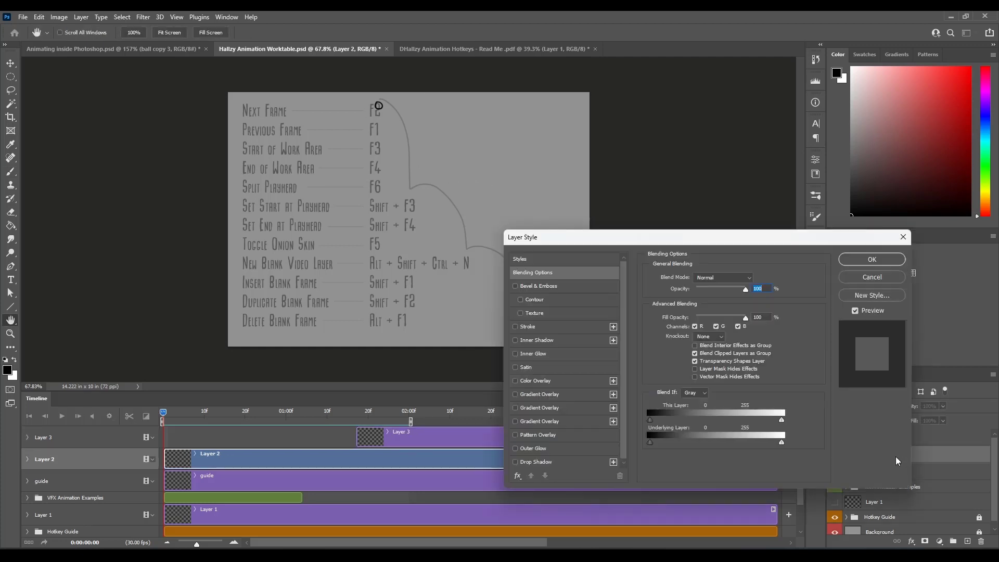
{"action": "left_click", "coordinate": [516, 449]}
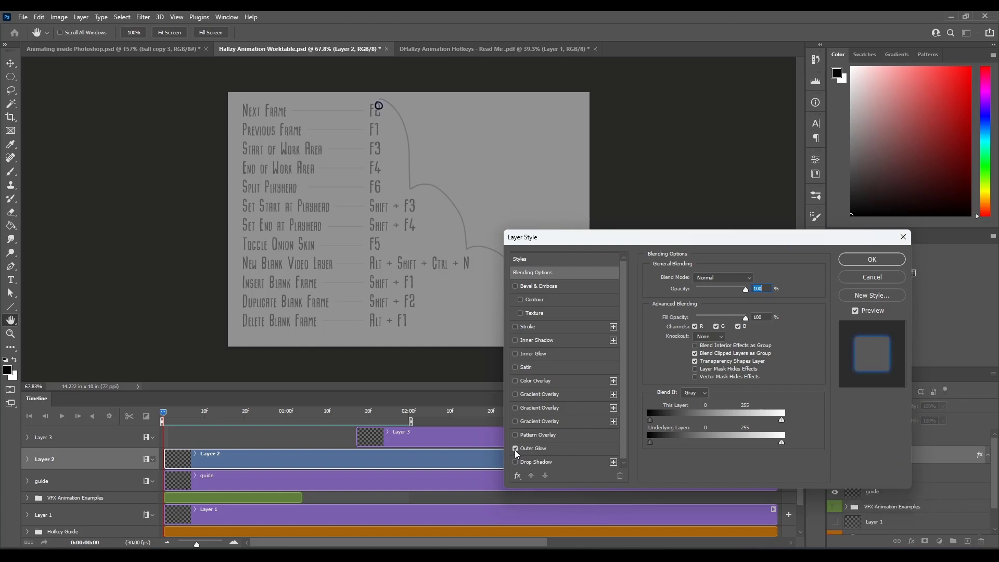
{"action": "left_click", "coordinate": [533, 456]}
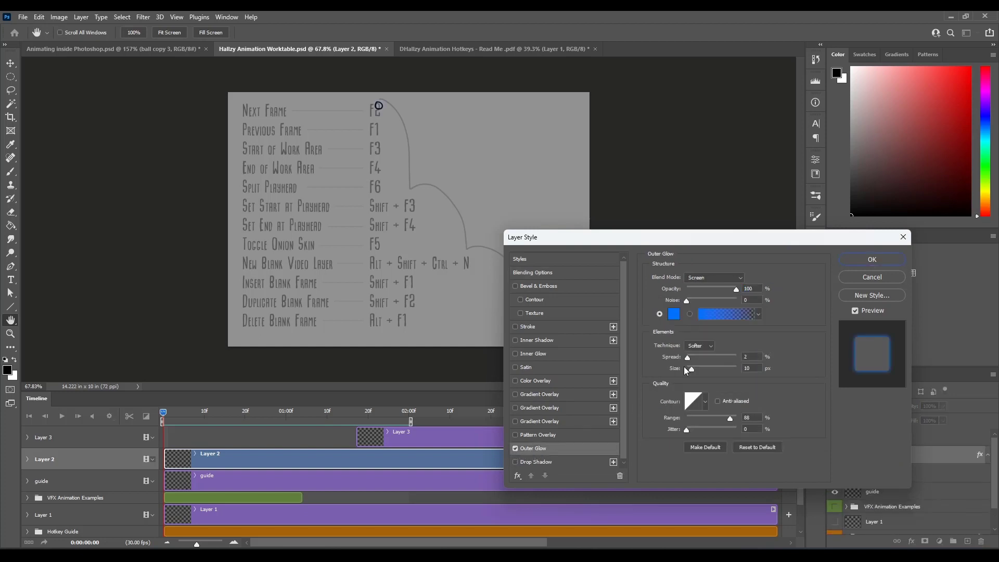
Add a very pale blue Color Overlay to Layer 2 and play the animation with the new layer styles.
{"action": "left_click", "coordinate": [516, 381]}
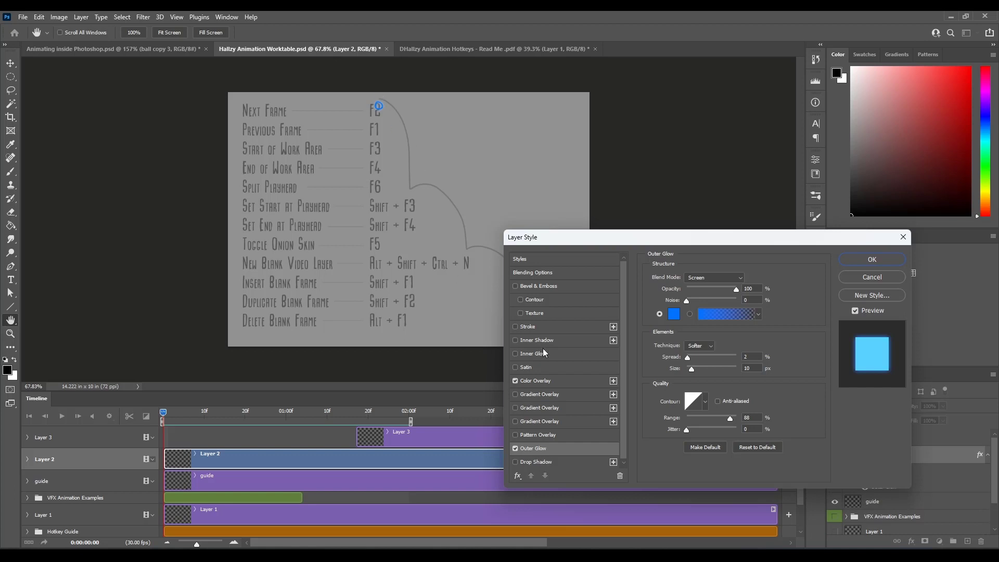
{"action": "left_click", "coordinate": [550, 384]}
{"action": "left_click", "coordinate": [753, 284]}
{"action": "left_click_drag", "start_coordinate": [629, 173], "coordinate": [559, 122]}
{"action": "left_click", "coordinate": [605, 153]}
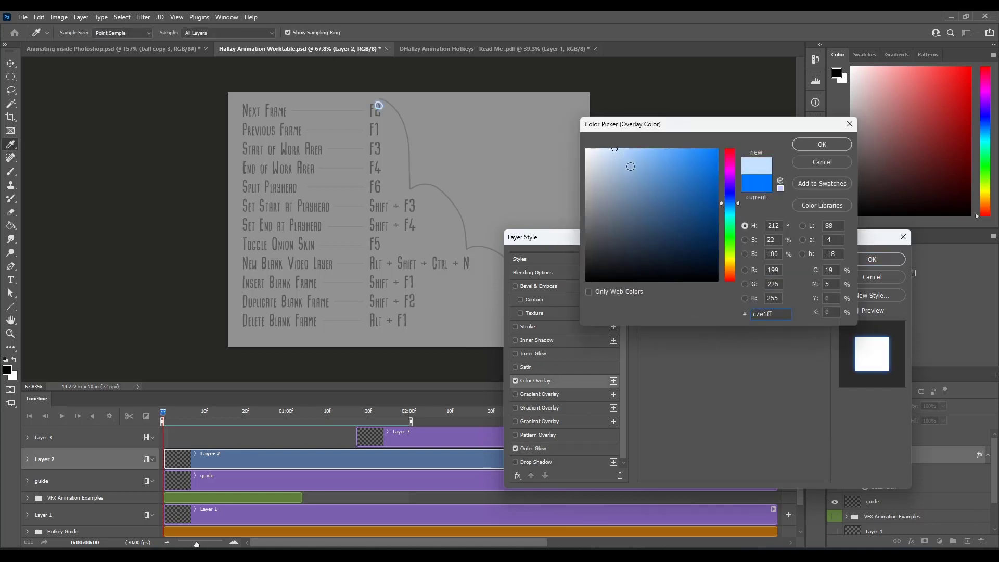
{"action": "left_click", "coordinate": [822, 144]}
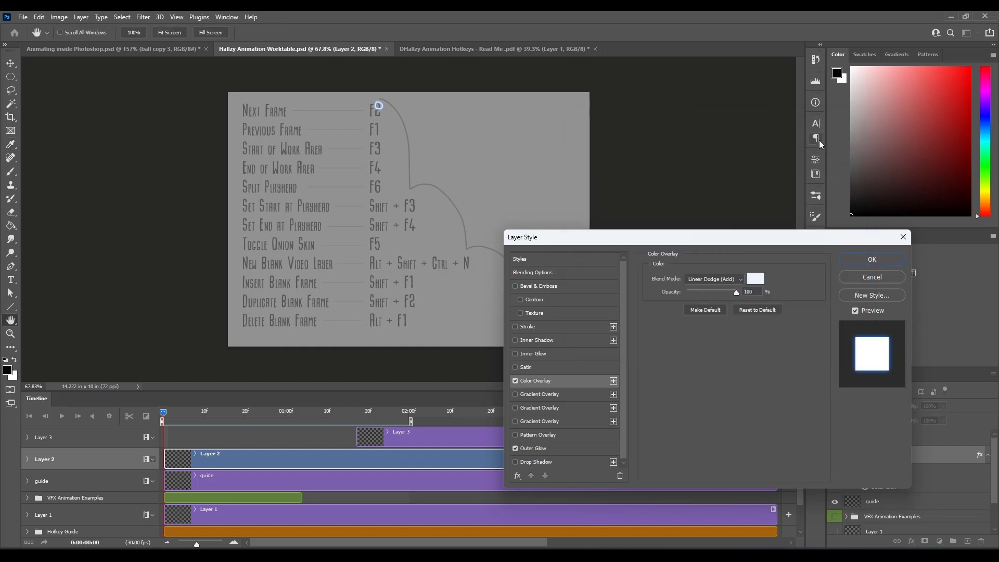
{"action": "left_click", "coordinate": [848, 260]}
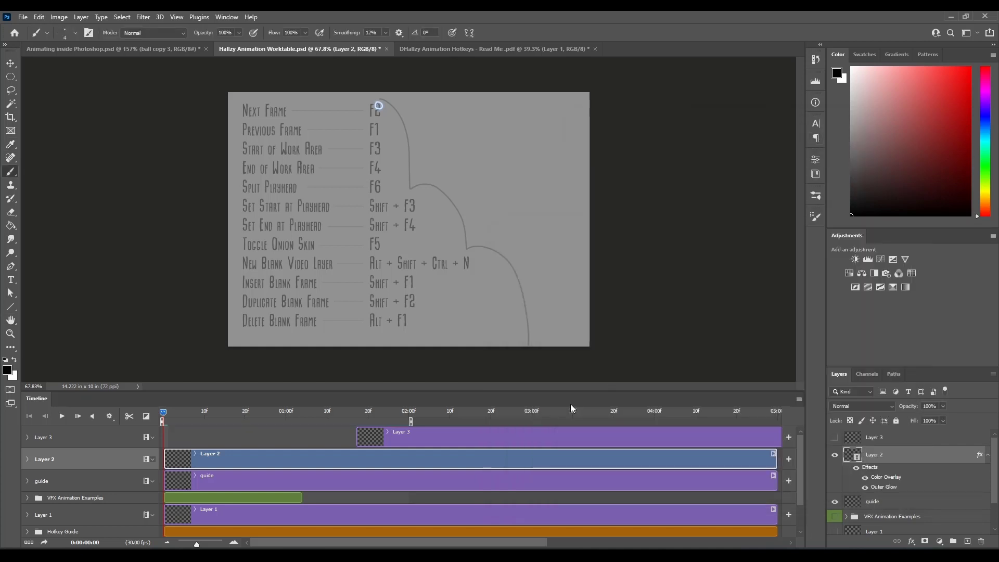
{"action": "key", "text": "space"}
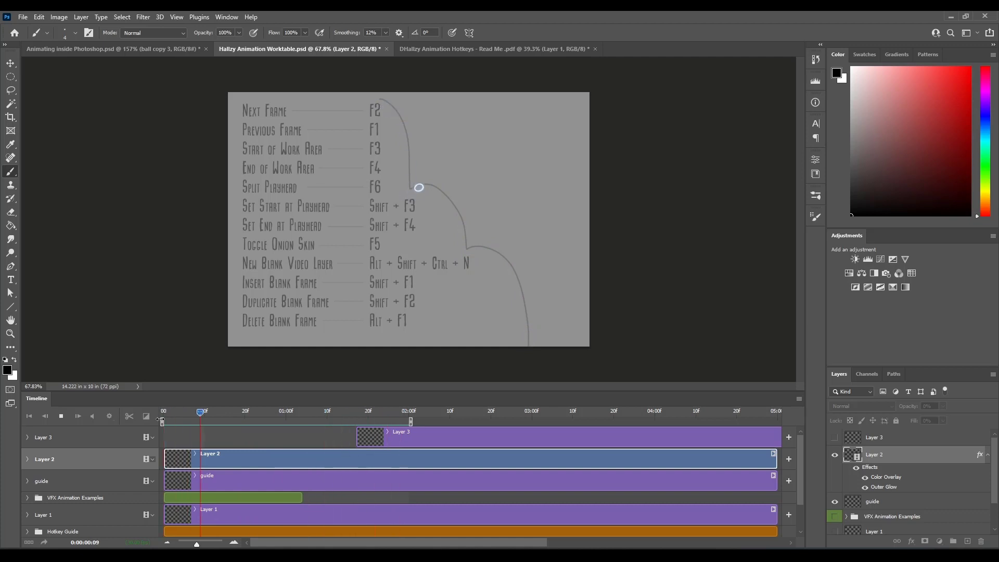
Try a Motion Blur on the ball at frame 0:07 with a -90° angle and 16-pixel distance.
{"action": "left_click_drag", "start_coordinate": [246, 415], "coordinate": [194, 423]}
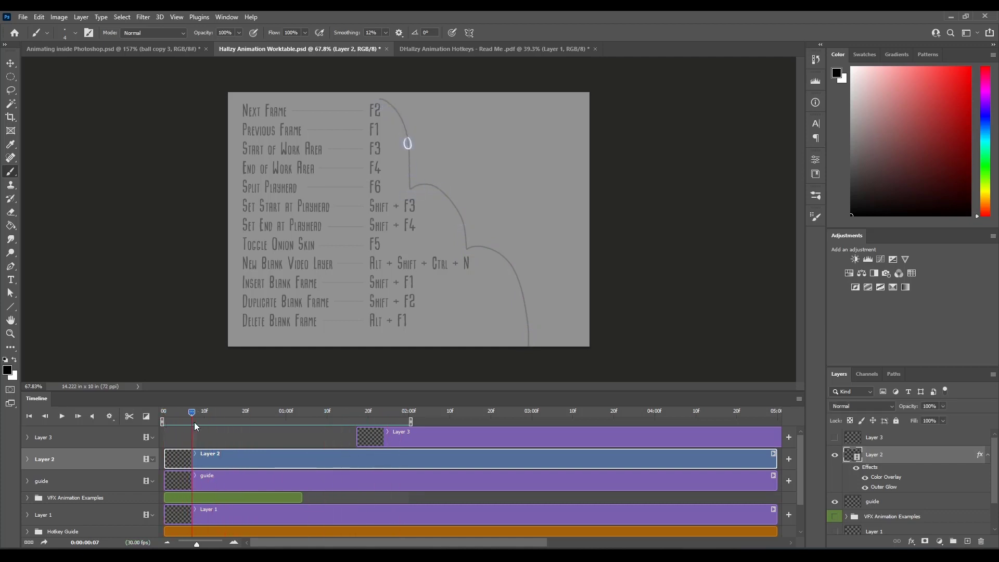
{"action": "left_click", "coordinate": [143, 17]}
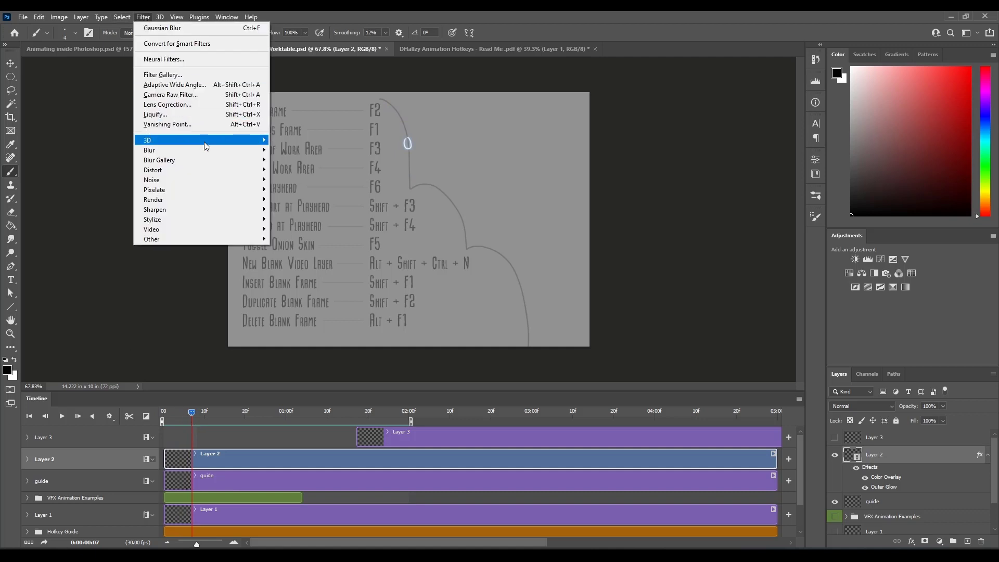
{"action": "mouse_move", "coordinate": [205, 152]}
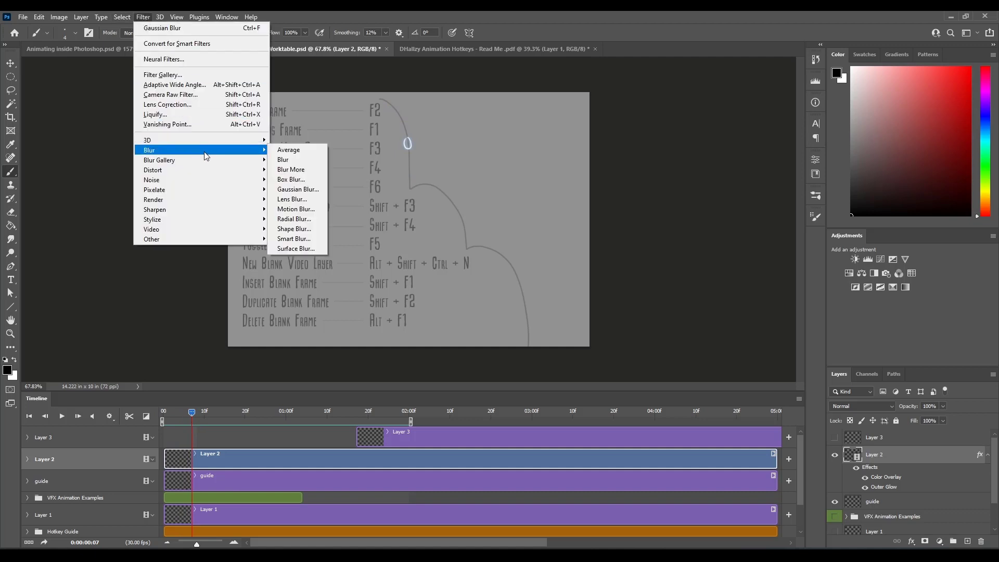
{"action": "left_click", "coordinate": [295, 209]}
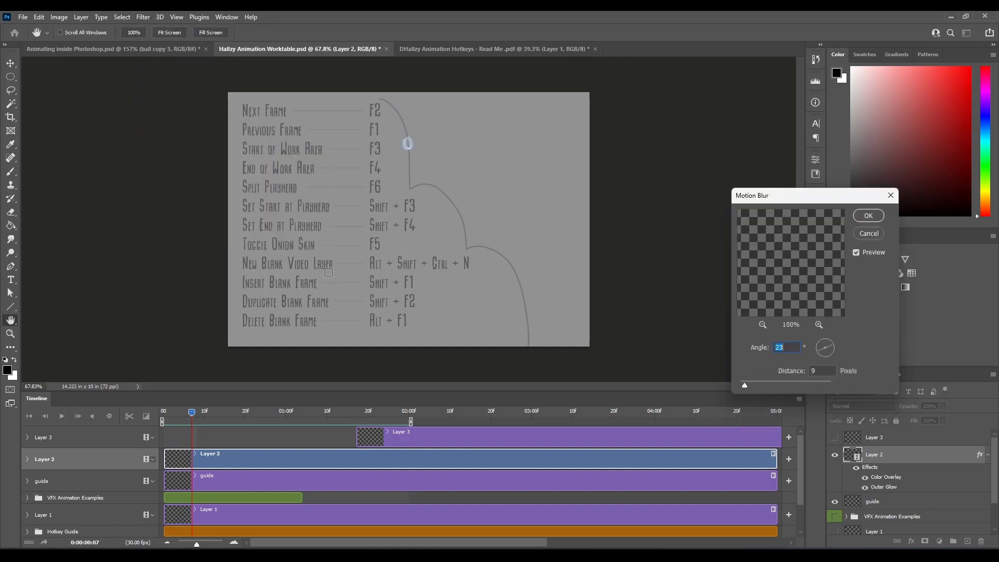
{"action": "left_click", "coordinate": [825, 356]}
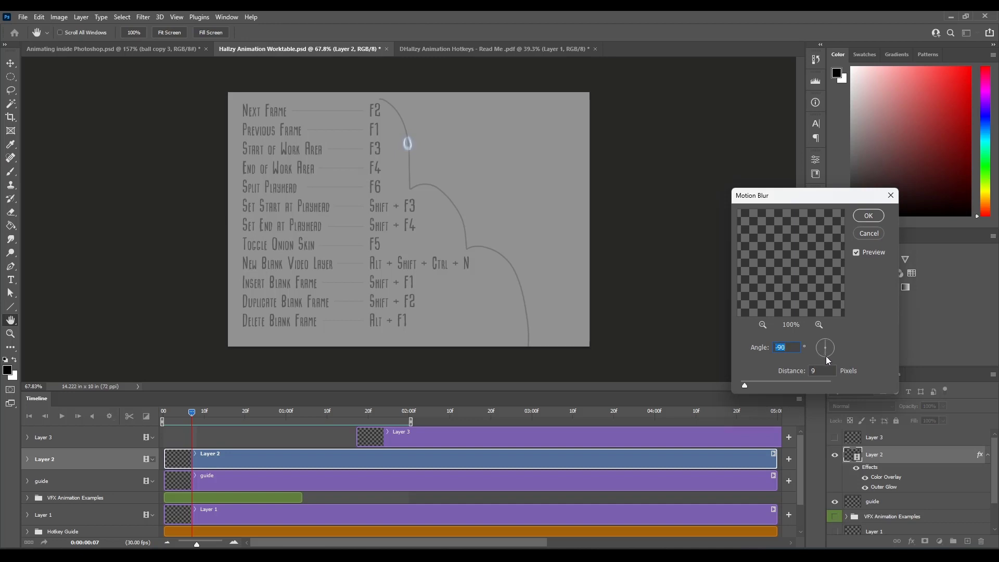
{"action": "left_click", "coordinate": [747, 386]}
{"action": "left_click", "coordinate": [867, 216]}
Compare the blurred ball on frame 0:07 with the balls on frames 0:06 and 0:08.
{"action": "left_click_drag", "start_coordinate": [192, 413], "coordinate": [191, 414]}
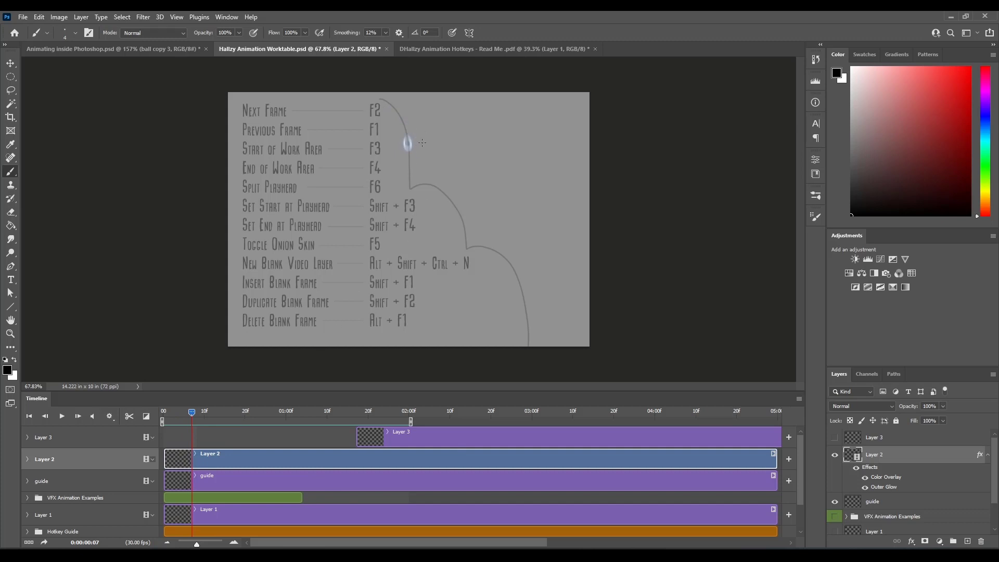
{"action": "left_click_drag", "start_coordinate": [191, 413], "coordinate": [189, 414]}
{"action": "scroll", "coordinate": [418, 154], "scroll_direction": "up", "scroll_amount": 4}
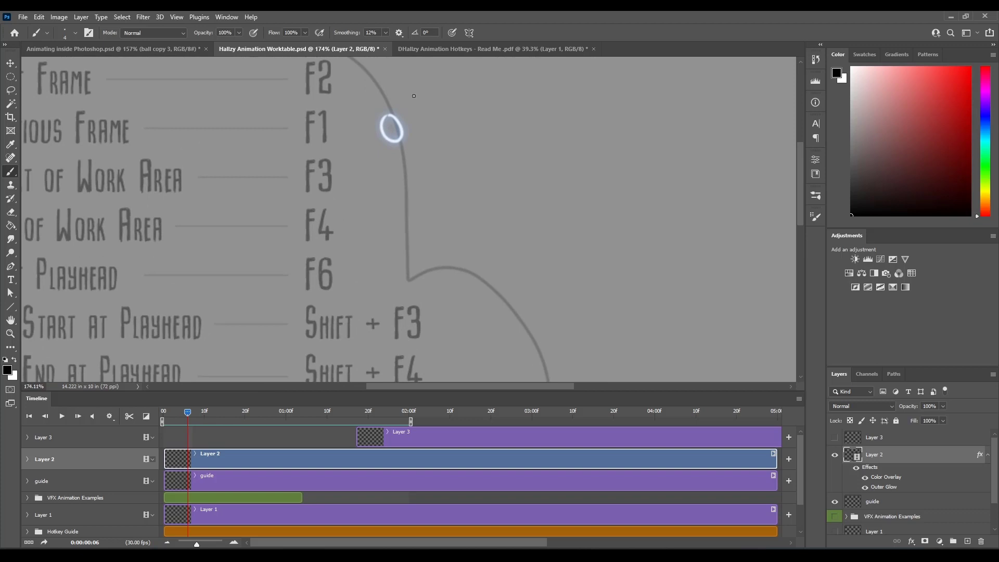
{"action": "key", "text": "F2"}
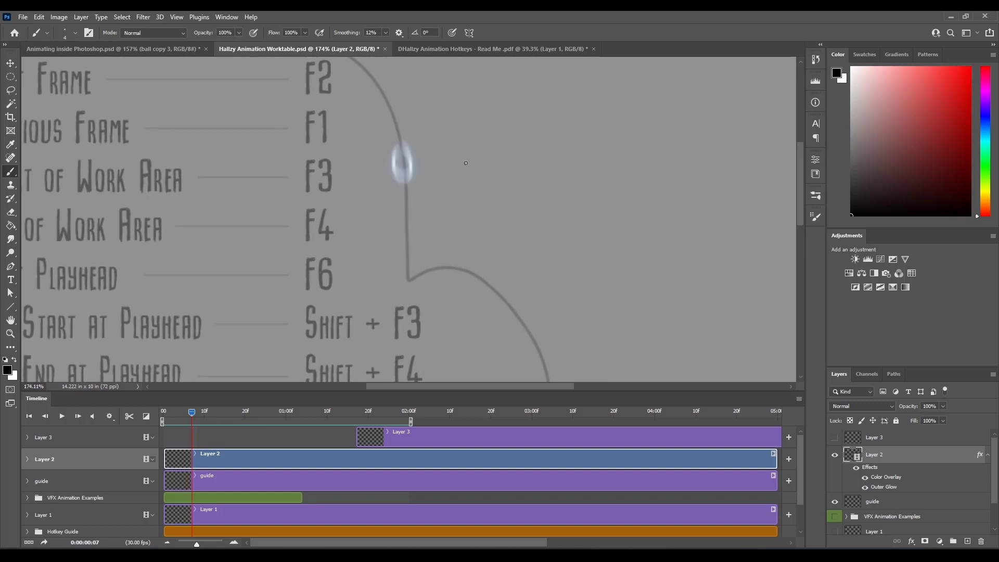
{"action": "key", "text": "F2"}
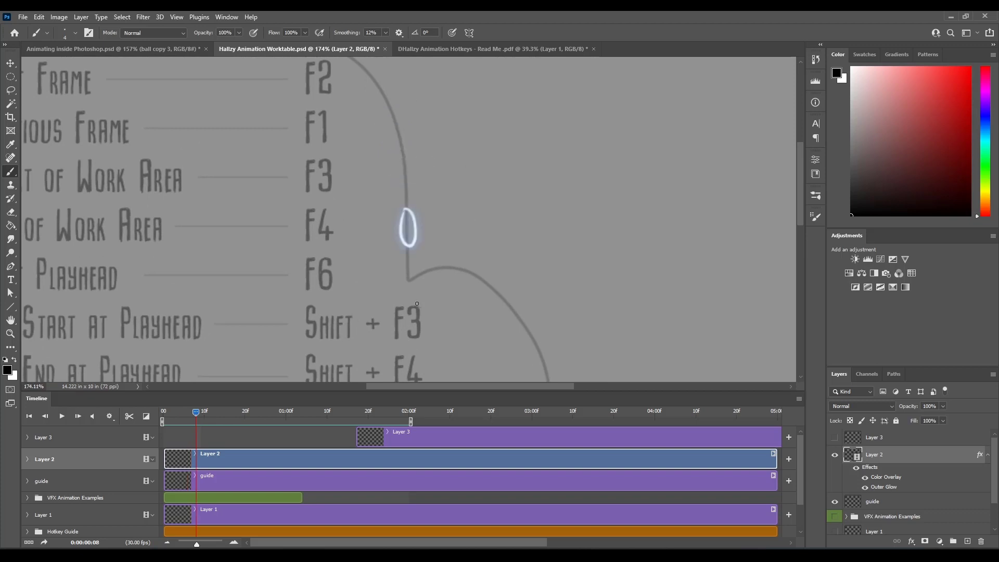
{"action": "key", "text": "F1"}
{"action": "key", "text": "F2"}
{"action": "key", "text": "F1"}
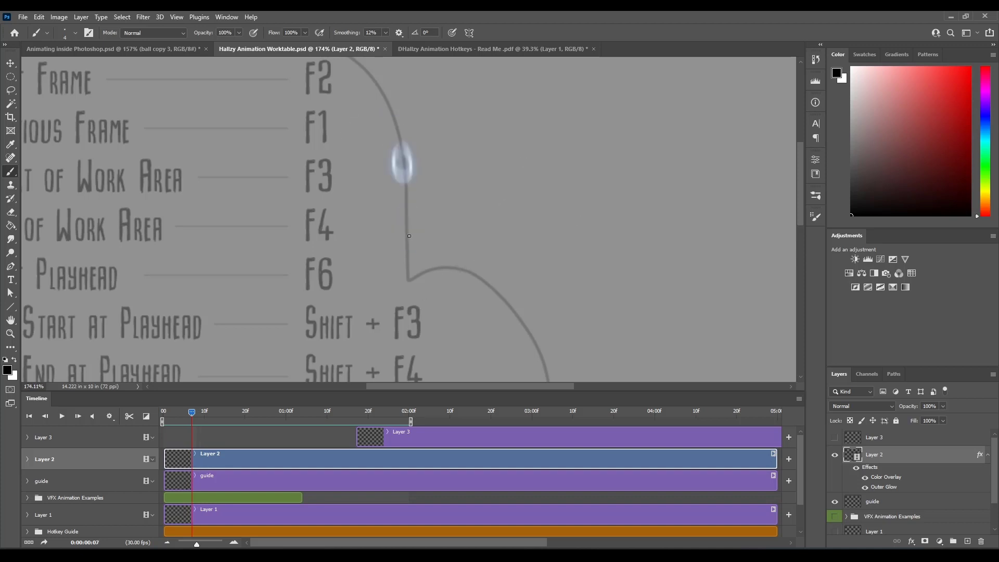
{"action": "key", "text": "F3"}
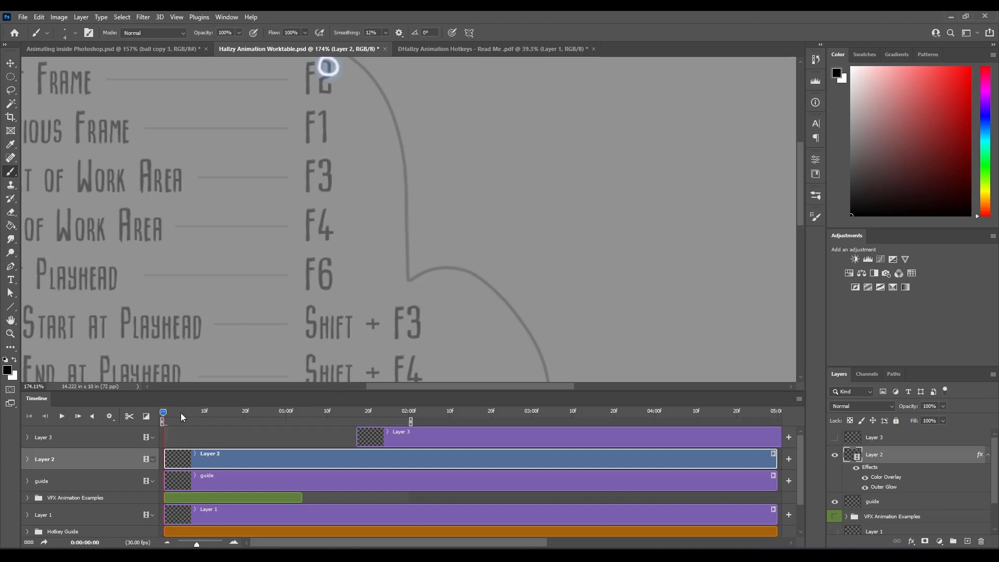
Apply the same -90° Motion Blur to the ball on frame 0:08 of Layer 2.
{"action": "mouse_move", "coordinate": [182, 417]}
{"action": "left_mouse_down"}
{"action": "mouse_move", "coordinate": [212, 416]}
{"action": "mouse_move", "coordinate": [180, 417]}
{"action": "mouse_move", "coordinate": [192, 417]}
{"action": "left_mouse_up"}
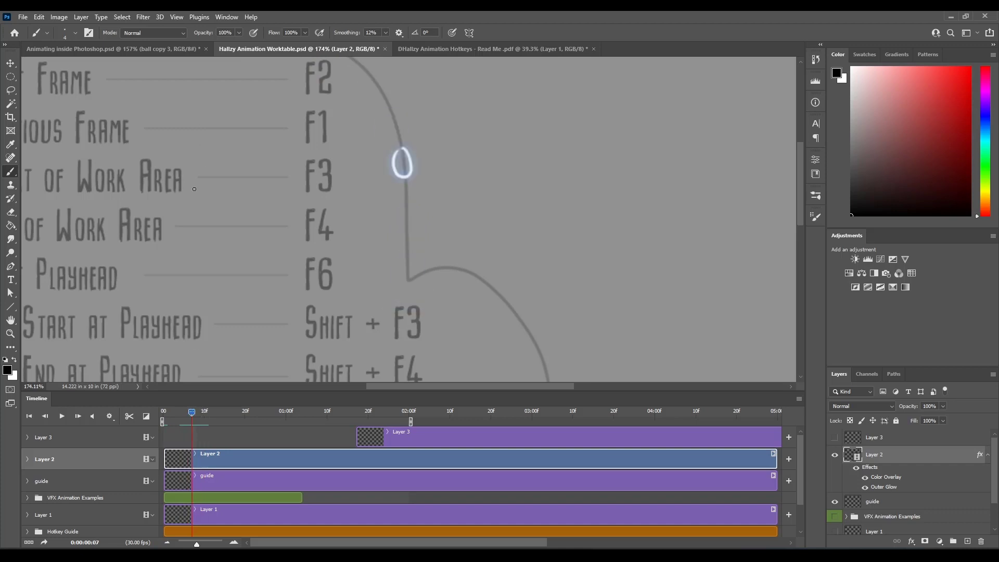
{"action": "key", "text": "F2"}
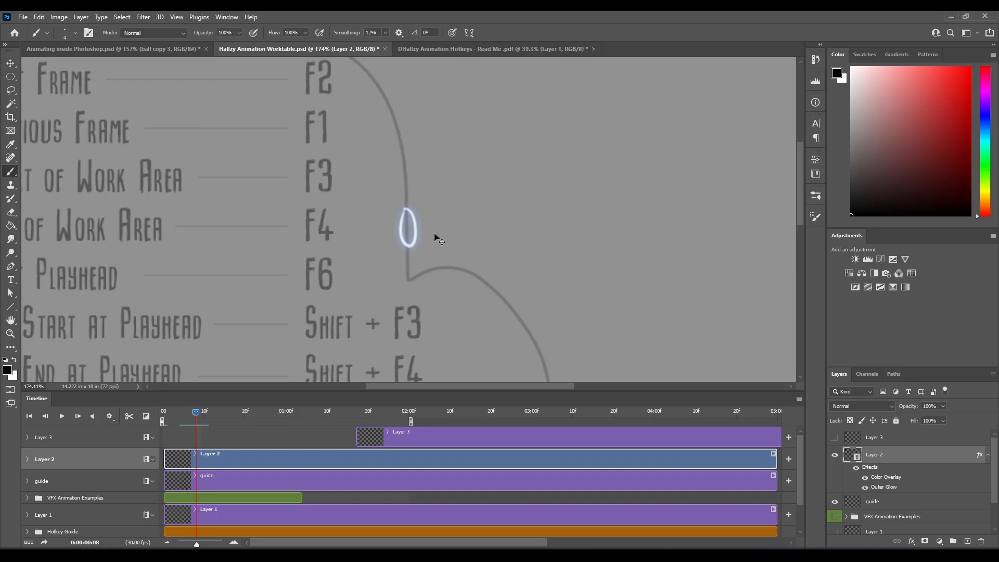
{"action": "key", "text": "ctrl+alt+f"}
{"action": "left_click", "coordinate": [142, 18]}
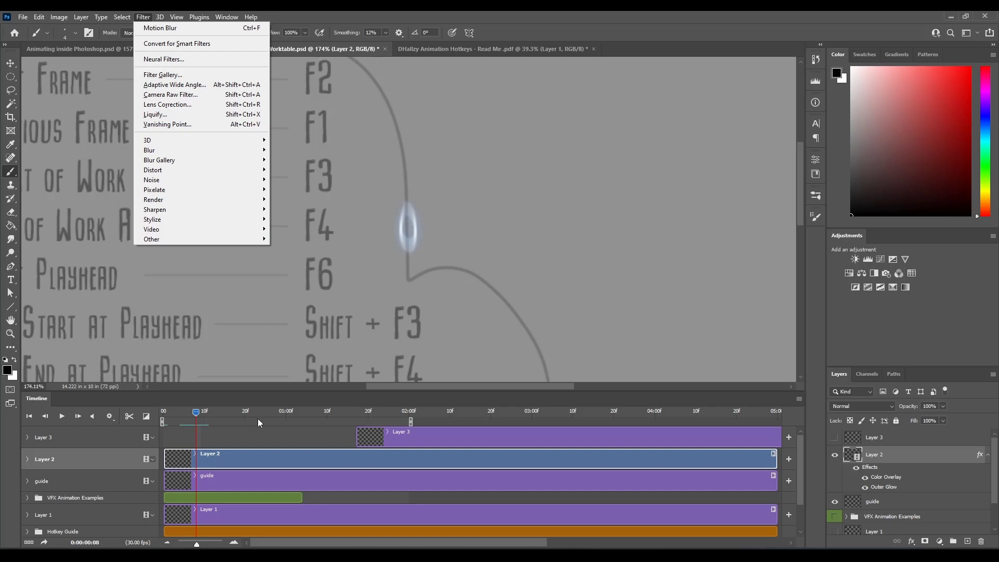
{"action": "left_click", "coordinate": [195, 413]}
Apply a Motion Blur to the ball on frame 0:07 with a -90° angle and 8-pixel distance.
{"action": "key", "text": "F1"}
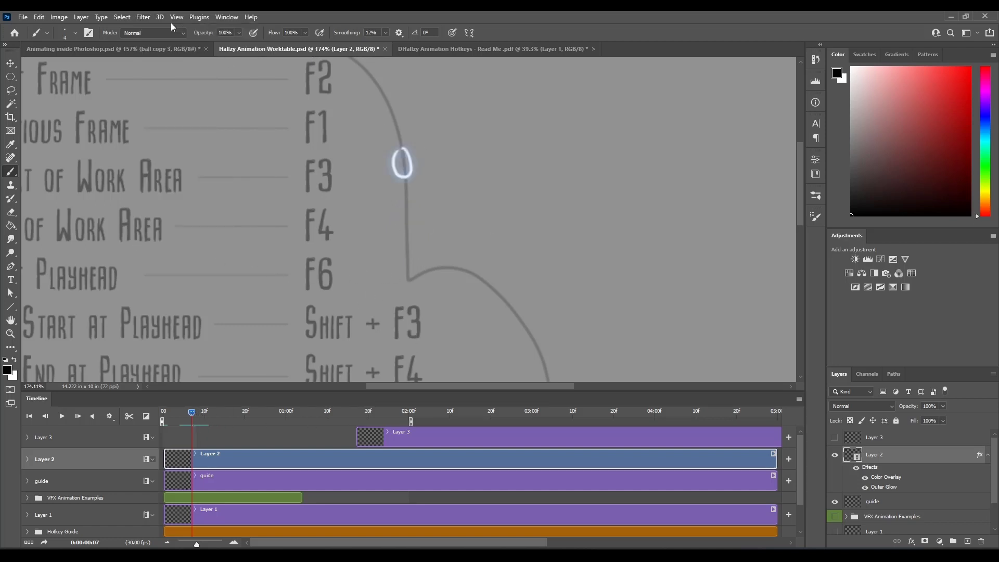
{"action": "left_click", "coordinate": [143, 17]}
{"action": "mouse_move", "coordinate": [255, 149]}
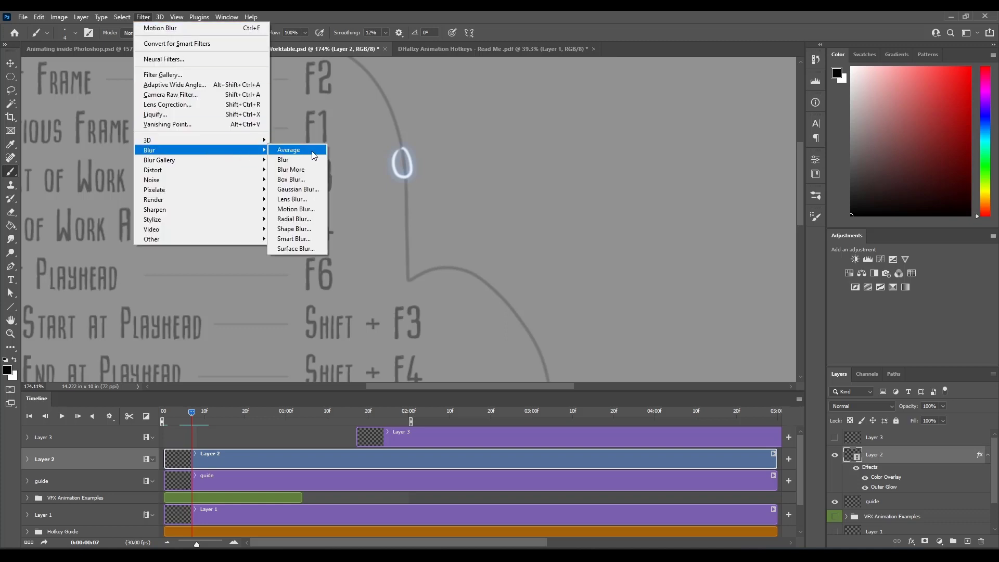
{"action": "left_click", "coordinate": [296, 208]}
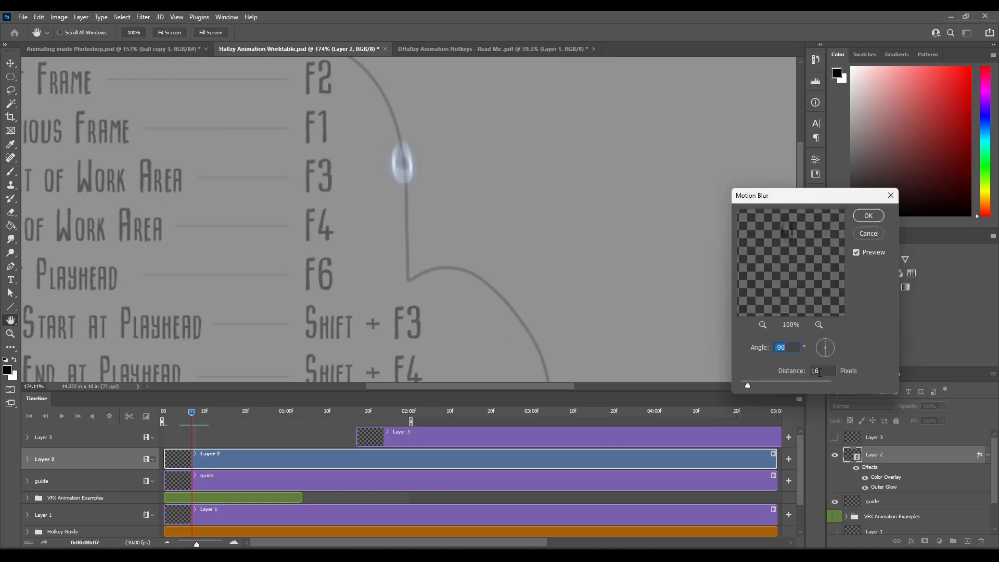
{"action": "left_click", "coordinate": [820, 372]}
{"action": "type", "text": "8"}
{"action": "left_click", "coordinate": [868, 216]}
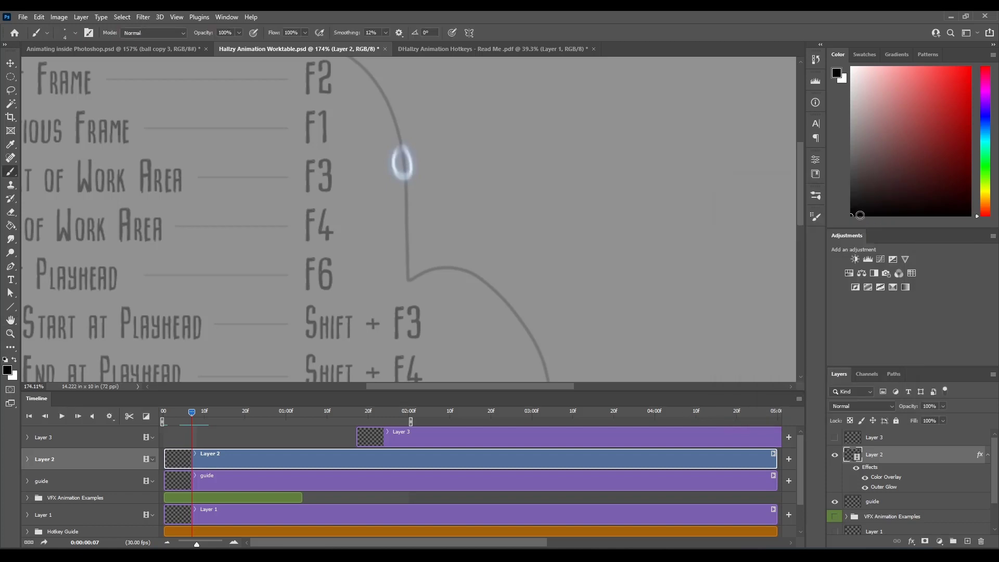
Review the ball on frames 0:08 and 0:09, then play back the whole animation with the blurred frames.
{"action": "key", "text": "F2"}
{"action": "key", "text": "F2"}
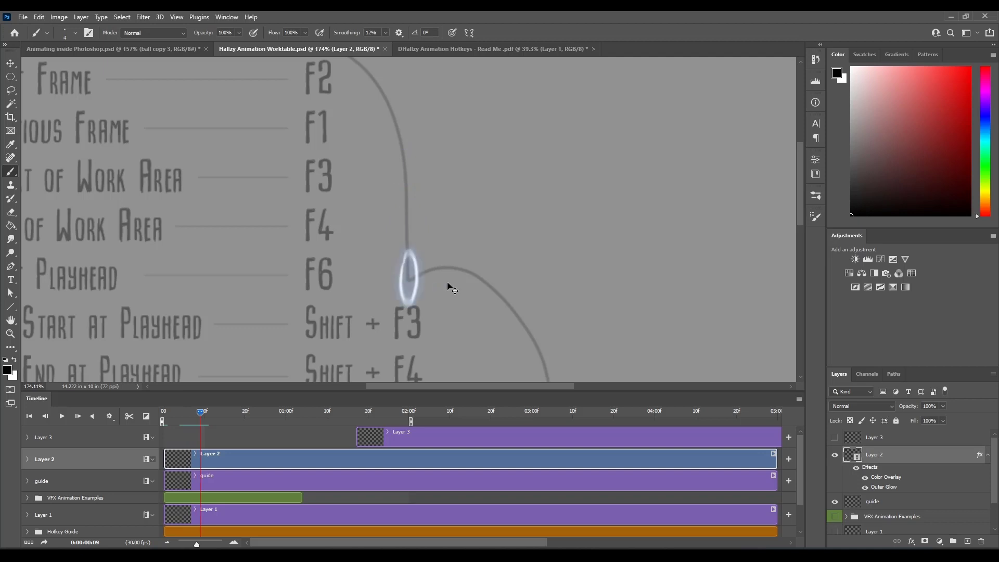
{"action": "left_click_drag", "start_coordinate": [200, 413], "coordinate": [192, 419]}
{"action": "key", "text": "ctrl+0"}
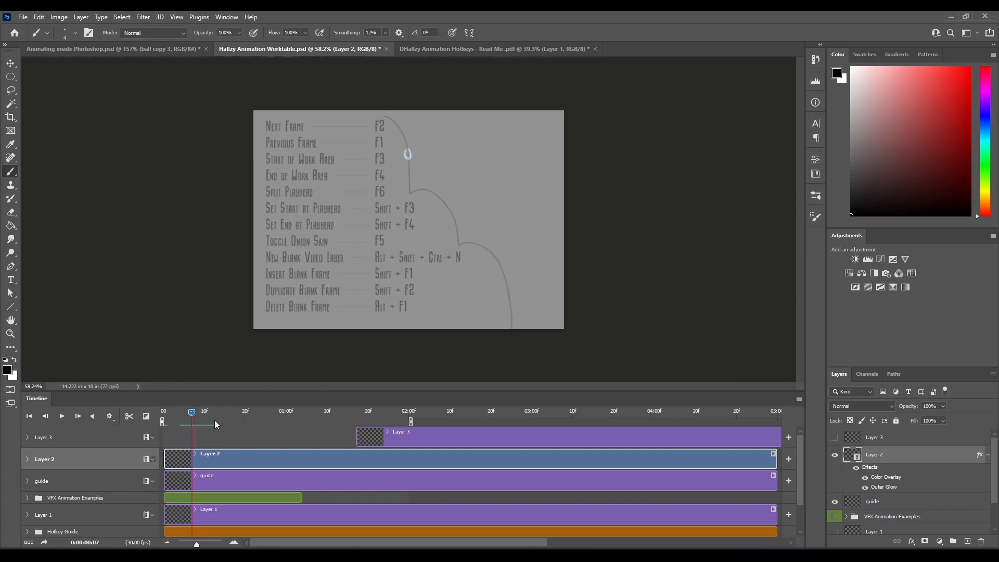
{"action": "key", "text": "space"}
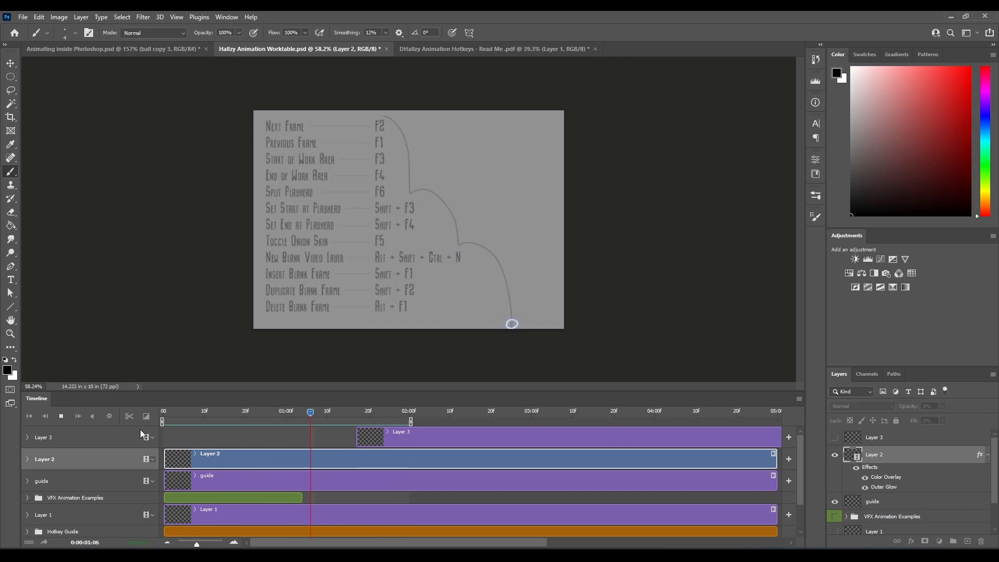
{"action": "key", "text": "space"}
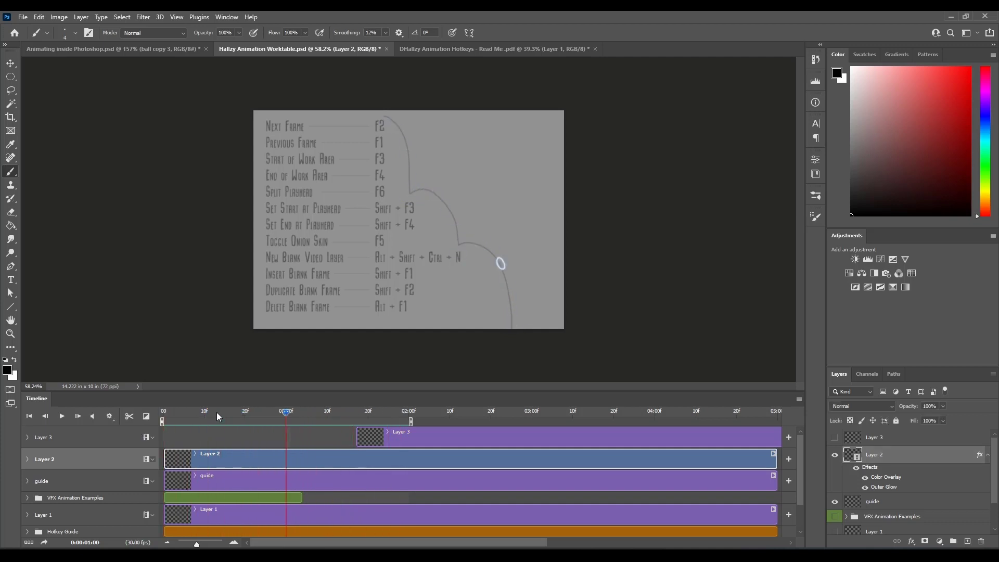
Play back the bouncing ball animation and return to its first frame.
{"action": "left_click_drag", "start_coordinate": [216, 412], "coordinate": [193, 411]}
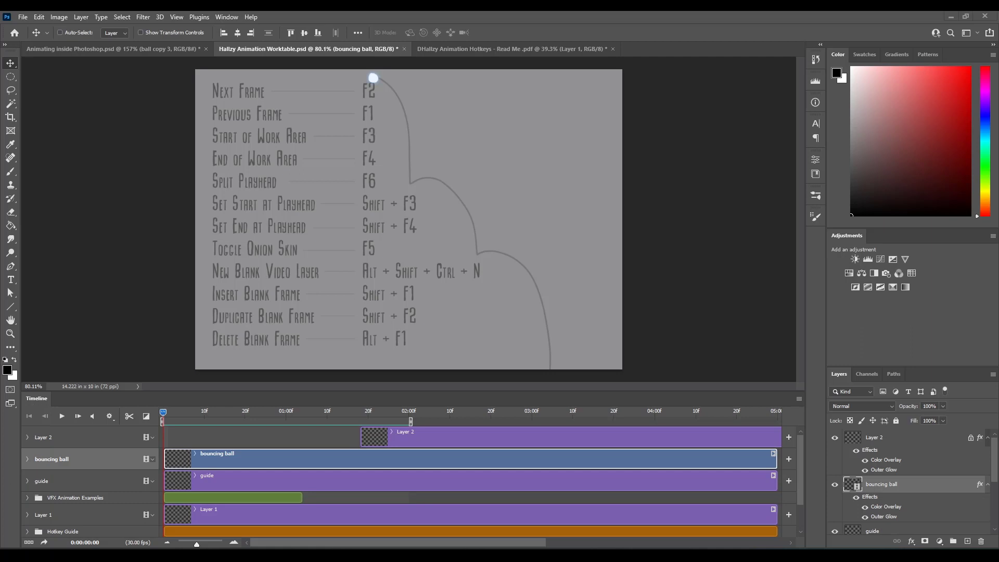
{"action": "left_click", "coordinate": [172, 414]}
{"action": "key", "text": "space"}
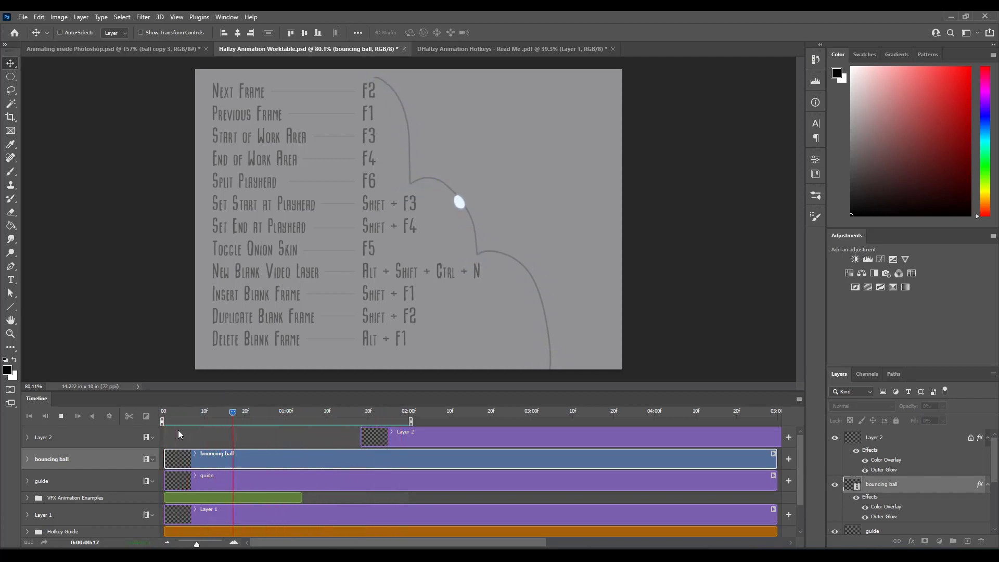
{"action": "left_click", "coordinate": [233, 412]}
{"action": "left_click_drag", "start_coordinate": [232, 414], "coordinate": [163, 413]}
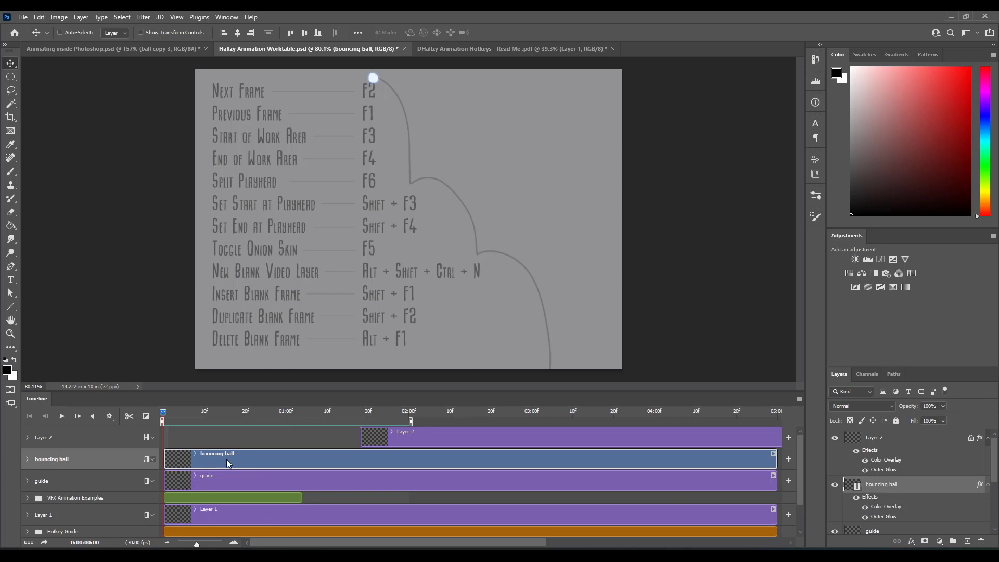
Try animating the bouncing ball layer's Position with keyframes at 0:07 and about 0:18, shifting the ball up and right, and remove the keyframes.
{"action": "left_click", "coordinate": [27, 459]}
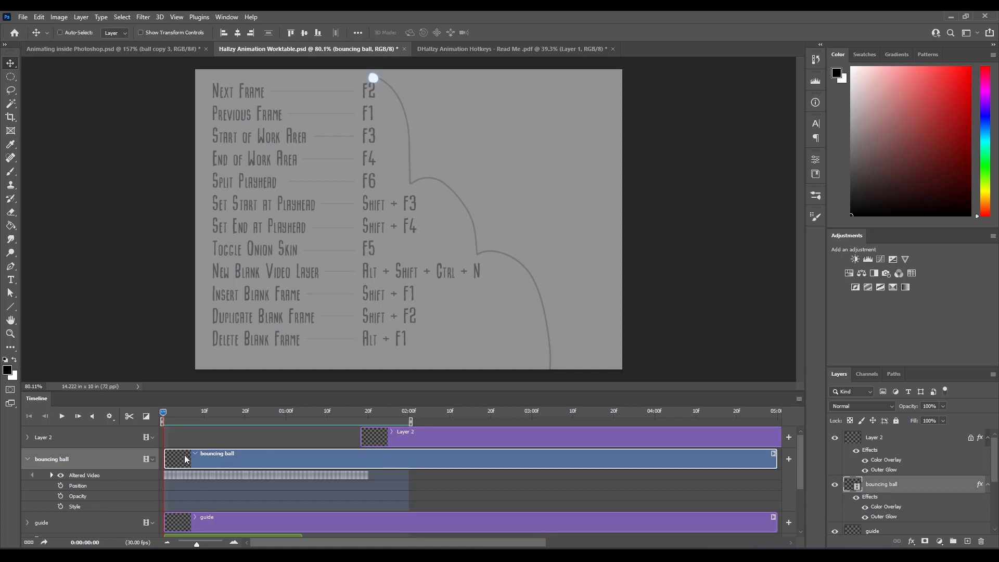
{"action": "left_click_drag", "start_coordinate": [177, 417], "coordinate": [191, 411]}
{"action": "left_click", "coordinate": [61, 486]}
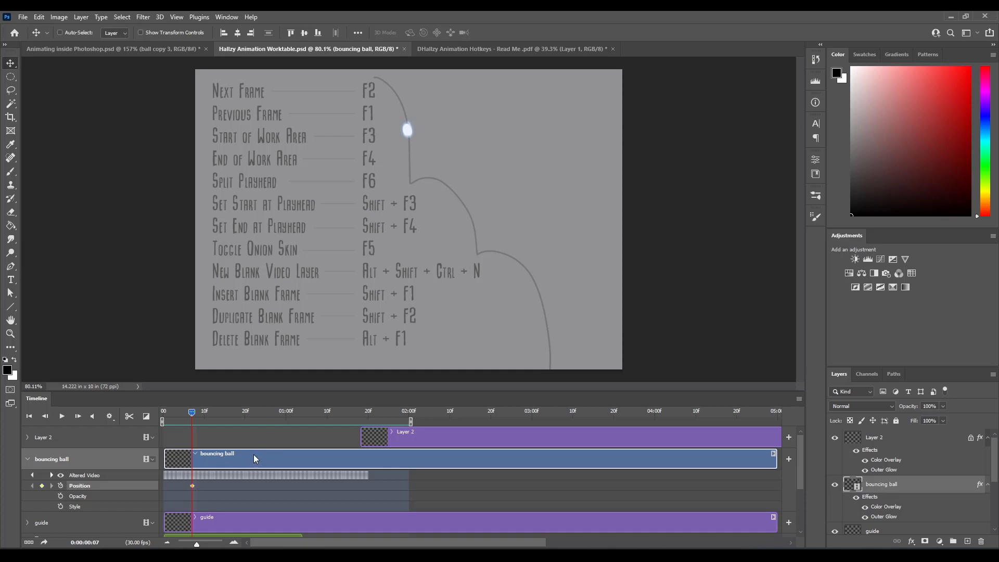
{"action": "left_click_drag", "start_coordinate": [194, 412], "coordinate": [236, 415]}
{"action": "left_click_drag", "start_coordinate": [479, 264], "coordinate": [556, 216]}
{"action": "left_click_drag", "start_coordinate": [233, 416], "coordinate": [189, 422]}
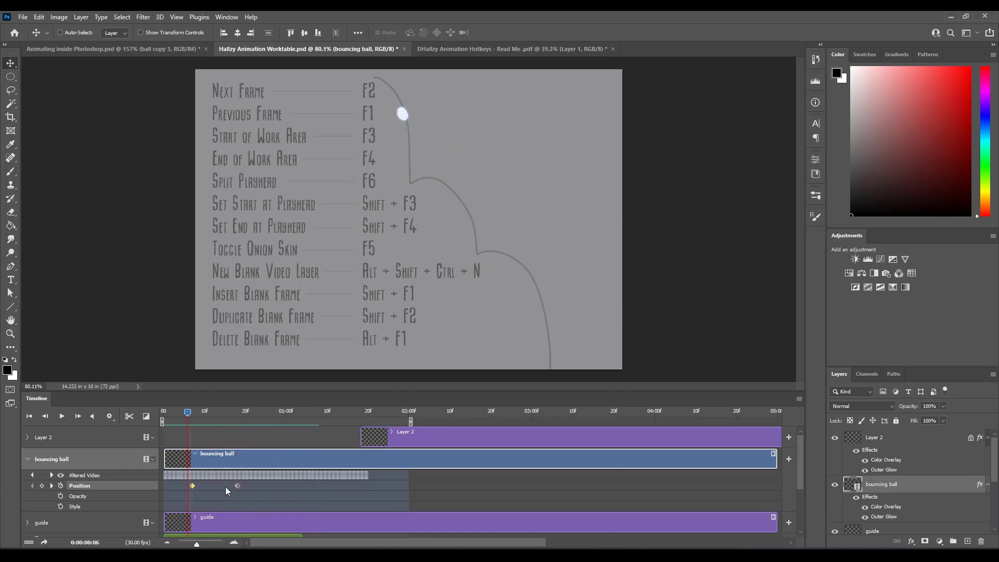
{"action": "left_click", "coordinate": [60, 486]}
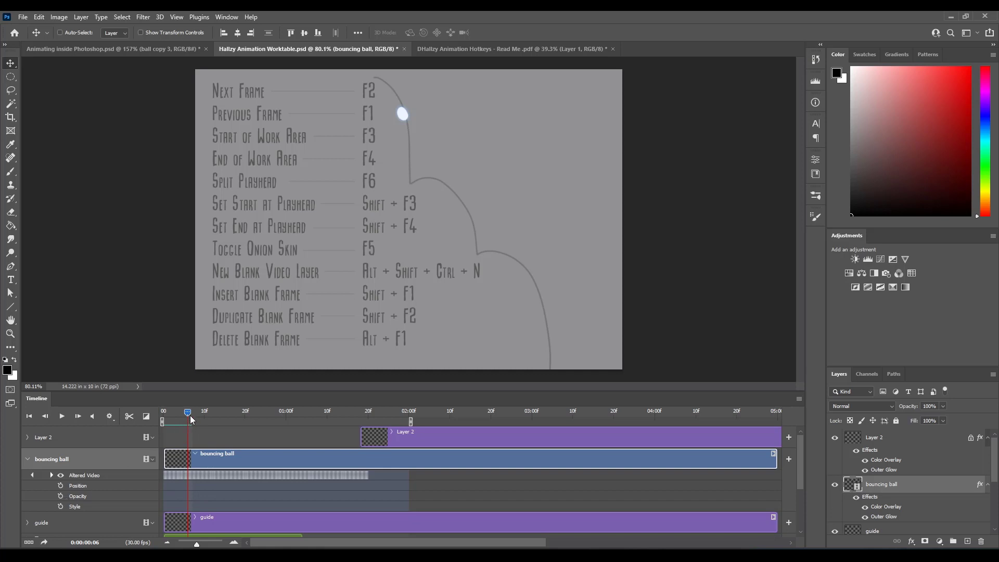
Try fading the bouncing ball layer with Opacity keyframes at 0:10 and 1:00, preview the fade, and remove the keyframes.
{"action": "left_click_drag", "start_coordinate": [190, 415], "coordinate": [204, 416]}
{"action": "left_click", "coordinate": [61, 496]}
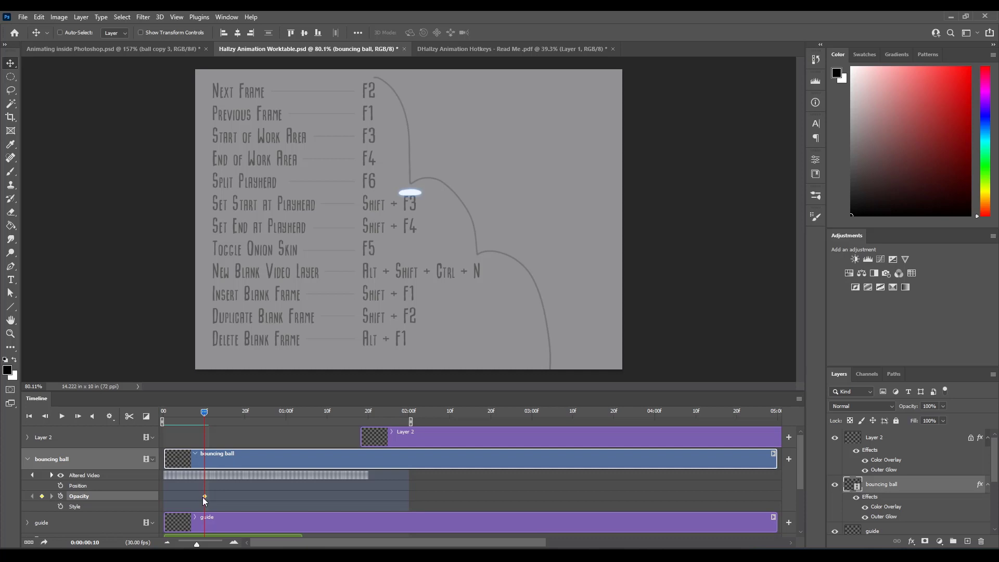
{"action": "key", "text": "space"}
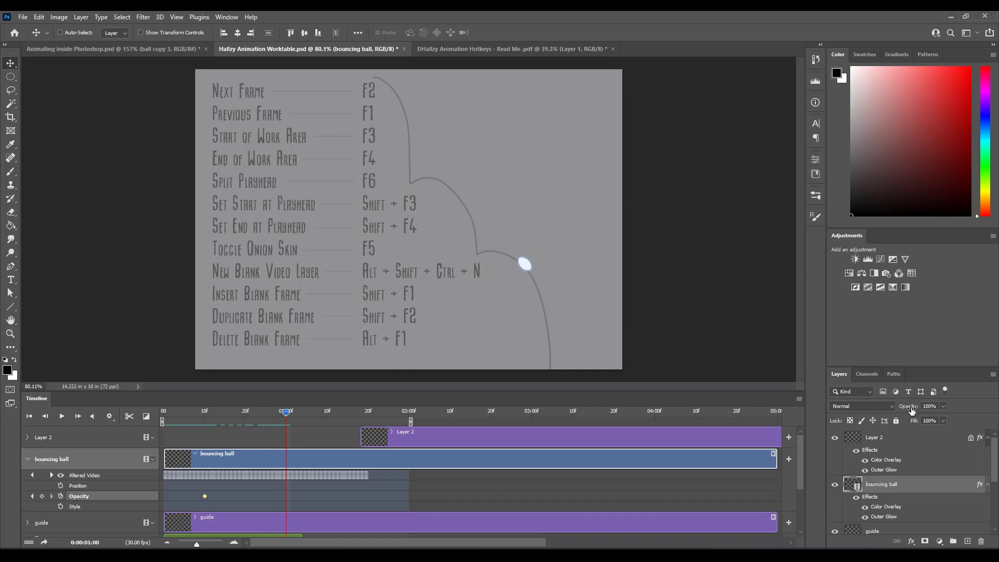
{"action": "left_click_drag", "start_coordinate": [908, 409], "coordinate": [623, 506]}
{"action": "left_click_drag", "start_coordinate": [286, 415], "coordinate": [214, 422]}
{"action": "left_click", "coordinate": [201, 413]}
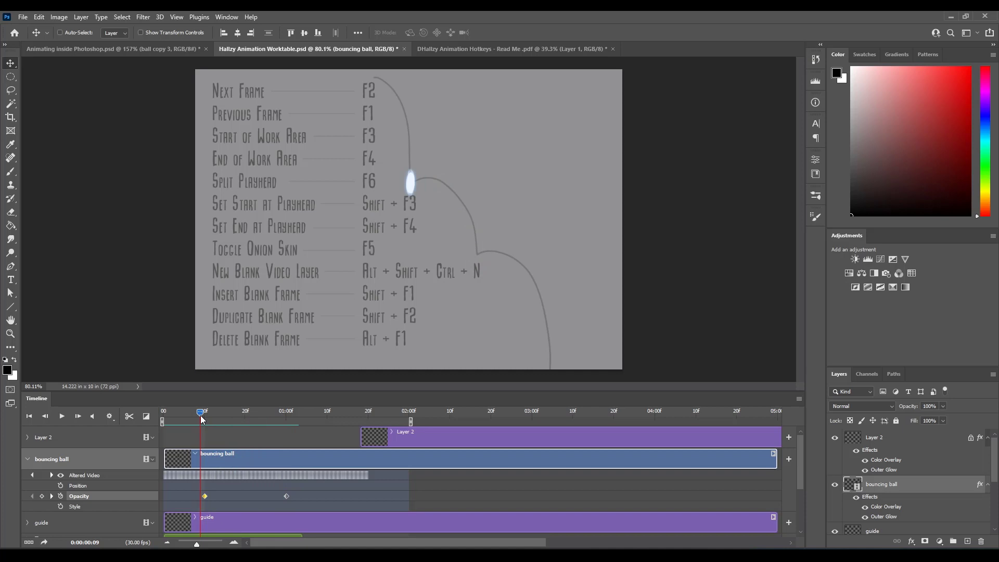
{"action": "left_click", "coordinate": [60, 497]}
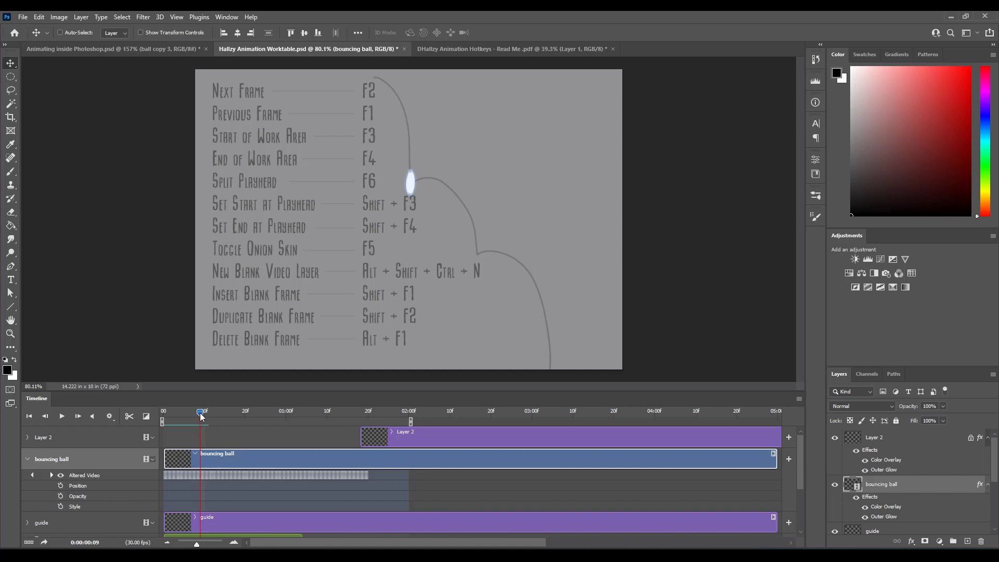
Go to frame 0:07 and hide all layer effects on the bouncing ball layer.
{"action": "left_click_drag", "start_coordinate": [200, 414], "coordinate": [182, 410]}
{"action": "left_click", "coordinate": [856, 498]}
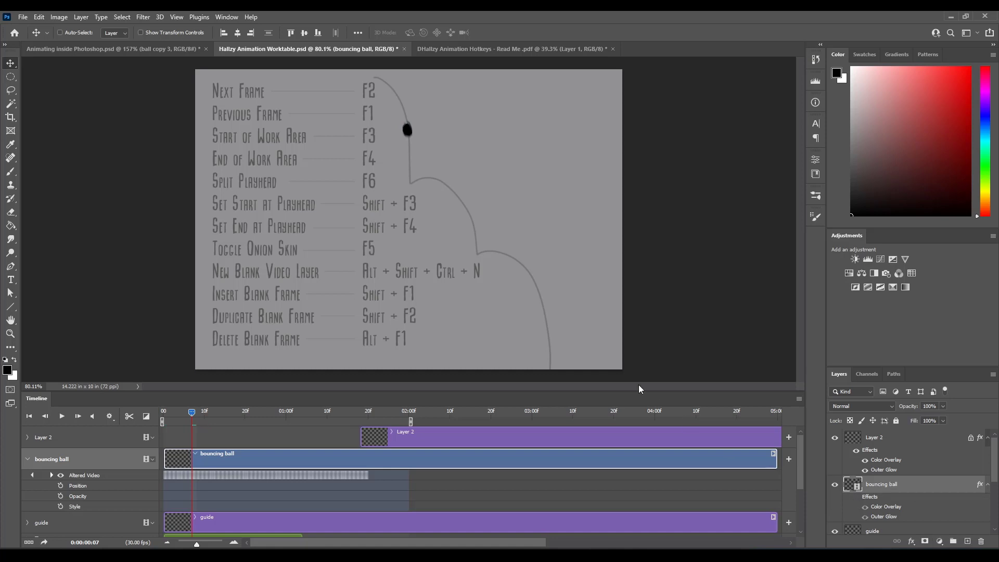
Show the bouncing ball layer's effects and enable Style keyframing with a first keyframe at frame 10, where the ball is squashed.
{"action": "left_click", "coordinate": [856, 497]}
{"action": "mouse_move", "coordinate": [192, 414]}
{"action": "left_mouse_down"}
{"action": "mouse_move", "coordinate": [214, 415]}
{"action": "mouse_move", "coordinate": [204, 415]}
{"action": "left_mouse_up"}
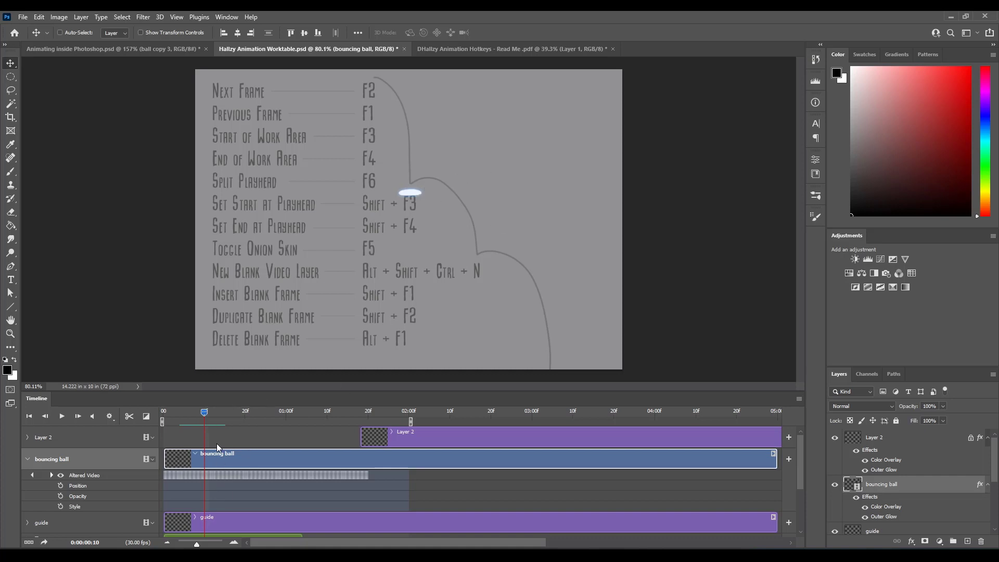
{"action": "left_click_drag", "start_coordinate": [199, 413], "coordinate": [206, 414]}
{"action": "scroll", "coordinate": [421, 192], "scroll_direction": "up", "scroll_amount": 2}
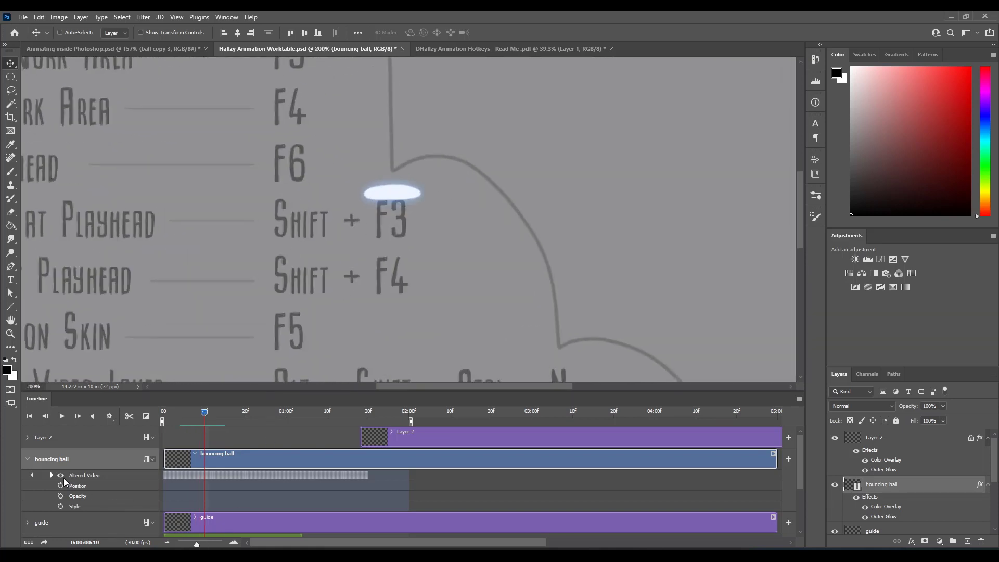
{"action": "left_click", "coordinate": [60, 506]}
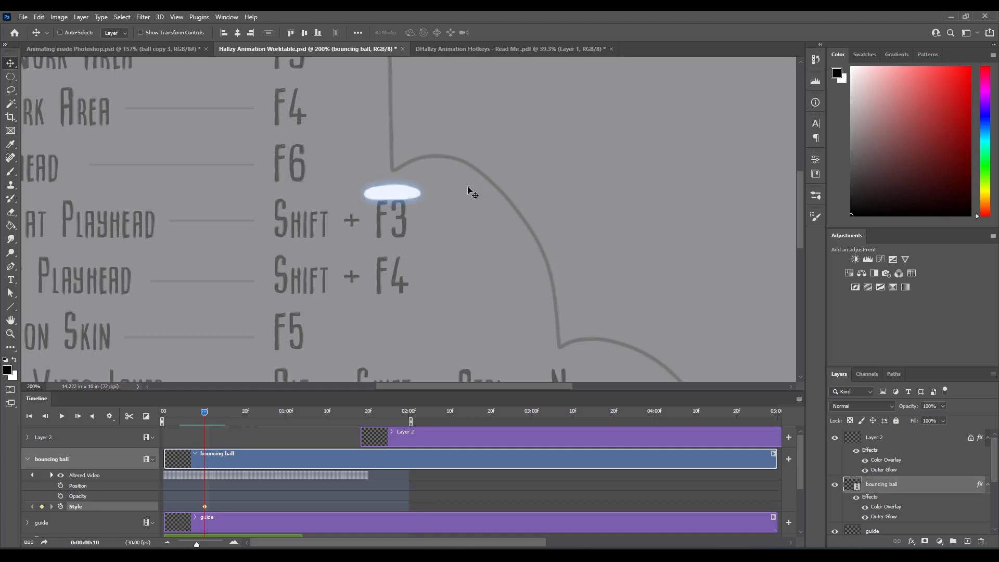
At frame 9, set the bouncing ball layer's Color Overlay and Outer Glow opacity to 0%.
{"action": "key", "text": "Left"}
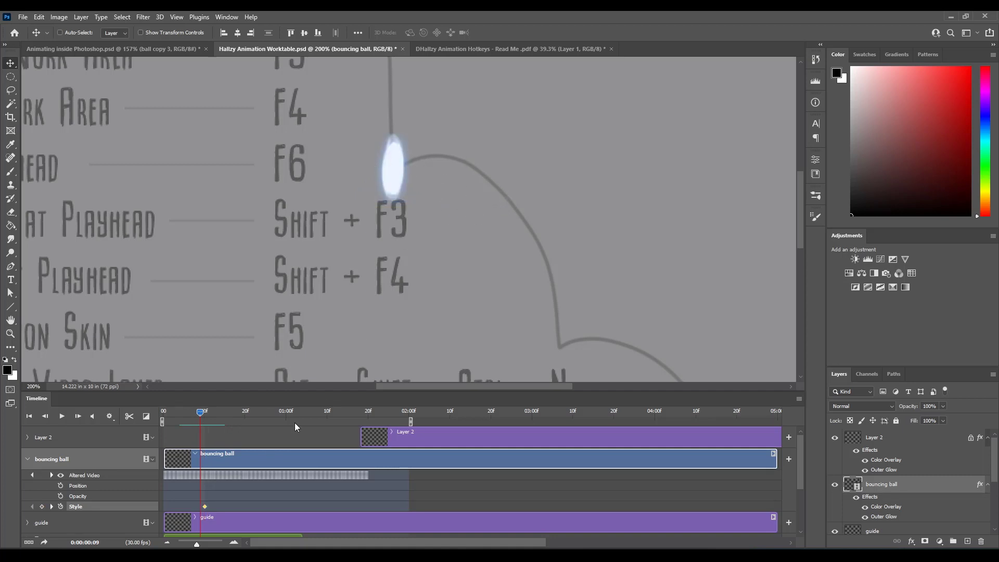
{"action": "double_click", "coordinate": [915, 502]}
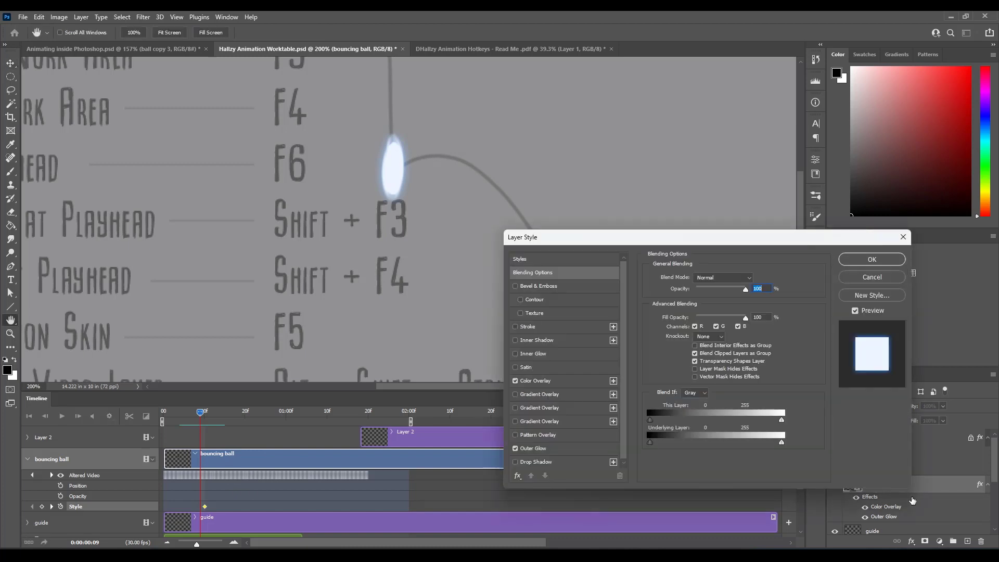
{"action": "left_click", "coordinate": [536, 381]}
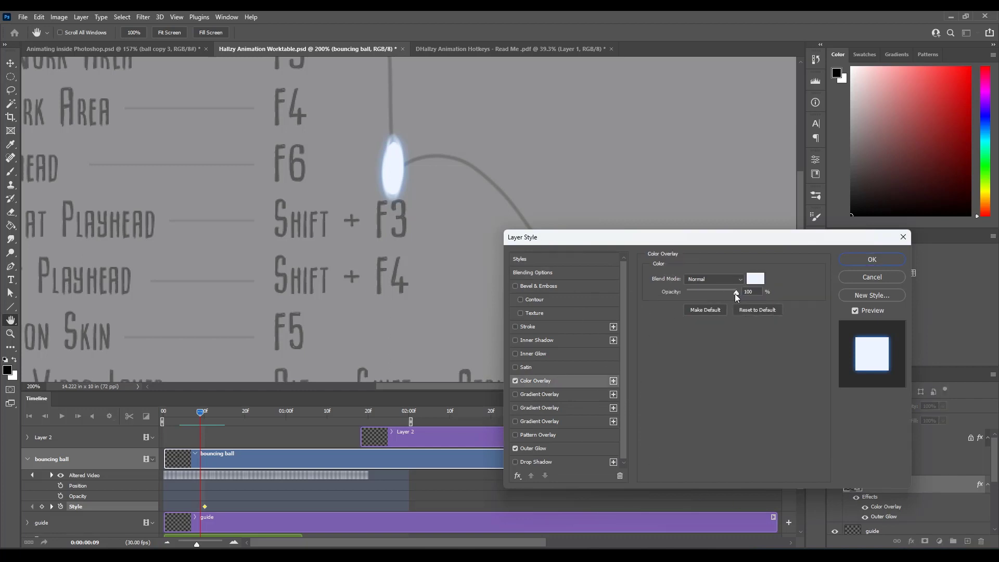
{"action": "left_click_drag", "start_coordinate": [736, 294], "coordinate": [687, 294]}
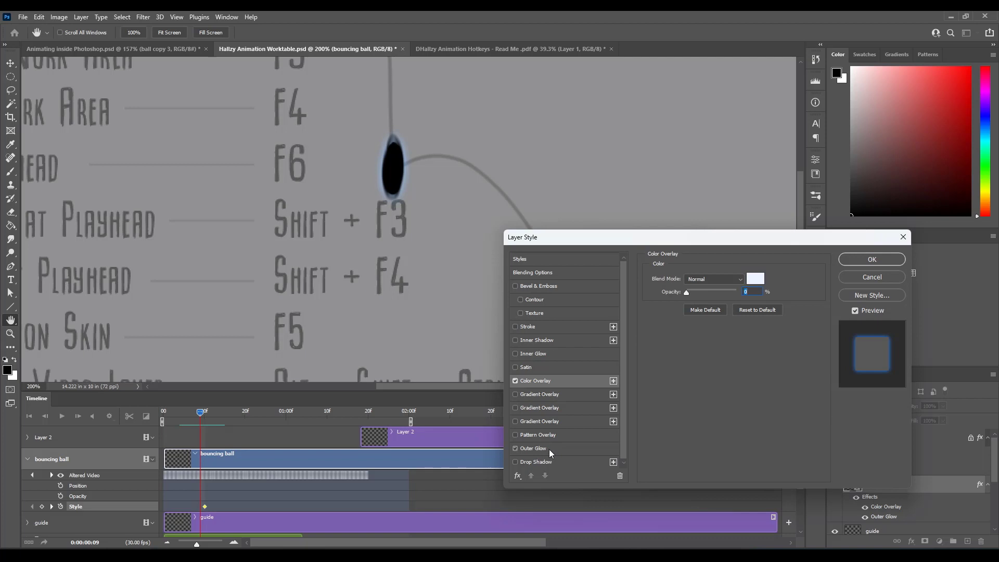
{"action": "left_click", "coordinate": [536, 449]}
{"action": "left_click_drag", "start_coordinate": [735, 290], "coordinate": [665, 301]}
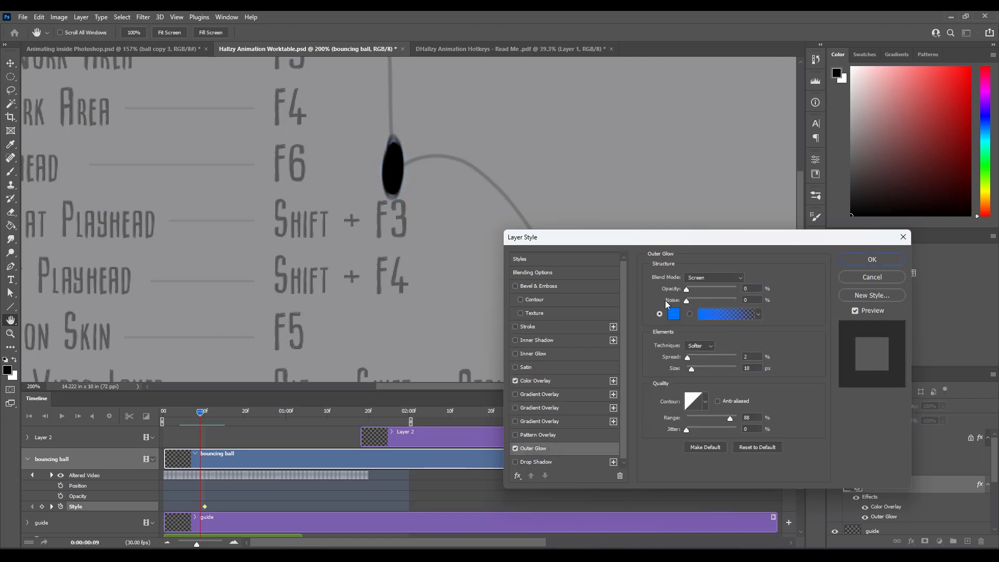
{"action": "left_click", "coordinate": [864, 259]}
{"action": "key", "text": "v"}
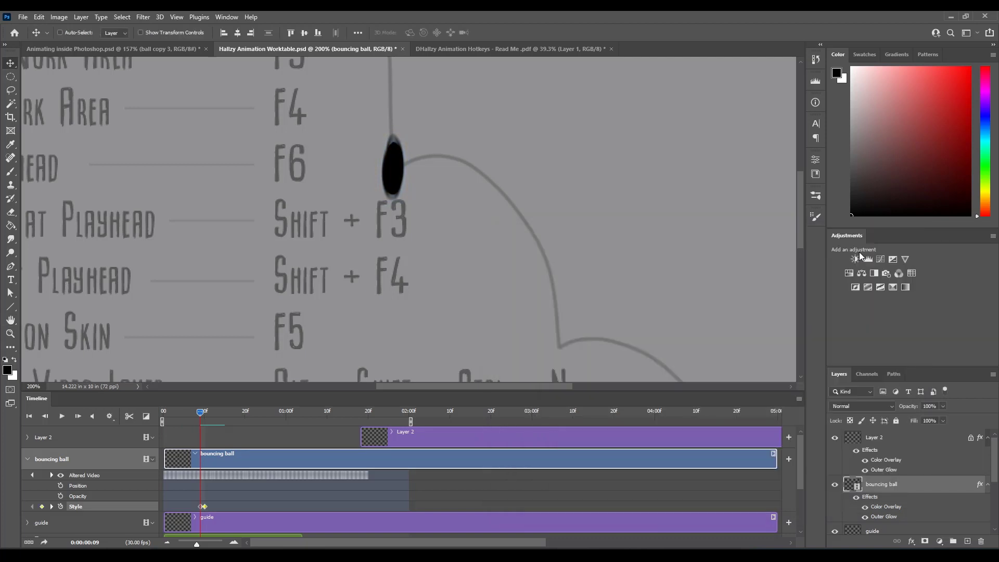
At frame 15, set the bouncing ball layer's Color Overlay and Outer Glow opacity to 0% to fade out the impact glow.
{"action": "key", "text": "Right"}
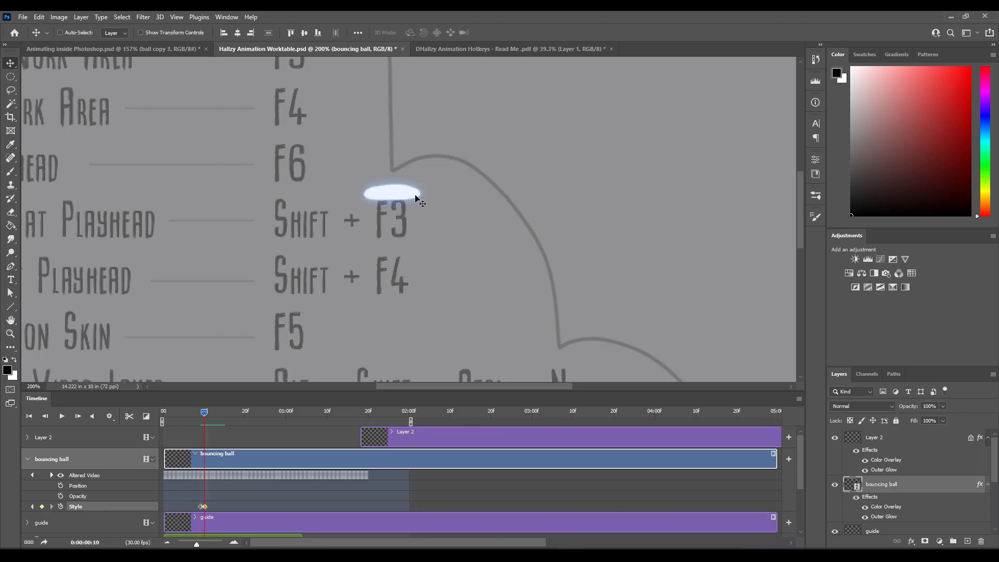
{"action": "left_click_drag", "start_coordinate": [207, 413], "coordinate": [225, 411]}
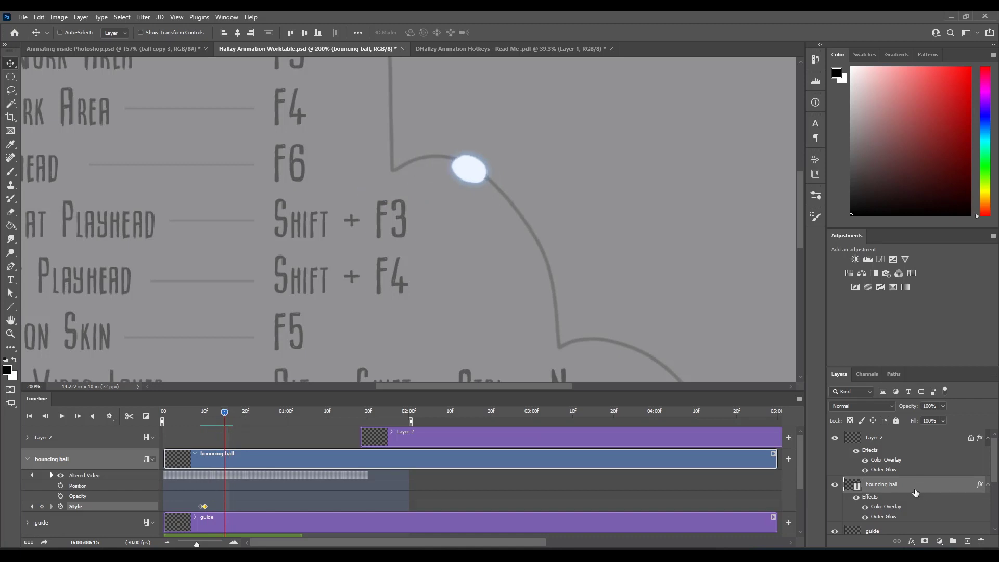
{"action": "double_click", "coordinate": [873, 496]}
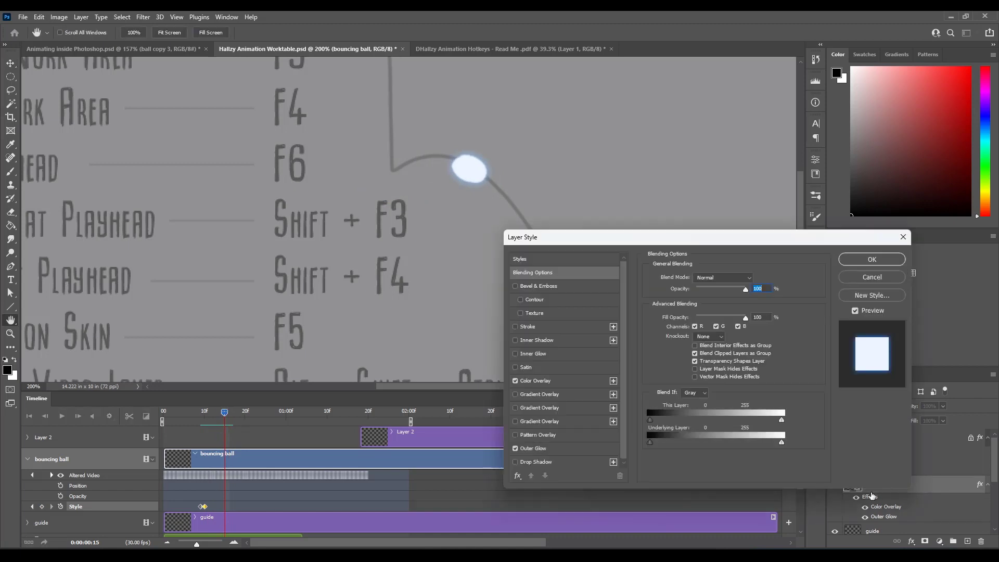
{"action": "left_click", "coordinate": [564, 380]}
{"action": "left_click_drag", "start_coordinate": [735, 292], "coordinate": [676, 295]}
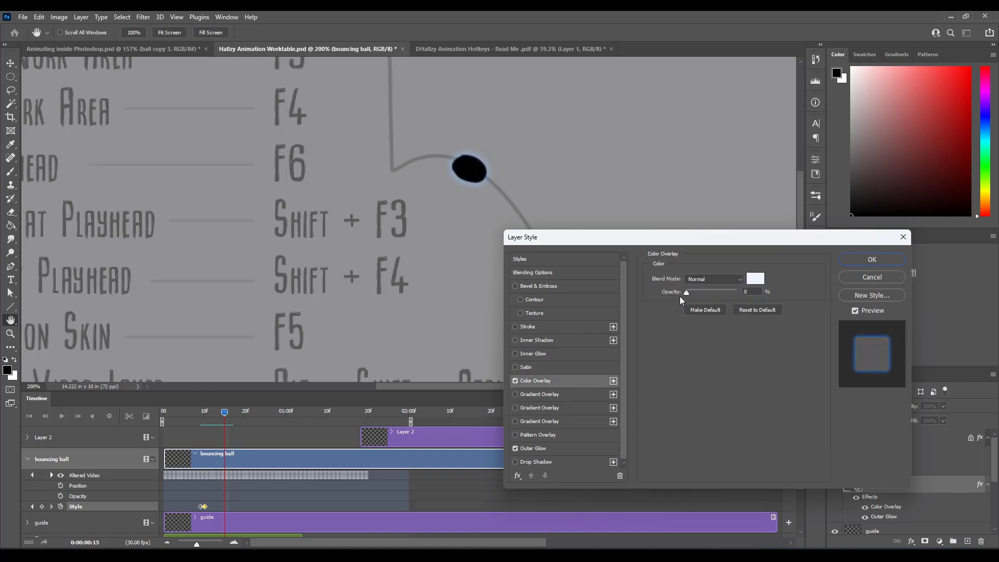
{"action": "left_click", "coordinate": [554, 449]}
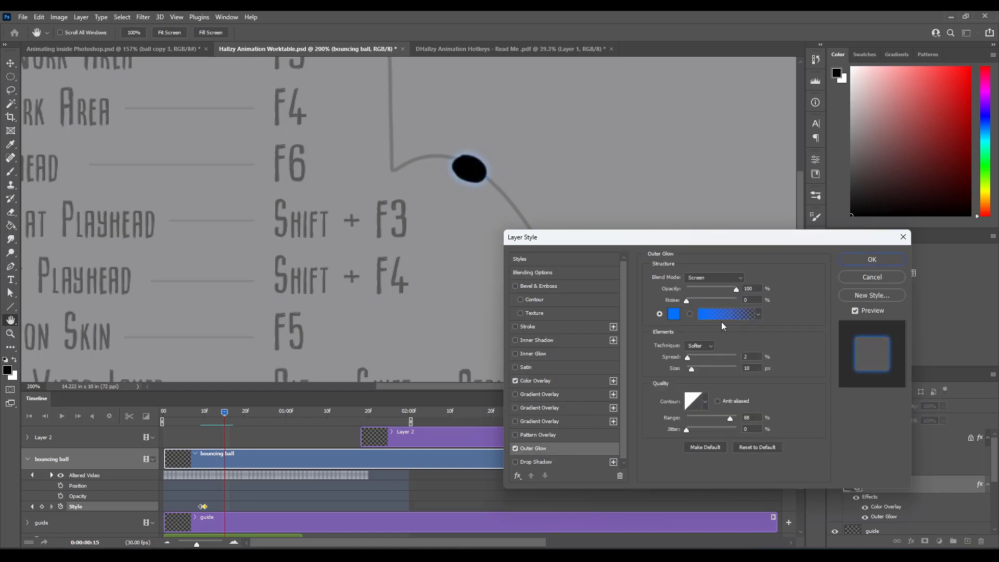
{"action": "left_click_drag", "start_coordinate": [735, 292], "coordinate": [686, 294]}
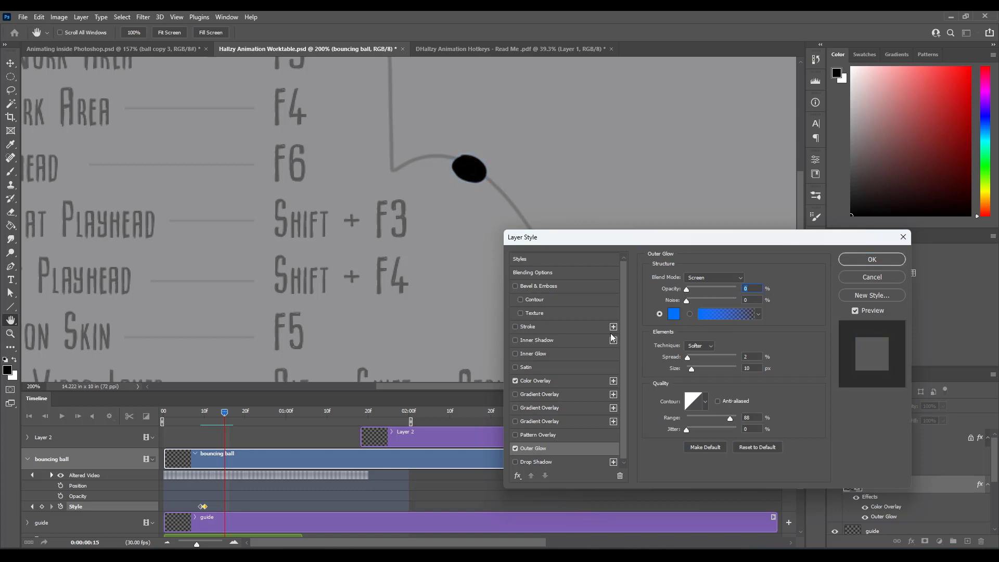
{"action": "left_click", "coordinate": [872, 259]}
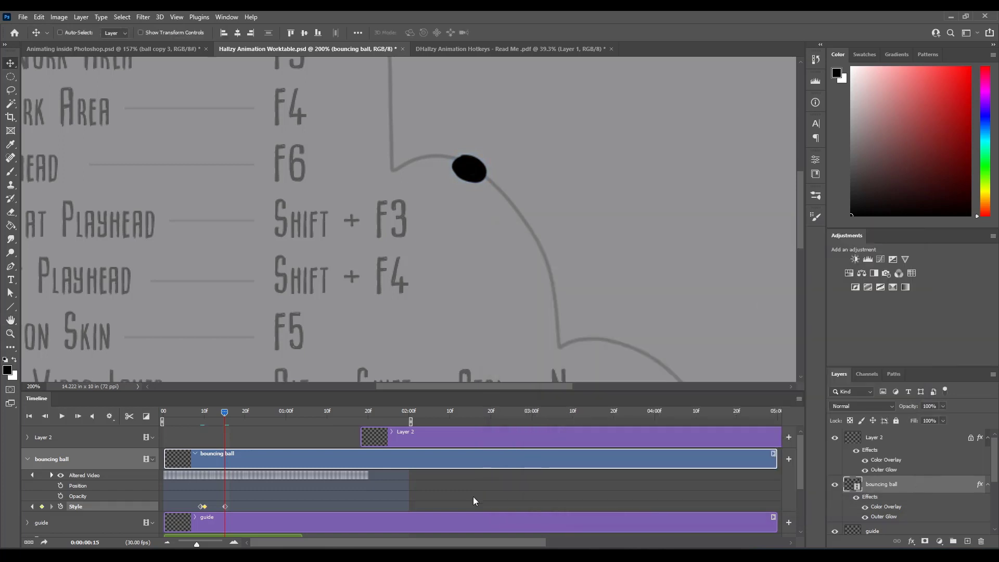
Step back and forth through frames 9 to 16 to examine how the ball's glow fades after the first bounce.
{"action": "key", "text": "Left"}
{"action": "key", "text": "Left"}
{"action": "key", "text": "Left"}
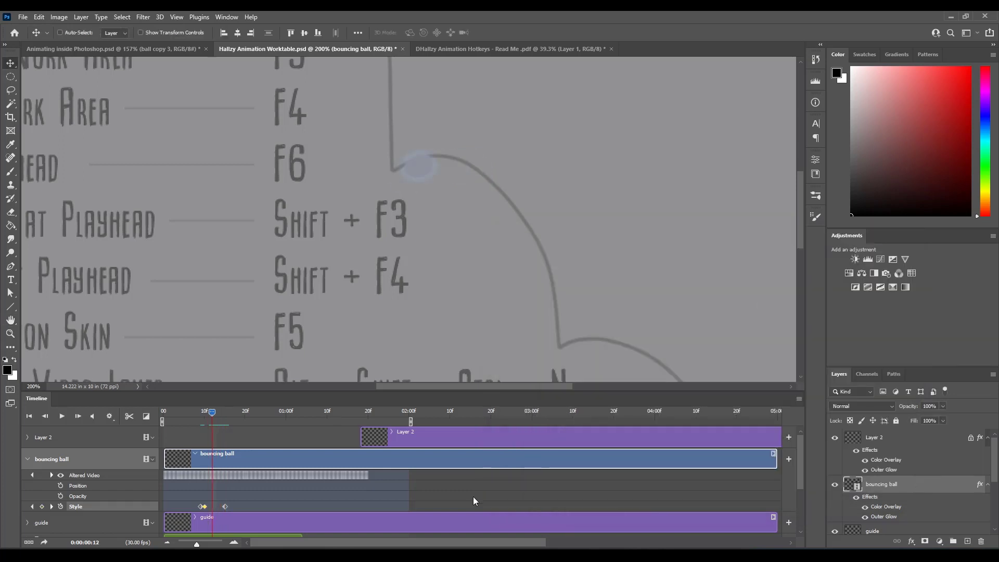
{"action": "key", "text": "Right"}
{"action": "key", "text": "Right"}
{"action": "key", "text": "Right"}
{"action": "key", "text": "Right"}
{"action": "key", "text": "Left"}
{"action": "key", "text": "Left"}
{"action": "key", "text": "Left"}
{"action": "key", "text": "Left"}
{"action": "key", "text": "Left"}
{"action": "key", "text": "Left"}
{"action": "key", "text": "Left"}
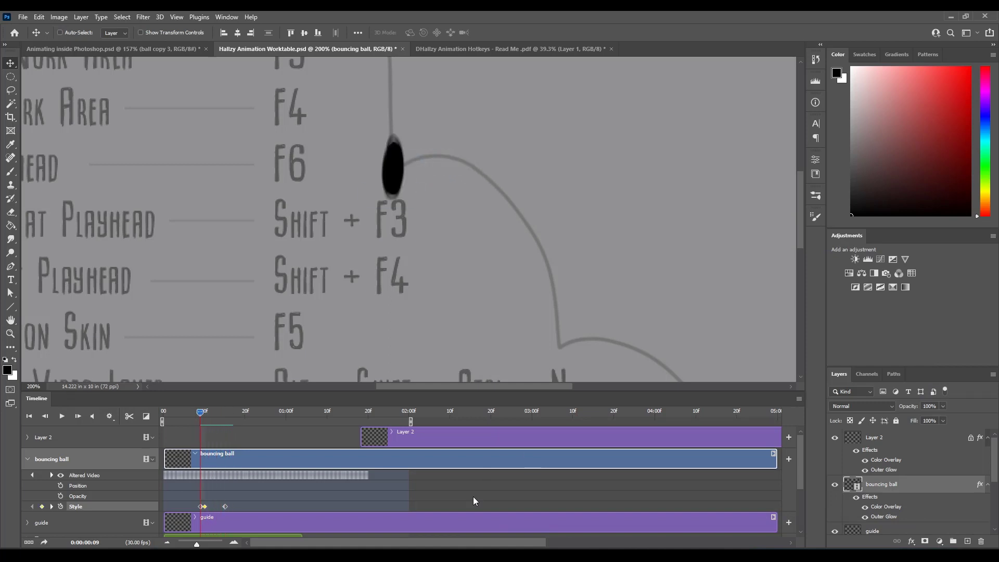
{"action": "key", "text": "Right"}
{"action": "key", "text": "Right"}
{"action": "key", "text": "Right"}
{"action": "key", "text": "Right"}
{"action": "key", "text": "Right"}
{"action": "key", "text": "Right"}
{"action": "key", "text": "Right"}
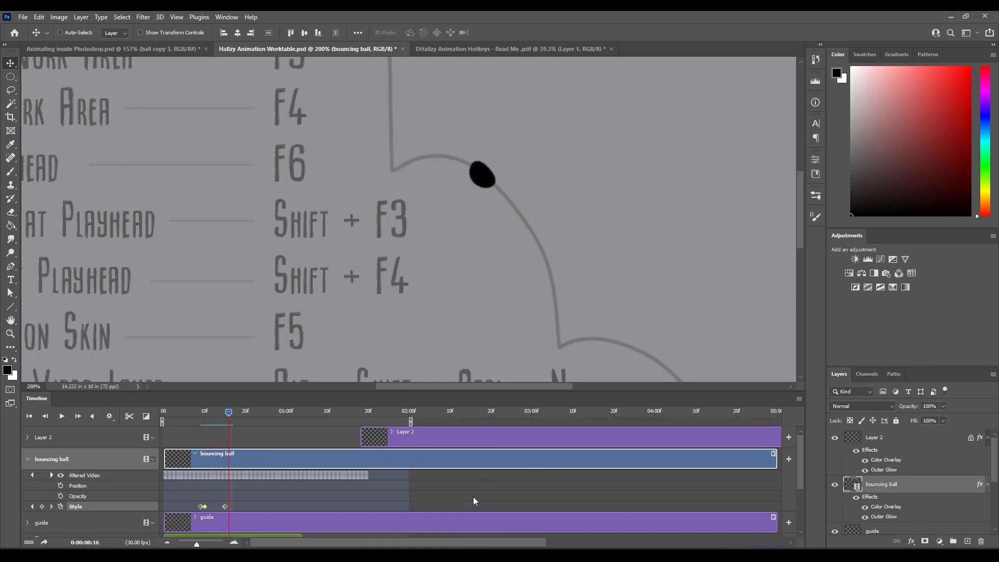
At frame 12, change the bouncing ball layer's Color Overlay colour to bright blue #2c8fff.
{"action": "key", "text": "Left"}
{"action": "key", "text": "Left"}
{"action": "key", "text": "Left"}
{"action": "key", "text": "Left"}
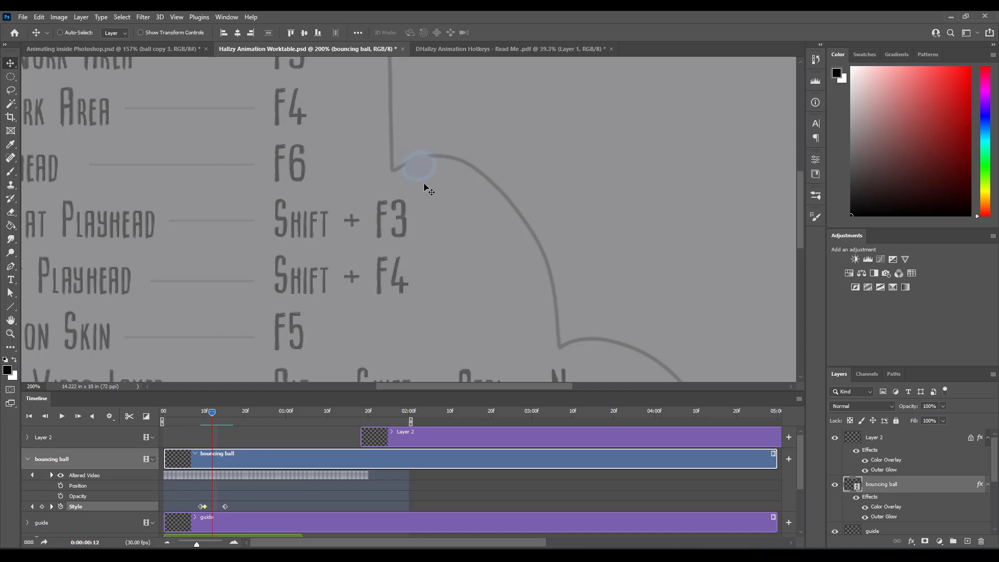
{"action": "double_click", "coordinate": [935, 490]}
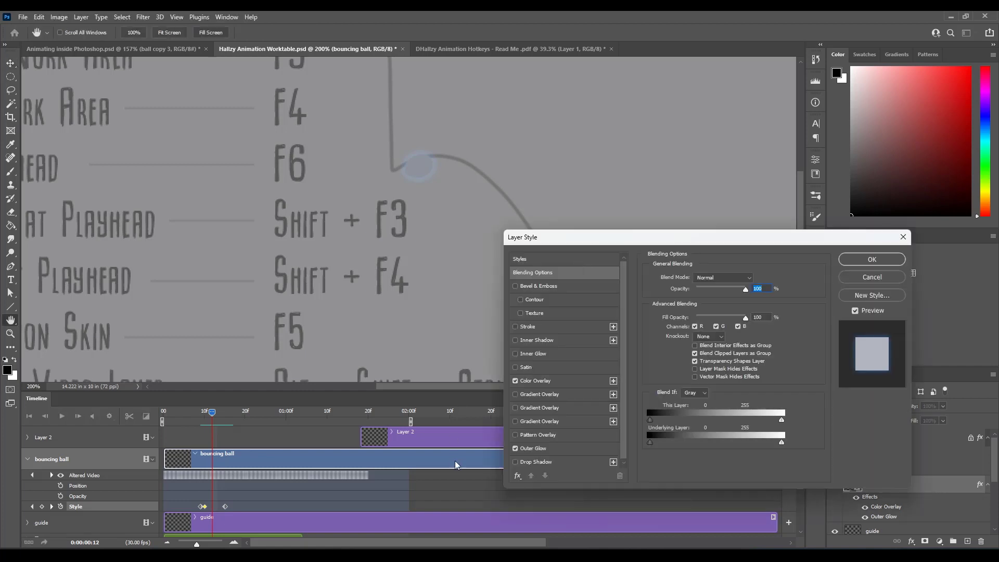
{"action": "left_click", "coordinate": [568, 382]}
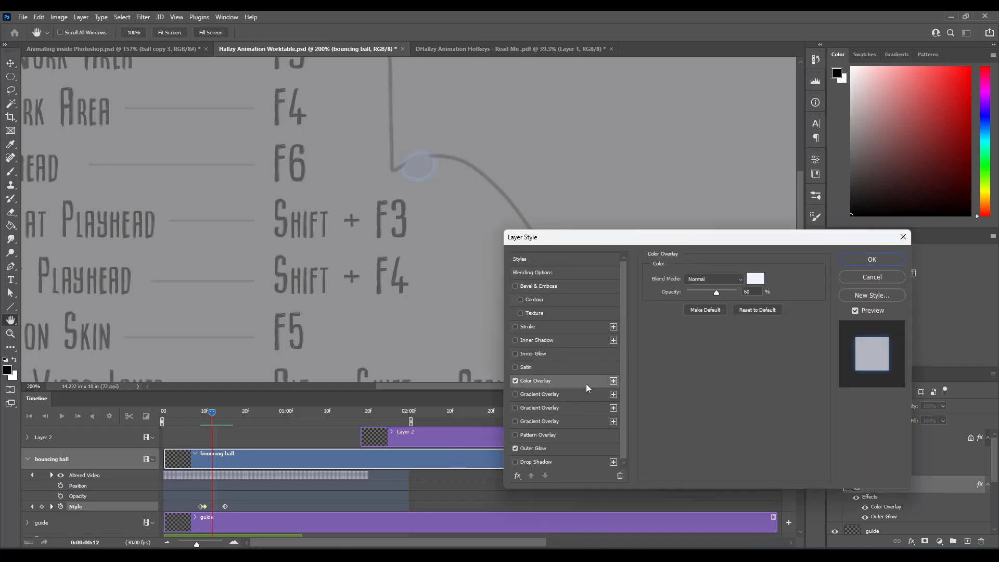
{"action": "left_click", "coordinate": [755, 279]}
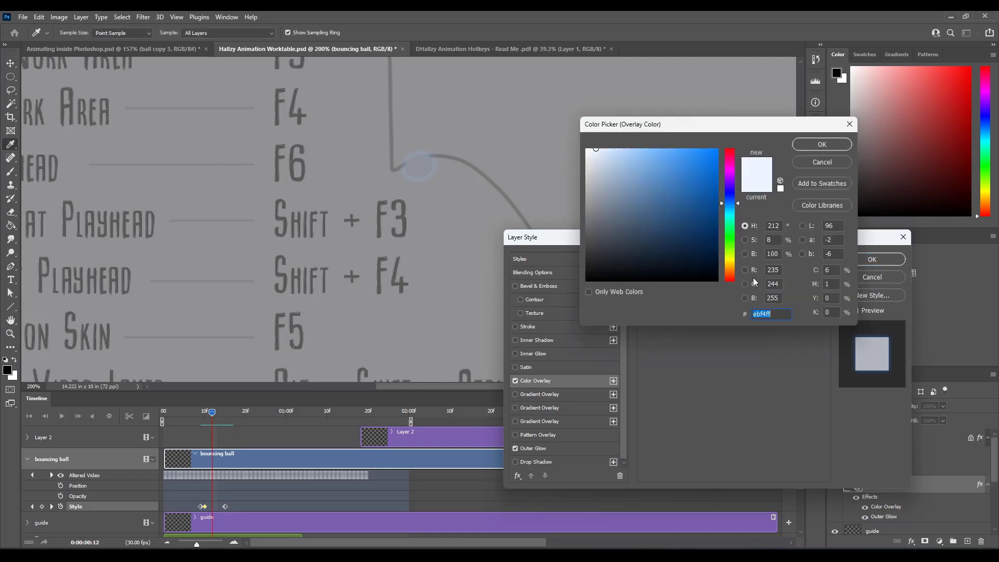
{"action": "left_click_drag", "start_coordinate": [684, 171], "coordinate": [696, 142]}
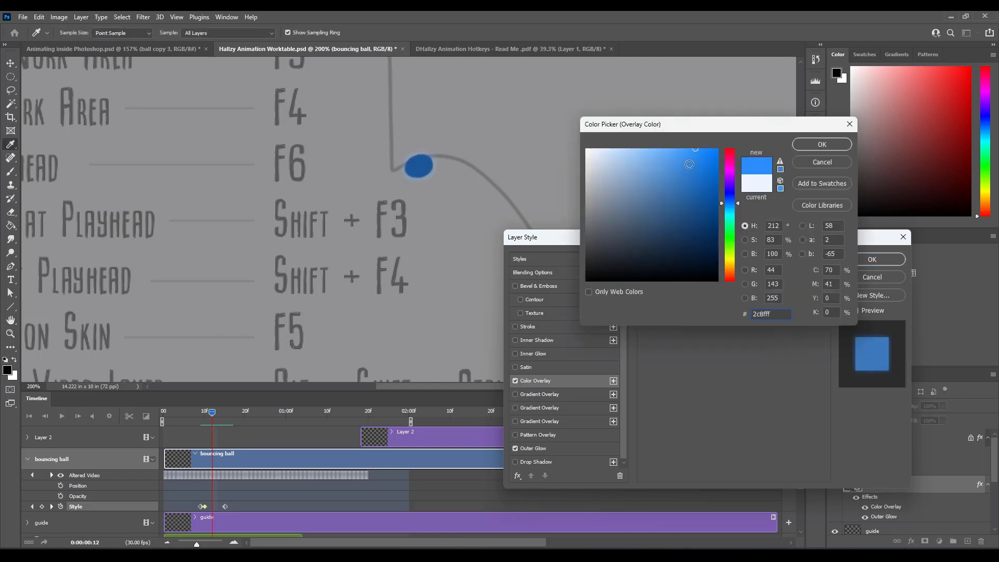
{"action": "left_click", "coordinate": [827, 145]}
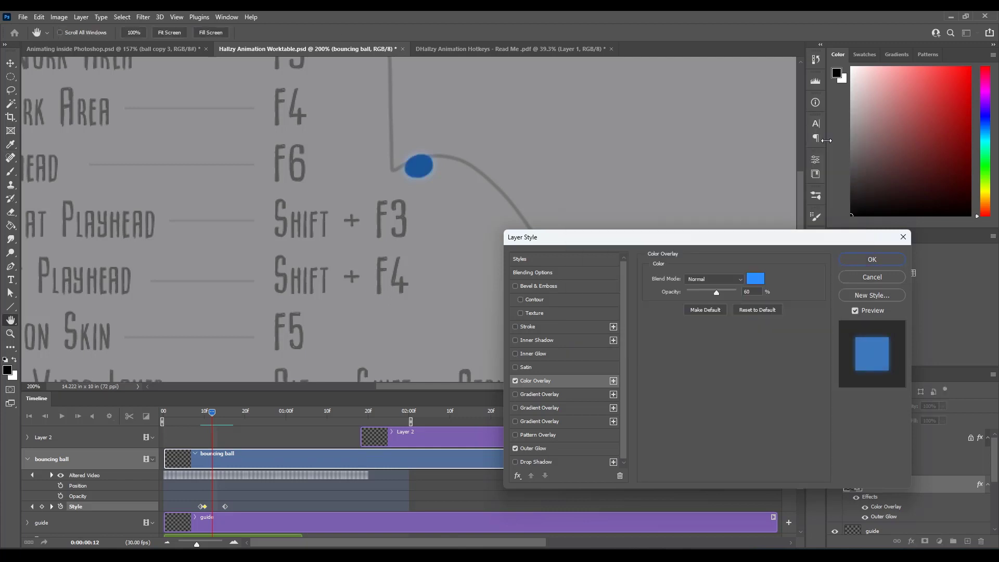
{"action": "left_click", "coordinate": [843, 261]}
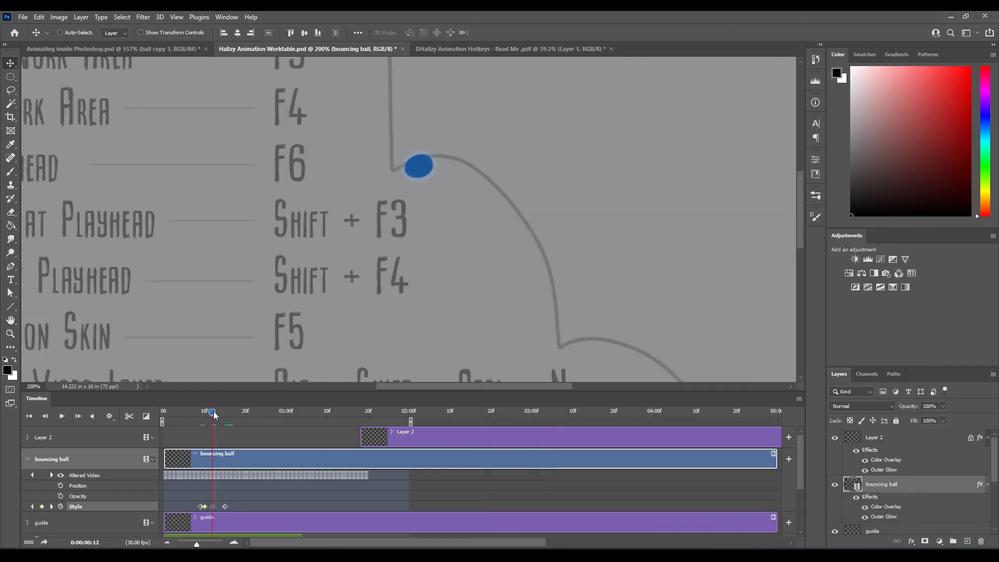
Step through frames 10 to 15 to check the ball's colour transition from white through blue to black.
{"action": "left_click_drag", "start_coordinate": [214, 414], "coordinate": [204, 415]}
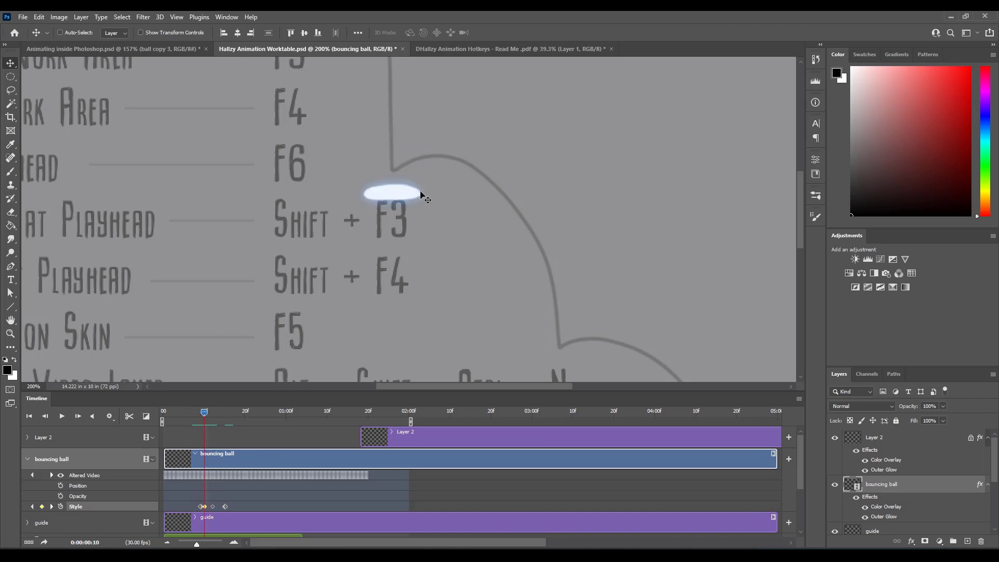
{"action": "key", "text": "Right"}
{"action": "key", "text": "Right"}
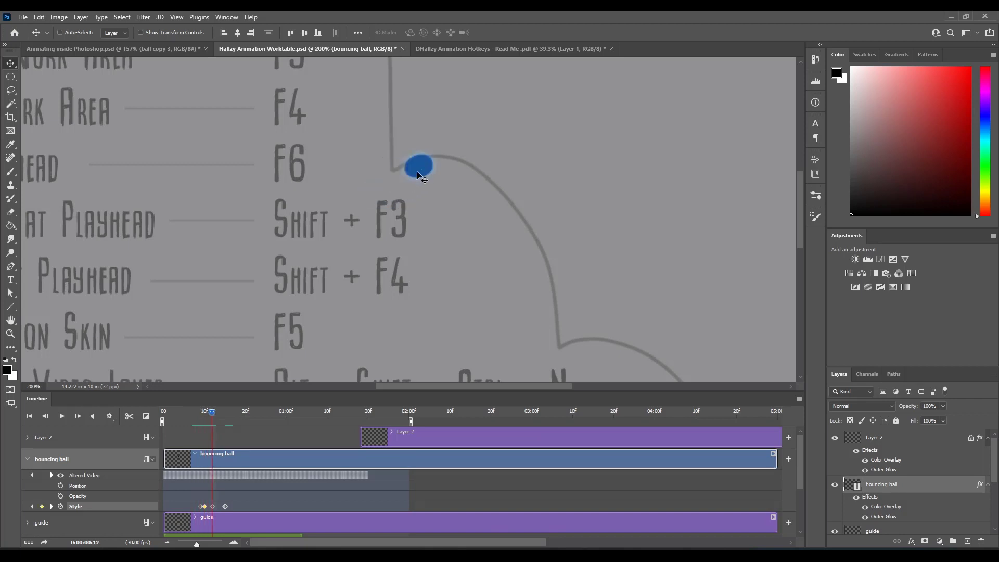
{"action": "key", "text": "Right"}
{"action": "key", "text": "Right"}
{"action": "key", "text": "Right"}
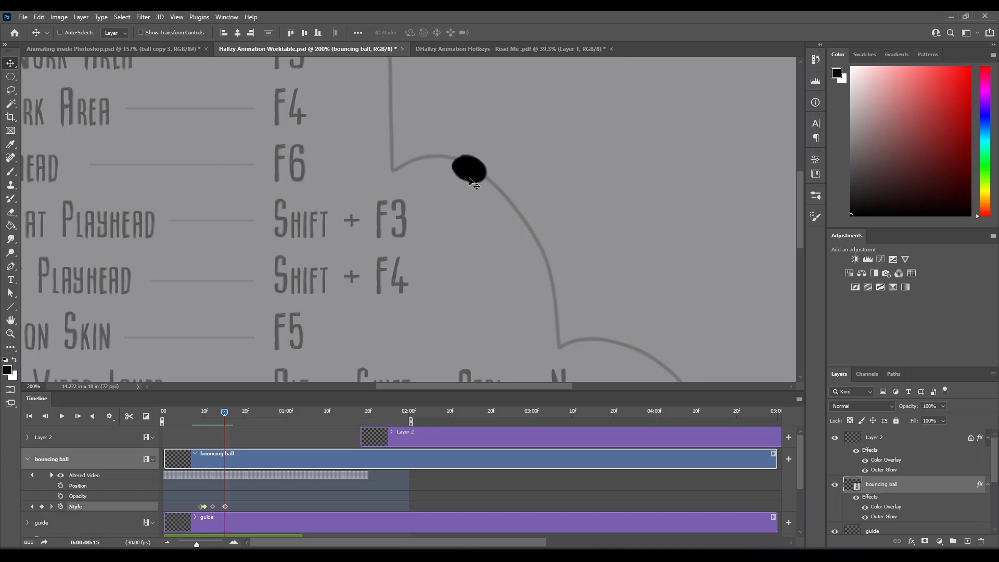
Add a Style keyframe at frame 21 with the effects off, and set Outer Glow and Color Overlay opacity to 100% at frame 22.
{"action": "left_click_drag", "start_coordinate": [225, 412], "coordinate": [249, 420]}
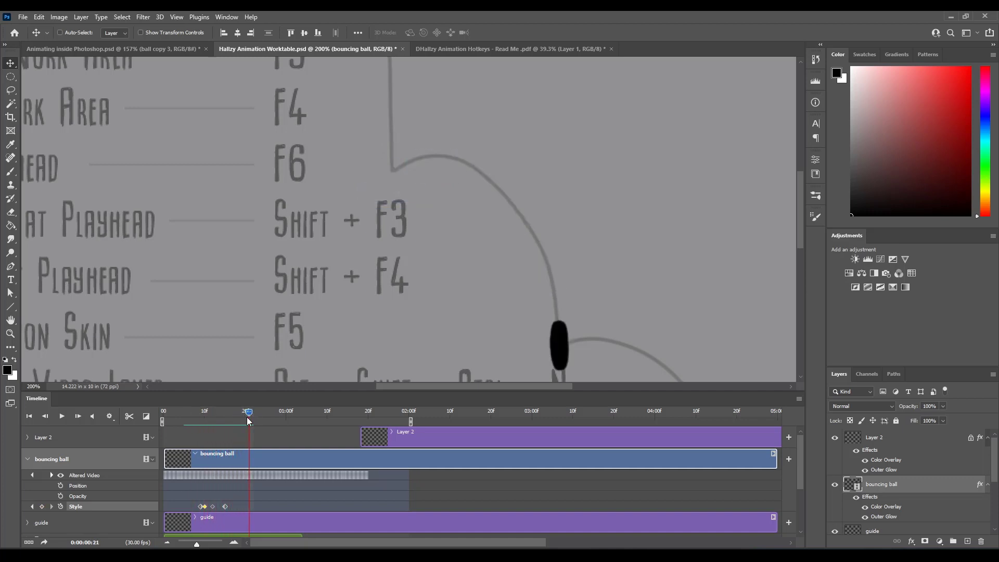
{"action": "left_click_drag", "start_coordinate": [610, 345], "coordinate": [508, 262]}
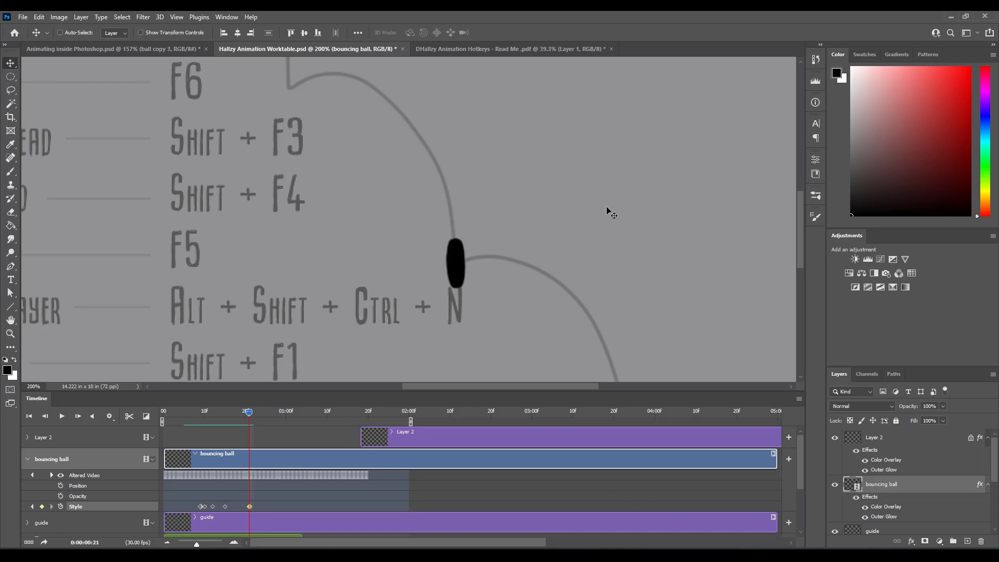
{"action": "key", "text": "Right"}
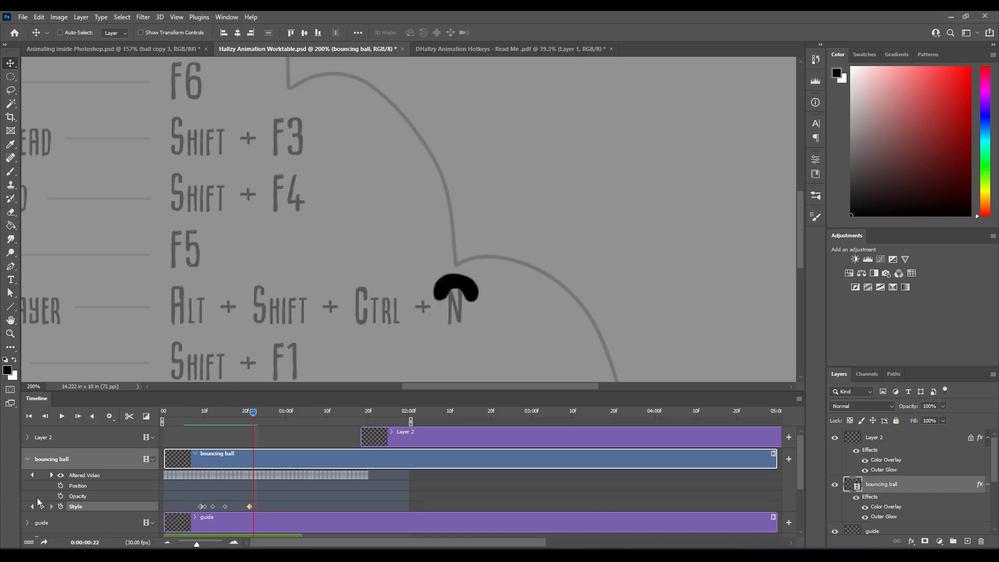
{"action": "double_click", "coordinate": [917, 492]}
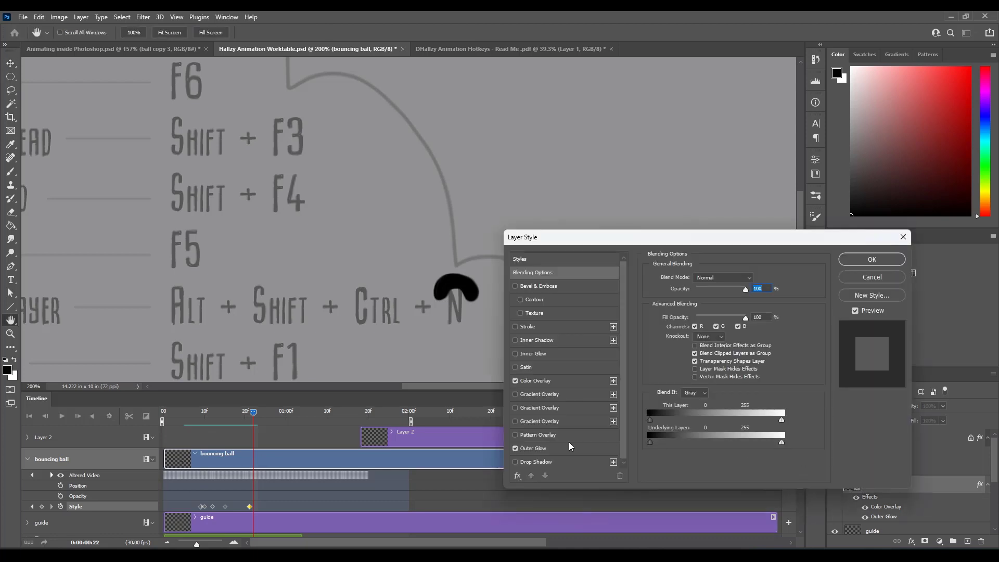
{"action": "left_click", "coordinate": [551, 448]}
{"action": "left_click_drag", "start_coordinate": [687, 289], "coordinate": [788, 292]}
{"action": "left_click", "coordinate": [551, 380]}
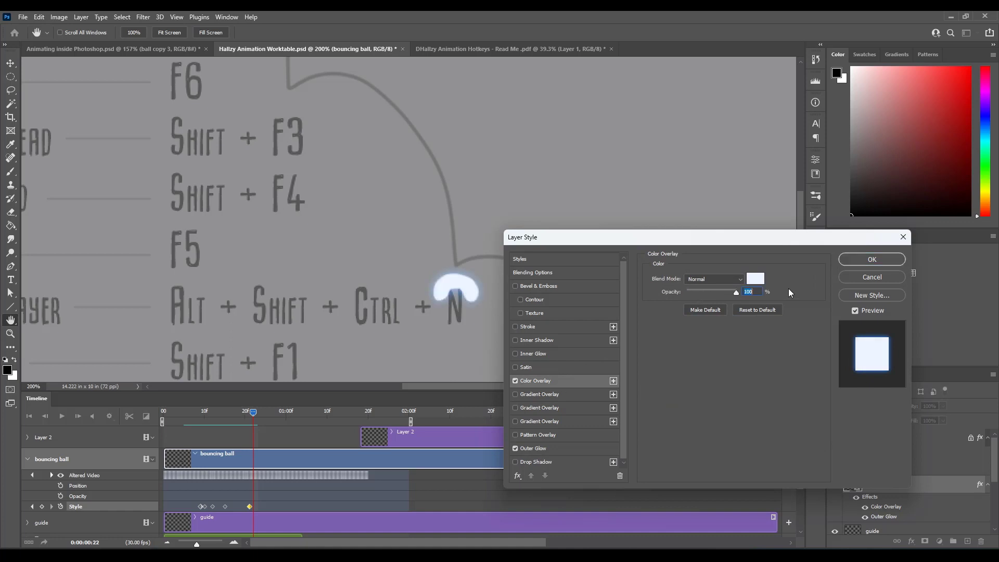
{"action": "left_click", "coordinate": [873, 260]}
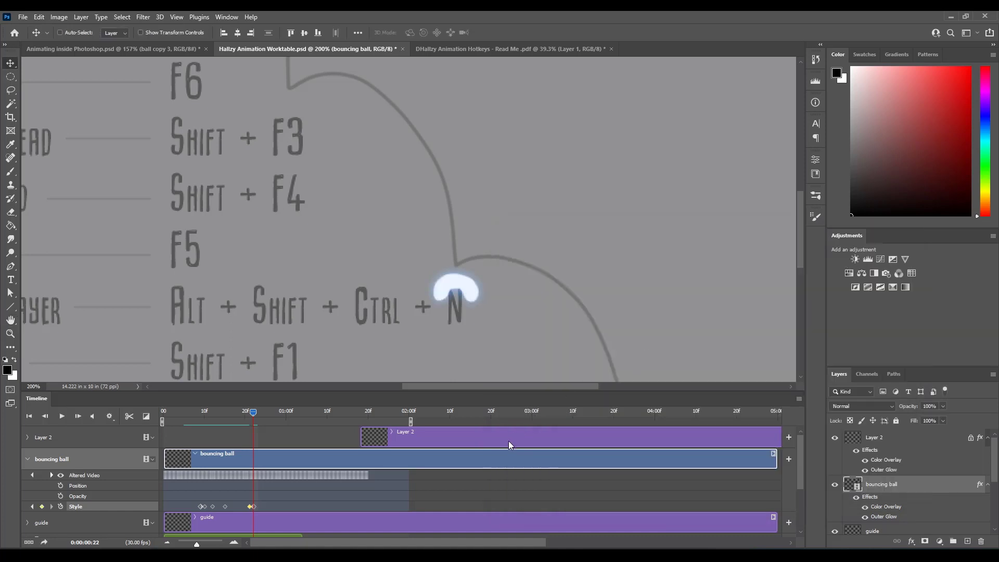
At frame 28, lower the bouncing ball layer's Color Overlay and Outer Glow opacity to 0%.
{"action": "key", "text": "space"}
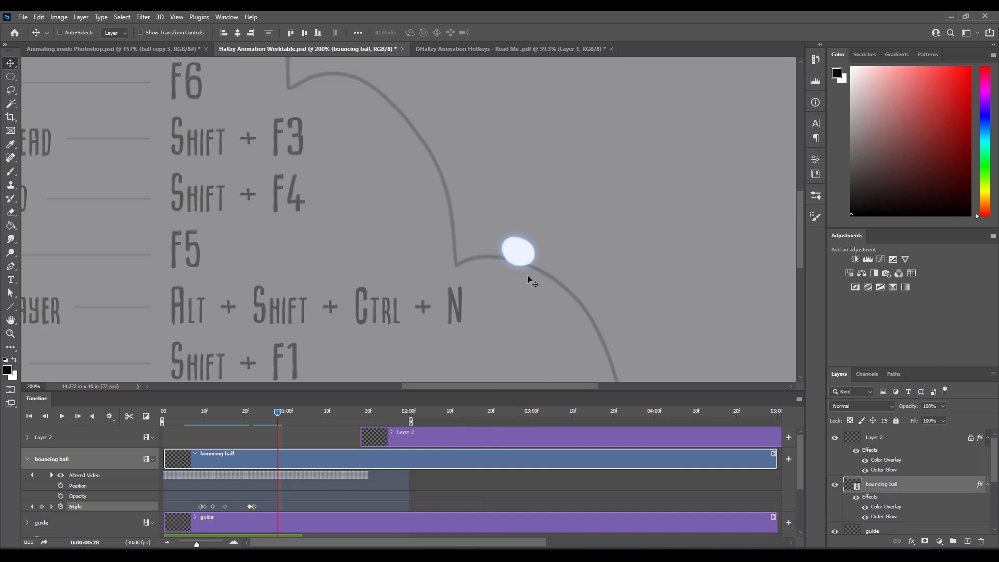
{"action": "double_click", "coordinate": [932, 490]}
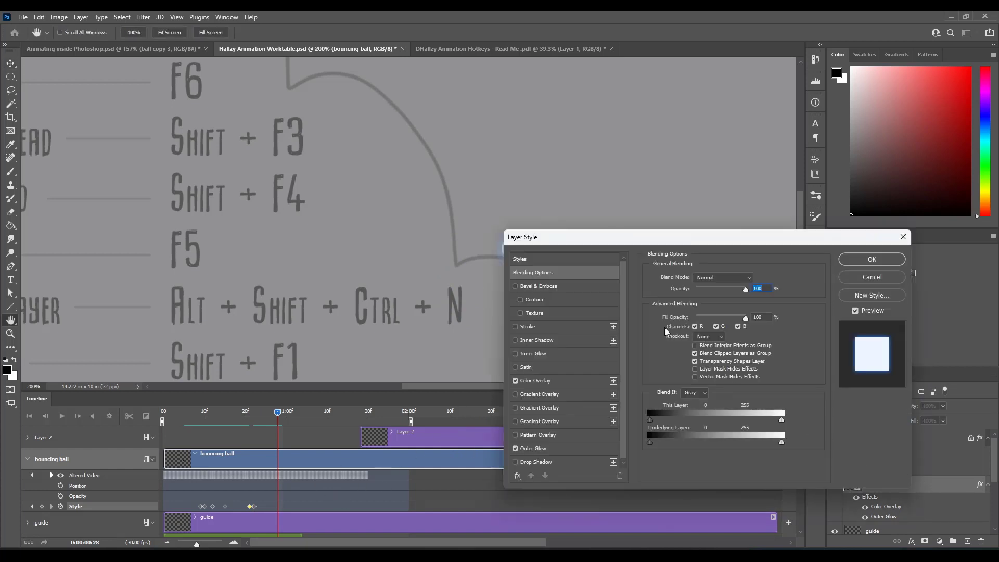
{"action": "left_click", "coordinate": [552, 384]}
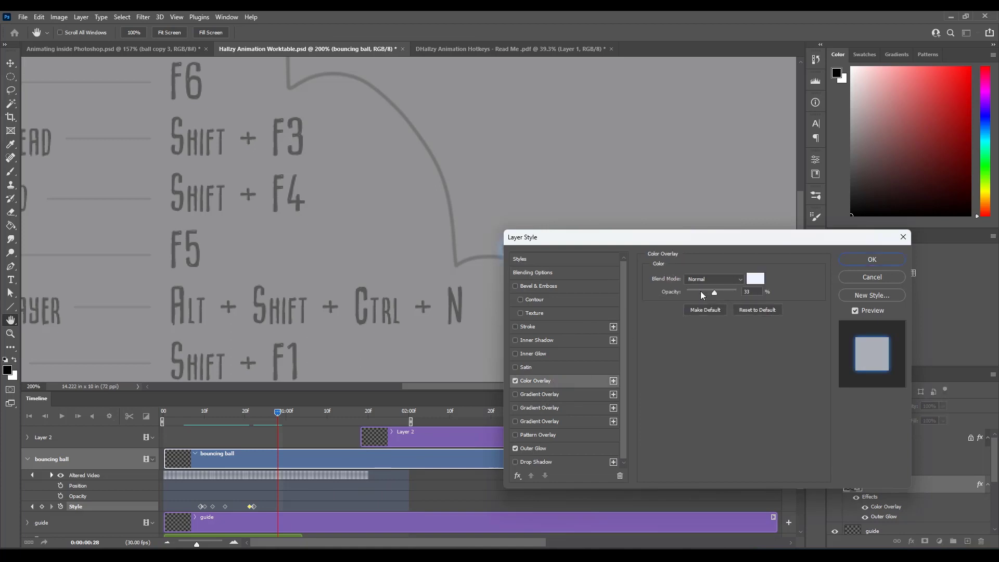
{"action": "left_click", "coordinate": [560, 448]}
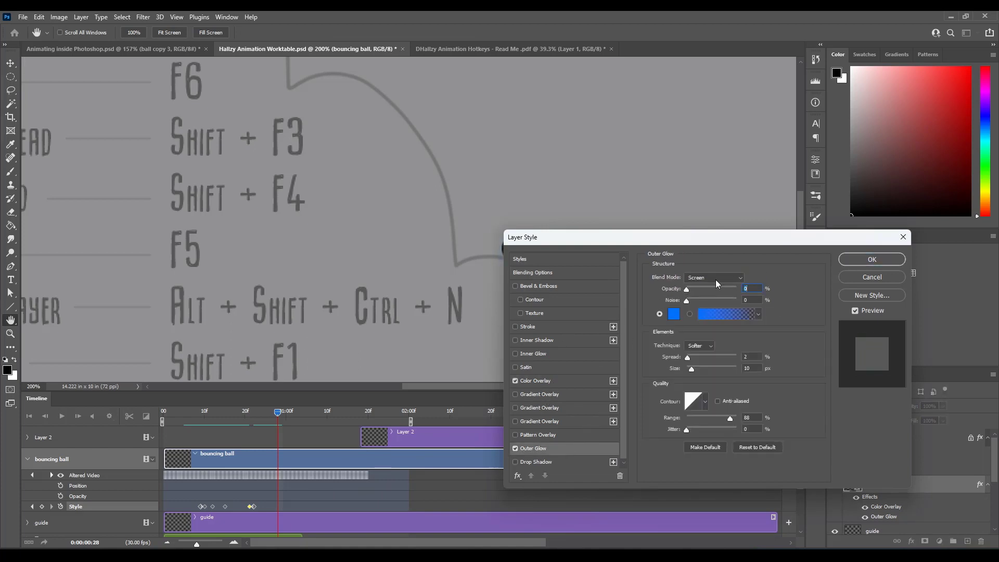
{"action": "left_click", "coordinate": [863, 261]}
At frame 25, change the bouncing ball layer's Color Overlay colour to saturated blue #1784ff.
{"action": "key", "text": "Left"}
{"action": "key", "text": "Left"}
{"action": "key", "text": "Left"}
{"action": "key", "text": "Left"}
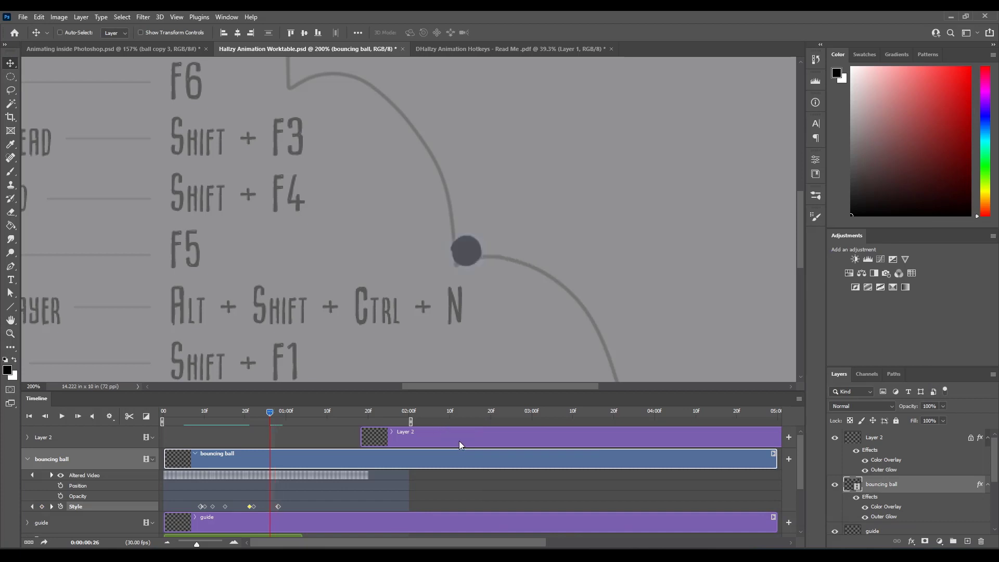
{"action": "key", "text": "Right"}
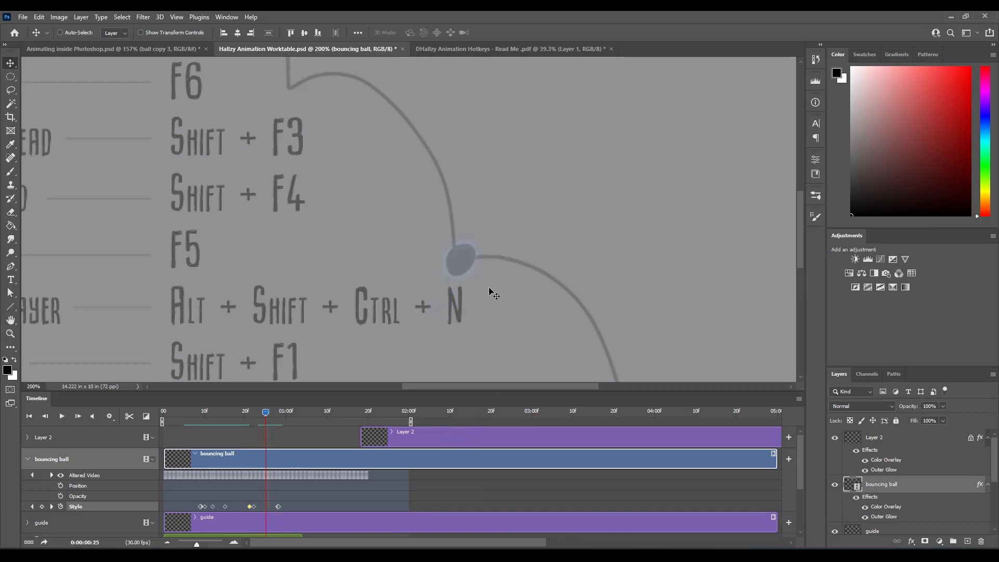
{"action": "double_click", "coordinate": [928, 489]}
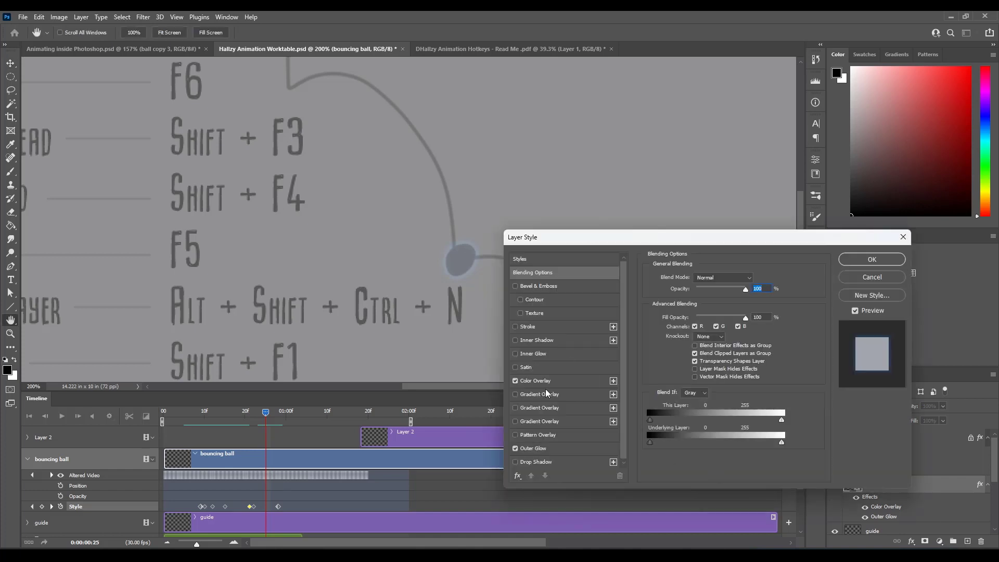
{"action": "left_click", "coordinate": [535, 380]}
{"action": "left_click", "coordinate": [755, 280]}
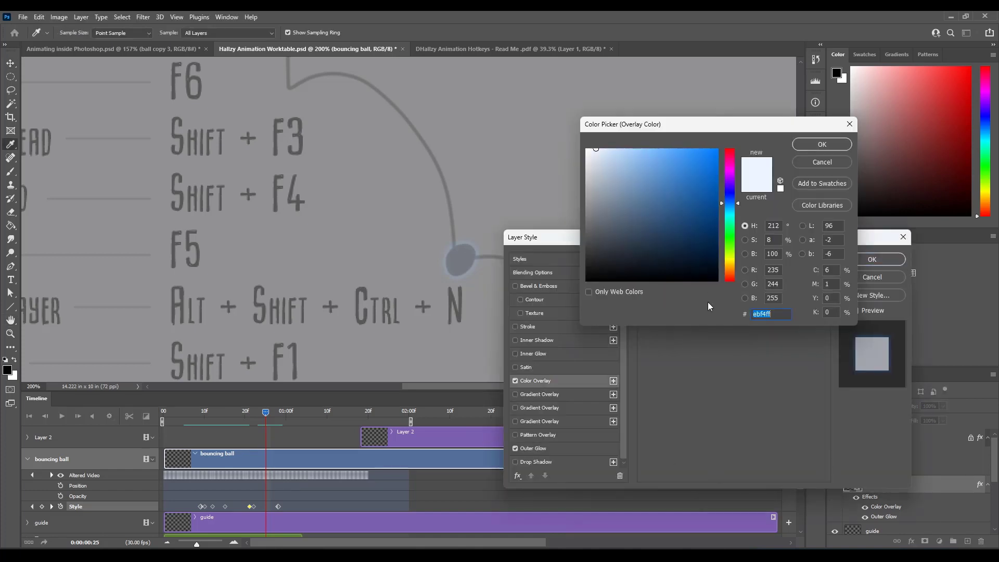
{"action": "left_click", "coordinate": [706, 150]}
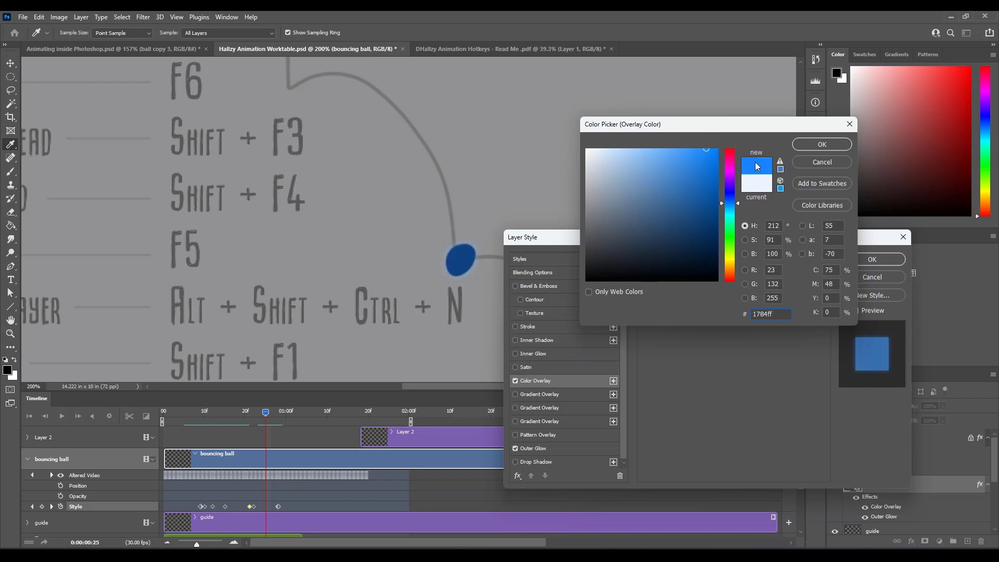
{"action": "left_click", "coordinate": [822, 144]}
{"action": "left_click", "coordinate": [872, 259]}
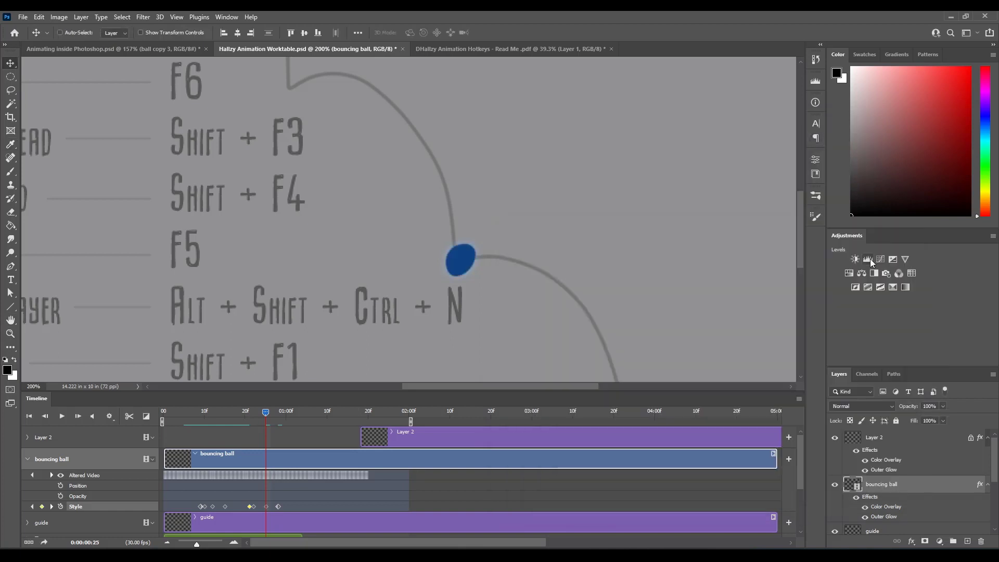
Step back and forth through frames 22 to 25 to check the ball's colour change after the second bounce.
{"action": "key", "text": "Left"}
{"action": "key", "text": "Left"}
{"action": "key", "text": "Left"}
{"action": "key", "text": "Right"}
{"action": "key", "text": "Right"}
{"action": "key", "text": "Right"}
At frame 23, make the bouncing ball layer's Color Overlay a stronger light blue and set its opacity to 100%.
{"action": "key", "text": "Left"}
{"action": "key", "text": "Left"}
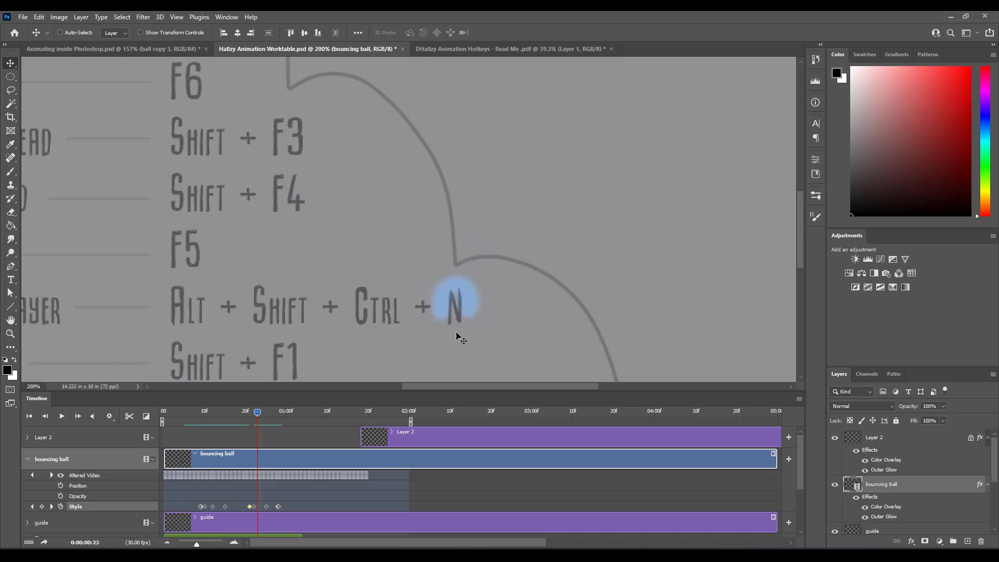
{"action": "double_click", "coordinate": [908, 492]}
{"action": "left_click", "coordinate": [541, 381]}
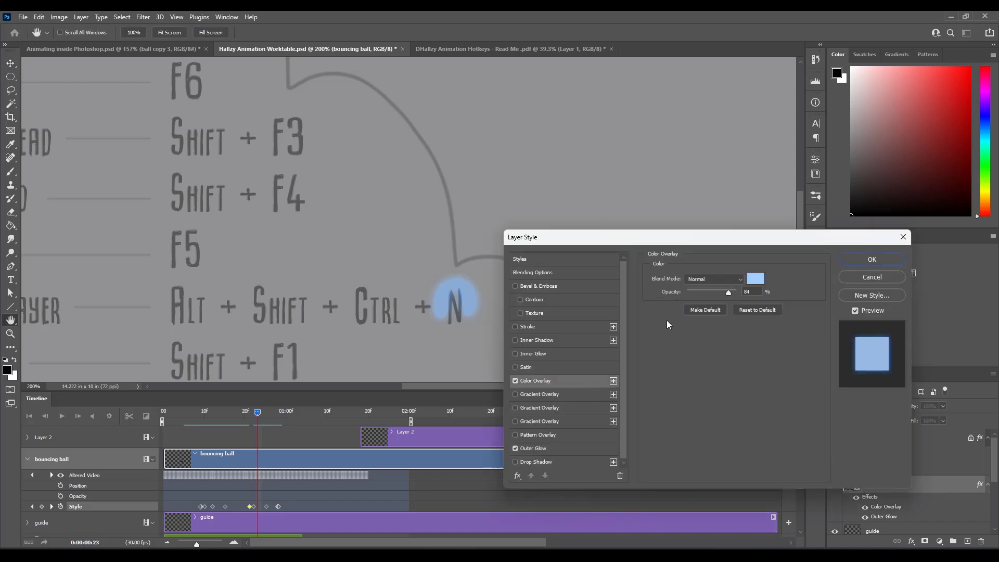
{"action": "left_click", "coordinate": [752, 283]}
{"action": "left_click_drag", "start_coordinate": [650, 154], "coordinate": [650, 148]}
{"action": "left_click", "coordinate": [810, 147]}
{"action": "left_click", "coordinate": [736, 291]}
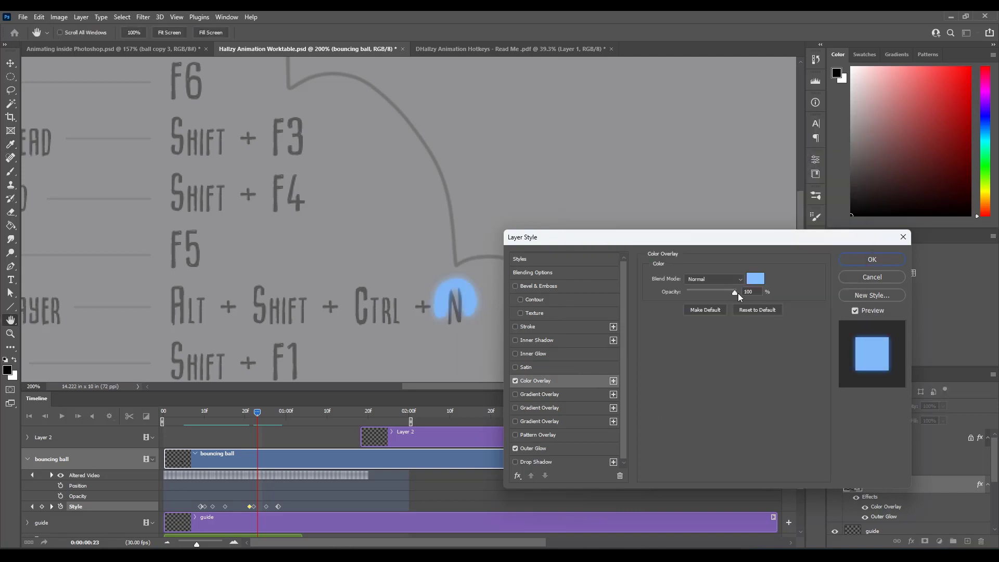
{"action": "left_click", "coordinate": [872, 259]}
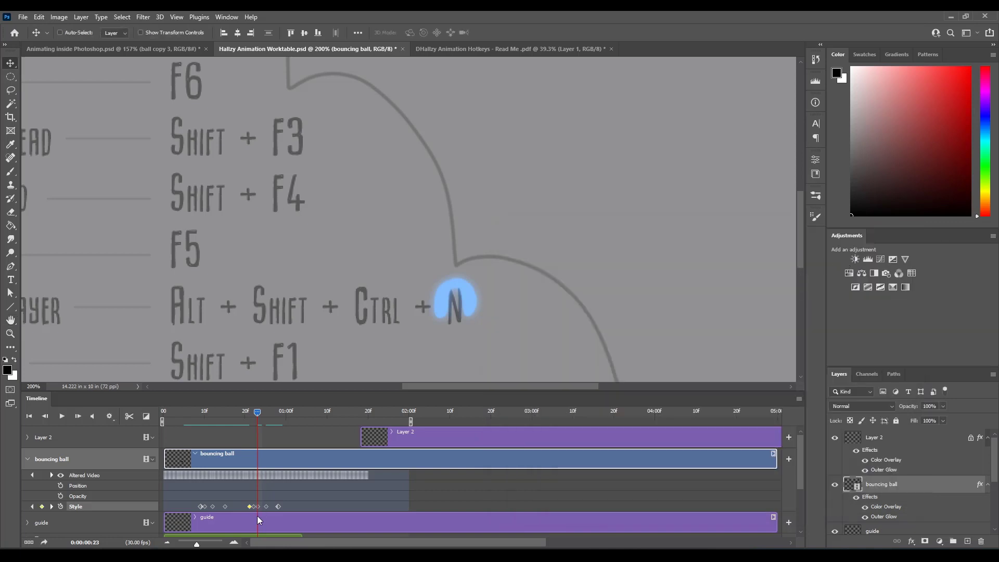
Step through frames 21 to 28 to examine how the second impact's flash fades from white through blue to black.
{"action": "key", "text": "Left"}
{"action": "key", "text": "Left"}
{"action": "key", "text": "Right"}
{"action": "key", "text": "Right"}
{"action": "key", "text": "Right"}
{"action": "key", "text": "Right"}
{"action": "key", "text": "Right"}
{"action": "key", "text": "Right"}
{"action": "key", "text": "Right"}
{"action": "key", "text": "Right"}
{"action": "key", "text": "Right"}
{"action": "key", "text": "Right"}
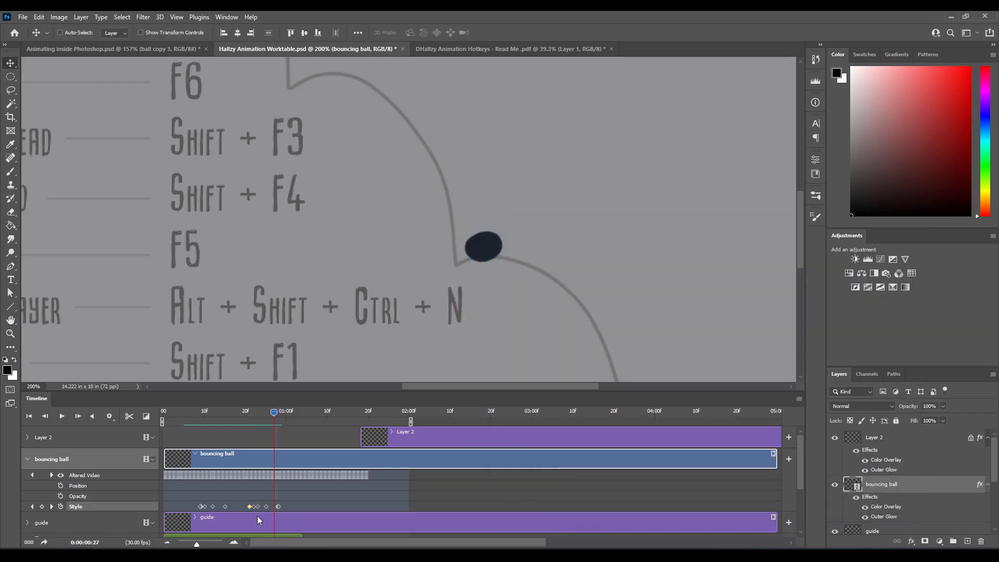
Add a Style keyframe at 0:00:01:04, just before the third impact, with the ball's effects still off.
{"action": "left_click_drag", "start_coordinate": [692, 291], "coordinate": [504, 130]}
{"action": "key", "text": "Right"}
{"action": "key", "text": "Right"}
{"action": "key", "text": "Right"}
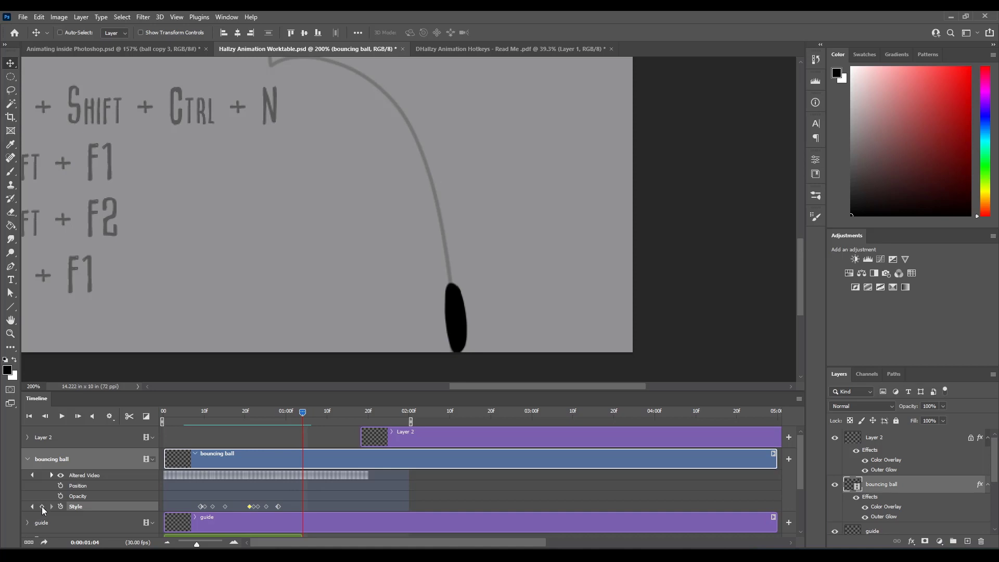
{"action": "left_click", "coordinate": [42, 507]}
At 0:00:01:05, set the bouncing ball layer's Outer Glow and Color Overlay opacity to 100%.
{"action": "key", "text": "Right"}
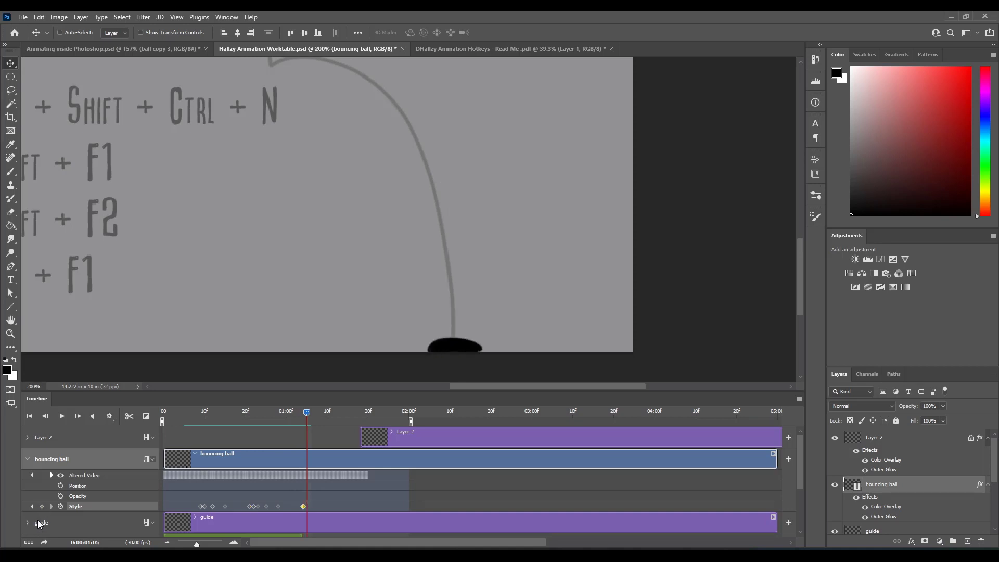
{"action": "double_click", "coordinate": [918, 493]}
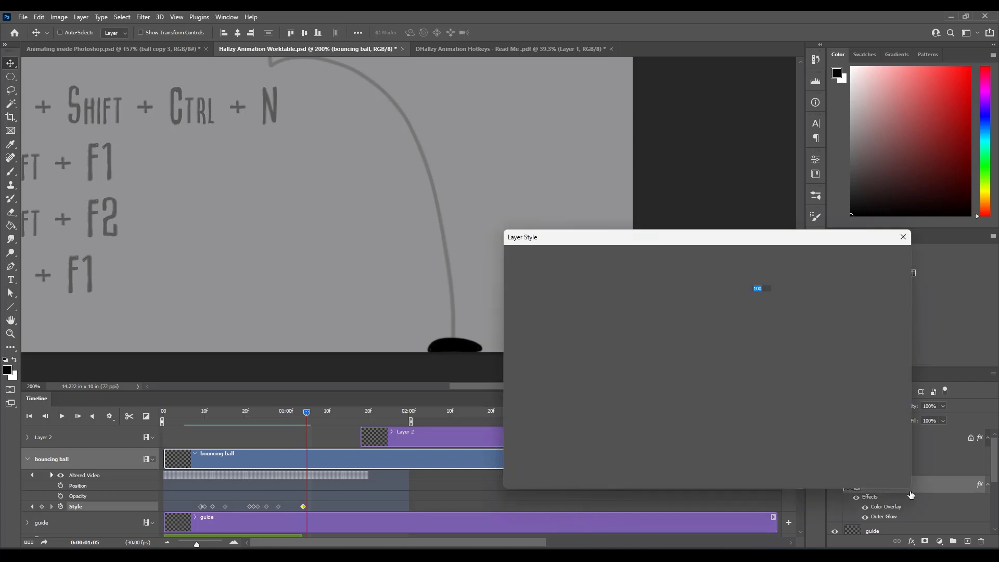
{"action": "left_click", "coordinate": [558, 447]}
{"action": "left_click_drag", "start_coordinate": [687, 290], "coordinate": [779, 288]}
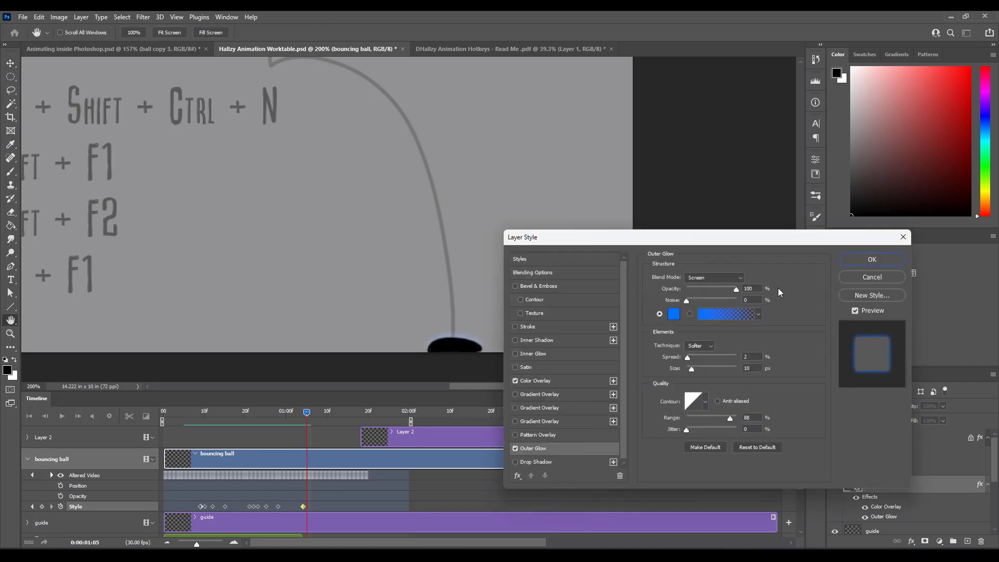
{"action": "left_click", "coordinate": [542, 381]}
{"action": "left_click_drag", "start_coordinate": [688, 293], "coordinate": [764, 292]}
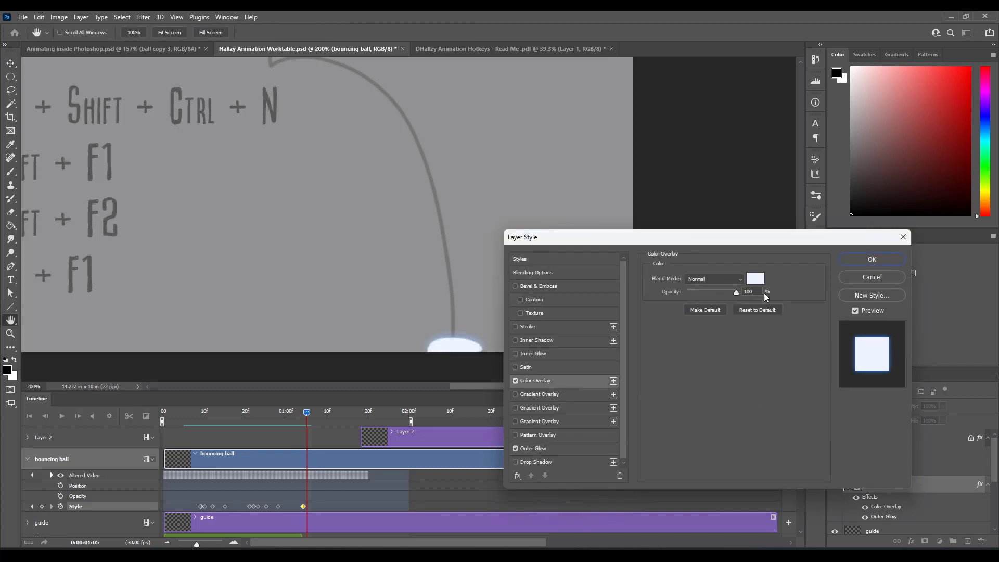
{"action": "left_click", "coordinate": [871, 260]}
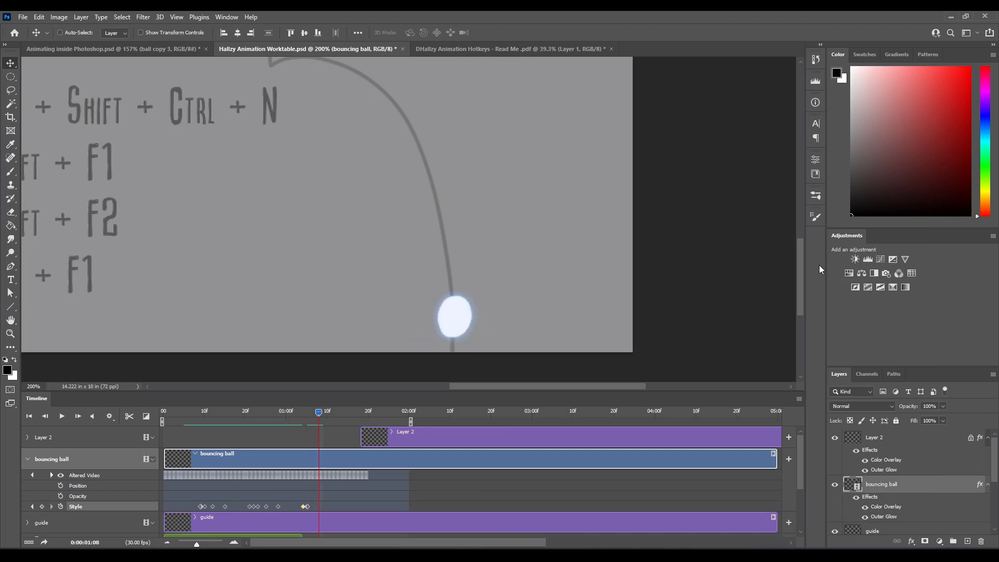
At 0:00:01:09, lower the bouncing ball layer's Color Overlay and Outer Glow opacity to 0%.
{"action": "double_click", "coordinate": [916, 490]}
{"action": "left_click", "coordinate": [577, 381]}
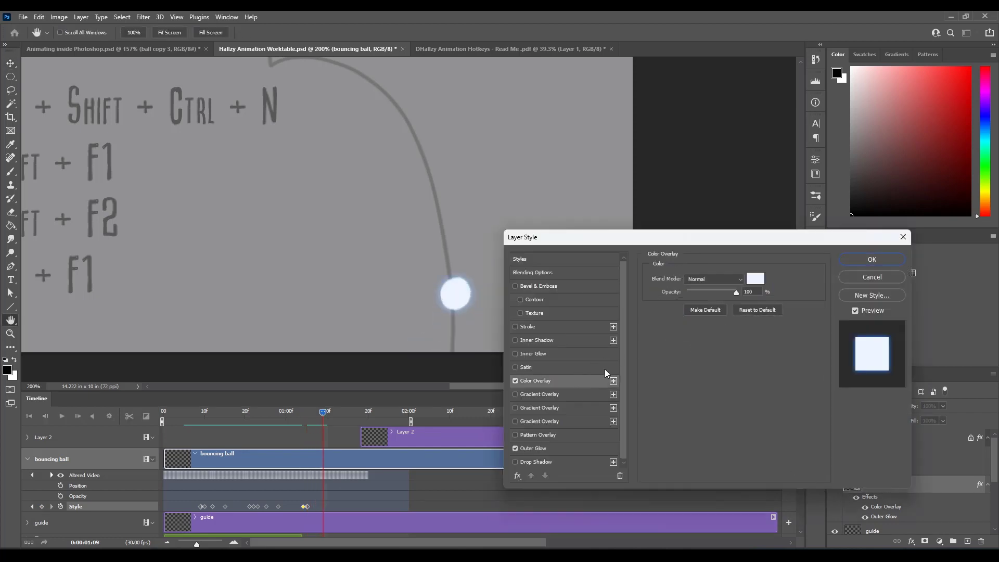
{"action": "left_click_drag", "start_coordinate": [735, 293], "coordinate": [677, 301]}
{"action": "left_click", "coordinate": [553, 449]}
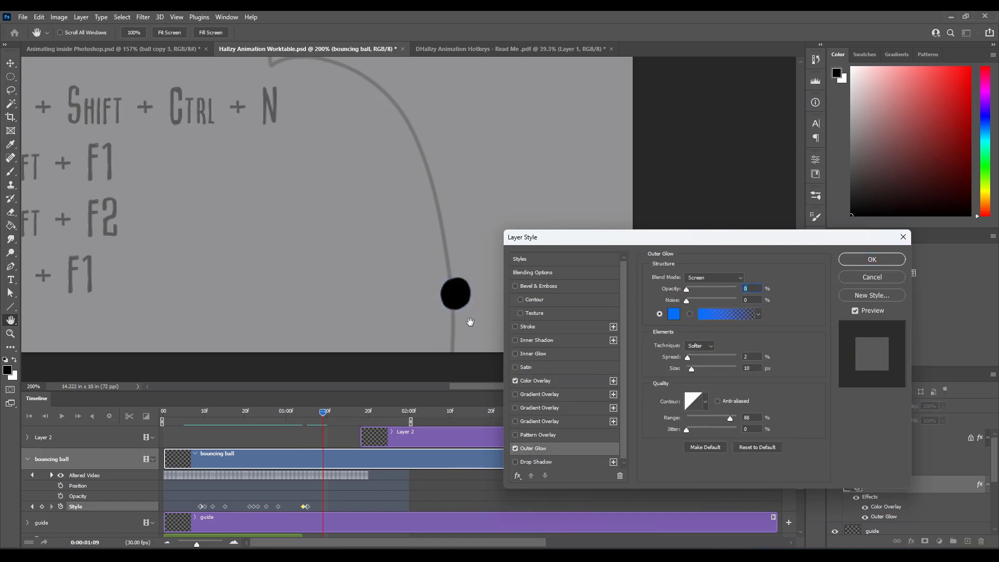
{"action": "left_click", "coordinate": [859, 261]}
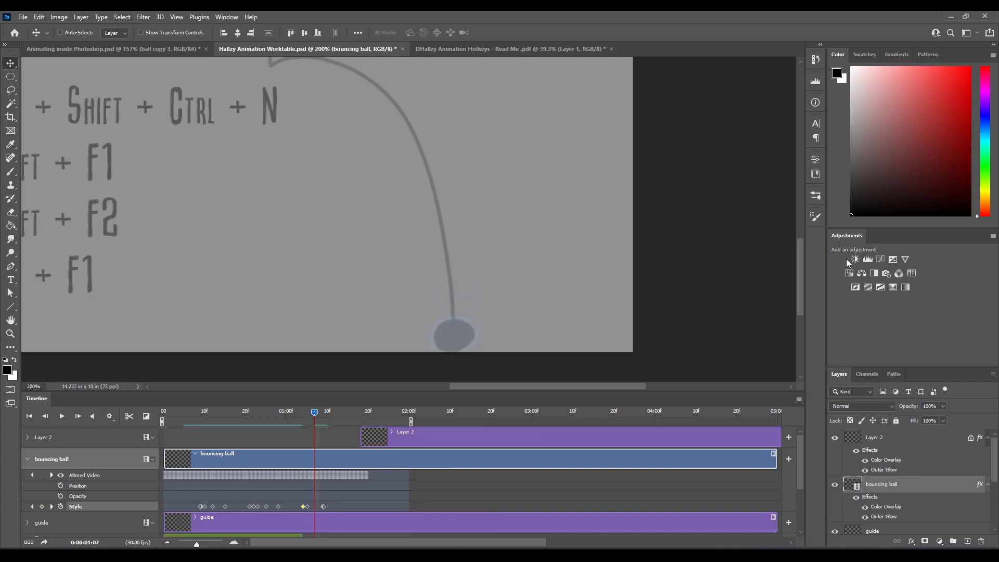
At 0:00:01:07, change the bouncing ball layer's Color Overlay colour to blue #2d90ff.
{"action": "key", "text": "Left"}
{"action": "key", "text": "Left"}
{"action": "double_click", "coordinate": [888, 487]}
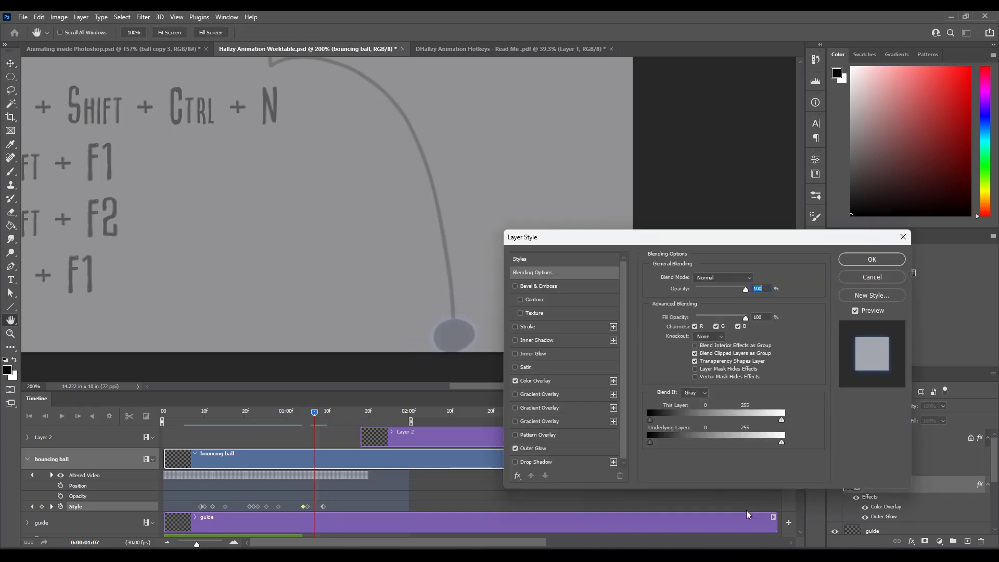
{"action": "left_click", "coordinate": [546, 382]}
{"action": "left_click", "coordinate": [756, 278]}
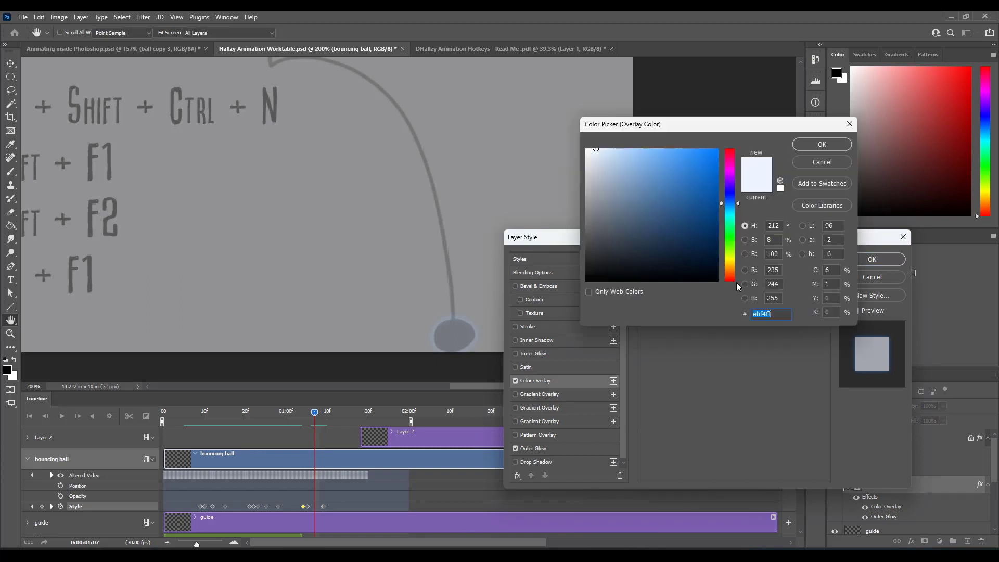
{"action": "left_click", "coordinate": [695, 150]}
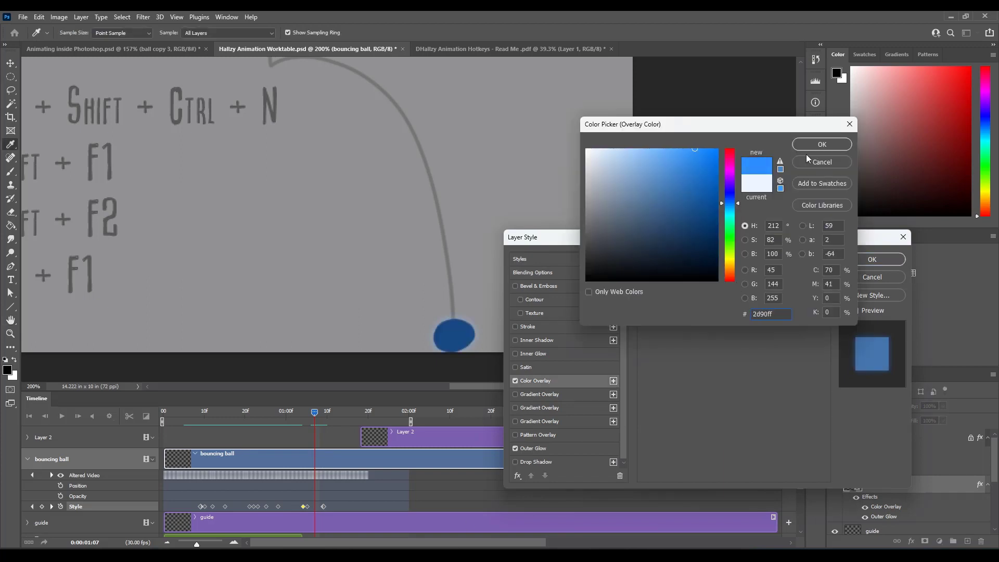
{"action": "left_click", "coordinate": [817, 143]}
{"action": "left_click", "coordinate": [875, 259]}
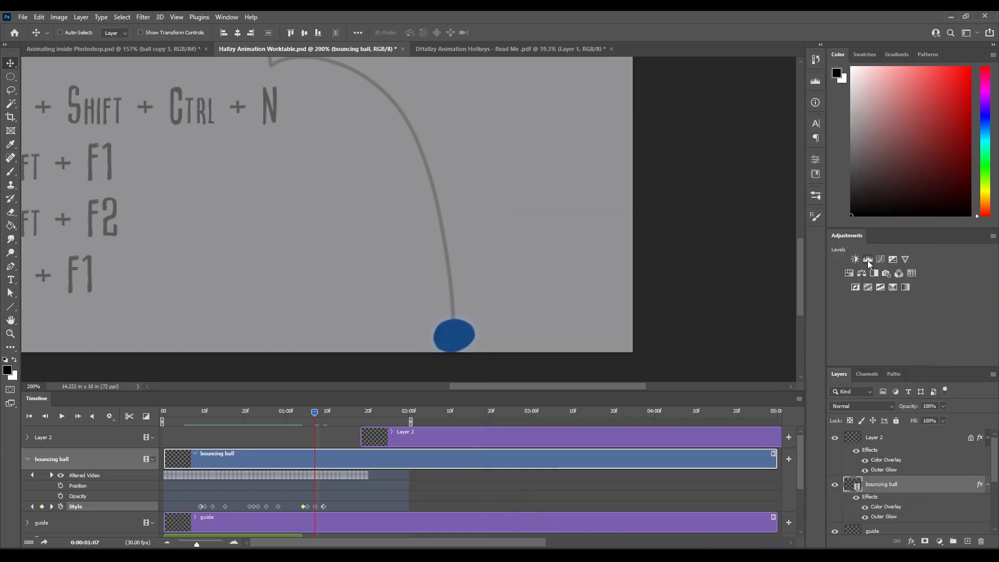
Step forward and back through the frames around 0:00:01:07 to check how the third impact's flash fades.
{"action": "key", "text": "Right"}
{"action": "key", "text": "Right"}
{"action": "key", "text": "Right"}
{"action": "key", "text": "Right"}
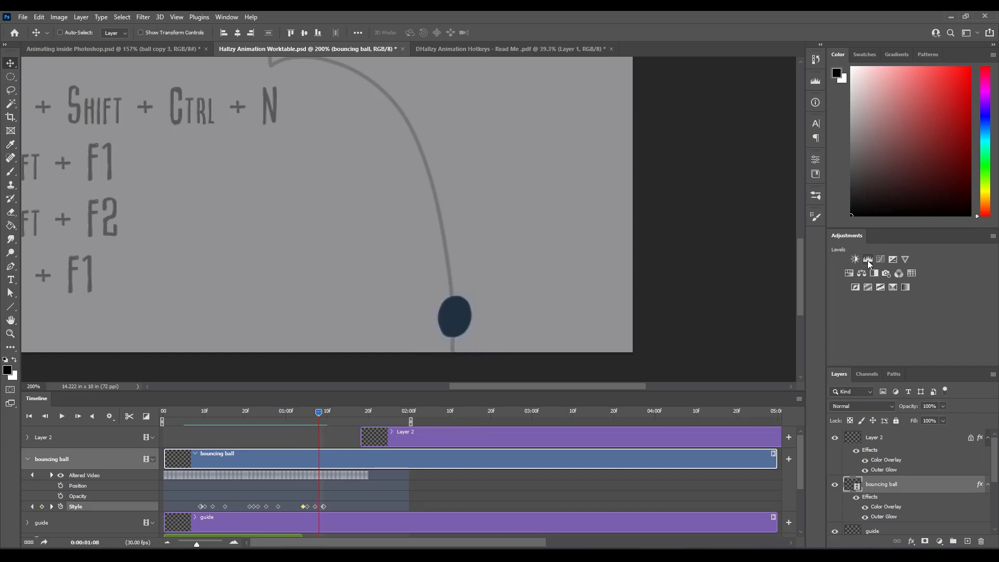
{"action": "key", "text": "Left"}
{"action": "key", "text": "Left"}
{"action": "key", "text": "Left"}
At 0:00:01:06, raise the bouncing ball layer's Color Overlay opacity to 100%.
{"action": "key", "text": "Right"}
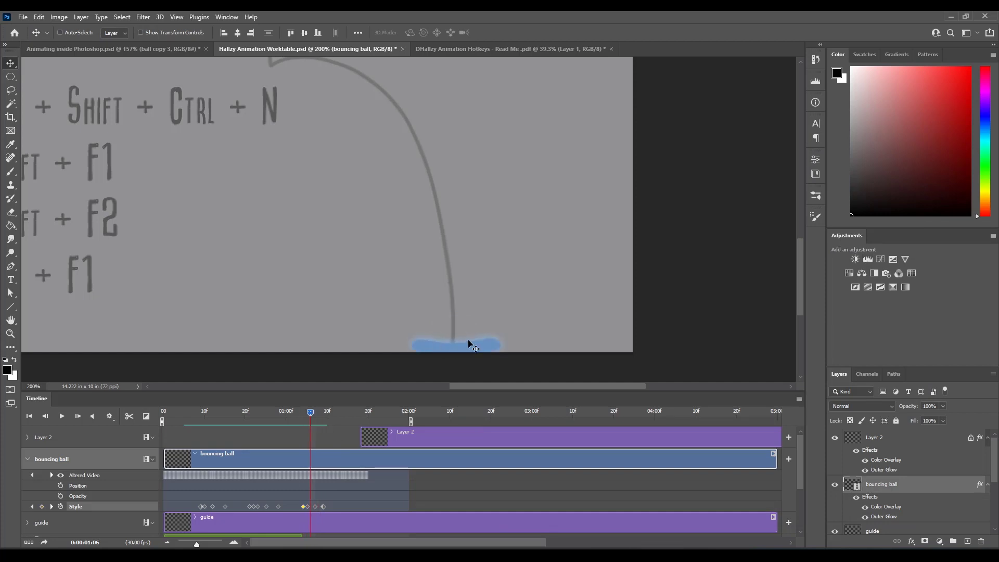
{"action": "double_click", "coordinate": [924, 491]}
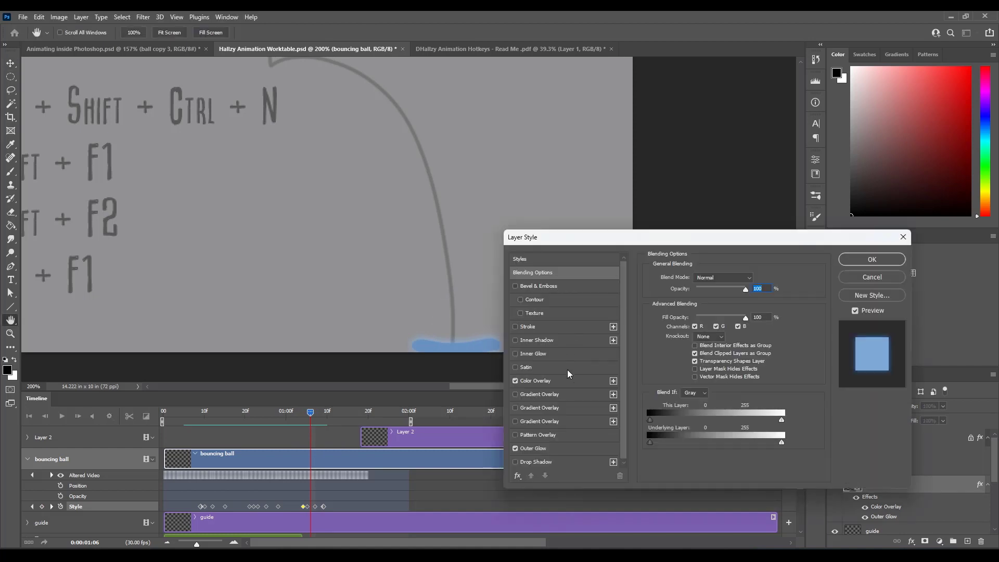
{"action": "left_click", "coordinate": [577, 381]}
{"action": "left_click_drag", "start_coordinate": [729, 295], "coordinate": [751, 295]}
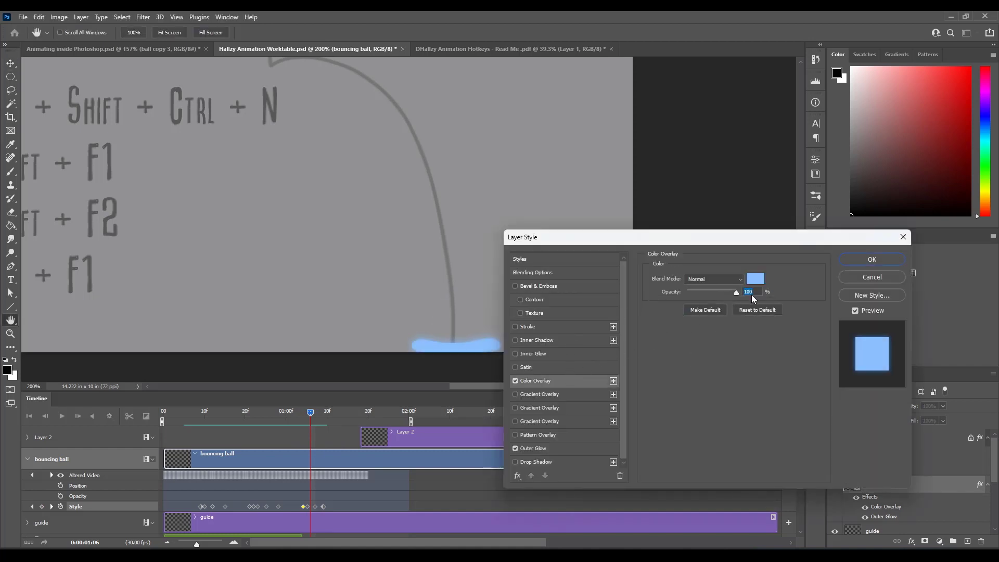
{"action": "left_click", "coordinate": [868, 260]}
Play the animation from its first frame with the whole canvas in view to review the ball's flashes at each impact.
{"action": "key", "text": "space"}
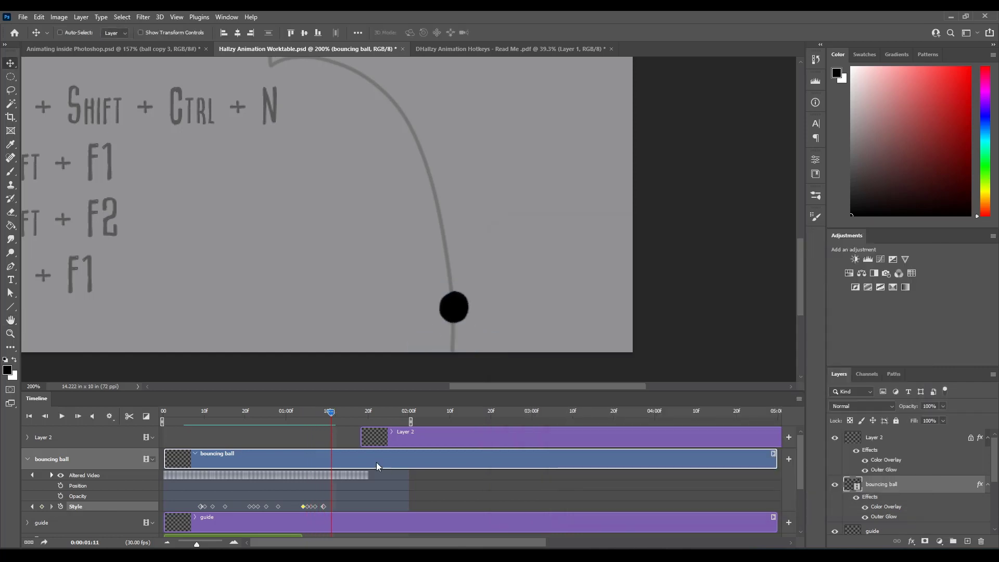
{"action": "mouse_move", "coordinate": [335, 416]}
{"action": "left_mouse_down"}
{"action": "mouse_move", "coordinate": [283, 419]}
{"action": "mouse_move", "coordinate": [334, 413]}
{"action": "left_mouse_up"}
{"action": "left_click_drag", "start_coordinate": [503, 301], "coordinate": [581, 297]}
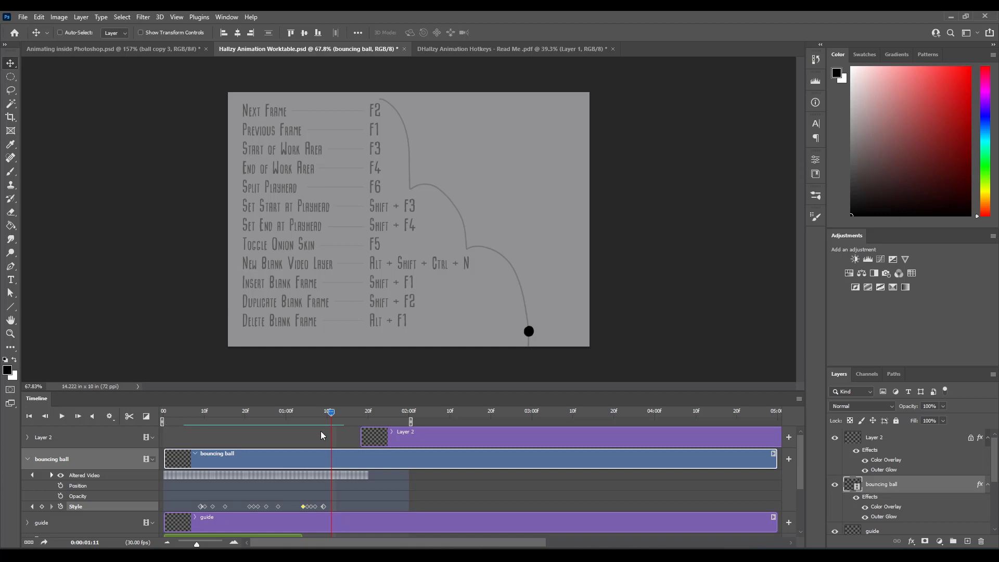
{"action": "key", "text": "Home"}
{"action": "key", "text": "space"}
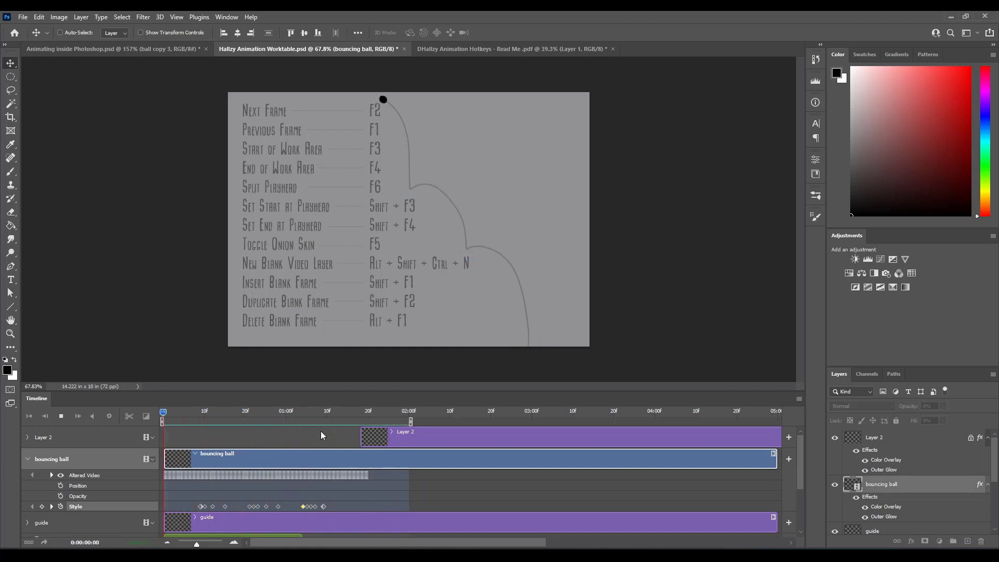
Stop the playback and hide all of Layer 2's layer effects.
{"action": "key", "text": "space"}
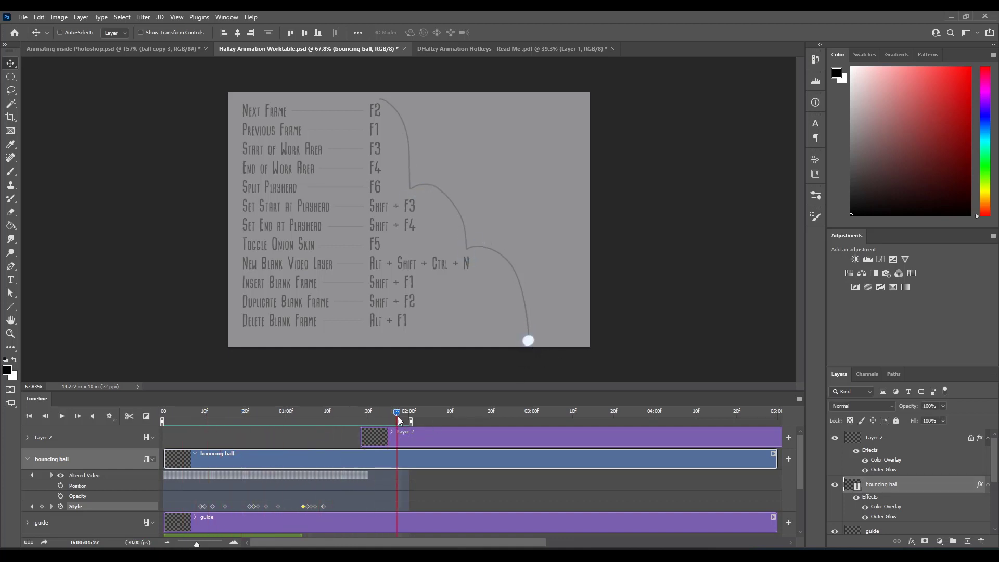
{"action": "left_click", "coordinate": [408, 438]}
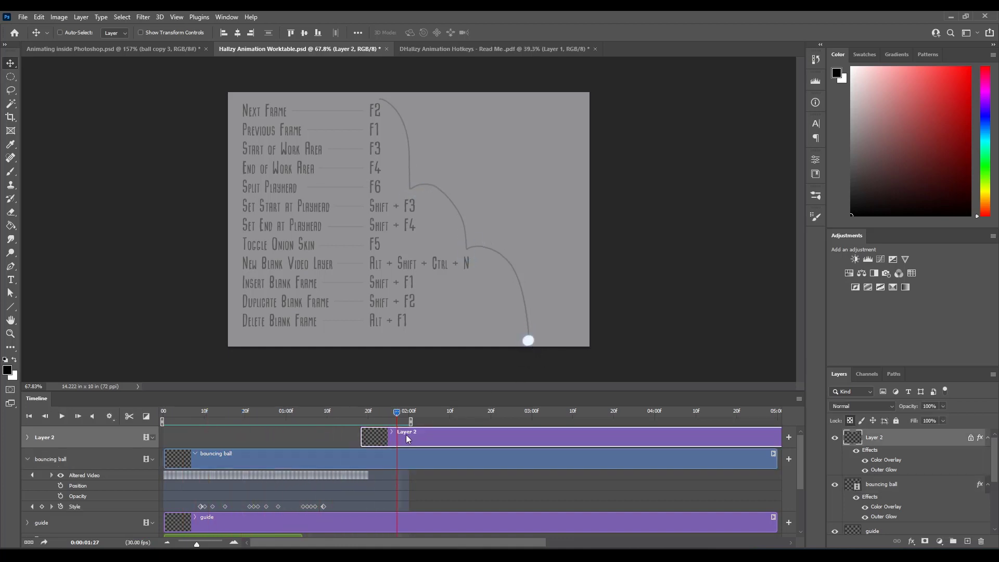
{"action": "left_click", "coordinate": [856, 451]}
Replay the animation several times from its beginning to review the ball's motion and impact flashes.
{"action": "key", "text": "space"}
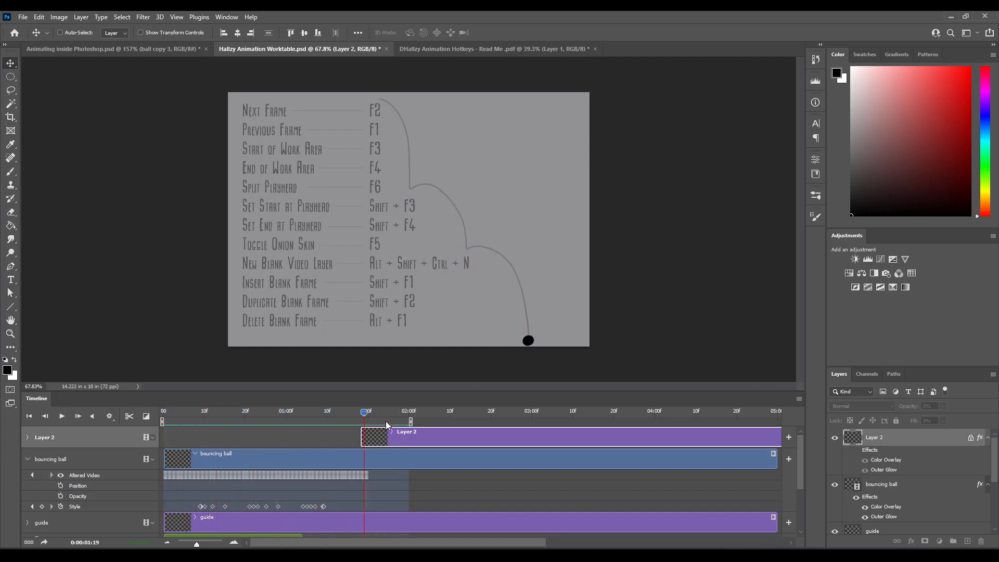
{"action": "key", "text": "space"}
{"action": "left_click_drag", "start_coordinate": [373, 412], "coordinate": [83, 460]}
{"action": "key", "text": "space"}
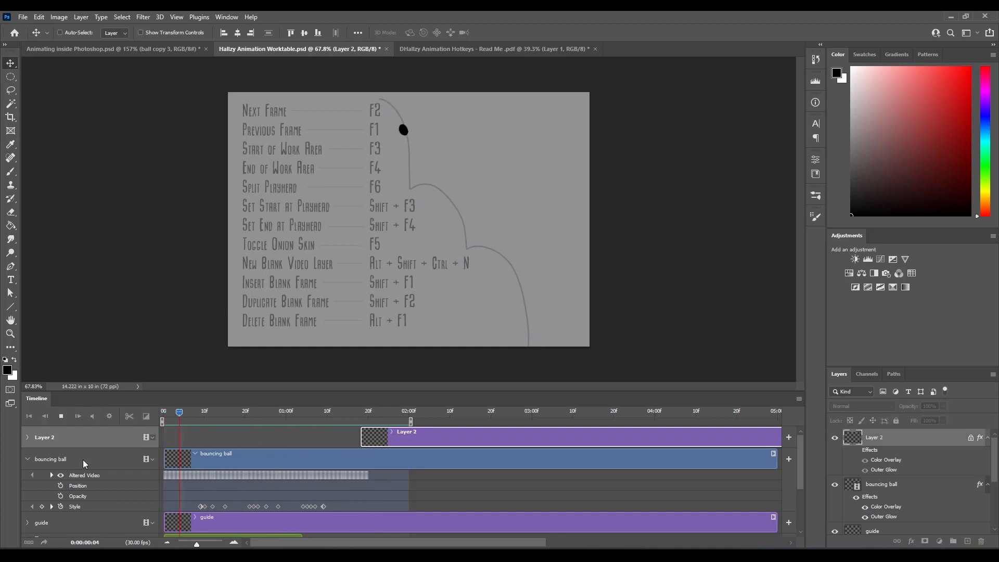
{"action": "key", "text": "space"}
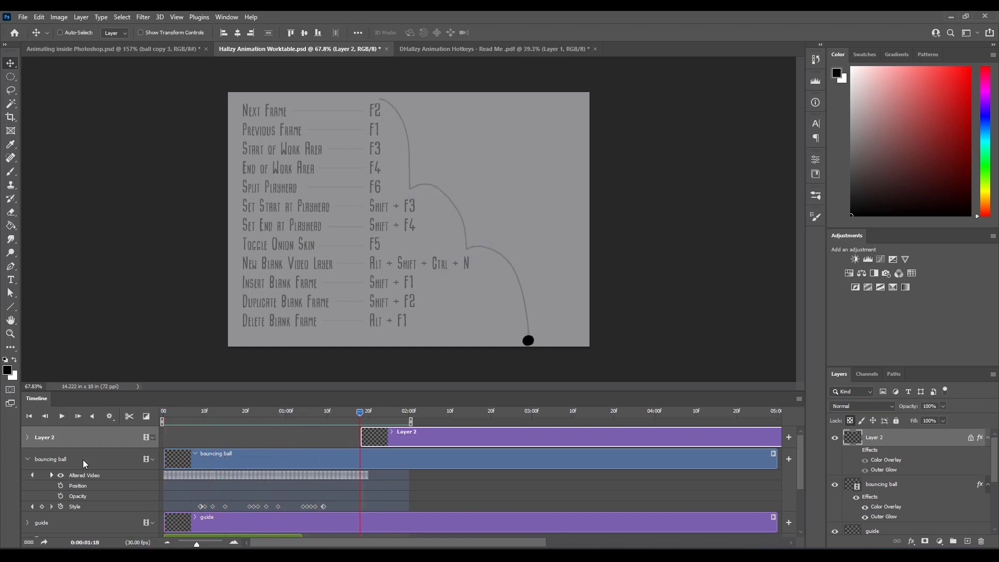
{"action": "left_click_drag", "start_coordinate": [349, 422], "coordinate": [90, 486]}
{"action": "key", "text": "space"}
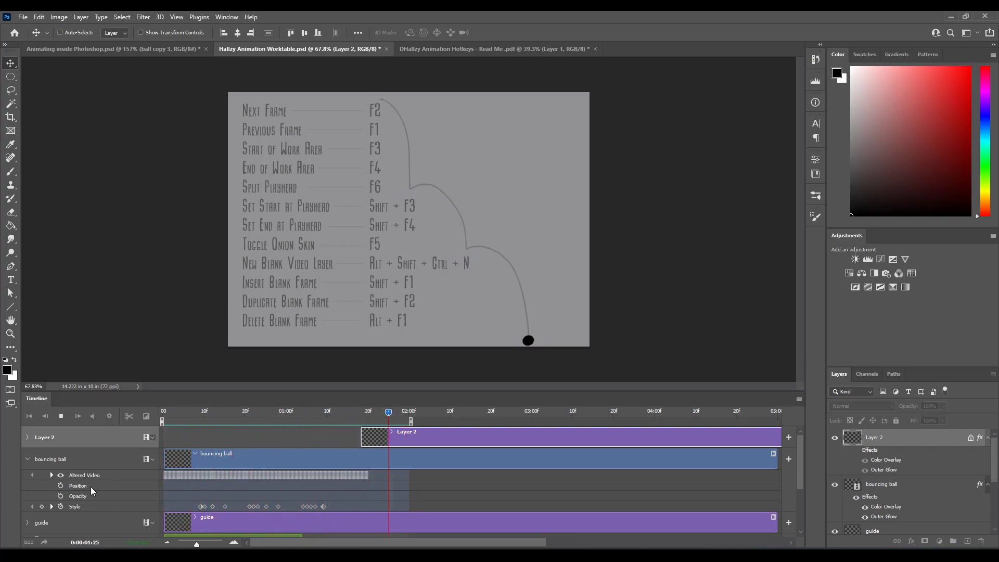
{"action": "key", "text": "space"}
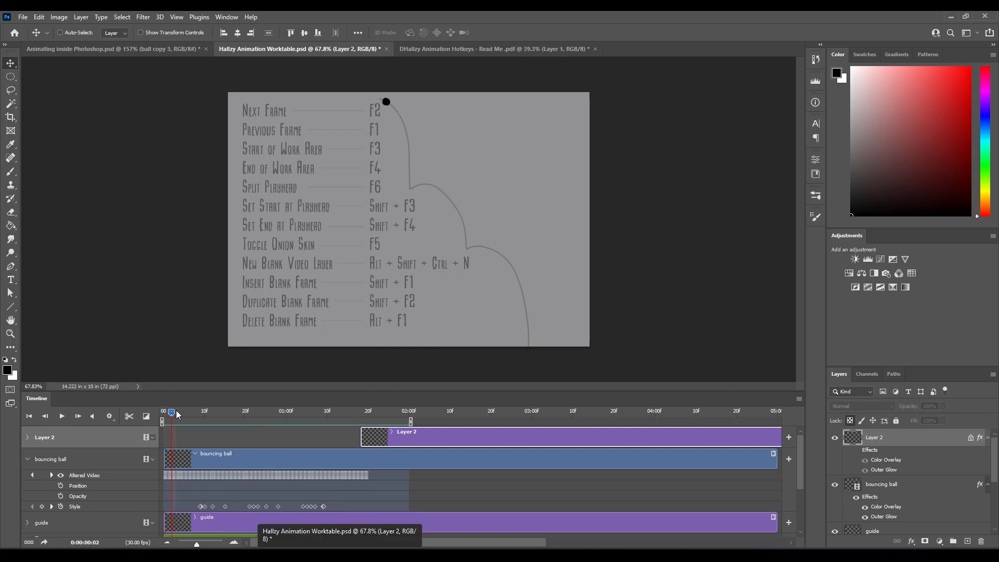
At 0:00:00:09, add a blank video layer directly above the bouncing ball layer and name it lightning.
{"action": "left_click_drag", "start_coordinate": [176, 410], "coordinate": [201, 419]}
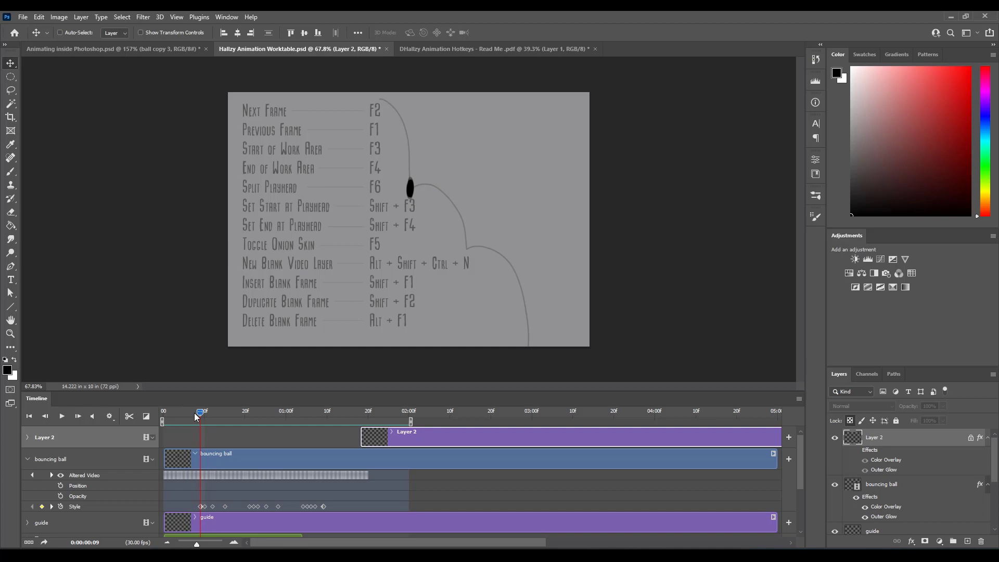
{"action": "left_click", "coordinate": [276, 458]}
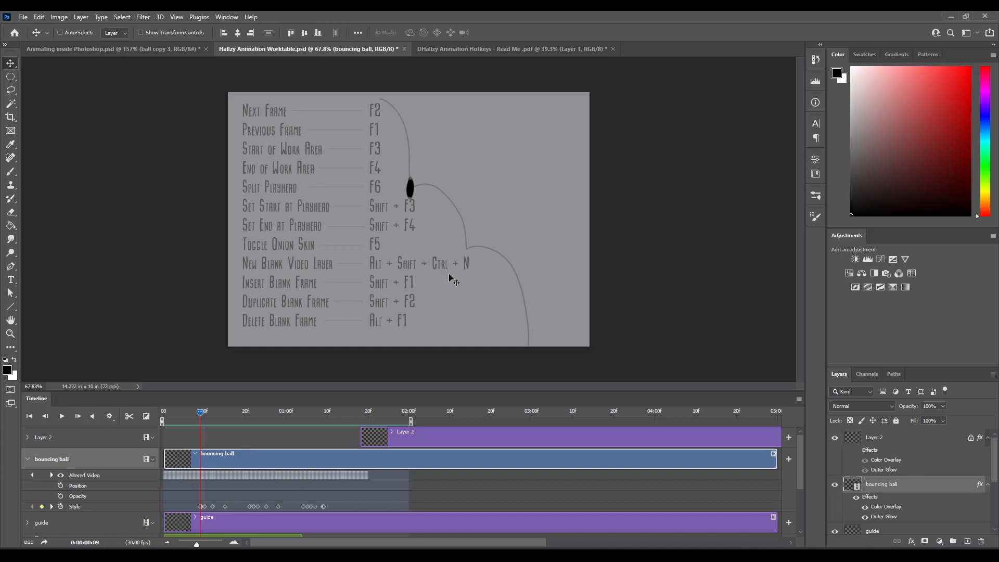
{"action": "key", "text": "ctrl"}
{"action": "key", "text": "ctrl+alt+shift+n"}
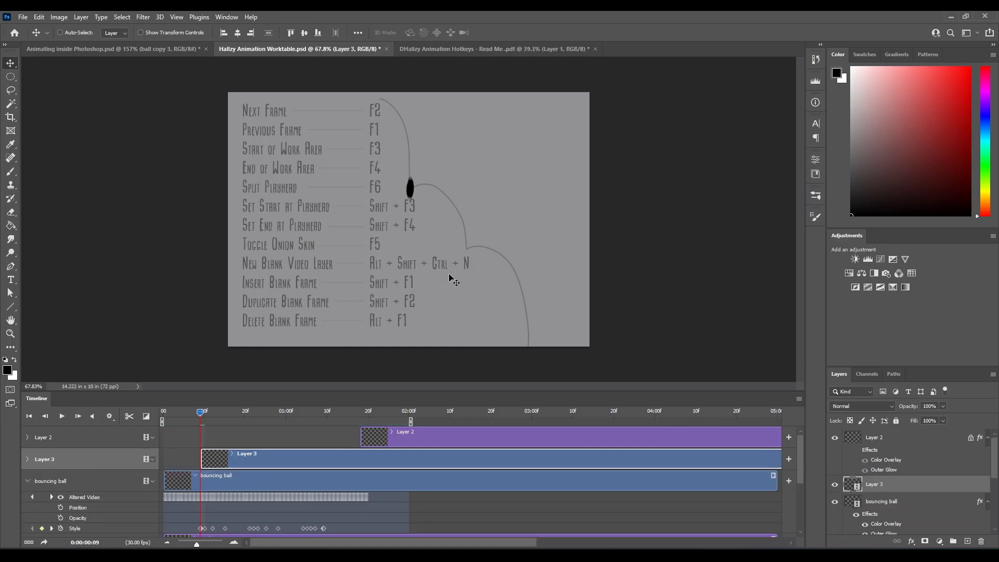
{"action": "double_click", "coordinate": [882, 485]}
{"action": "type", "text": "lightning"}
{"action": "key", "text": "Return"}
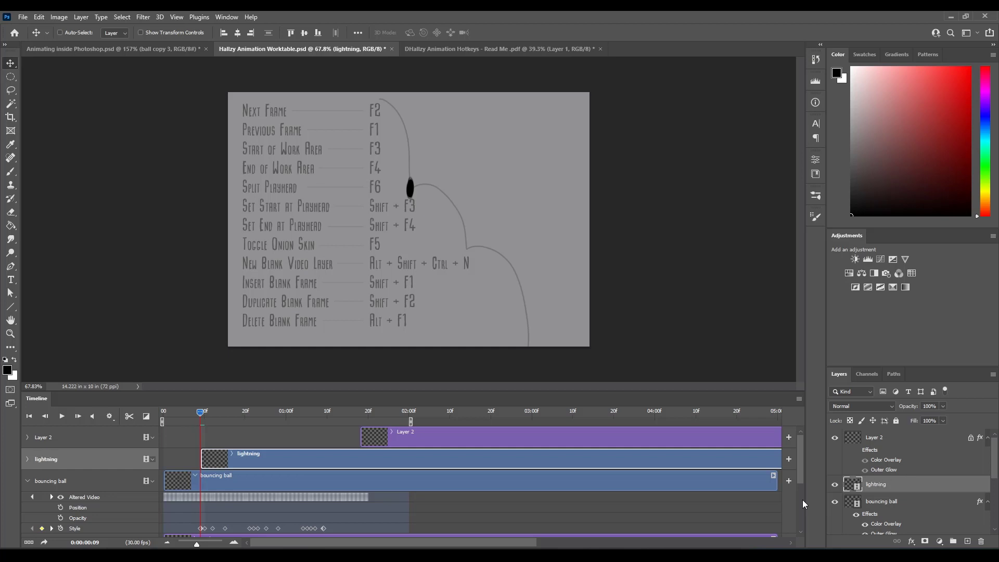
At 0:00:00:10, brush a jagged white lightning arc on the lightning layer, rising from the flattened ball and returning to it.
{"action": "left_click_drag", "start_coordinate": [416, 190], "coordinate": [462, 183]}
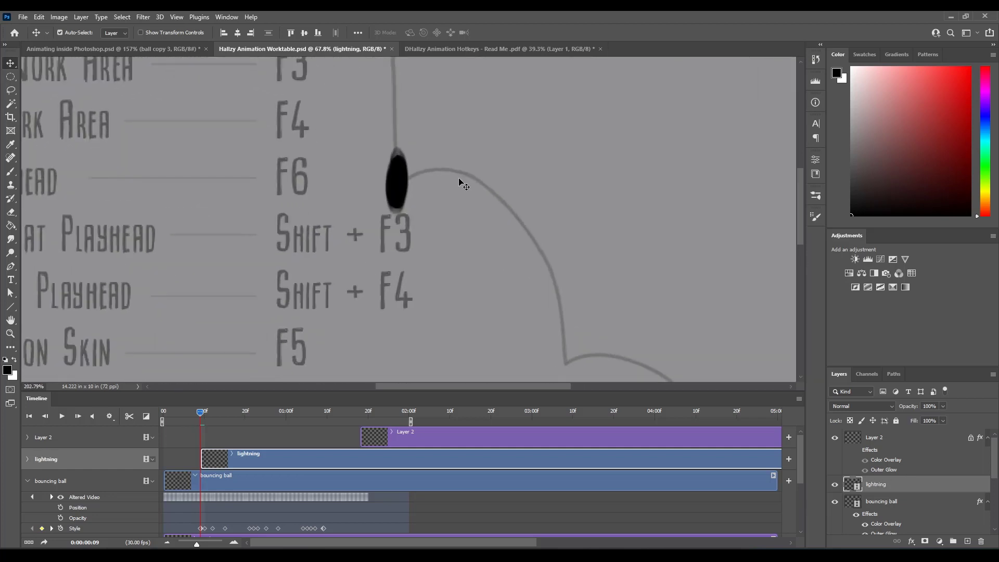
{"action": "left_click_drag", "start_coordinate": [459, 258], "coordinate": [443, 289]}
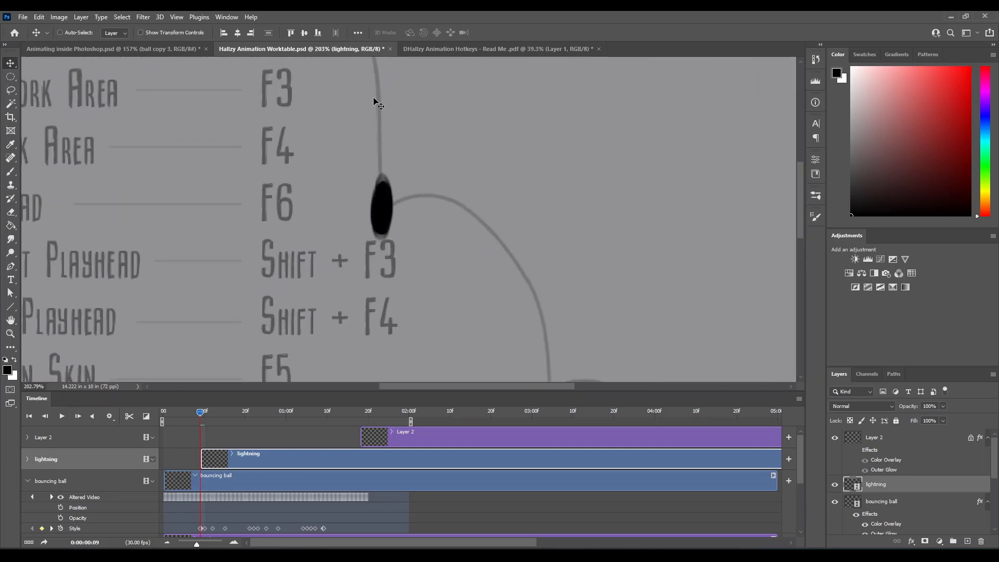
{"action": "key", "text": "space"}
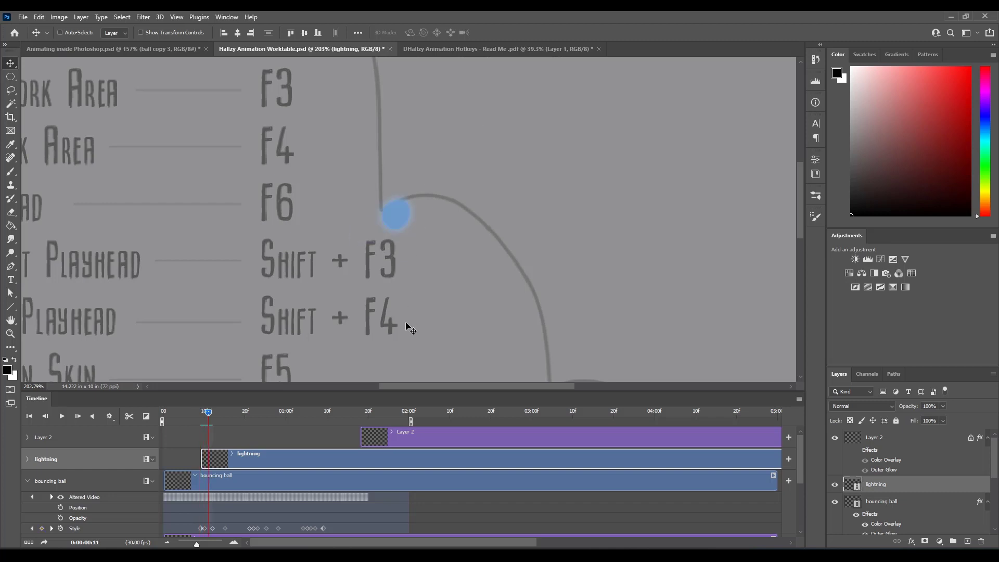
{"action": "key", "text": "Left"}
{"action": "key", "text": "Left"}
{"action": "key", "text": "Left"}
{"action": "key", "text": "Left"}
{"action": "key", "text": "Right"}
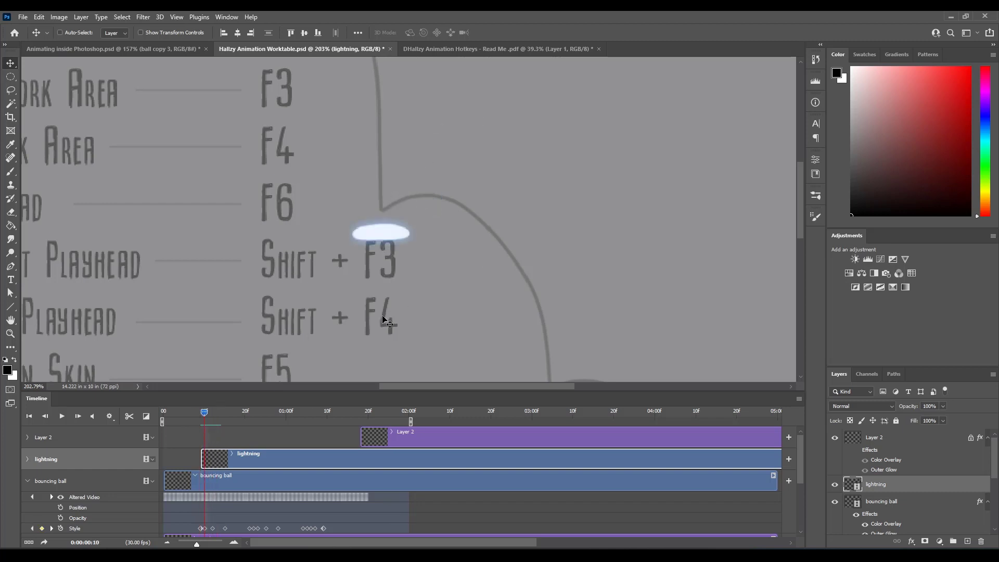
{"action": "key", "text": "b"}
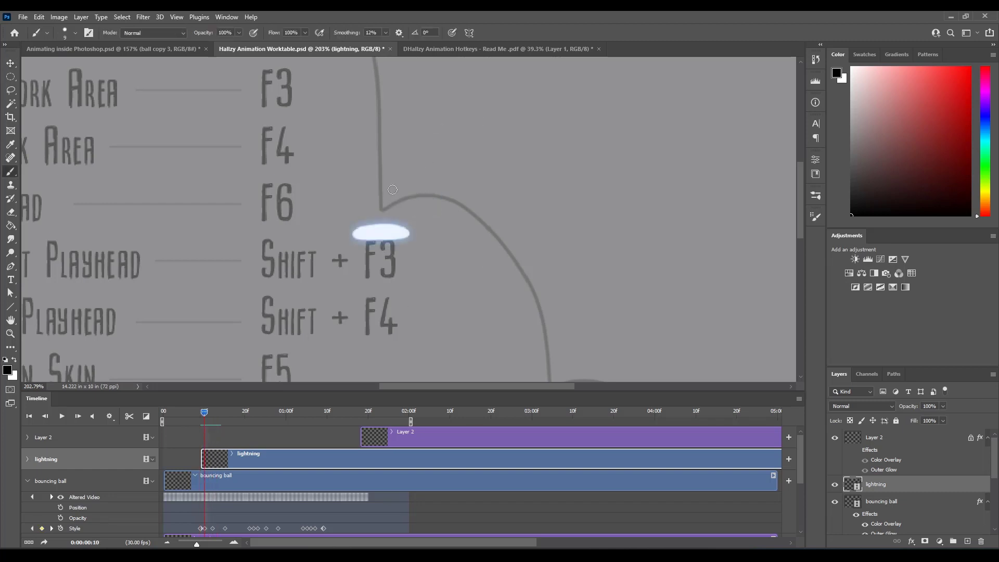
{"action": "key", "text": "x"}
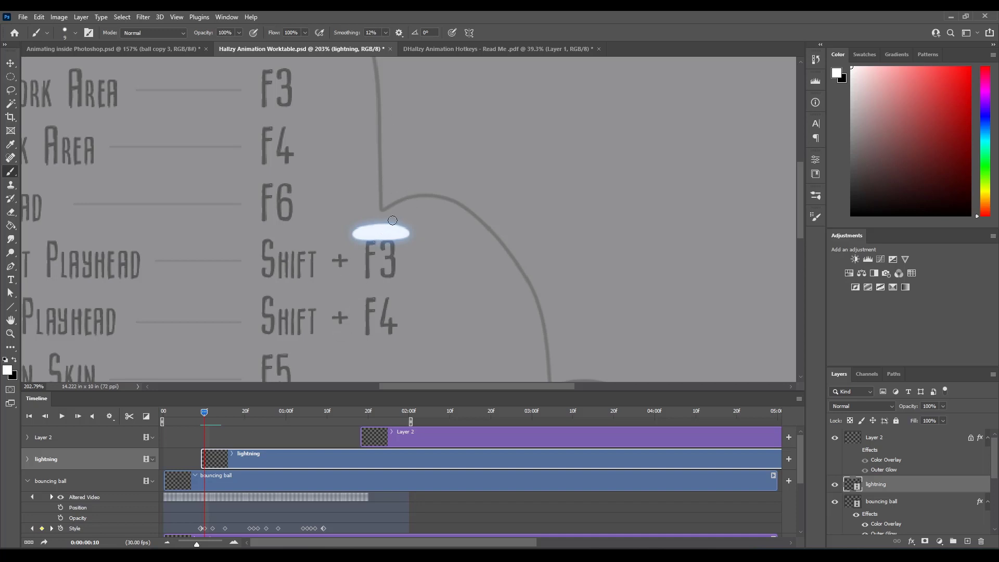
{"action": "mouse_move", "coordinate": [380, 234]}
{"action": "left_mouse_down"}
{"action": "mouse_move", "coordinate": [403, 168]}
{"action": "mouse_move", "coordinate": [416, 189]}
{"action": "mouse_move", "coordinate": [396, 226]}
{"action": "left_mouse_up"}
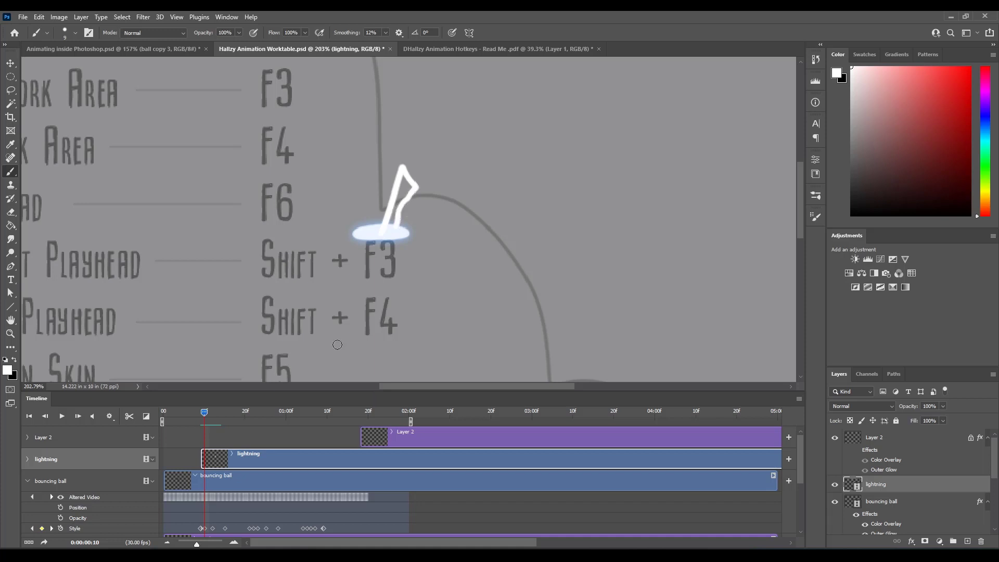
{"action": "mouse_move", "coordinate": [436, 227]}
{"action": "left_mouse_down"}
{"action": "mouse_move", "coordinate": [457, 176]}
{"action": "mouse_move", "coordinate": [450, 172]}
{"action": "mouse_move", "coordinate": [510, 180]}
{"action": "left_mouse_up"}
{"action": "key", "text": "ctrl+z"}
{"action": "key", "text": "ctrl+z"}
{"action": "left_click_drag", "start_coordinate": [414, 159], "coordinate": [440, 203]}
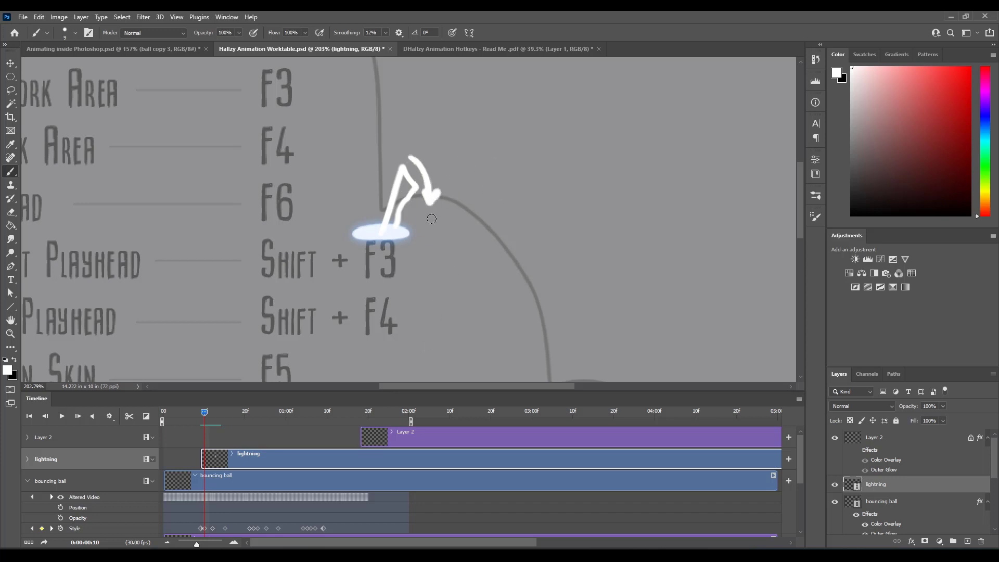
{"action": "key", "text": "ctrl+z"}
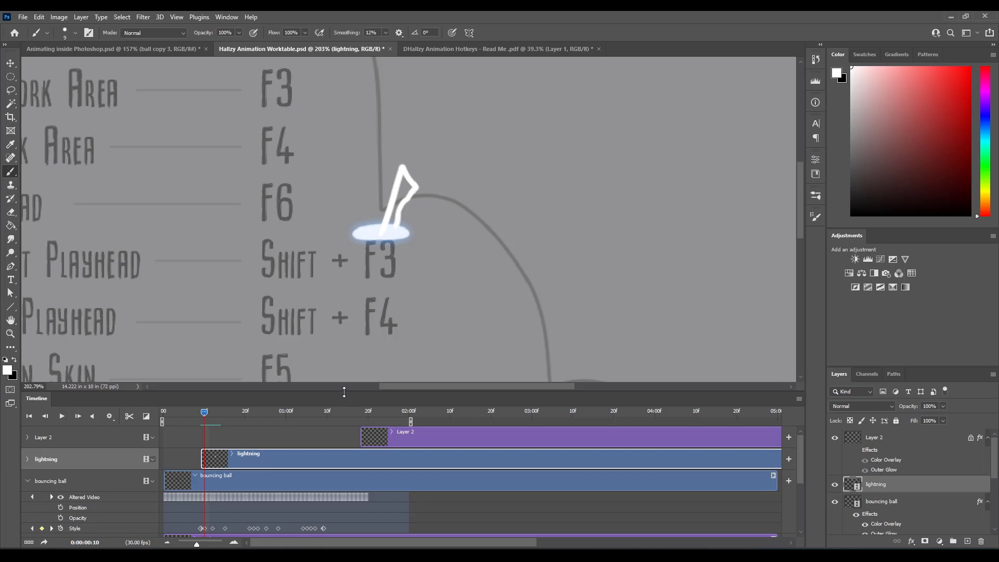
{"action": "key", "text": "e"}
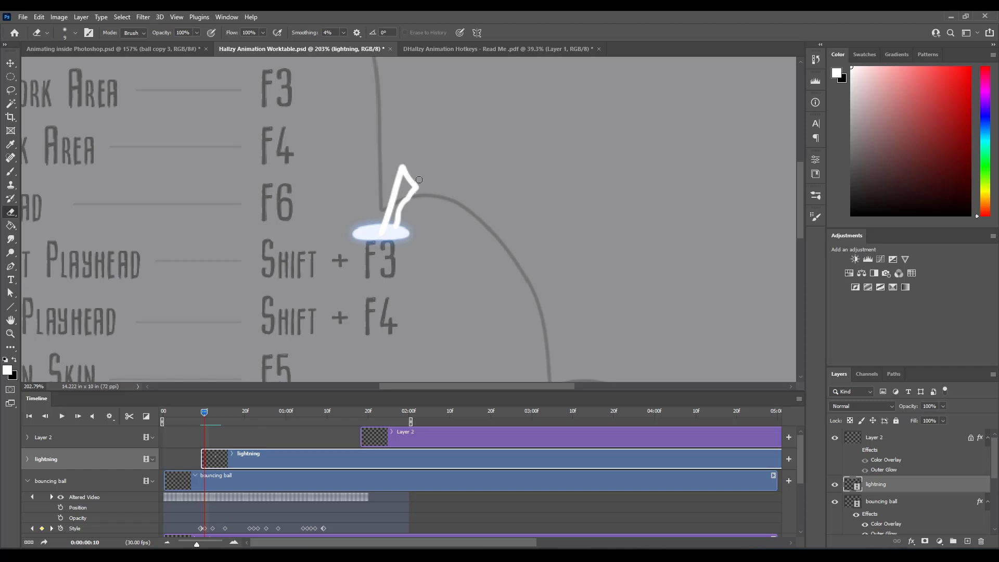
{"action": "key", "text": "b"}
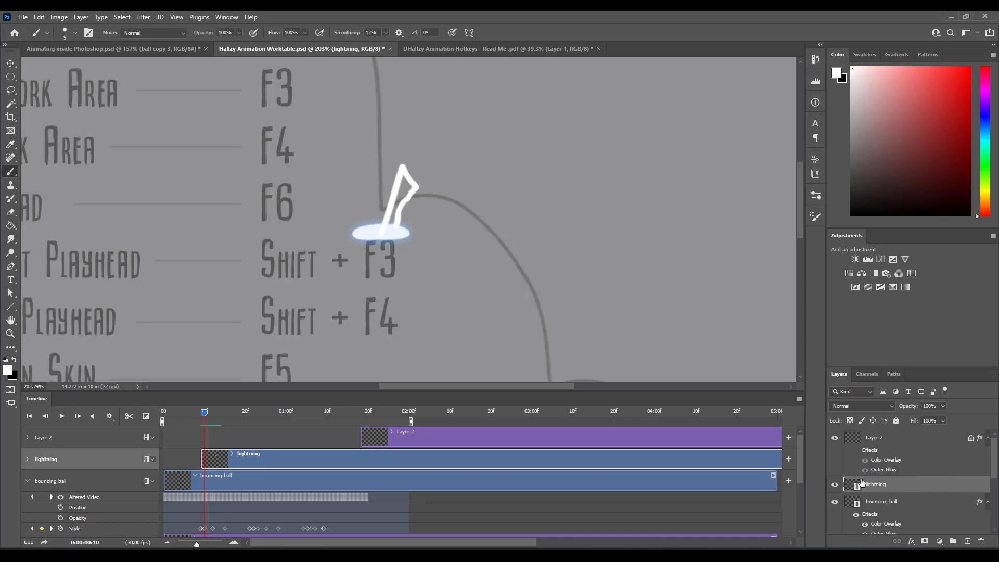
Copy the bouncing ball layer's Color Overlay and Outer Glow style onto the lightning layer.
{"action": "right_click", "coordinate": [908, 503]}
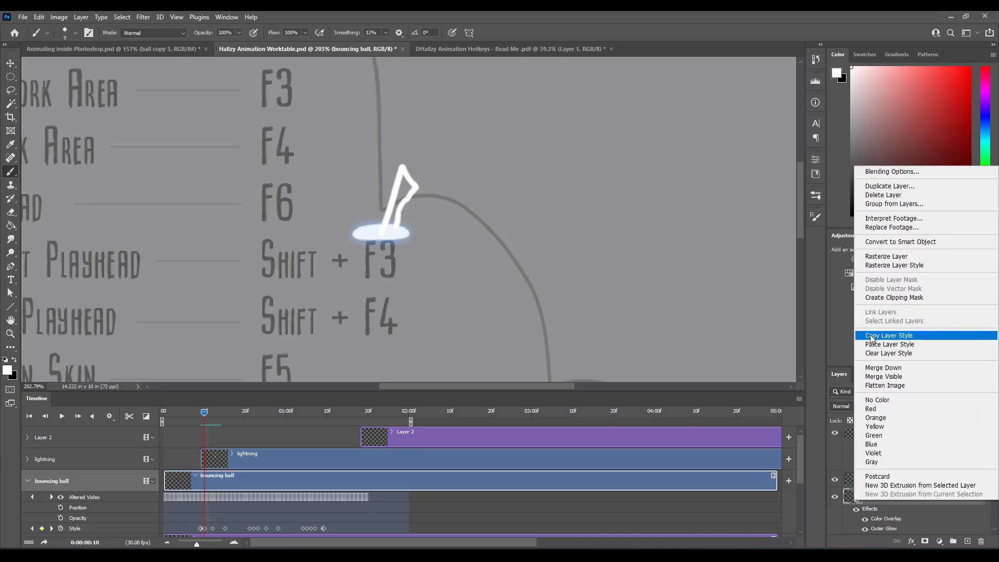
{"action": "left_click", "coordinate": [907, 337]}
{"action": "right_click", "coordinate": [914, 478]}
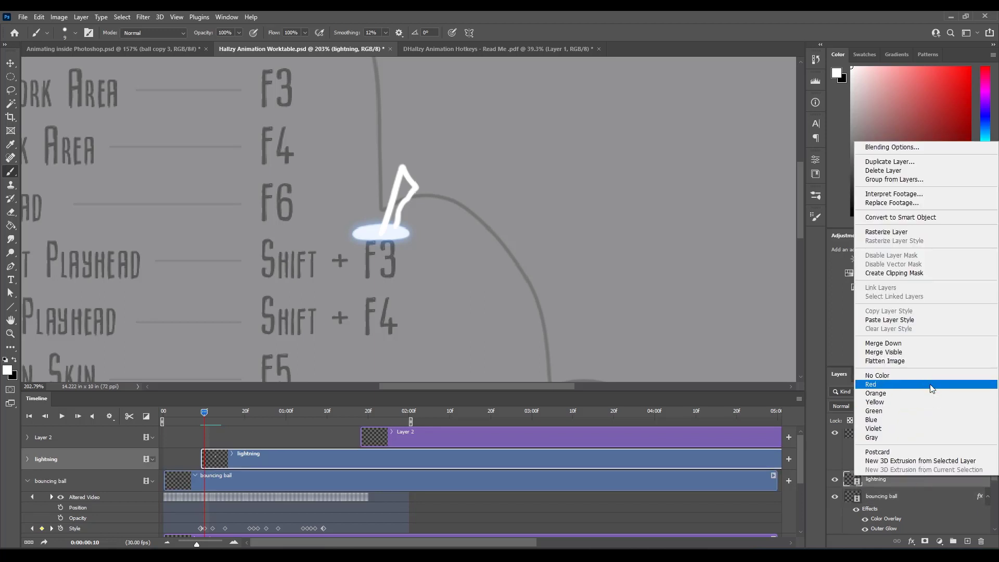
{"action": "left_click", "coordinate": [933, 486]}
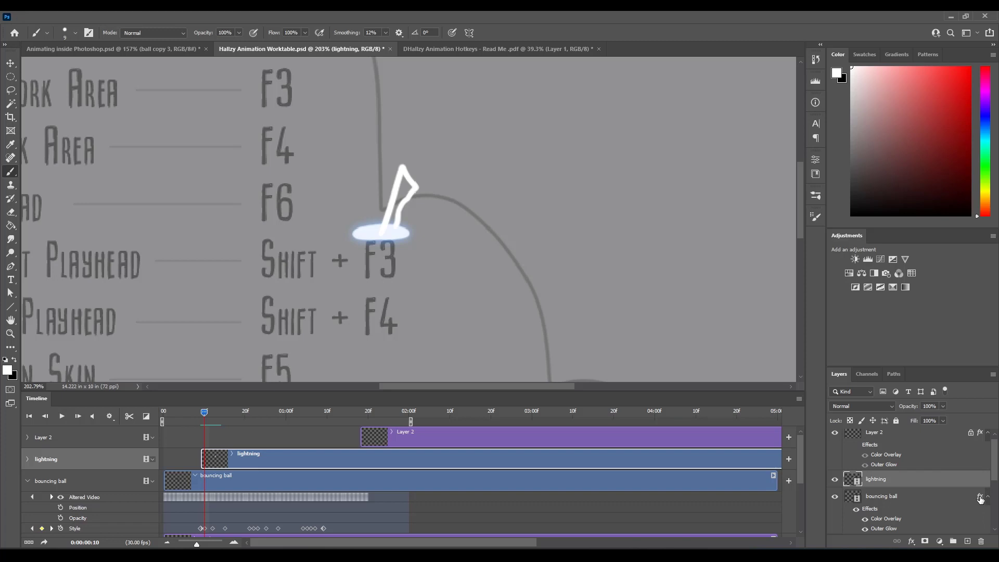
{"action": "left_click_drag", "start_coordinate": [980, 499], "coordinate": [974, 482]}
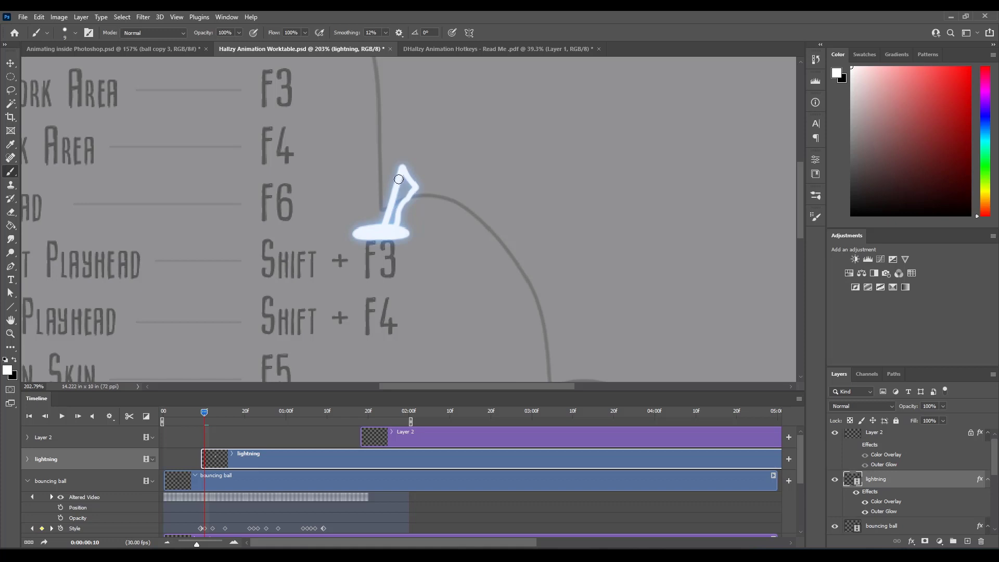
Erase along the edges of the lightning arc to thin its strokes and sharpen its corners.
{"action": "key", "text": "e"}
{"action": "left_click_drag", "start_coordinate": [401, 176], "coordinate": [387, 237]}
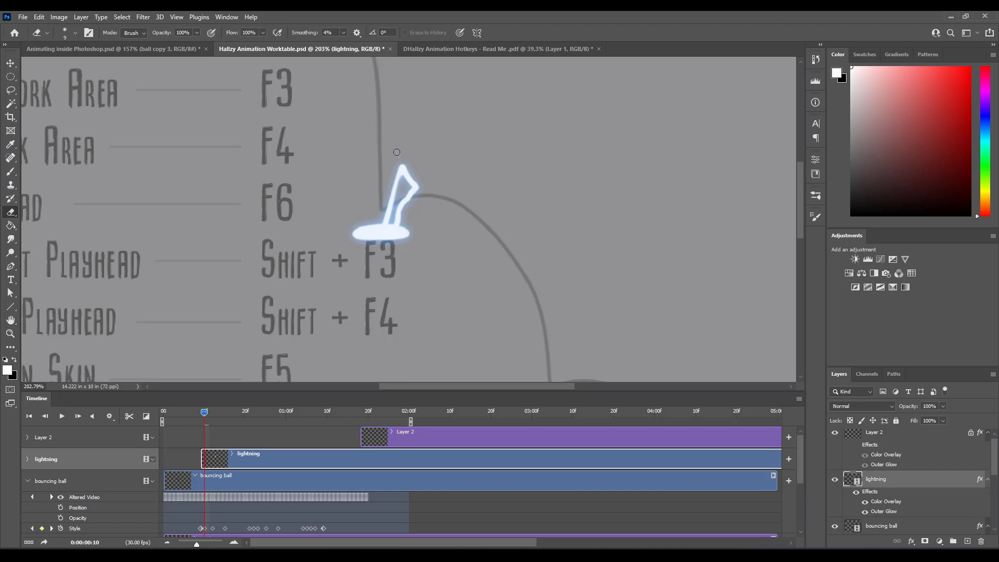
{"action": "left_click_drag", "start_coordinate": [401, 161], "coordinate": [420, 187]}
{"action": "left_click_drag", "start_coordinate": [454, 244], "coordinate": [443, 272]}
Move the lightning drawing from frame 0:00:00:10 to frame 0:00:00:11 by cutting and pasting it.
{"action": "key", "text": "Left"}
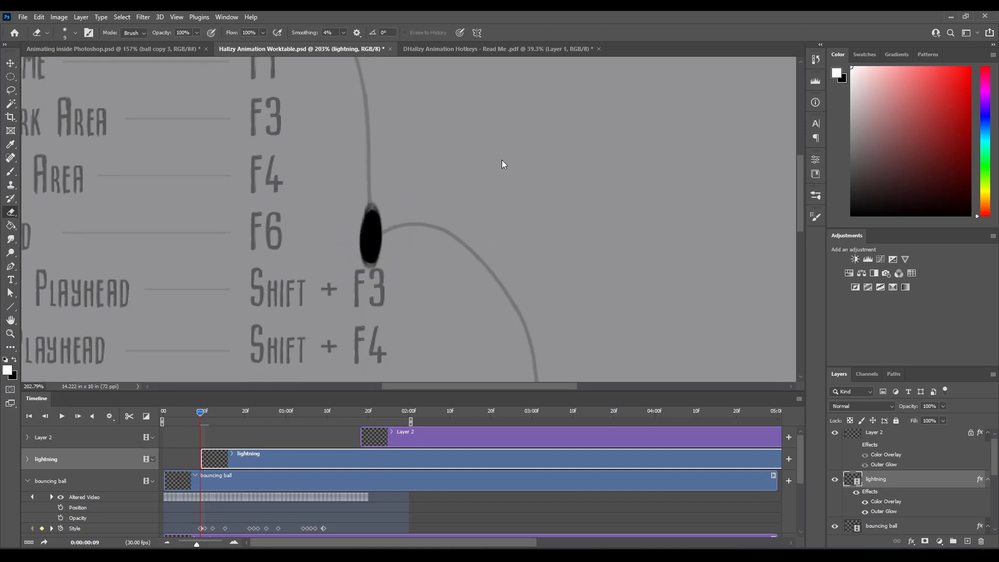
{"action": "key", "text": "Right"}
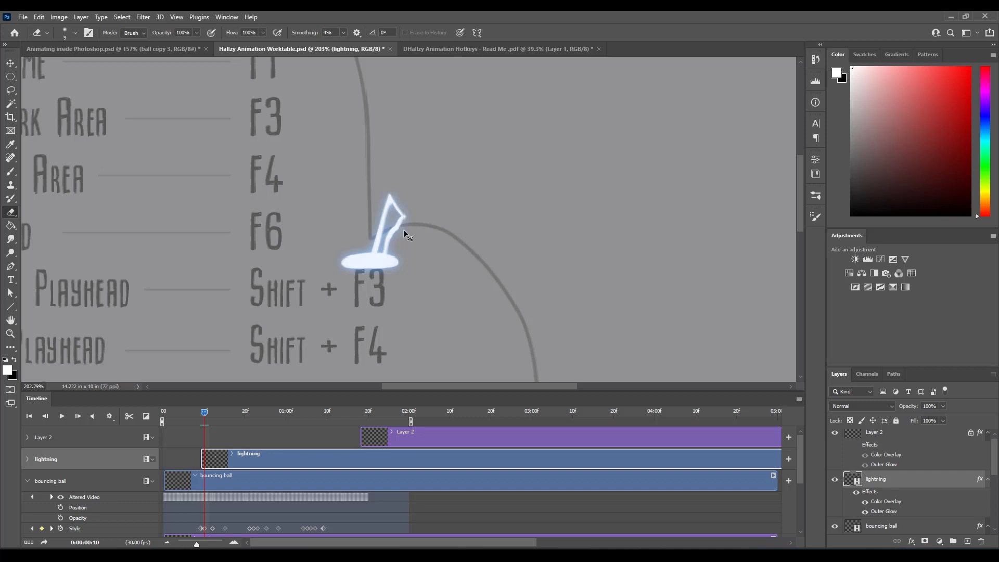
{"action": "key", "text": "ctrl+x"}
{"action": "key", "text": "Right"}
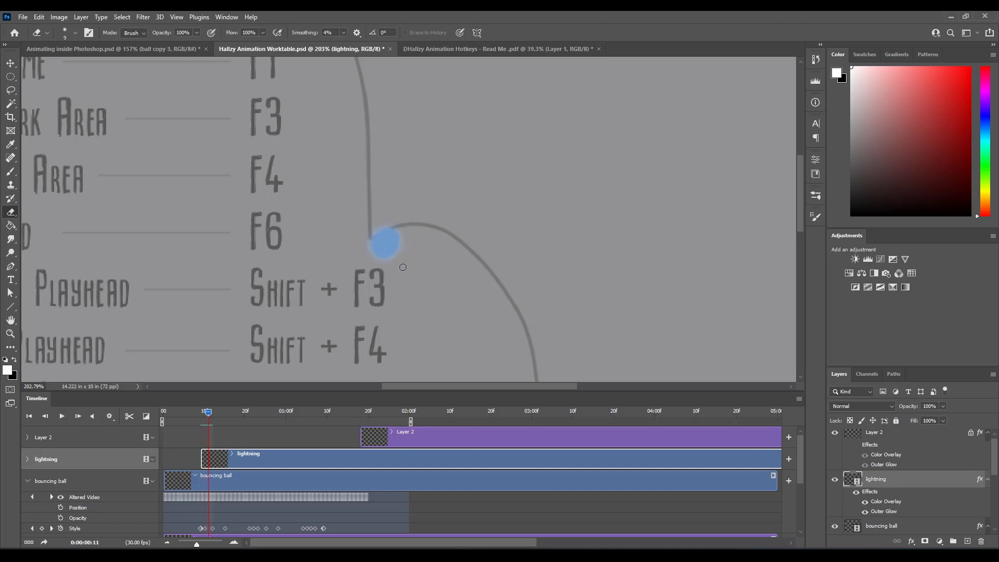
{"action": "key", "text": "ctrl+v"}
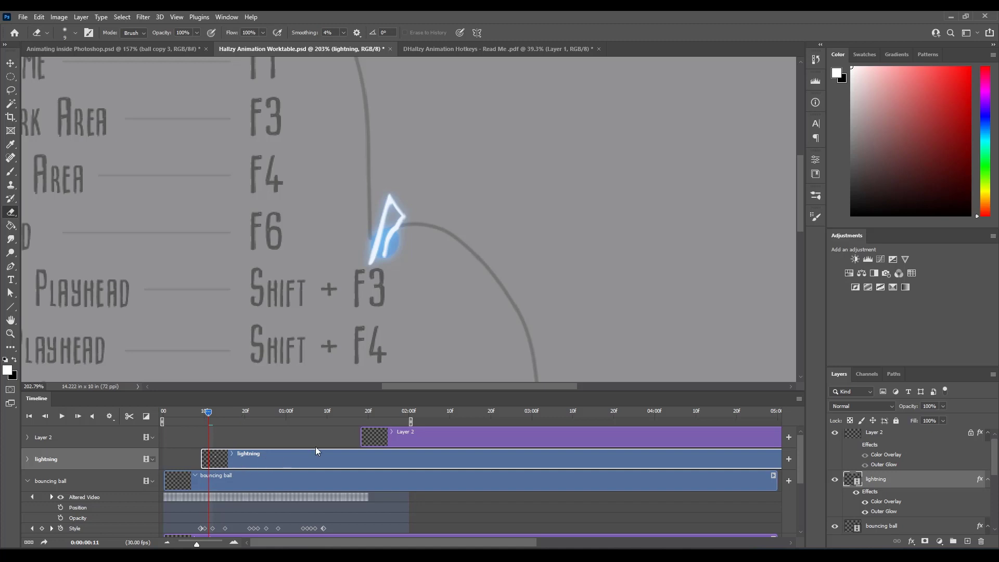
At 0:00:00:10, brush a smaller white lightning spike rising from the flattened ball, and compare it with the neighbouring frames.
{"action": "key", "text": "Left"}
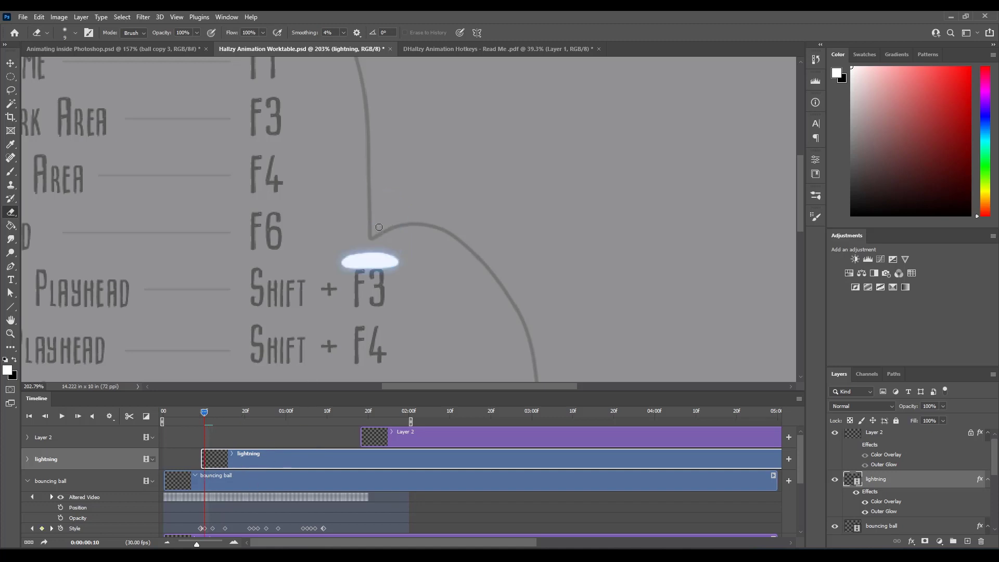
{"action": "key", "text": "b"}
{"action": "left_click_drag", "start_coordinate": [379, 227], "coordinate": [389, 232]}
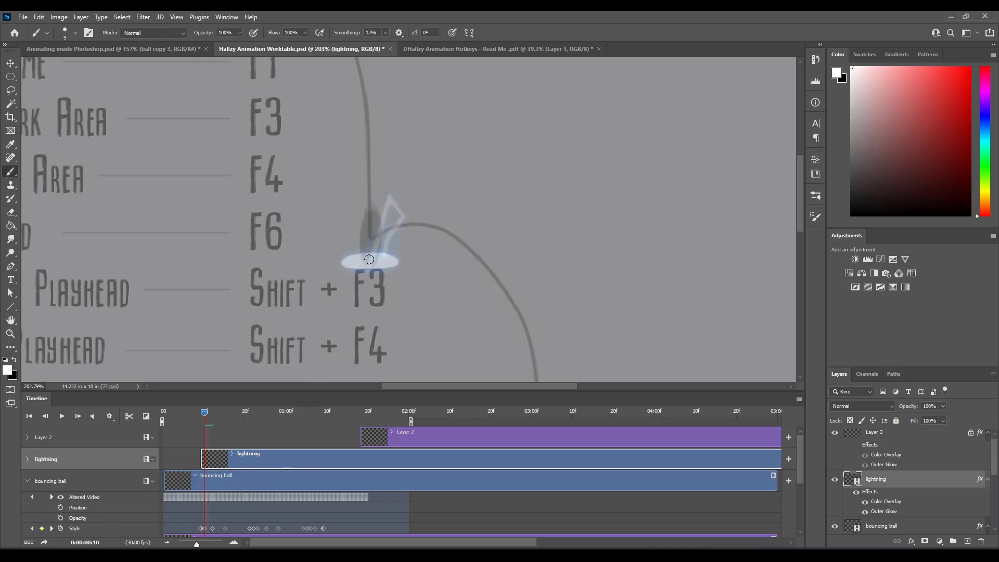
{"action": "mouse_move", "coordinate": [369, 261]}
{"action": "left_mouse_down"}
{"action": "mouse_move", "coordinate": [374, 237]}
{"action": "mouse_move", "coordinate": [378, 256]}
{"action": "left_mouse_up"}
{"action": "key", "text": "e"}
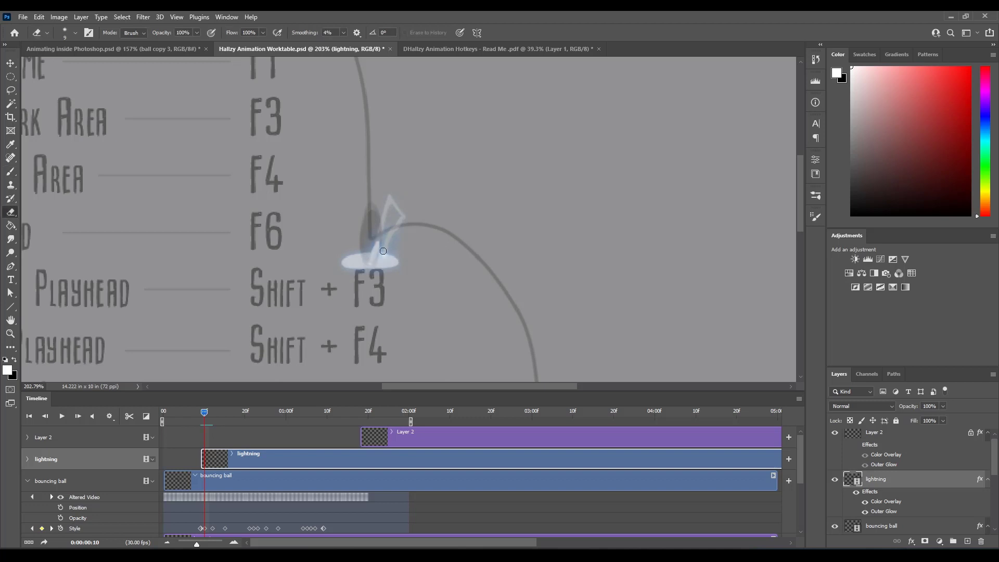
{"action": "key", "text": "Left"}
{"action": "key", "text": "Right"}
{"action": "key", "text": "Right"}
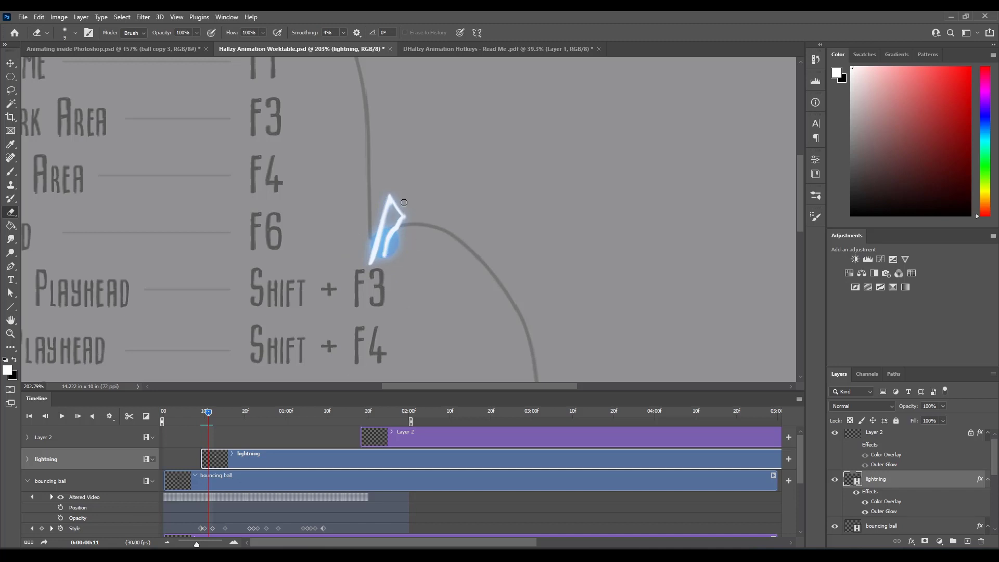
At 0:00:00:12, with onion skins on, brush a jagged white lightning loop just left of the bouncing ball.
{"action": "key", "text": "Right"}
{"action": "key", "text": "F2"}
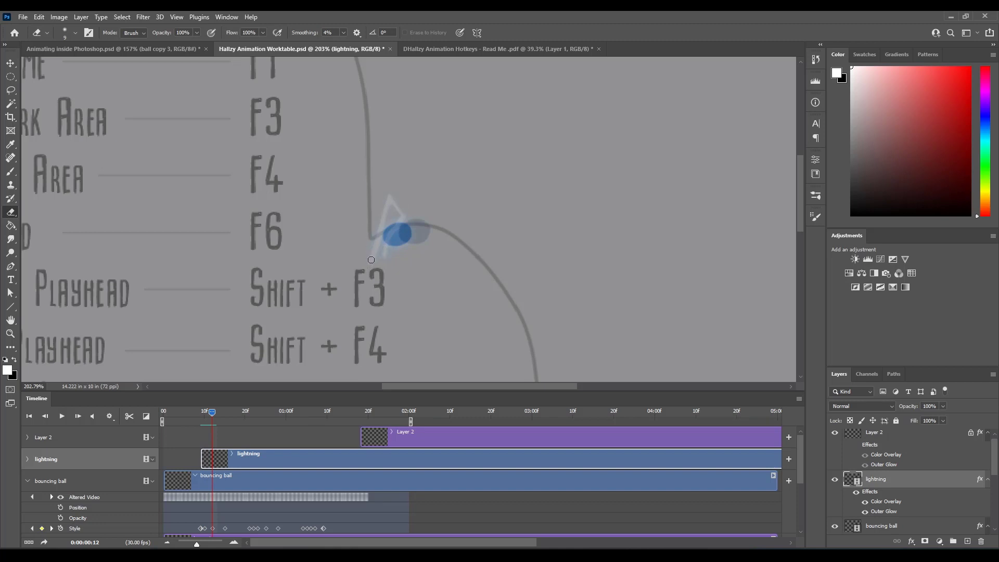
{"action": "key", "text": "b"}
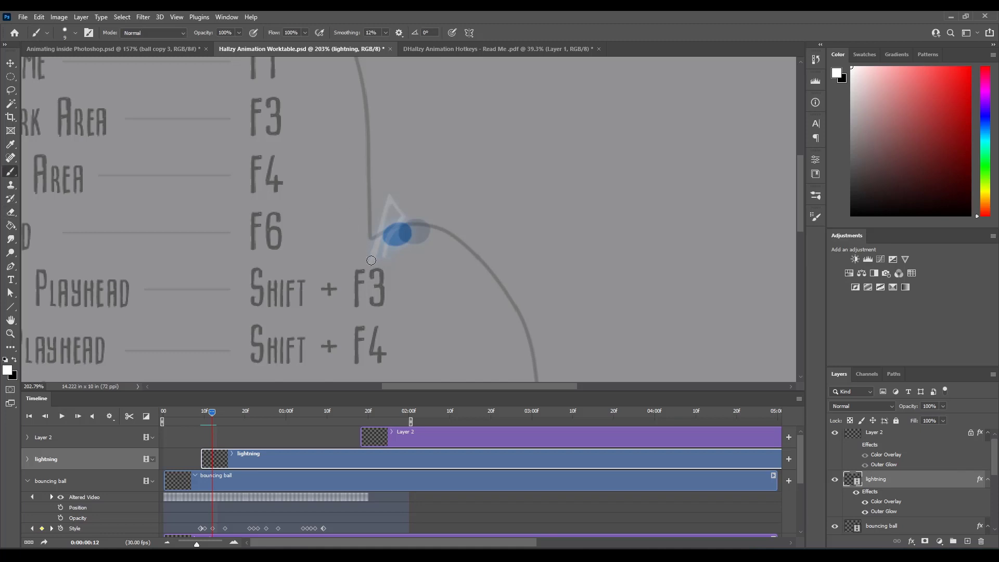
{"action": "mouse_move", "coordinate": [371, 261]}
{"action": "left_mouse_down"}
{"action": "mouse_move", "coordinate": [338, 232]}
{"action": "mouse_move", "coordinate": [353, 186]}
{"action": "mouse_move", "coordinate": [375, 206]}
{"action": "mouse_move", "coordinate": [374, 234]}
{"action": "left_mouse_up"}
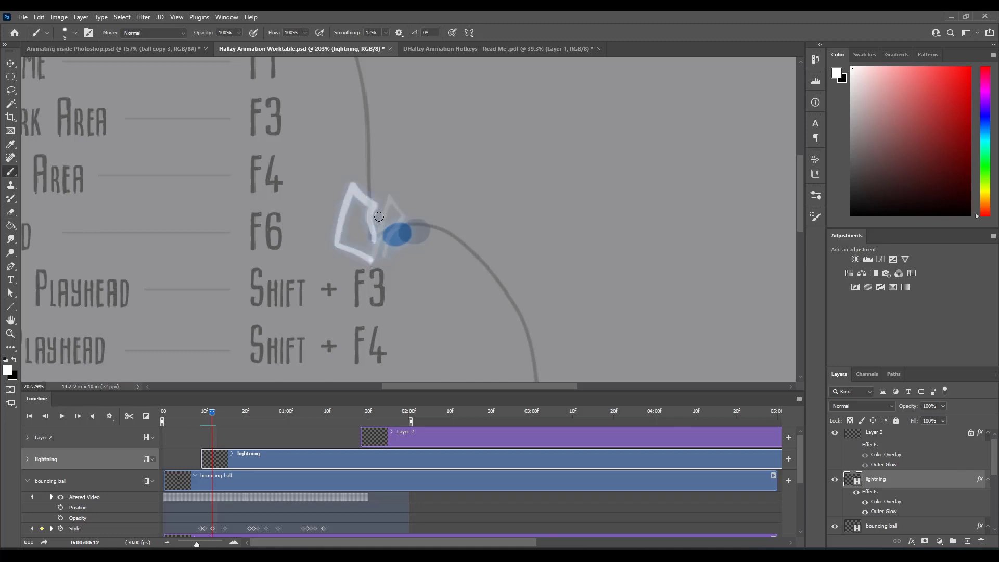
Erase along the lightning loop's edges to thin and sharpen its strokes, and compare it with the previous frame.
{"action": "key", "text": "e"}
{"action": "mouse_move", "coordinate": [379, 235]}
{"action": "left_mouse_down"}
{"action": "mouse_move", "coordinate": [378, 215]}
{"action": "mouse_move", "coordinate": [364, 220]}
{"action": "mouse_move", "coordinate": [375, 213]}
{"action": "left_mouse_up"}
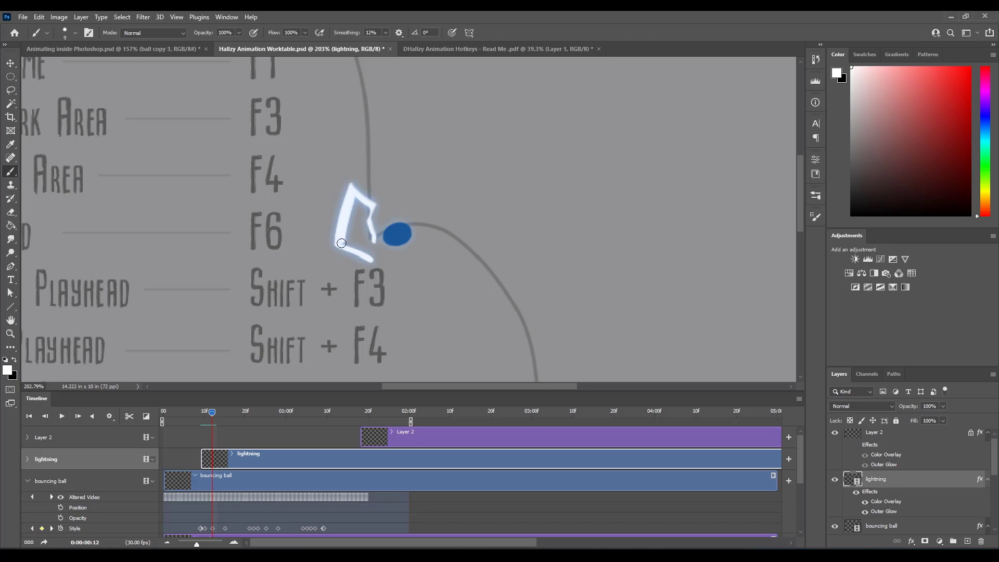
{"action": "key", "text": "e"}
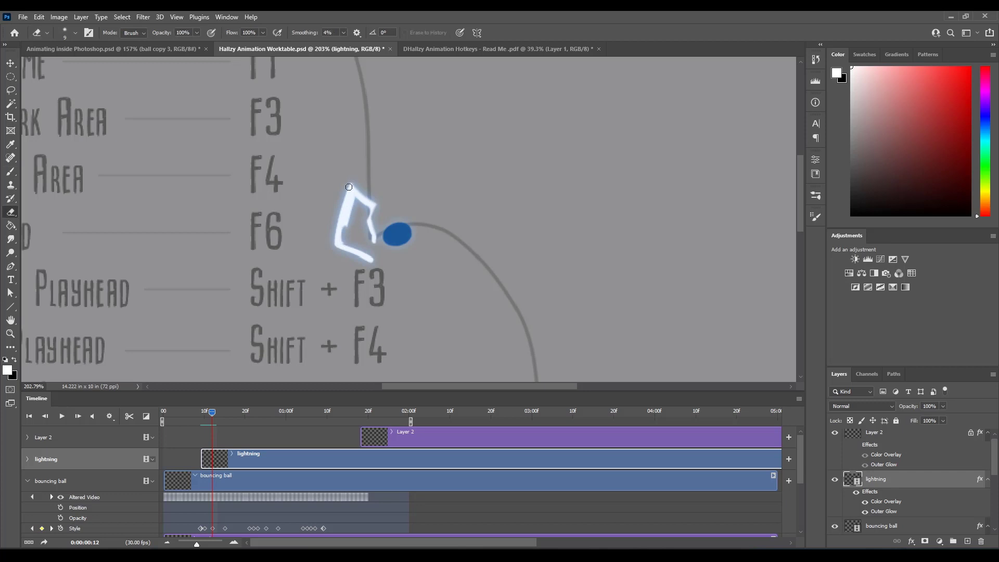
{"action": "left_click_drag", "start_coordinate": [349, 187], "coordinate": [331, 271]}
{"action": "key", "text": "Left"}
{"action": "key", "text": "Right"}
At 0:00:00:13, with onion skins on, brush a low, flat lightning shape along the ground below the ball.
{"action": "key", "text": "Right"}
{"action": "key", "text": "F2"}
{"action": "key", "text": "b"}
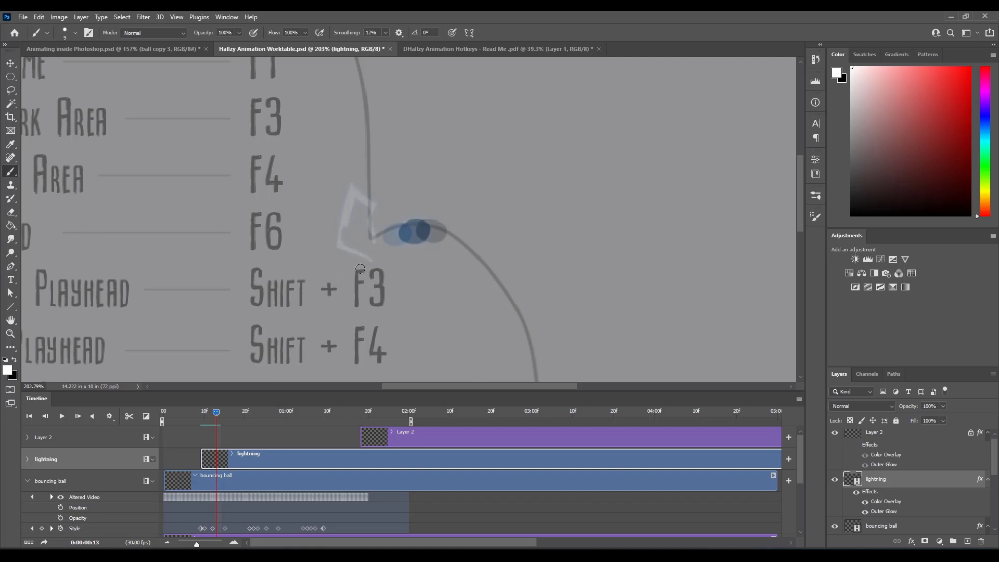
{"action": "mouse_move", "coordinate": [356, 262]}
{"action": "left_mouse_down"}
{"action": "mouse_move", "coordinate": [341, 284]}
{"action": "mouse_move", "coordinate": [401, 271]}
{"action": "mouse_move", "coordinate": [399, 259]}
{"action": "mouse_move", "coordinate": [379, 266]}
{"action": "left_mouse_up"}
Refine the flat lightning shape at 0:00:00:13 by erasing its edges thinner and retouching its corners with the brush.
{"action": "key", "text": "e"}
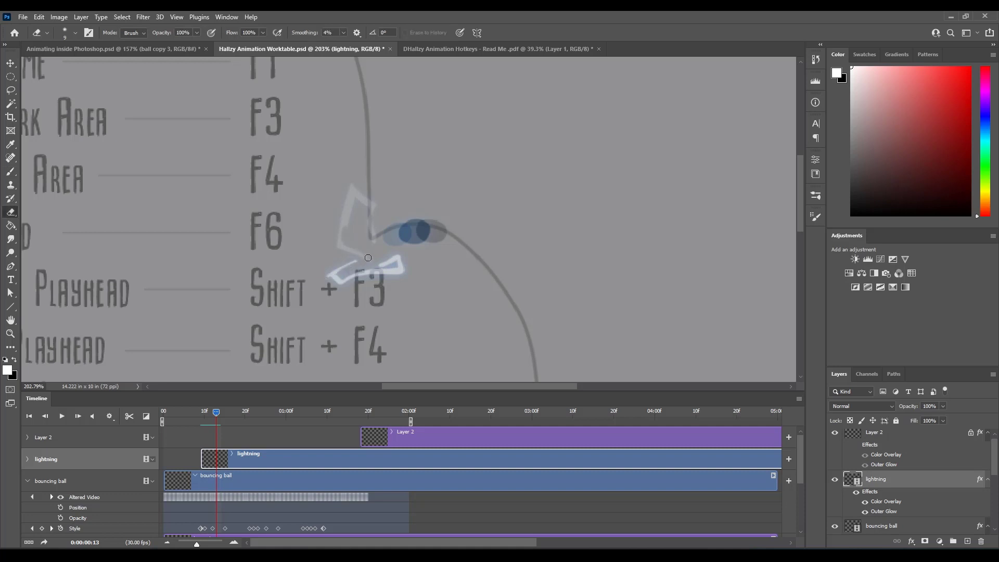
{"action": "left_click_drag", "start_coordinate": [395, 263], "coordinate": [392, 258]}
{"action": "key", "text": "b"}
{"action": "mouse_move", "coordinate": [350, 281]}
{"action": "left_mouse_down"}
{"action": "mouse_move", "coordinate": [405, 272]}
{"action": "mouse_move", "coordinate": [346, 287]}
{"action": "left_mouse_up"}
{"action": "key", "text": "e"}
{"action": "left_click_drag", "start_coordinate": [377, 270], "coordinate": [407, 271]}
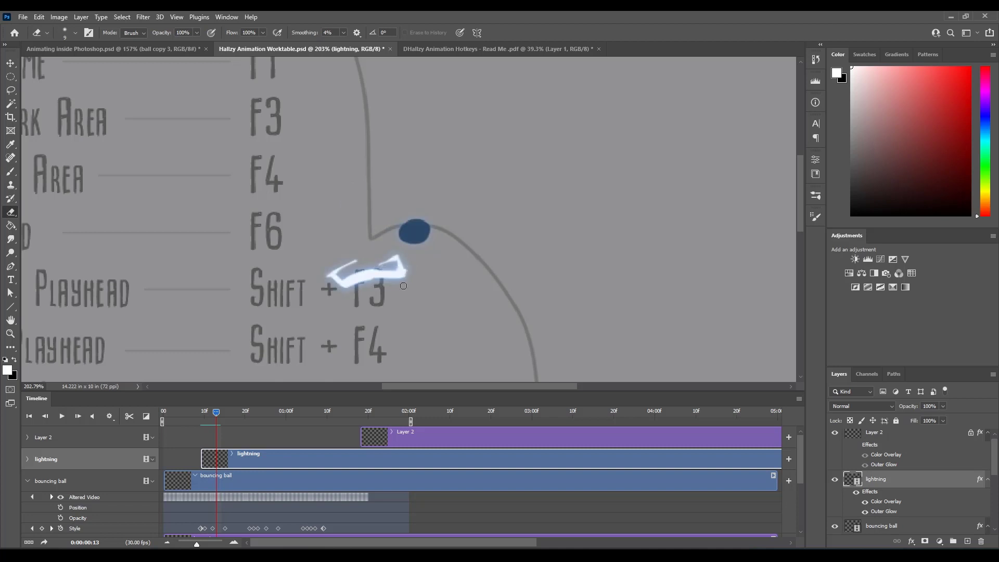
{"action": "mouse_move", "coordinate": [351, 287]}
{"action": "left_mouse_down"}
{"action": "mouse_move", "coordinate": [406, 277]}
{"action": "mouse_move", "coordinate": [395, 311]}
{"action": "left_mouse_up"}
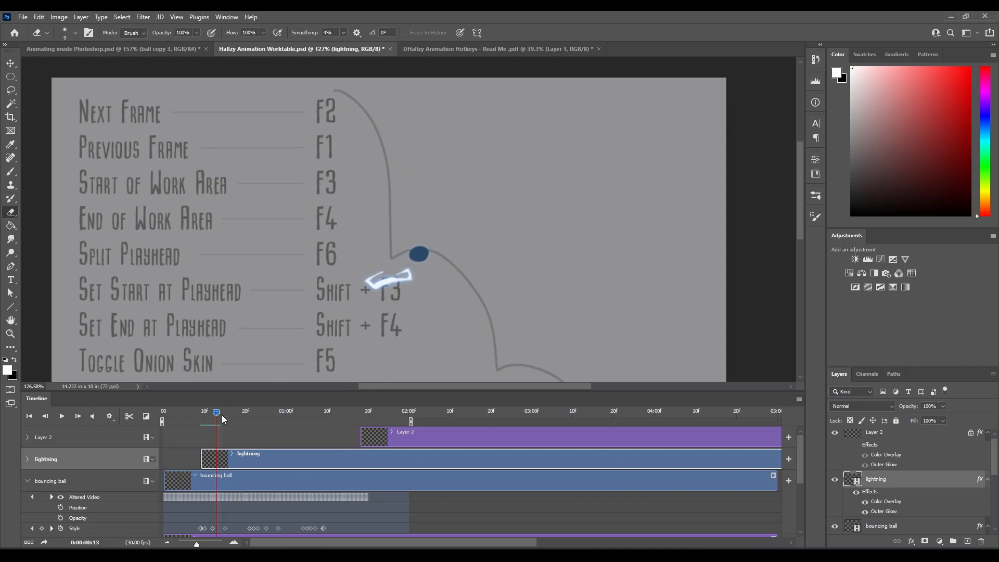
Review the lightning drawings by stepping through the frames around the first impact, without and with onion skins.
{"action": "left_click_drag", "start_coordinate": [222, 414], "coordinate": [199, 415]}
{"action": "key", "text": "F2"}
{"action": "key", "text": "F2"}
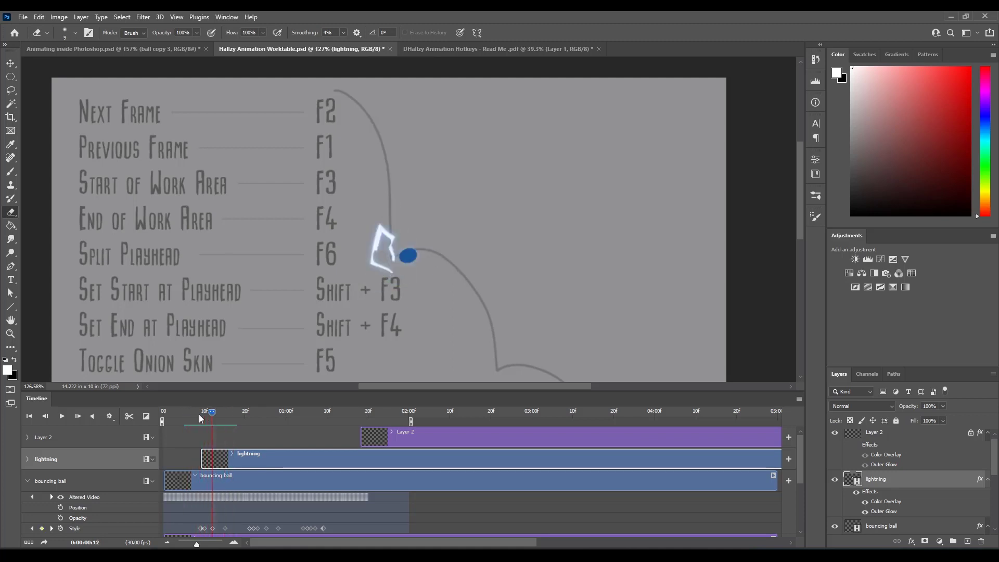
{"action": "key", "text": "F1"}
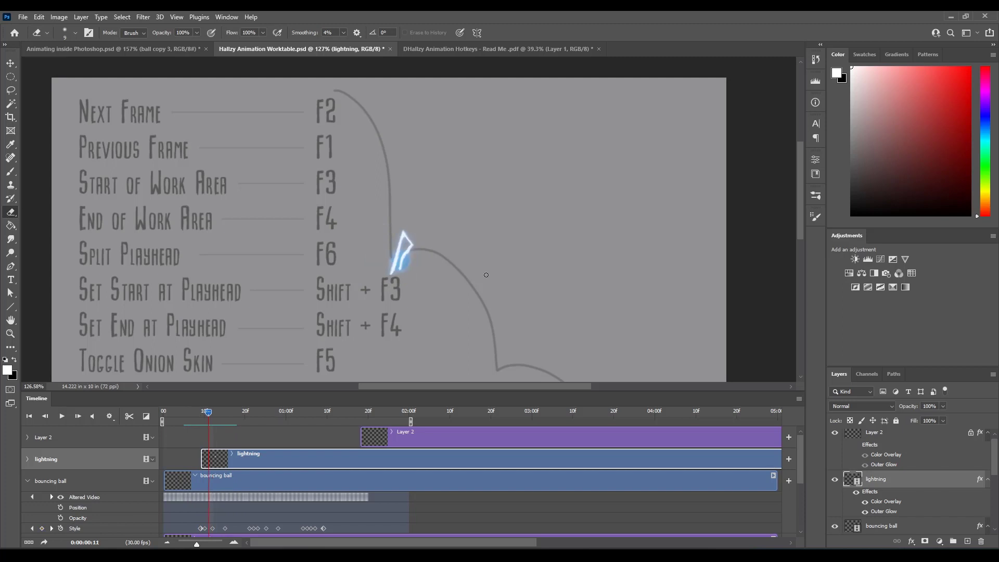
{"action": "key", "text": "F2"}
{"action": "key", "text": "F2"}
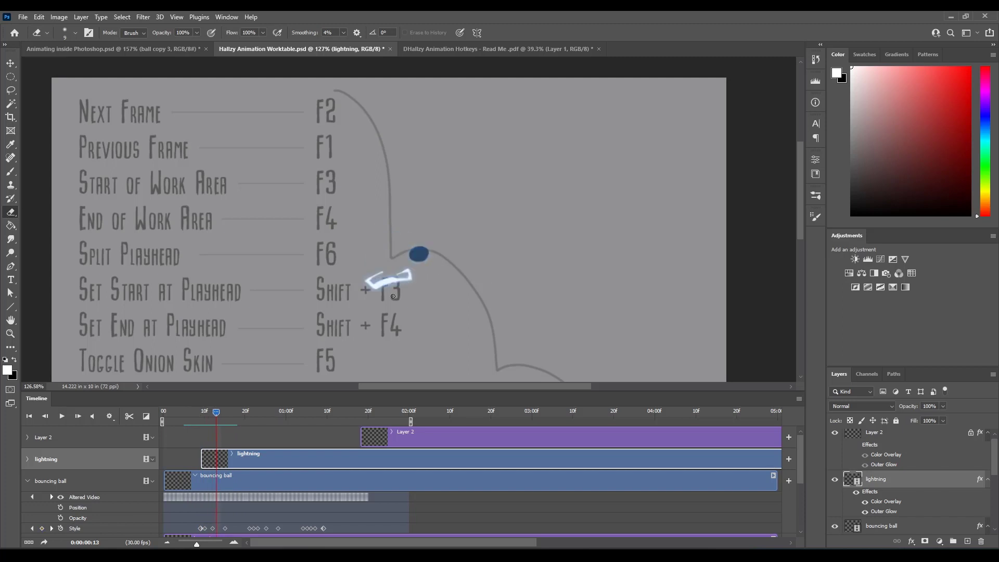
{"action": "key", "text": "F2"}
{"action": "key", "text": "F5"}
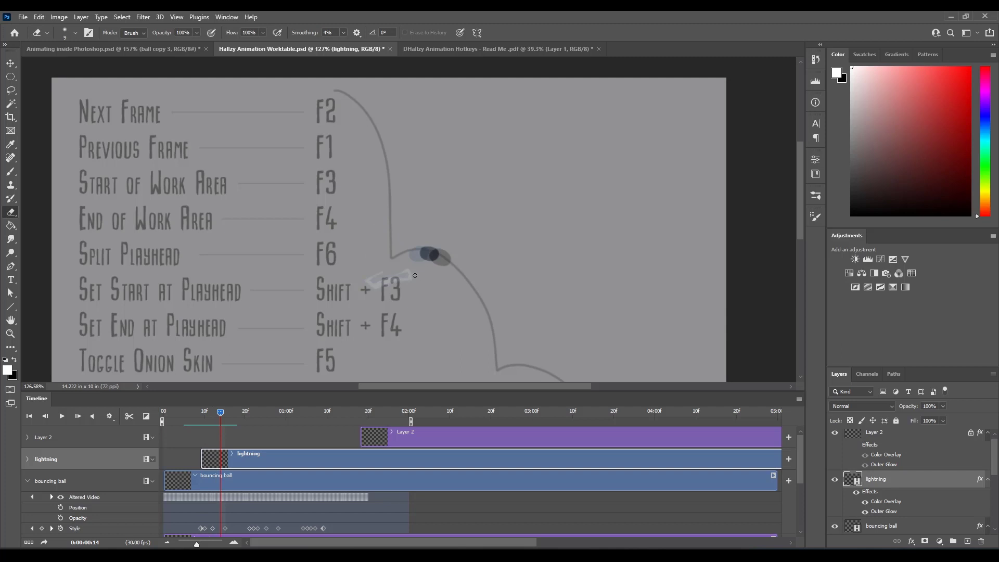
{"action": "key", "text": "F1"}
{"action": "key", "text": "F1"}
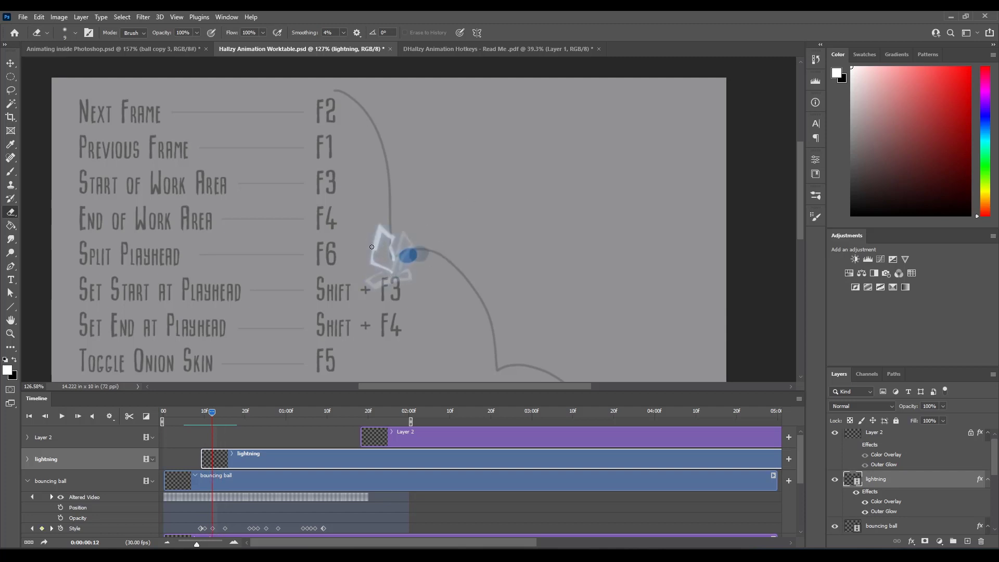
{"action": "key", "text": "F2"}
{"action": "key", "text": "b"}
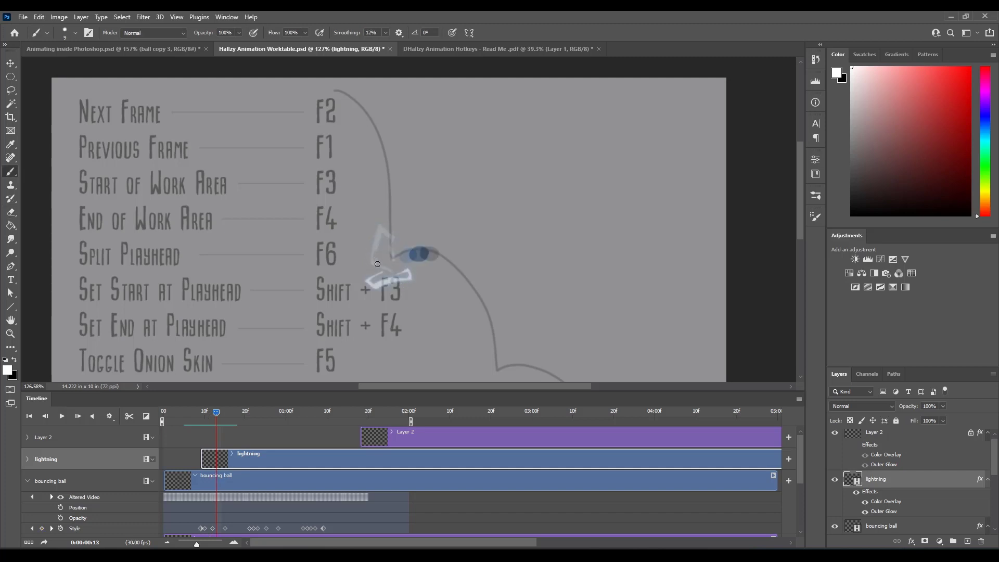
At 0:00:00:14, brush a taller angular lightning bolt over the impact point, thin it with the eraser, and advance one frame.
{"action": "key", "text": "F2"}
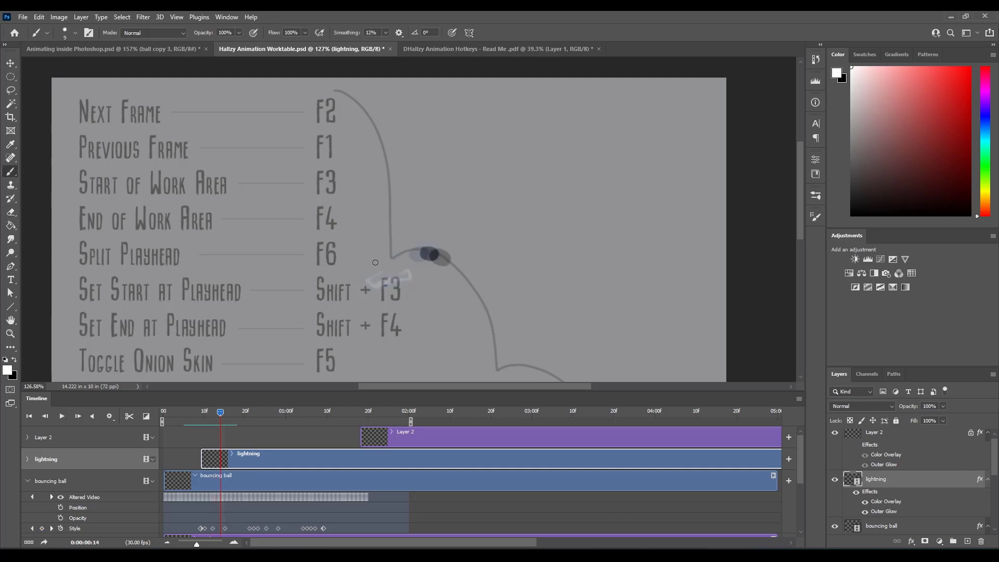
{"action": "mouse_move", "coordinate": [368, 258]}
{"action": "left_mouse_down"}
{"action": "mouse_move", "coordinate": [385, 272]}
{"action": "mouse_move", "coordinate": [367, 254]}
{"action": "mouse_move", "coordinate": [398, 208]}
{"action": "mouse_move", "coordinate": [405, 231]}
{"action": "left_mouse_up"}
{"action": "key", "text": "e"}
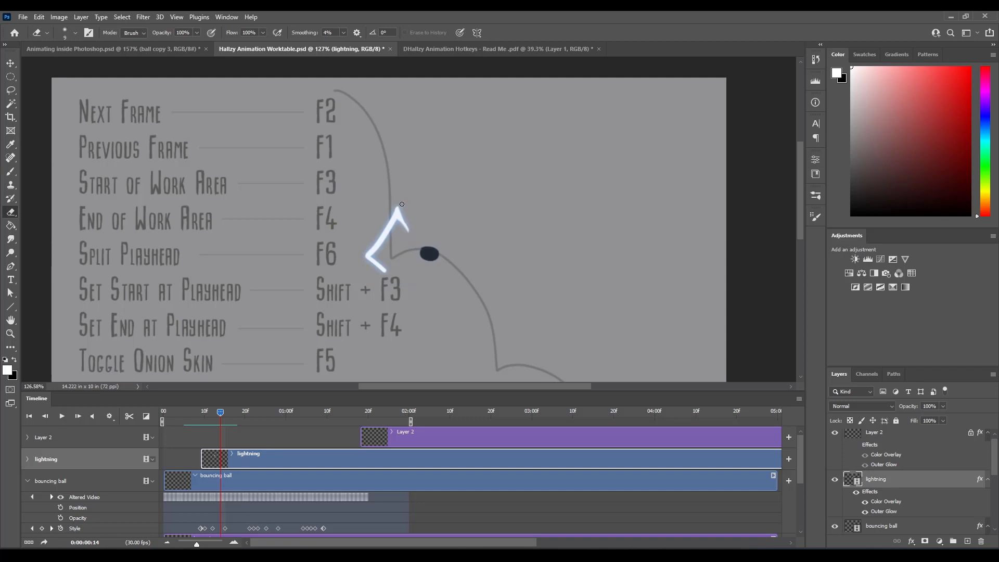
{"action": "left_click_drag", "start_coordinate": [385, 241], "coordinate": [371, 258]}
{"action": "left_click_drag", "start_coordinate": [398, 205], "coordinate": [348, 270]}
{"action": "key", "text": "b"}
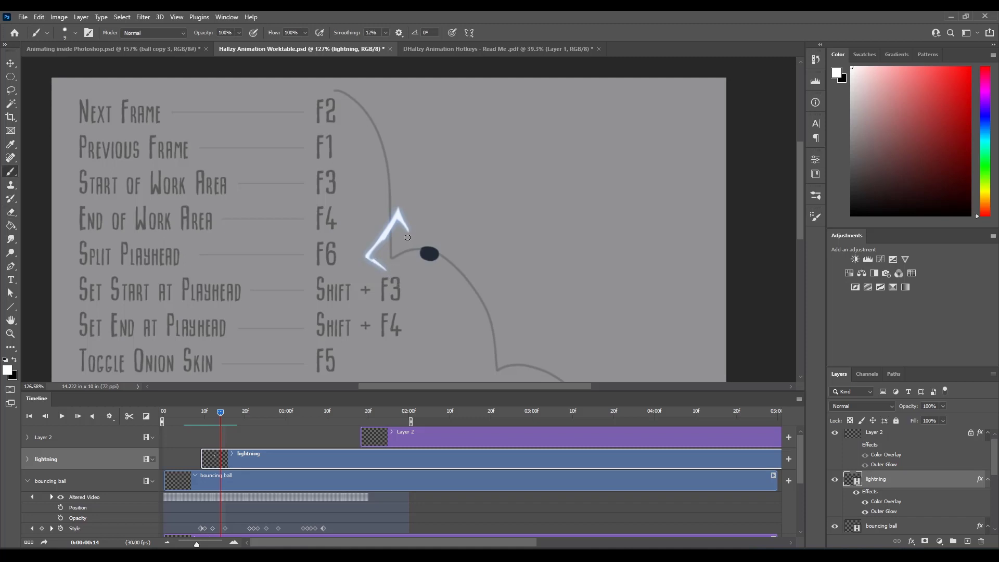
{"action": "key", "text": "e"}
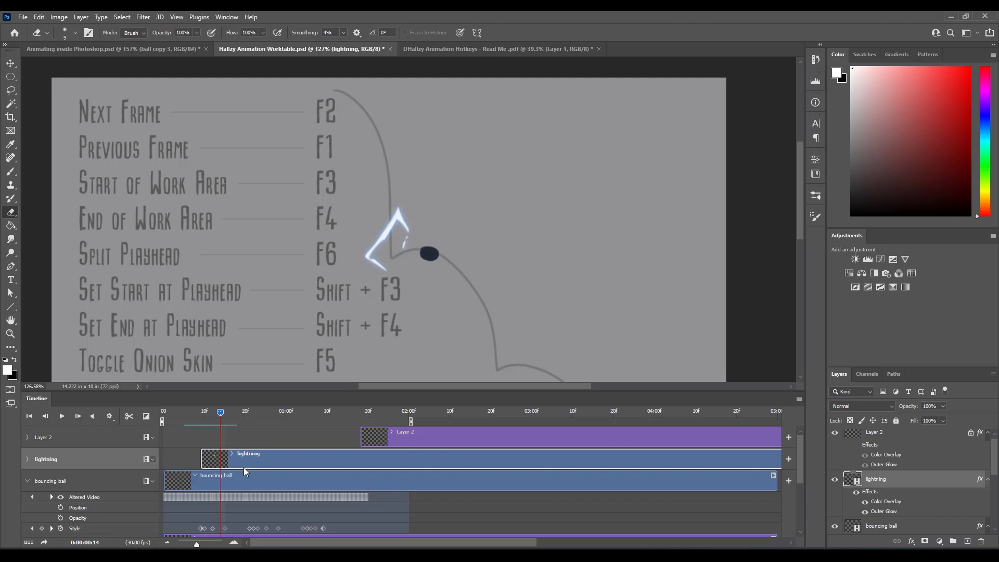
{"action": "key", "text": "F2"}
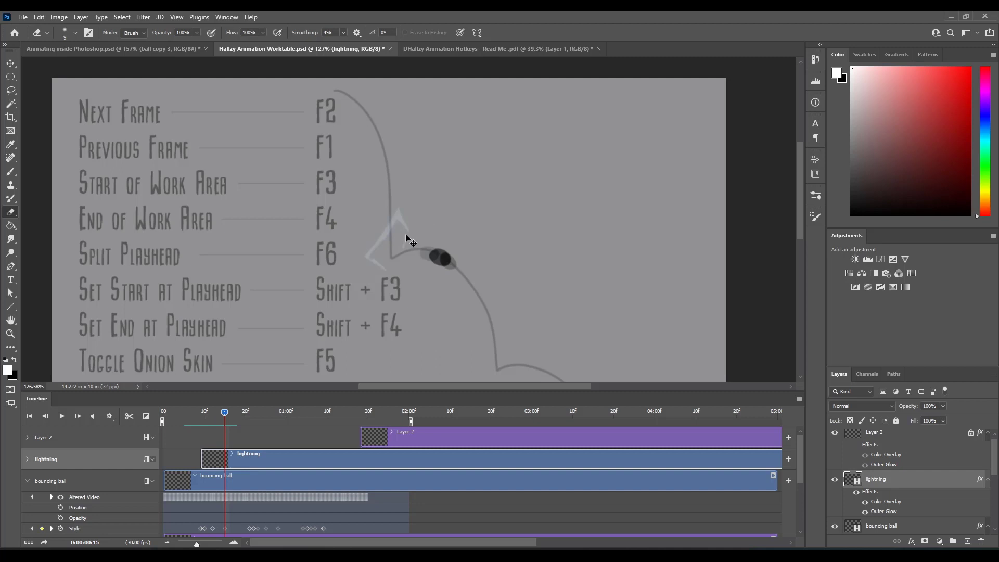
Sketch circles and outward arrows over the onion-skinned bolt's corners at 0:00:00:15, and clear the sketch.
{"action": "scroll", "coordinate": [410, 241], "scroll_direction": "up", "scroll_amount": 2}
{"action": "key", "text": "b"}
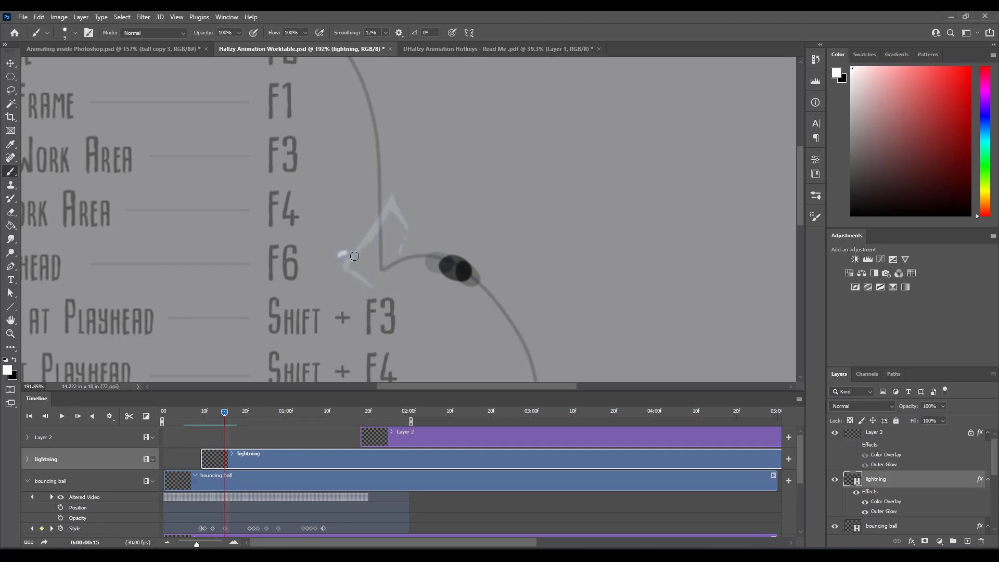
{"action": "left_click_drag", "start_coordinate": [344, 254], "coordinate": [347, 254]}
{"action": "left_click_drag", "start_coordinate": [390, 190], "coordinate": [399, 189]}
{"action": "mouse_move", "coordinate": [411, 223]}
{"action": "left_mouse_down"}
{"action": "mouse_move", "coordinate": [405, 232]}
{"action": "mouse_move", "coordinate": [399, 151]}
{"action": "mouse_move", "coordinate": [407, 169]}
{"action": "left_mouse_up"}
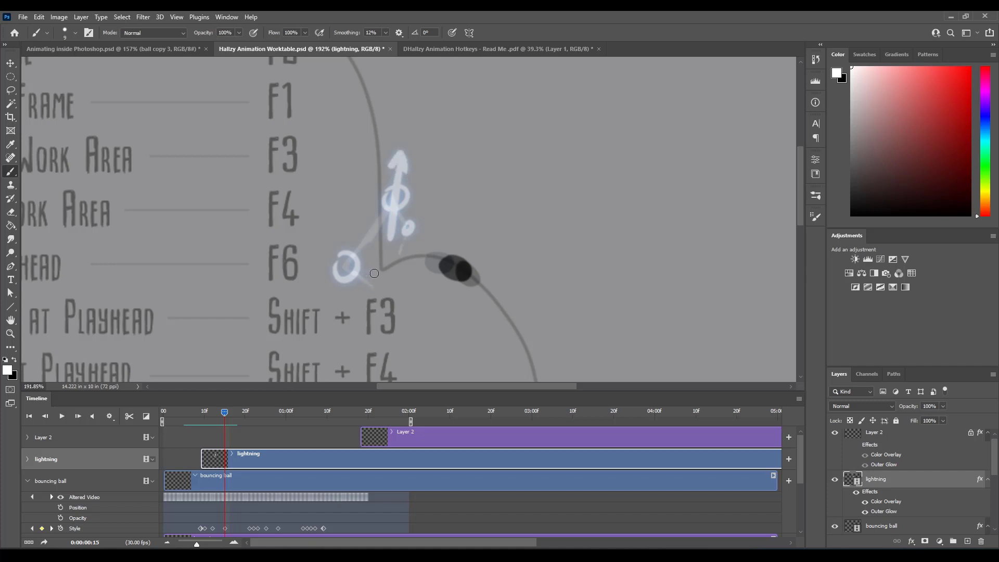
{"action": "mouse_move", "coordinate": [374, 274]}
{"action": "left_mouse_down"}
{"action": "mouse_move", "coordinate": [306, 258]}
{"action": "mouse_move", "coordinate": [323, 275]}
{"action": "left_mouse_up"}
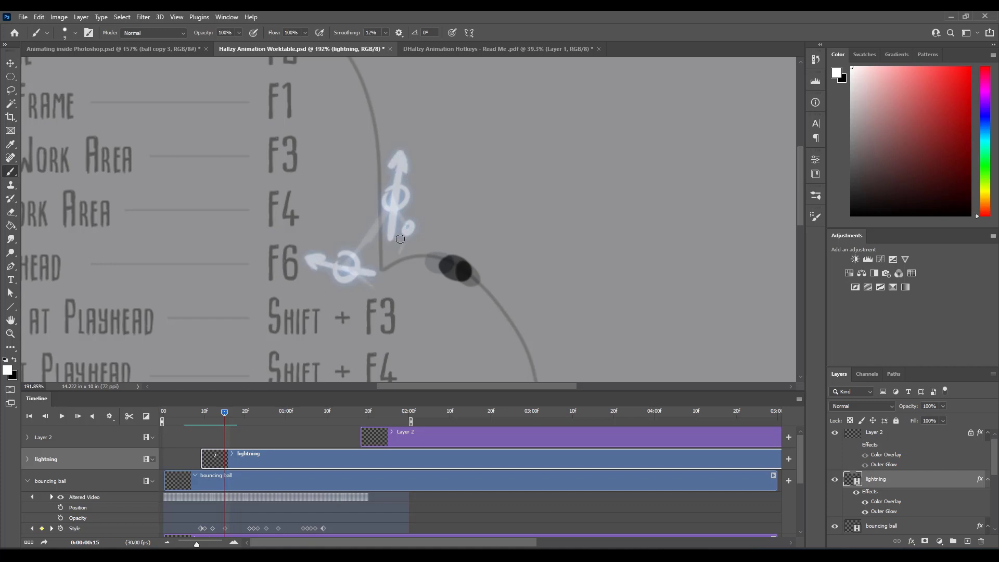
{"action": "left_click_drag", "start_coordinate": [399, 240], "coordinate": [431, 222]}
{"action": "key", "text": "ctrl+z"}
{"action": "key", "text": "Delete"}
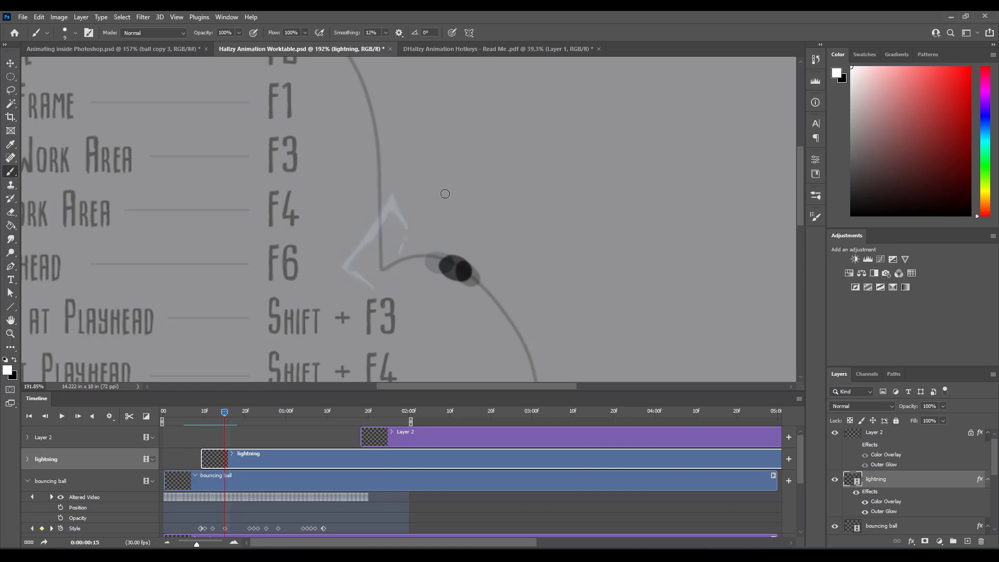
Sketch a thick diagonal bar between two inward arrows, erase the bar down to a thin line, and clear the sketch.
{"action": "mouse_move", "coordinate": [441, 209]}
{"action": "left_mouse_down"}
{"action": "mouse_move", "coordinate": [529, 147]}
{"action": "mouse_move", "coordinate": [448, 214]}
{"action": "mouse_move", "coordinate": [541, 153]}
{"action": "mouse_move", "coordinate": [449, 220]}
{"action": "mouse_move", "coordinate": [529, 179]}
{"action": "left_mouse_up"}
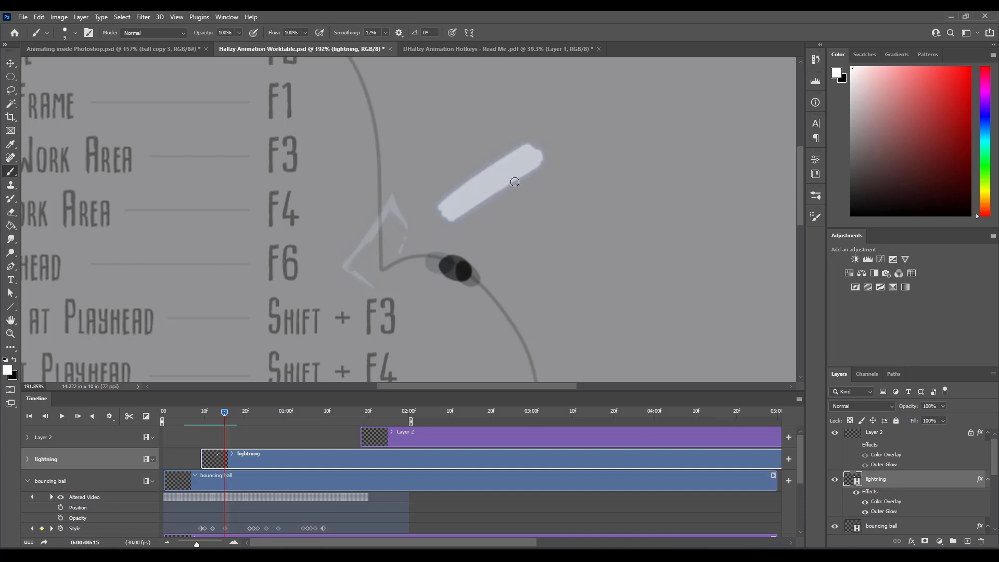
{"action": "mouse_move", "coordinate": [541, 241]}
{"action": "left_mouse_down"}
{"action": "mouse_move", "coordinate": [521, 205]}
{"action": "mouse_move", "coordinate": [542, 211]}
{"action": "left_mouse_up"}
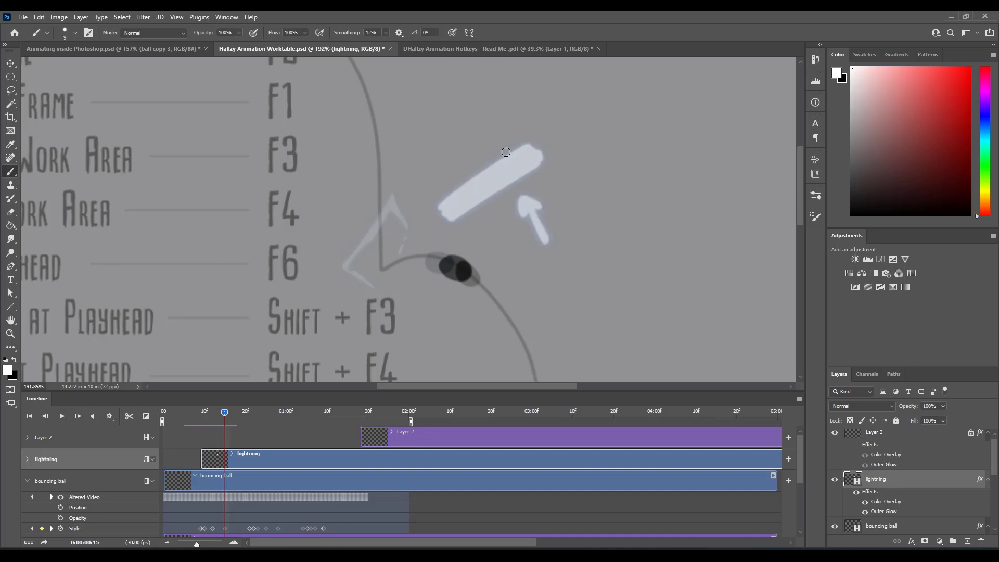
{"action": "left_click_drag", "start_coordinate": [468, 103], "coordinate": [491, 133]}
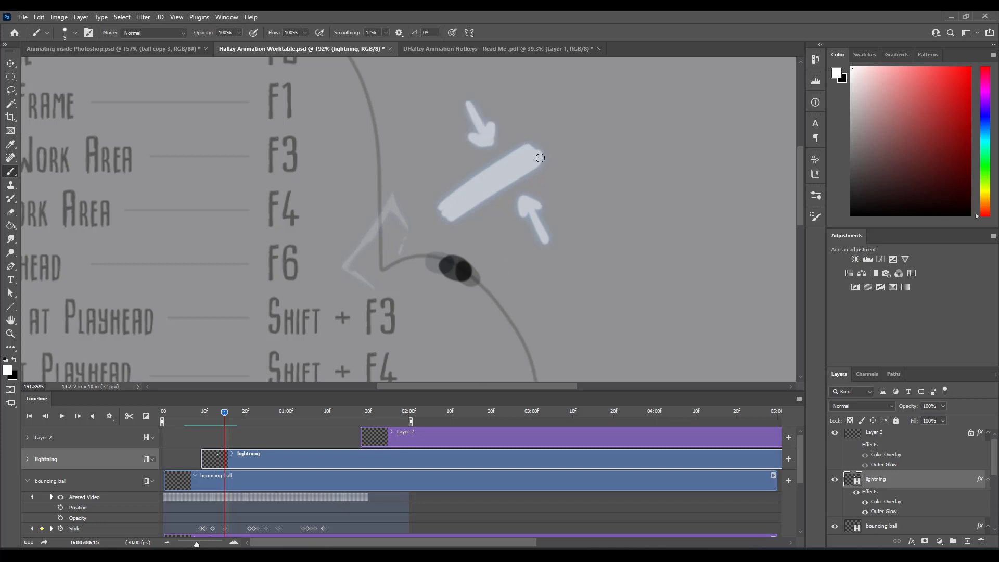
{"action": "key", "text": "e"}
{"action": "mouse_move", "coordinate": [553, 156]}
{"action": "left_mouse_down"}
{"action": "mouse_move", "coordinate": [446, 225]}
{"action": "mouse_move", "coordinate": [464, 189]}
{"action": "mouse_move", "coordinate": [437, 209]}
{"action": "left_mouse_up"}
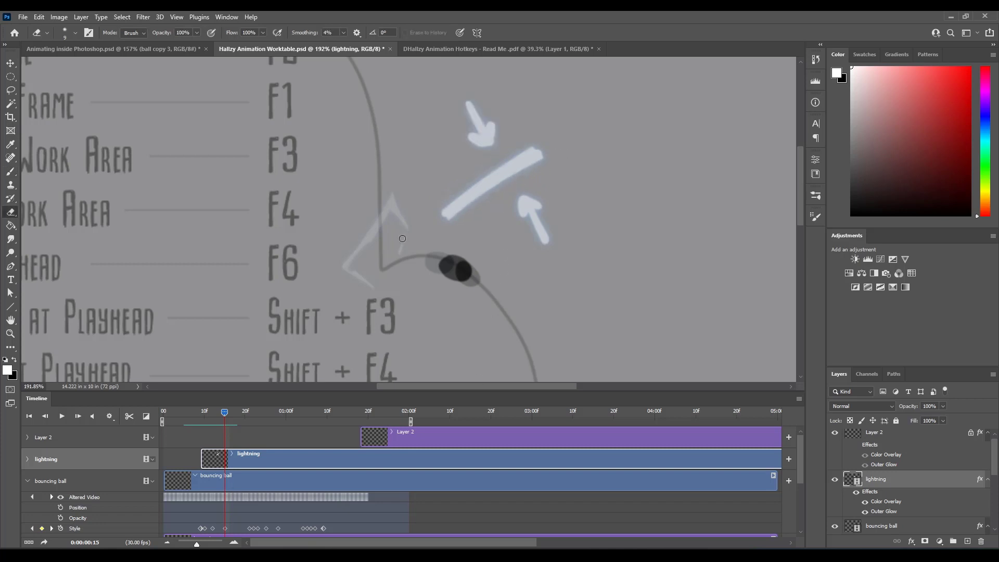
{"action": "left_click_drag", "start_coordinate": [545, 160], "coordinate": [449, 218]}
{"action": "left_click_drag", "start_coordinate": [513, 172], "coordinate": [457, 219]}
{"action": "mouse_move", "coordinate": [542, 140]}
{"action": "left_mouse_down"}
{"action": "mouse_move", "coordinate": [408, 238]}
{"action": "mouse_move", "coordinate": [448, 210]}
{"action": "left_mouse_up"}
{"action": "left_click_drag", "start_coordinate": [523, 163], "coordinate": [445, 215]}
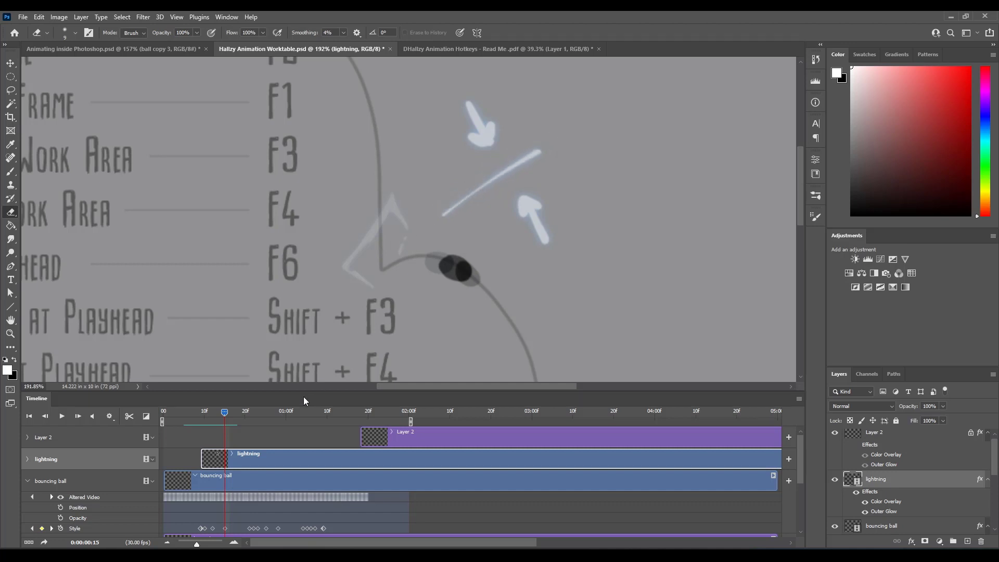
{"action": "key", "text": "Delete"}
At 0:00:00:15, brush a lightning bolt with corners spread outward from the previous drawing, and erase its strokes thinner.
{"action": "key", "text": "b"}
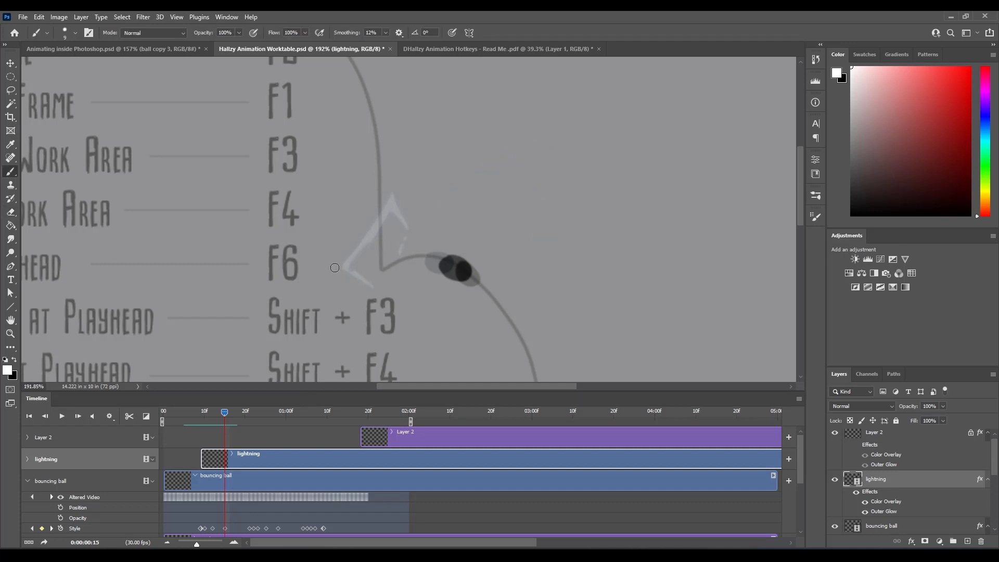
{"action": "mouse_move", "coordinate": [330, 269]}
{"action": "left_mouse_down"}
{"action": "mouse_move", "coordinate": [372, 287]}
{"action": "mouse_move", "coordinate": [400, 176]}
{"action": "mouse_move", "coordinate": [410, 230]}
{"action": "left_mouse_up"}
{"action": "key", "text": "e"}
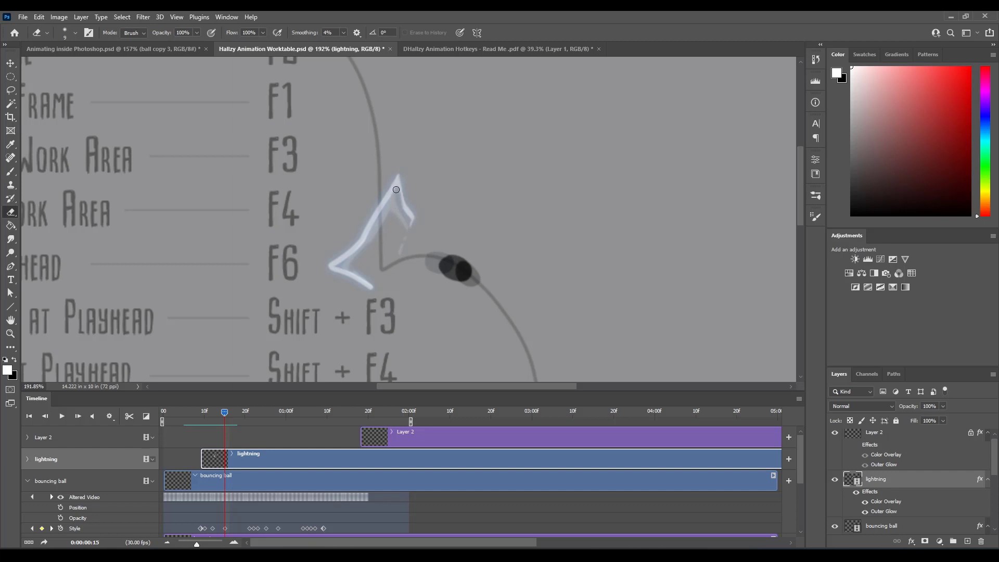
{"action": "left_click_drag", "start_coordinate": [396, 189], "coordinate": [358, 258]}
{"action": "left_click_drag", "start_coordinate": [365, 246], "coordinate": [338, 266]}
{"action": "left_click_drag", "start_coordinate": [332, 271], "coordinate": [371, 288]}
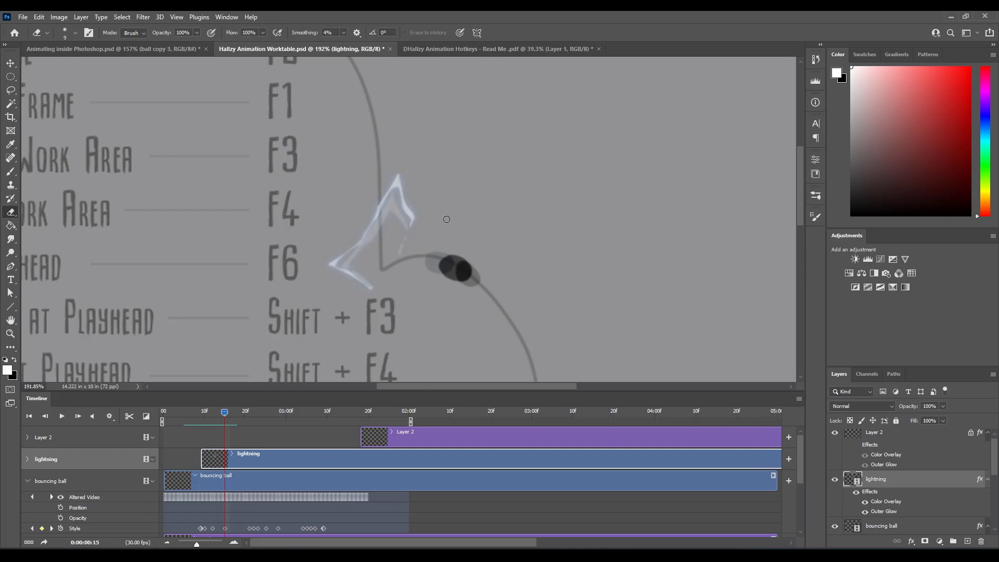
Turn off onion skins and compare the lightning bolts at 0:00:00:14 and 0:00:00:15.
{"action": "key", "text": "F5"}
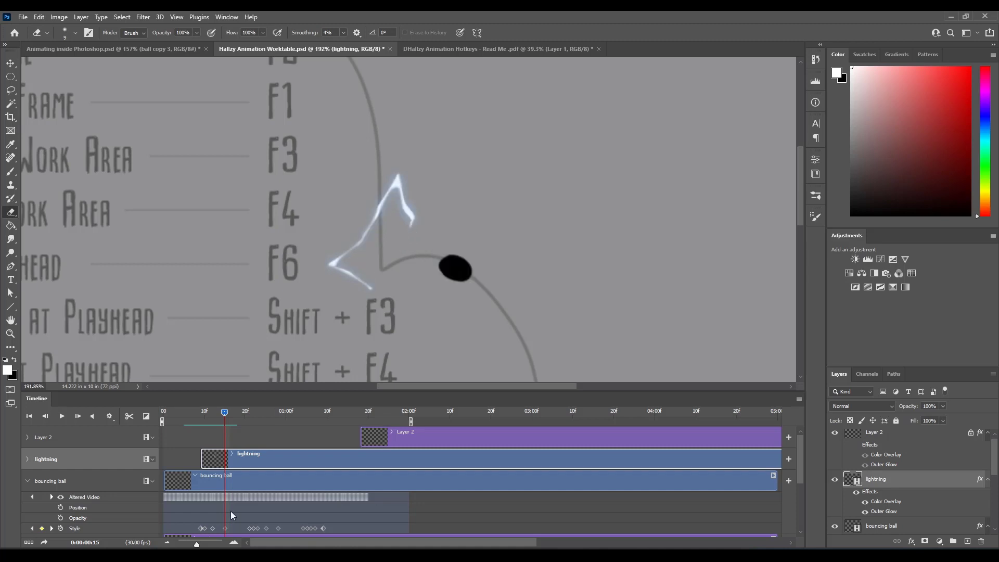
{"action": "key", "text": "Left"}
{"action": "key", "text": "Right"}
{"action": "key", "text": "Left"}
{"action": "key", "text": "Right"}
At 0:00:00:16, turn on onion skins and brush lightning fragments over the previous bolt's upper corner and right tip.
{"action": "key", "text": "Right"}
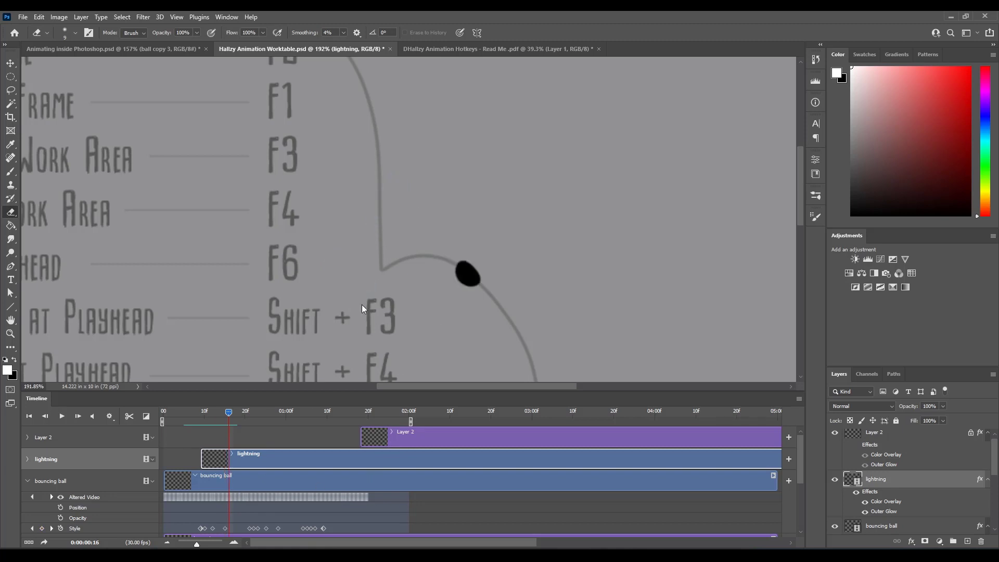
{"action": "key", "text": "F5"}
{"action": "key", "text": "b"}
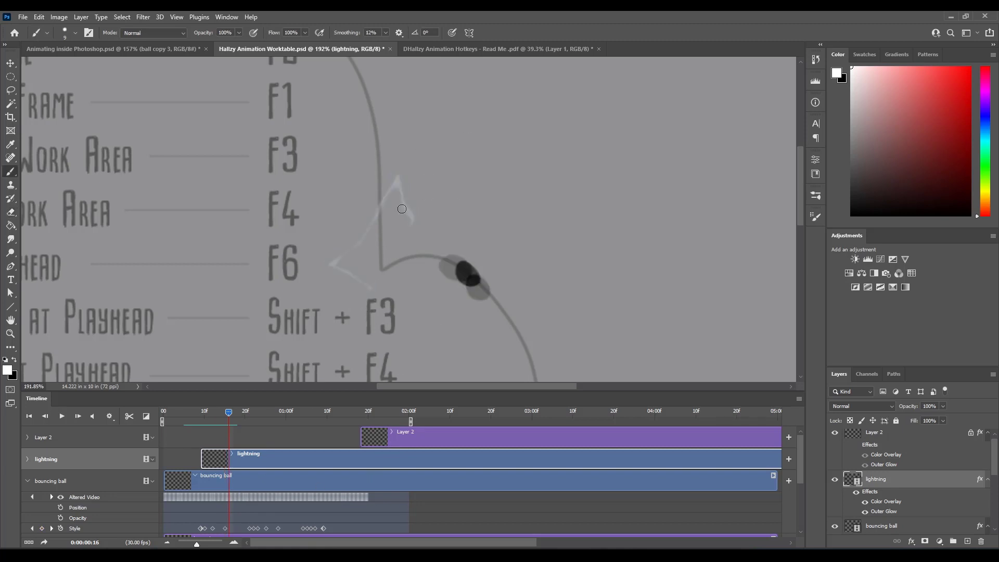
{"action": "mouse_move", "coordinate": [379, 204]}
{"action": "left_mouse_down"}
{"action": "mouse_move", "coordinate": [398, 173]}
{"action": "mouse_move", "coordinate": [417, 218]}
{"action": "left_mouse_up"}
Sketch outward arrows above, right and left of the lightning fragments, and undo the arrows.
{"action": "left_click_drag", "start_coordinate": [404, 148], "coordinate": [409, 122]}
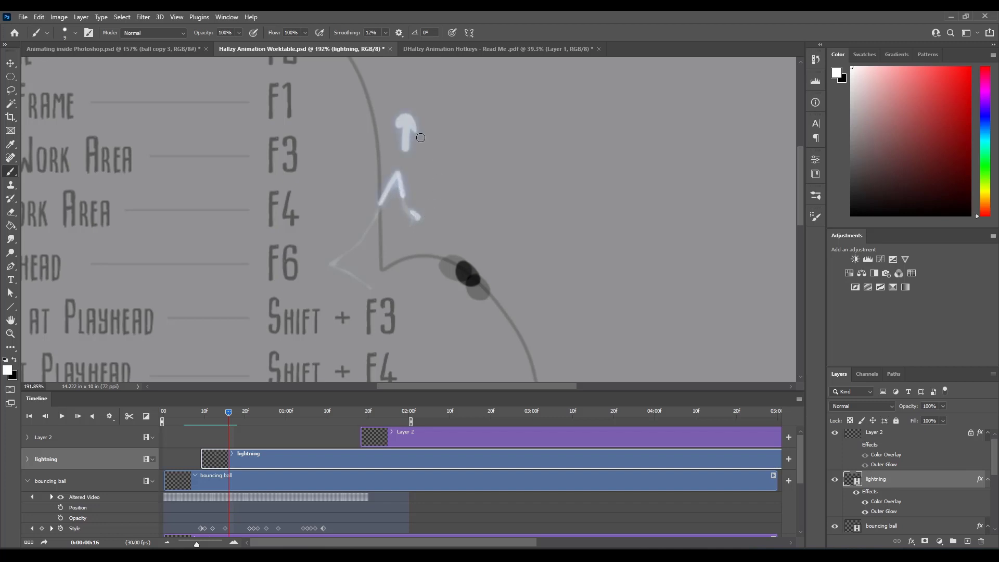
{"action": "left_click", "coordinate": [451, 208]}
{"action": "left_click_drag", "start_coordinate": [465, 201], "coordinate": [493, 191]}
{"action": "left_click_drag", "start_coordinate": [482, 185], "coordinate": [486, 201]}
{"action": "mouse_move", "coordinate": [331, 261]}
{"action": "left_mouse_down"}
{"action": "mouse_move", "coordinate": [295, 256]}
{"action": "mouse_move", "coordinate": [310, 268]}
{"action": "left_mouse_up"}
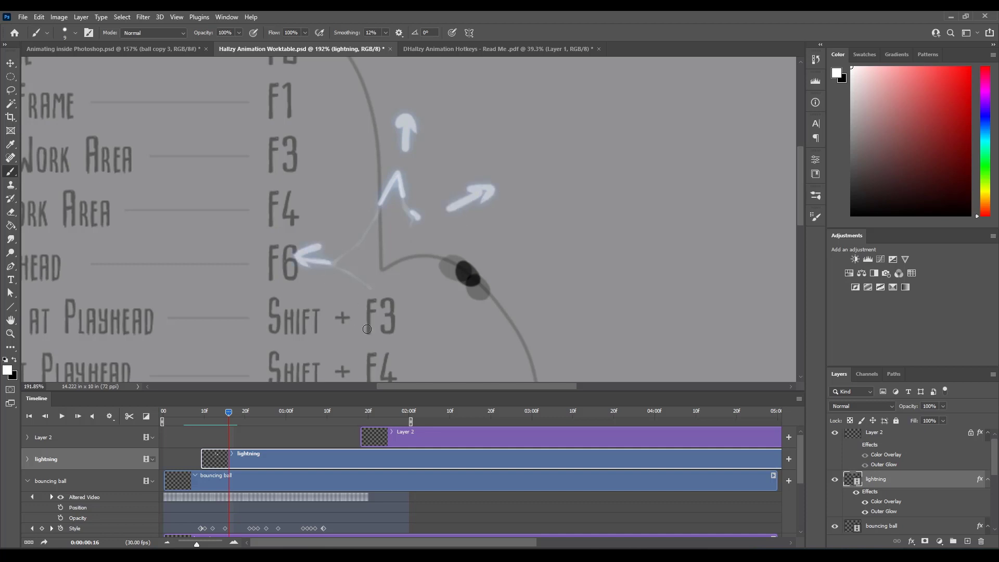
{"action": "key", "text": "ctrl+z"}
{"action": "key", "text": "ctrl+z"}
{"action": "key", "text": "ctrl+z"}
{"action": "key", "text": "ctrl+z"}
{"action": "key", "text": "ctrl+z"}
{"action": "key", "text": "ctrl+z"}
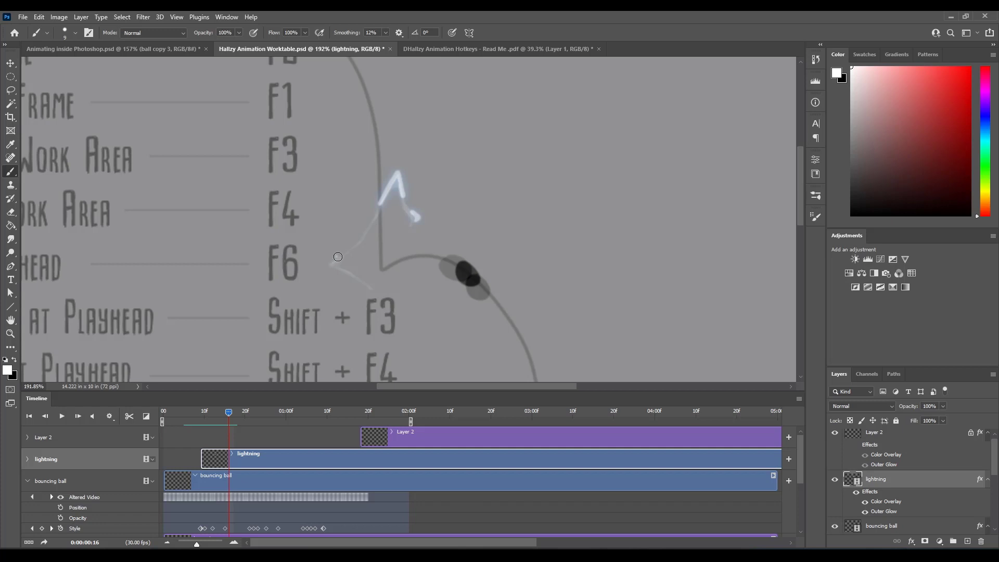
Brush a fragment just outside the previous bolt's left corner at 0:00:00:16, and erase the lightning fragments thinner.
{"action": "mouse_move", "coordinate": [339, 255]}
{"action": "left_mouse_down"}
{"action": "mouse_move", "coordinate": [334, 270]}
{"action": "mouse_move", "coordinate": [345, 252]}
{"action": "left_mouse_up"}
{"action": "key", "text": "e"}
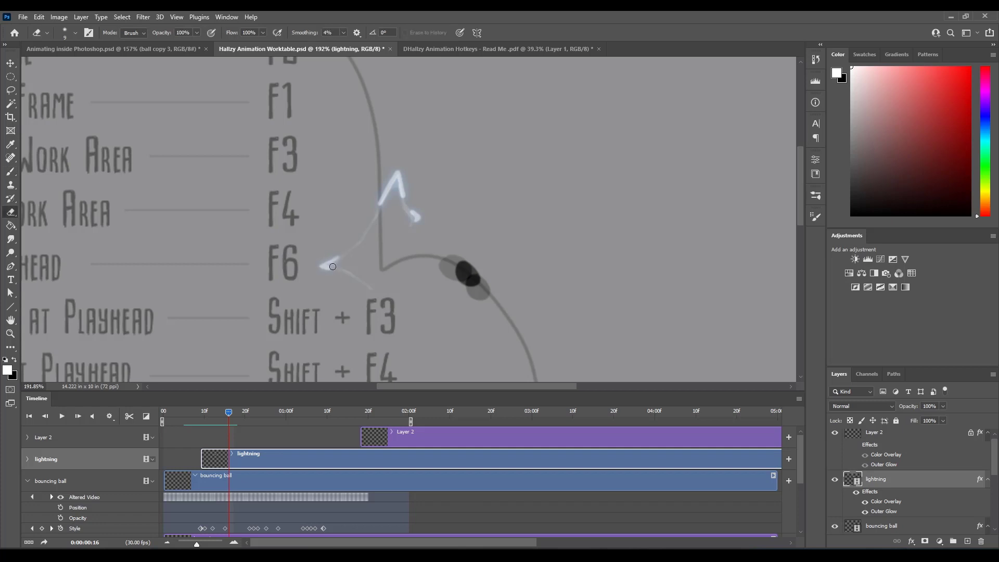
{"action": "mouse_move", "coordinate": [396, 180]}
{"action": "left_mouse_down"}
{"action": "mouse_move", "coordinate": [377, 217]}
{"action": "mouse_move", "coordinate": [406, 202]}
{"action": "mouse_move", "coordinate": [341, 255]}
{"action": "mouse_move", "coordinate": [364, 227]}
{"action": "mouse_move", "coordinate": [365, 248]}
{"action": "mouse_move", "coordinate": [344, 252]}
{"action": "left_mouse_up"}
{"action": "key", "text": "b"}
{"action": "key", "text": "ctrl+z"}
{"action": "key", "text": "ctrl+z"}
{"action": "key", "text": "ctrl+z"}
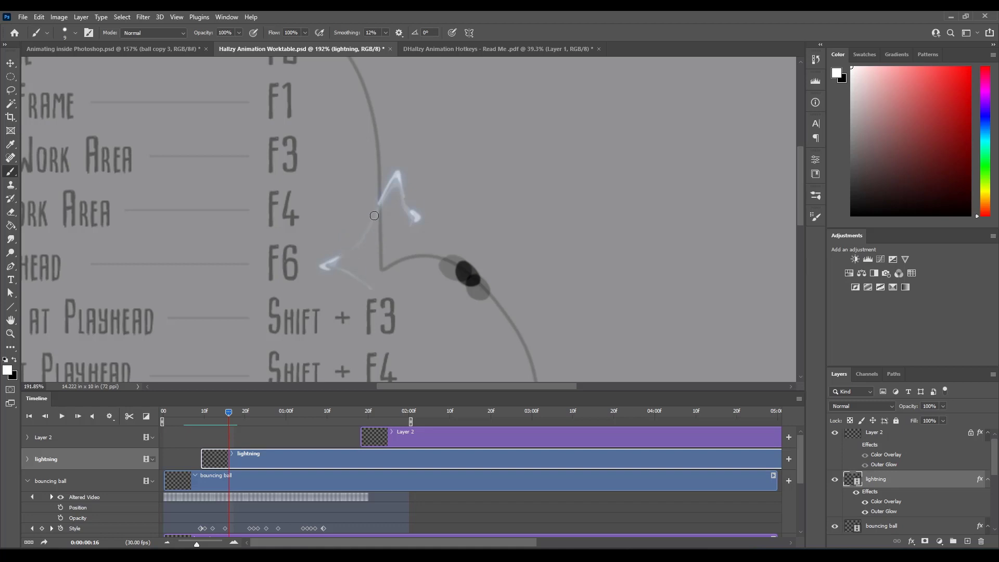
{"action": "left_click_drag", "start_coordinate": [374, 216], "coordinate": [347, 255]}
{"action": "key", "text": "e"}
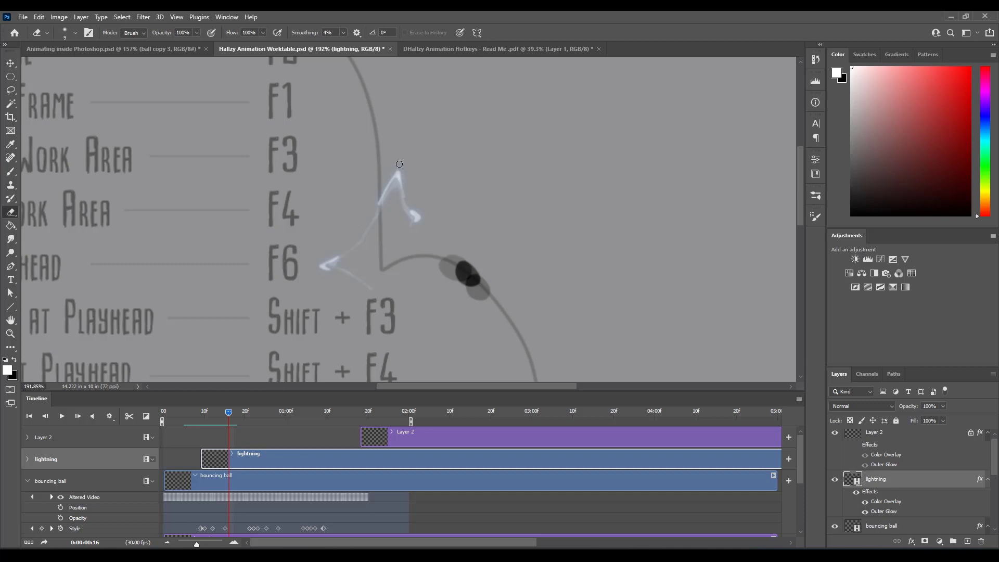
{"action": "left_click_drag", "start_coordinate": [416, 209], "coordinate": [432, 219]}
Compare the lightning at 0:00:00:15 and 0:00:00:16, and turn off onion skins.
{"action": "key", "text": "Left"}
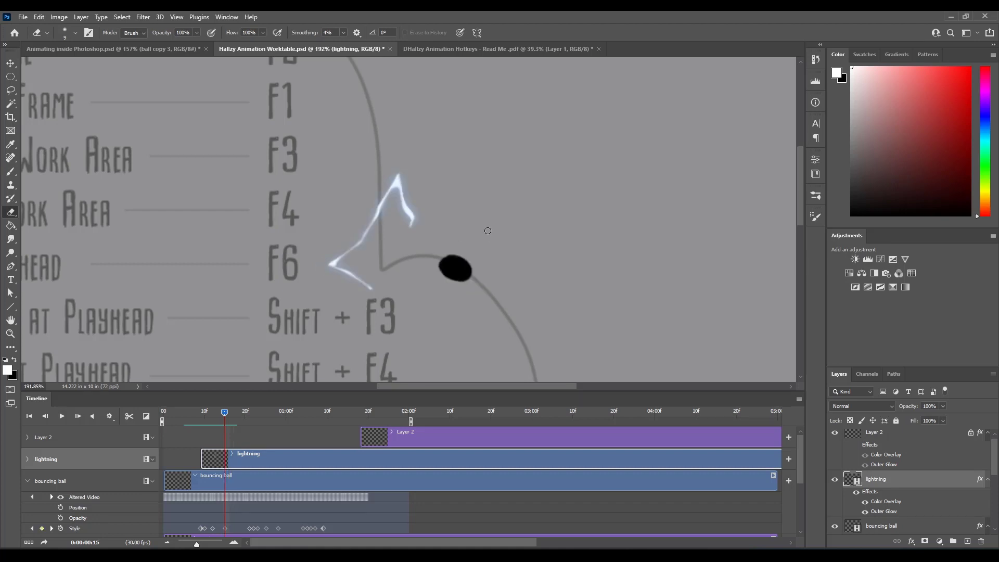
{"action": "key", "text": "Right"}
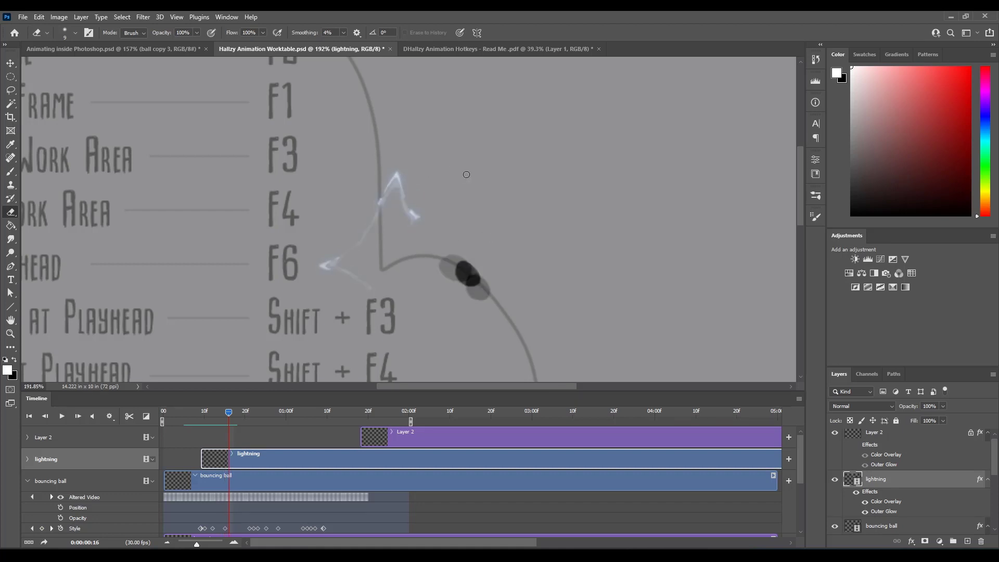
{"action": "key", "text": "F5"}
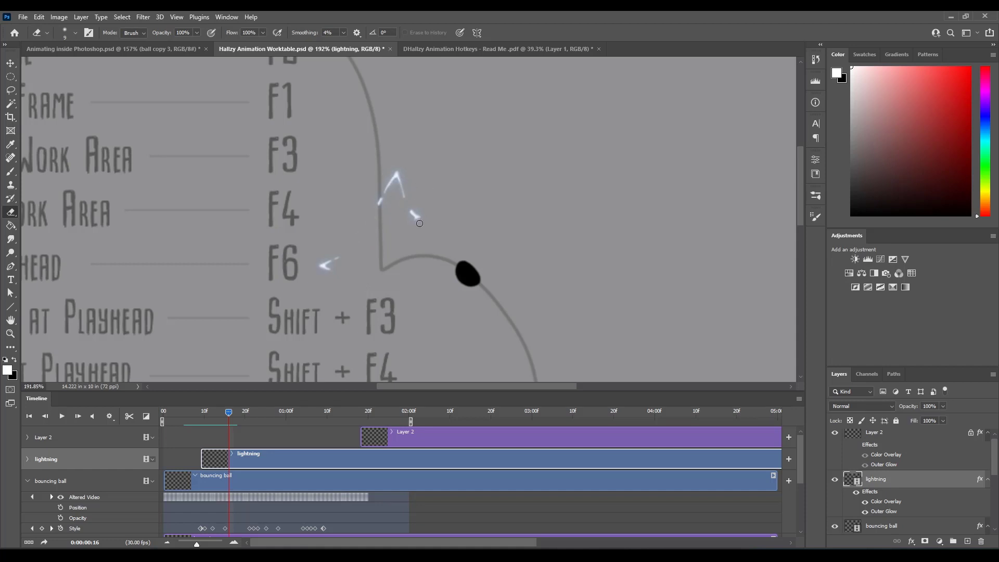
At 0:00:00:17, brush smaller lightning fragments over the onion-skinned upper and left corners, and erase them thinner.
{"action": "key", "text": "F2"}
{"action": "key", "text": "b"}
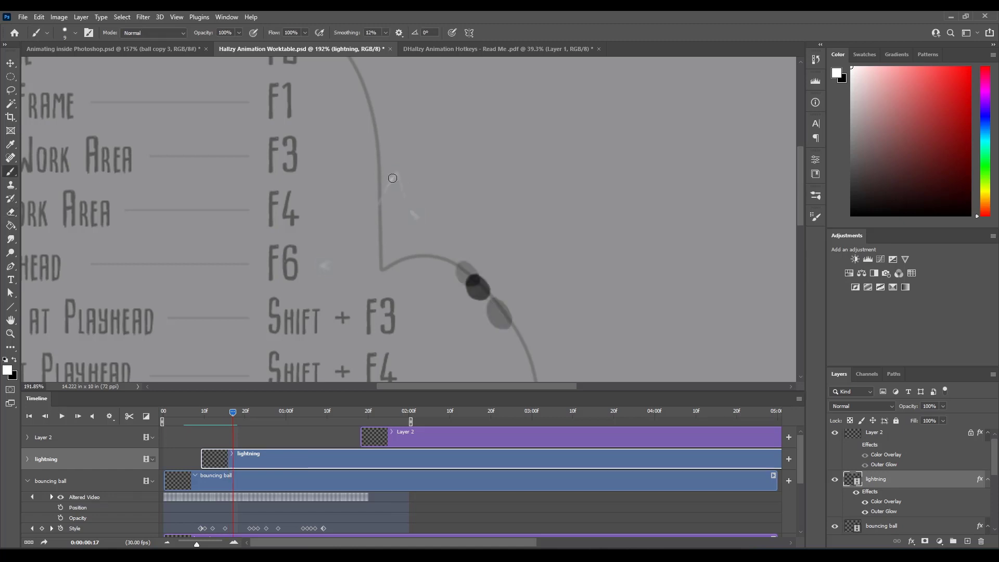
{"action": "key", "text": "e"}
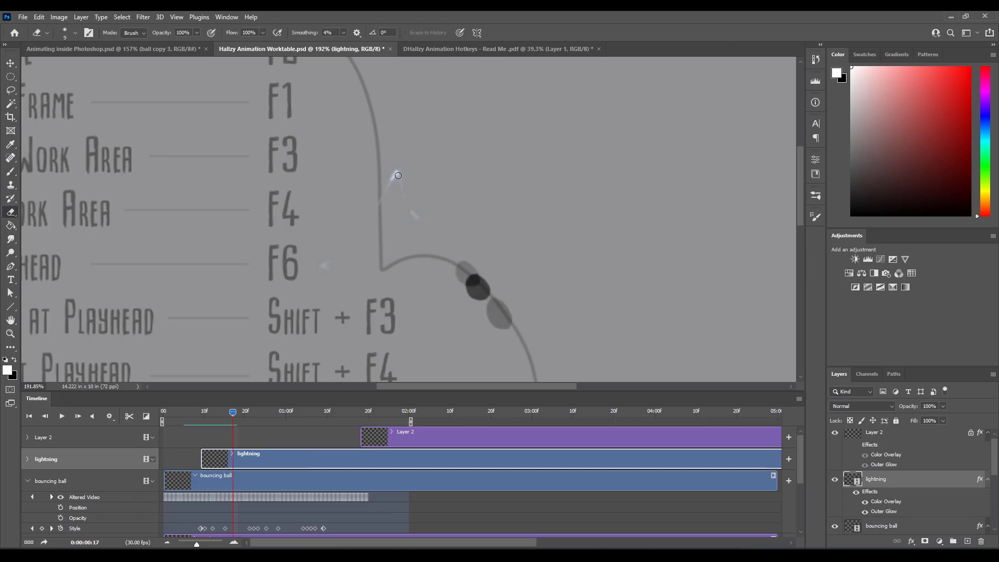
{"action": "key", "text": "b"}
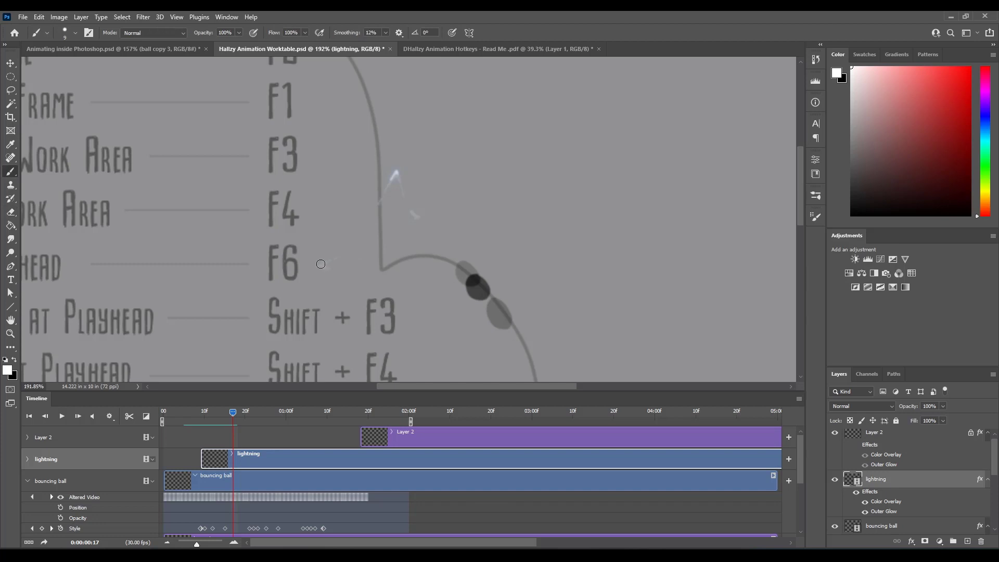
{"action": "left_click_drag", "start_coordinate": [323, 264], "coordinate": [316, 267]}
{"action": "key", "text": "e"}
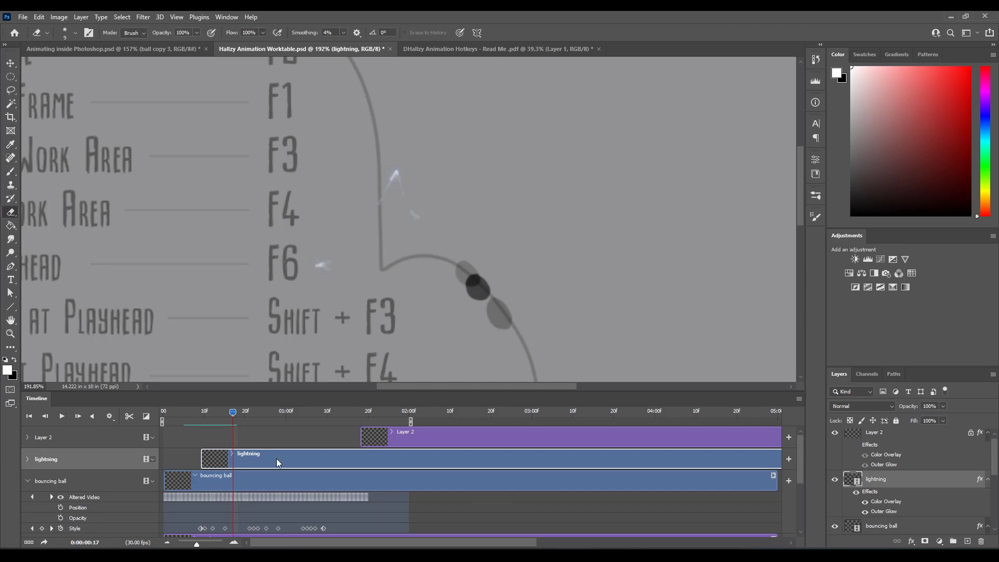
At 0:00:00:18, brush a tiny spark at the upper corner, trim it with the eraser, and turn off onion skins.
{"action": "key", "text": "F2"}
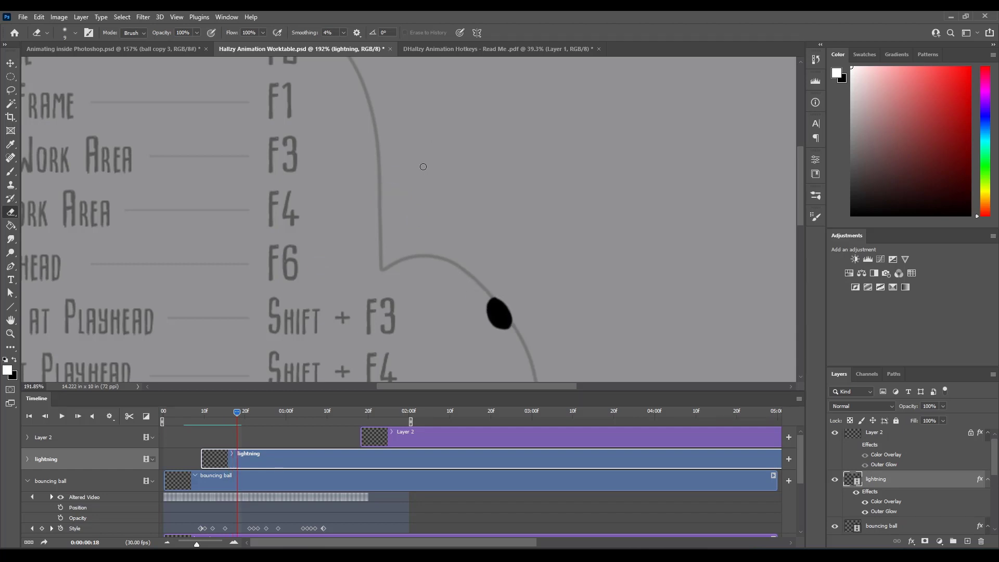
{"action": "key", "text": "b"}
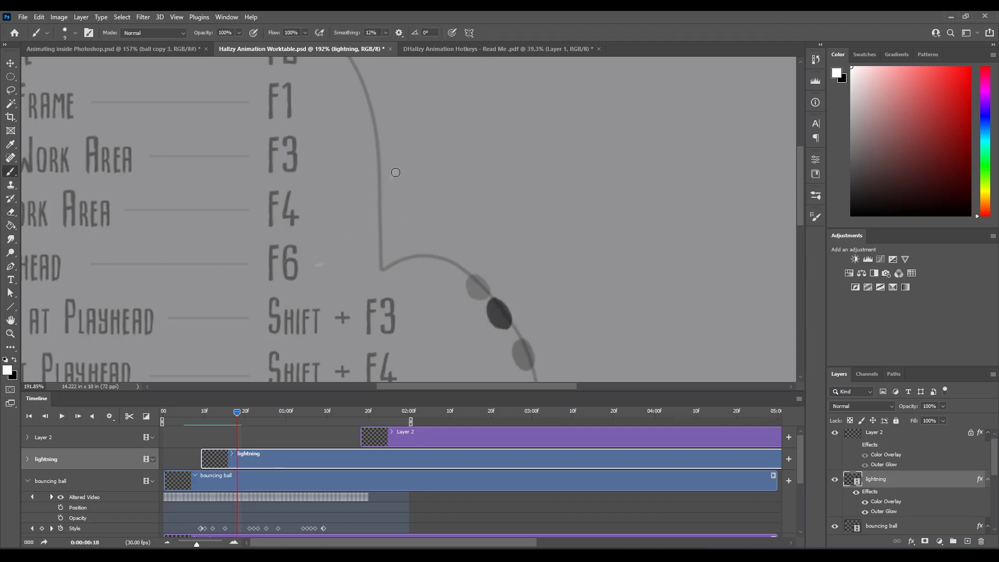
{"action": "key", "text": "e"}
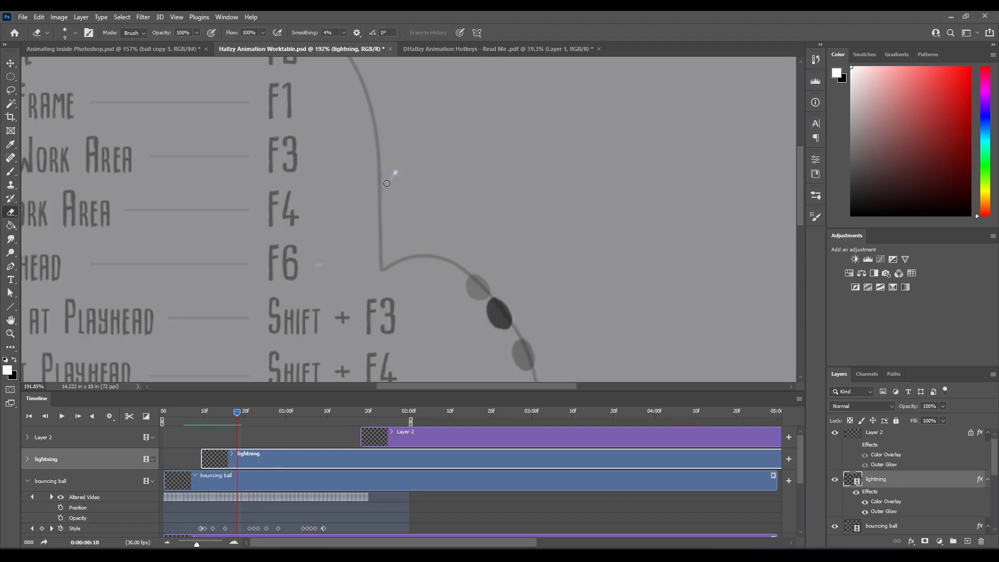
{"action": "key", "text": "F5"}
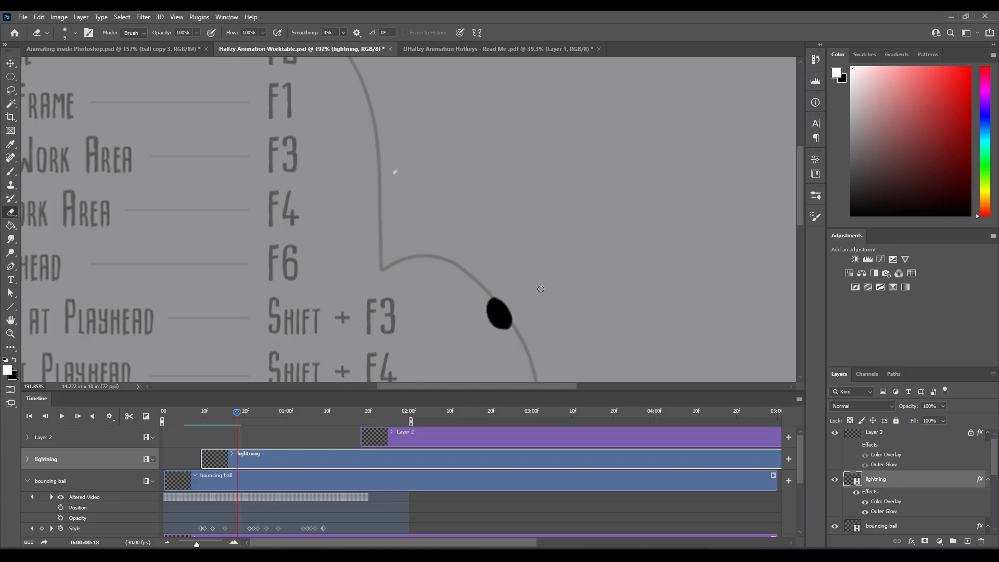
Play the animation from near its start to review the lightning around the first impact.
{"action": "left_click_drag", "start_coordinate": [571, 278], "coordinate": [535, 306]}
{"action": "key", "text": "space"}
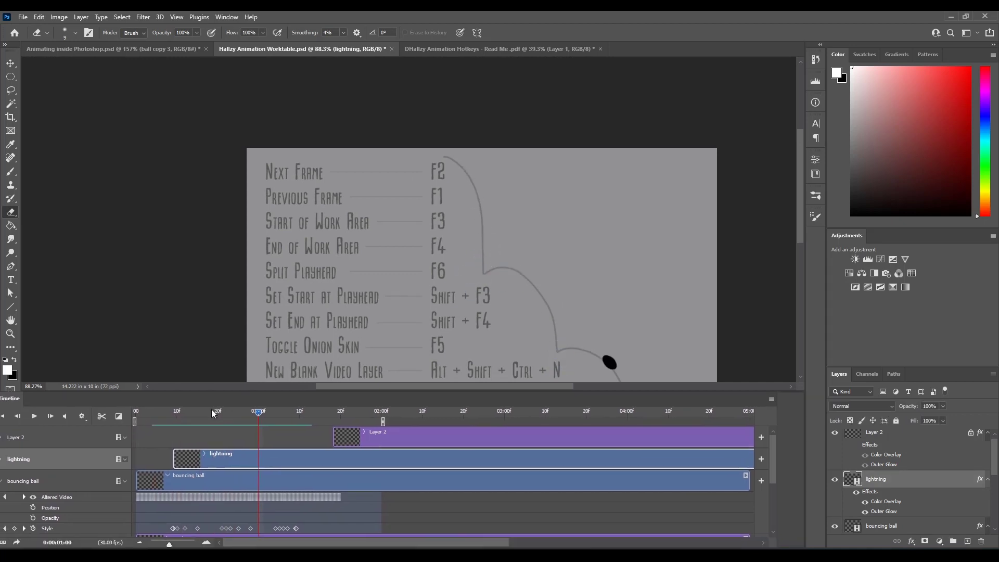
{"action": "left_click_drag", "start_coordinate": [219, 414], "coordinate": [143, 433]}
{"action": "key", "text": "space"}
{"action": "key", "text": "space"}
{"action": "key", "text": "space"}
{"action": "key", "text": "space"}
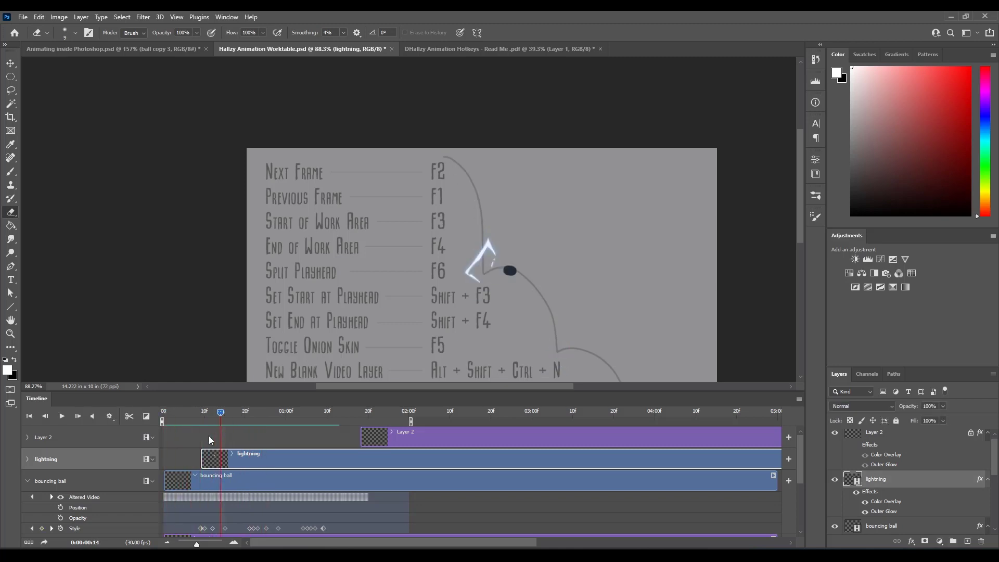
At 0:00:00:13, lasso the lightning, move it closer to the impact point and rotate it about 175 degrees.
{"action": "mouse_move", "coordinate": [219, 414]}
{"action": "left_mouse_down"}
{"action": "mouse_move", "coordinate": [202, 417]}
{"action": "mouse_move", "coordinate": [218, 419]}
{"action": "left_mouse_up"}
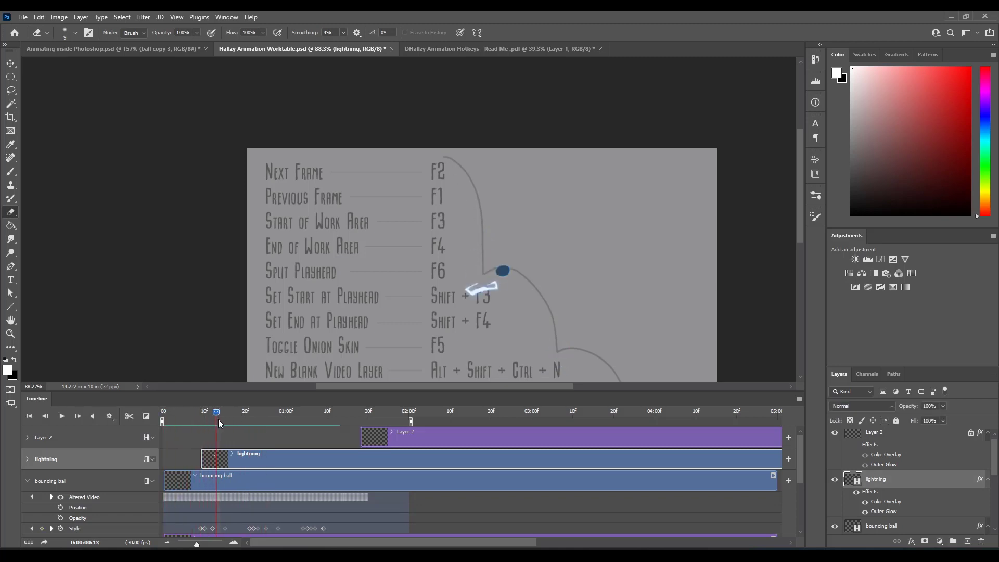
{"action": "left_click_drag", "start_coordinate": [490, 293], "coordinate": [555, 226]}
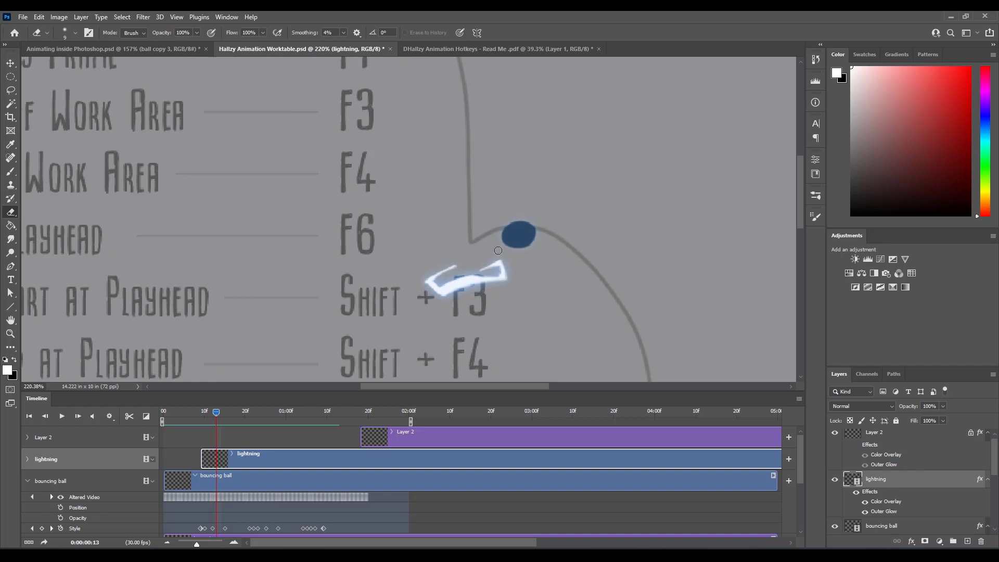
{"action": "left_click", "coordinate": [461, 275]}
{"action": "key", "text": "l"}
{"action": "left_click_drag", "start_coordinate": [452, 330], "coordinate": [516, 257]}
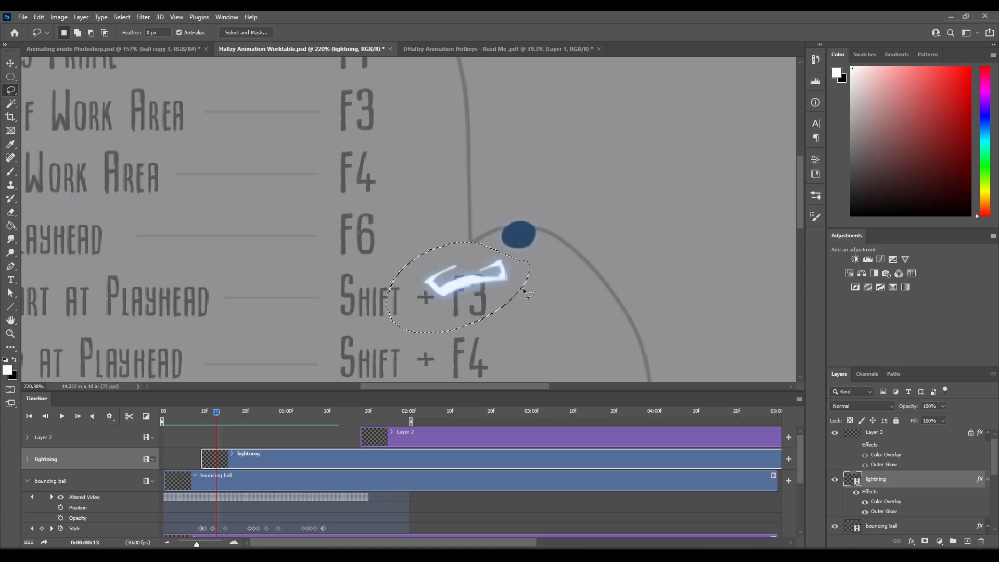
{"action": "key", "text": "ctrl+t"}
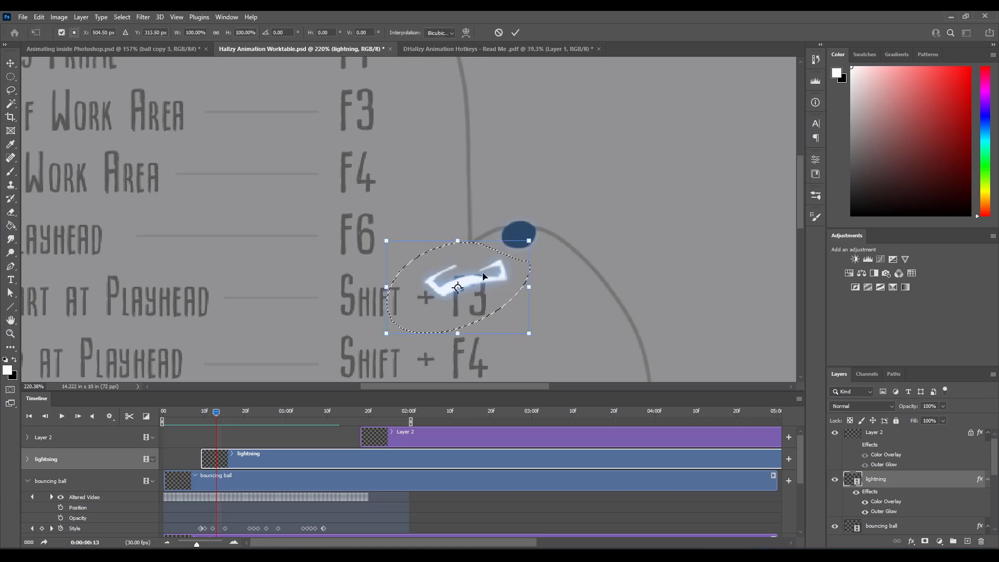
{"action": "left_click_drag", "start_coordinate": [458, 287], "coordinate": [467, 273]}
{"action": "mouse_move", "coordinate": [556, 240]}
{"action": "left_mouse_down"}
{"action": "mouse_move", "coordinate": [557, 260]}
{"action": "mouse_move", "coordinate": [412, 338]}
{"action": "mouse_move", "coordinate": [381, 316]}
{"action": "mouse_move", "coordinate": [393, 333]}
{"action": "left_mouse_up"}
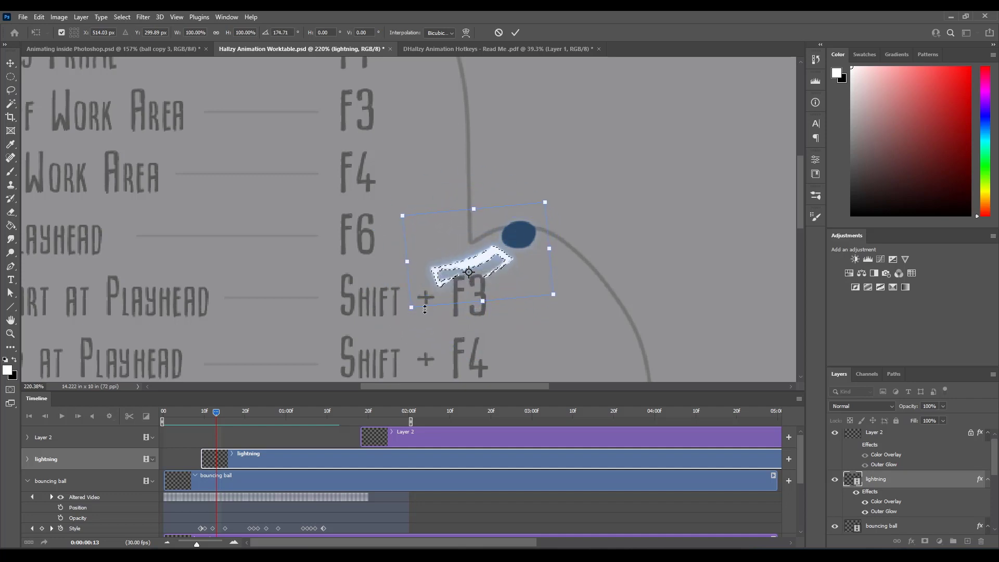
{"action": "key", "text": "Return"}
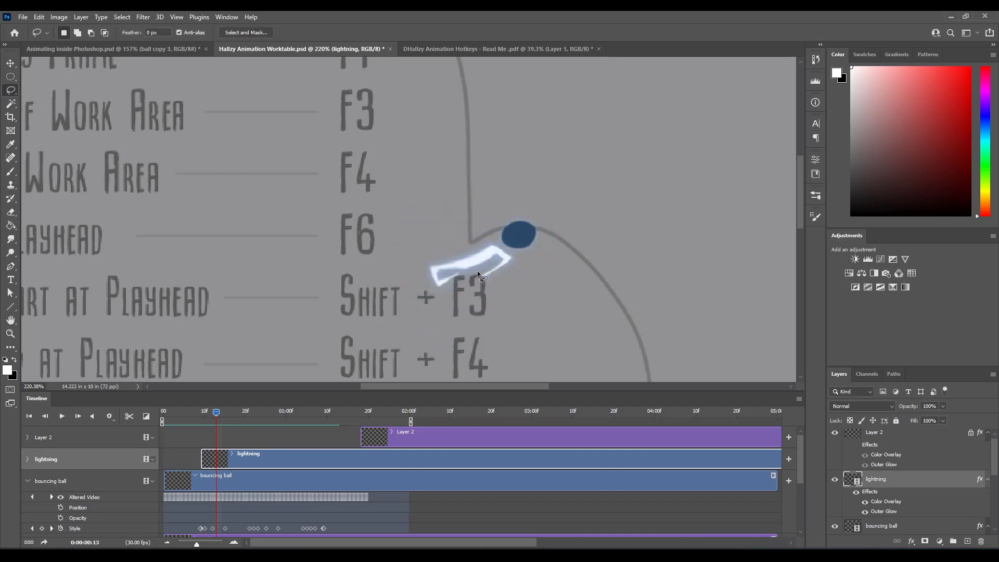
Step back and forth through the frames around 0:00:00:13 to check how the rotated lightning flows.
{"action": "key", "text": "Left"}
{"action": "key", "text": "Right"}
{"action": "key", "text": "Right"}
{"action": "key", "text": "Right"}
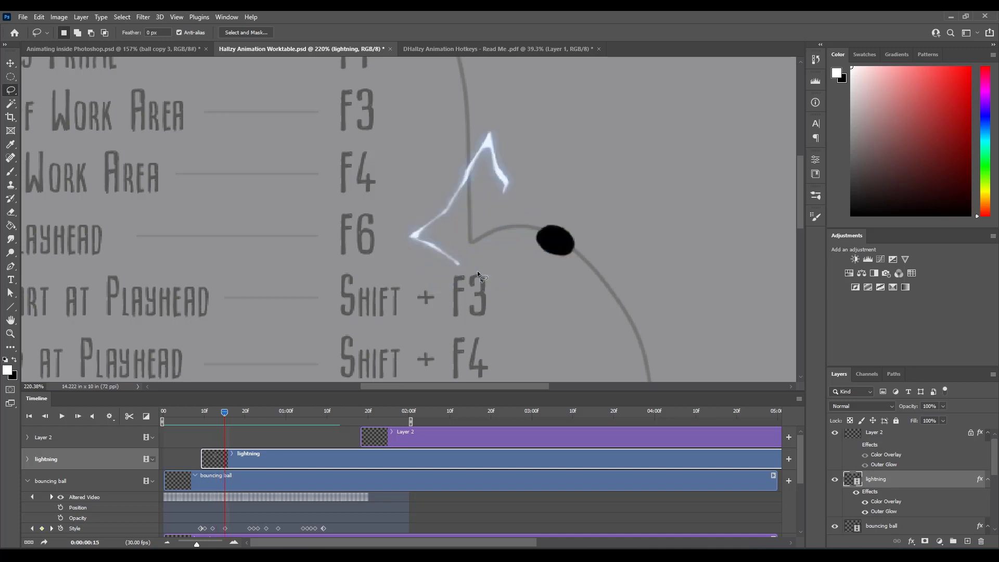
{"action": "key", "text": "Left"}
{"action": "key", "text": "Left"}
{"action": "key", "text": "Left"}
{"action": "key", "text": "Left"}
{"action": "key", "text": "Right"}
{"action": "key", "text": "Right"}
{"action": "key", "text": "Right"}
{"action": "key", "text": "Right"}
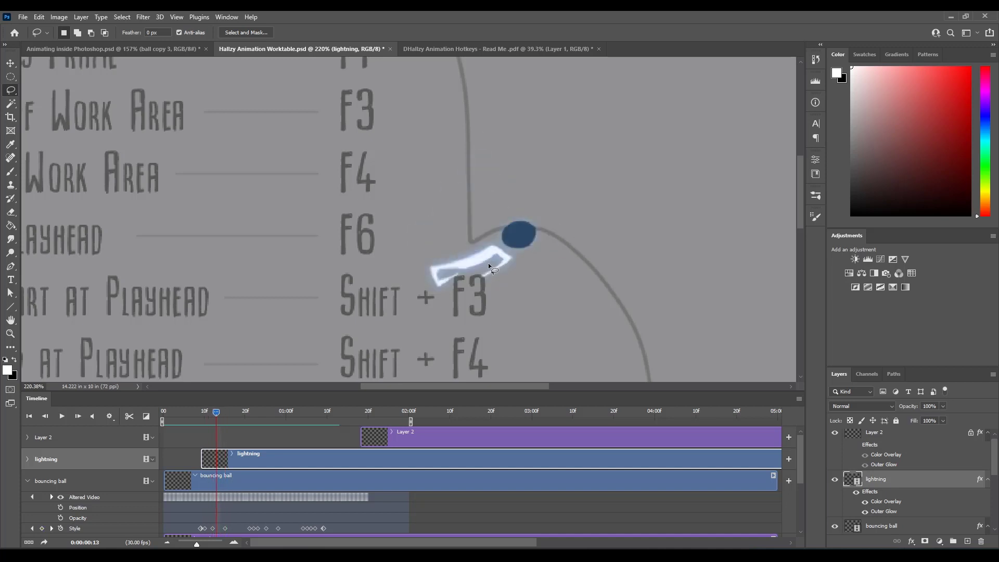
Erase the whole lightning drawing beside the ball at 0:00:00:11.
{"action": "mouse_move", "coordinate": [224, 413]}
{"action": "left_mouse_down"}
{"action": "mouse_move", "coordinate": [261, 421]}
{"action": "mouse_move", "coordinate": [170, 414]}
{"action": "mouse_move", "coordinate": [229, 414]}
{"action": "mouse_move", "coordinate": [192, 419]}
{"action": "mouse_move", "coordinate": [226, 425]}
{"action": "mouse_move", "coordinate": [204, 425]}
{"action": "mouse_move", "coordinate": [207, 413]}
{"action": "left_mouse_up"}
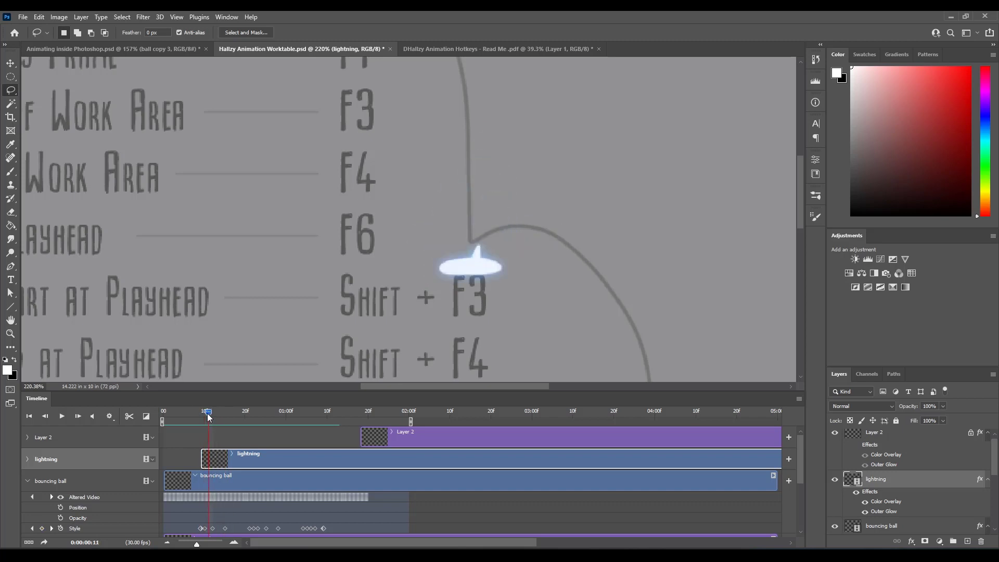
{"action": "key", "text": "e"}
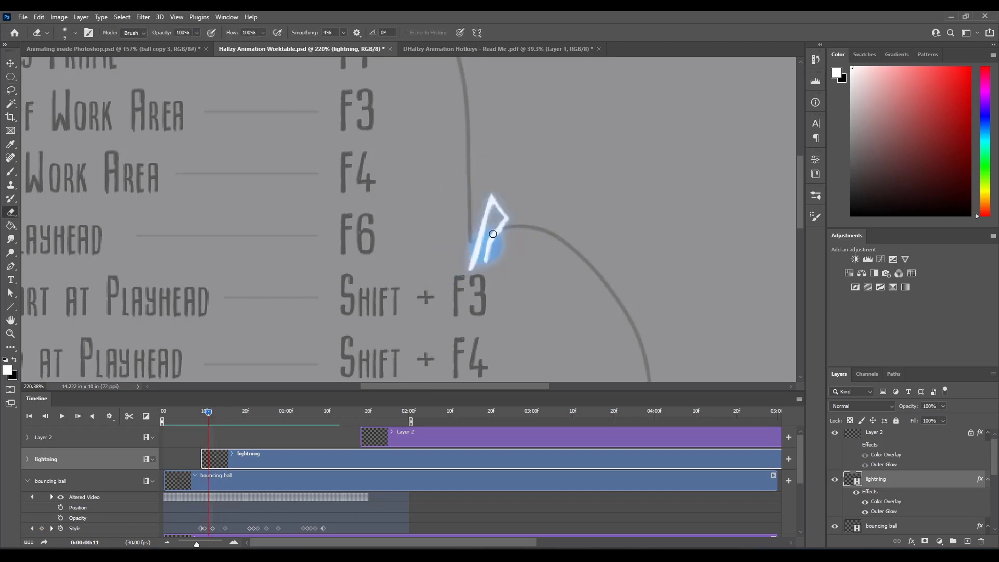
{"action": "mouse_move", "coordinate": [517, 178]}
{"action": "left_mouse_down"}
{"action": "mouse_move", "coordinate": [488, 204]}
{"action": "mouse_move", "coordinate": [541, 176]}
{"action": "mouse_move", "coordinate": [486, 221]}
{"action": "mouse_move", "coordinate": [443, 299]}
{"action": "mouse_move", "coordinate": [502, 254]}
{"action": "left_mouse_up"}
Using onion skin and the neighbouring 0:00:00:10 frame as guides, brush a new angular lightning bolt around the ball's left side at 0:00:00:11.
{"action": "key", "text": "b"}
{"action": "key", "text": "F5"}
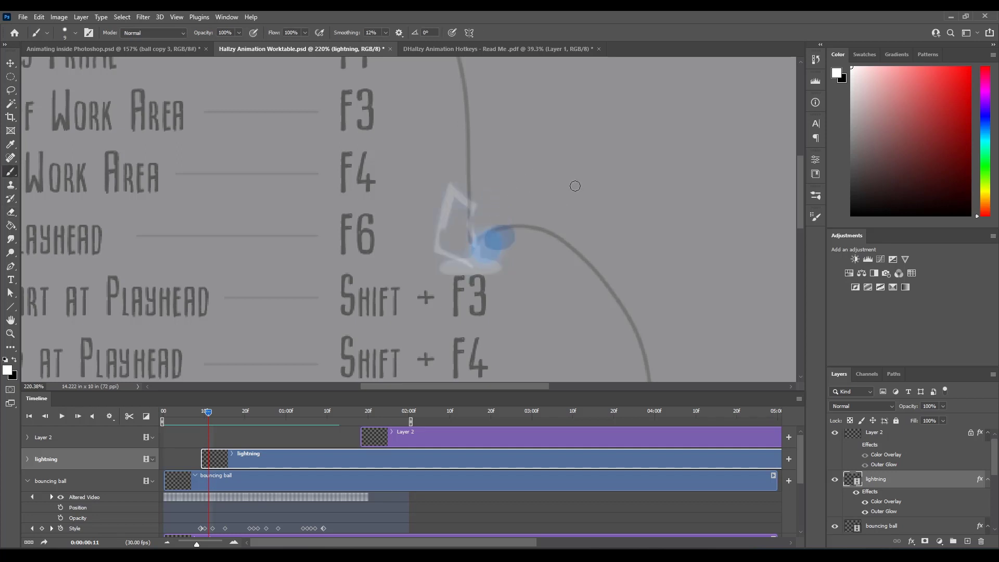
{"action": "key", "text": "F5"}
{"action": "key", "text": "F1"}
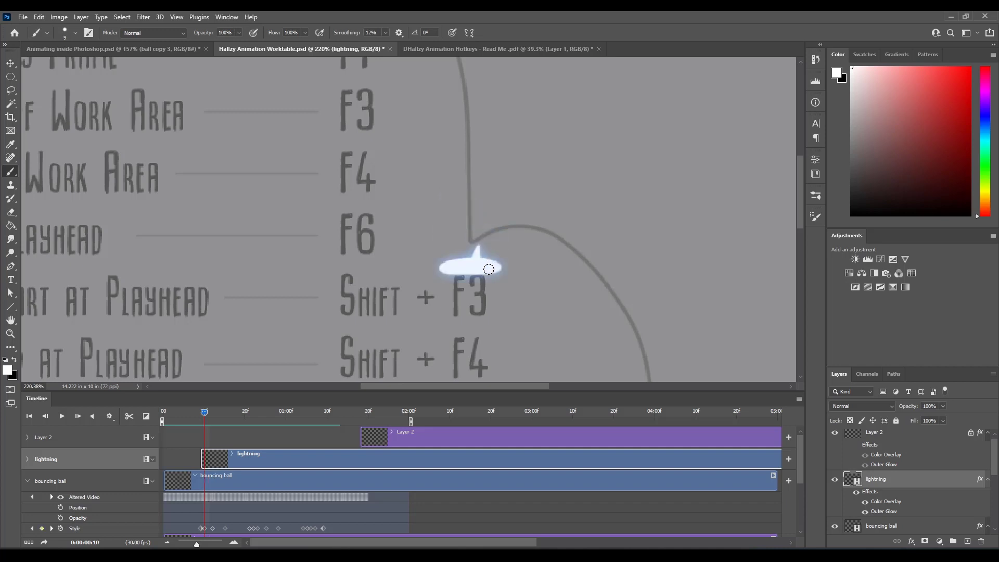
{"action": "key", "text": "F2"}
{"action": "key", "text": "F1"}
{"action": "key", "text": "F2"}
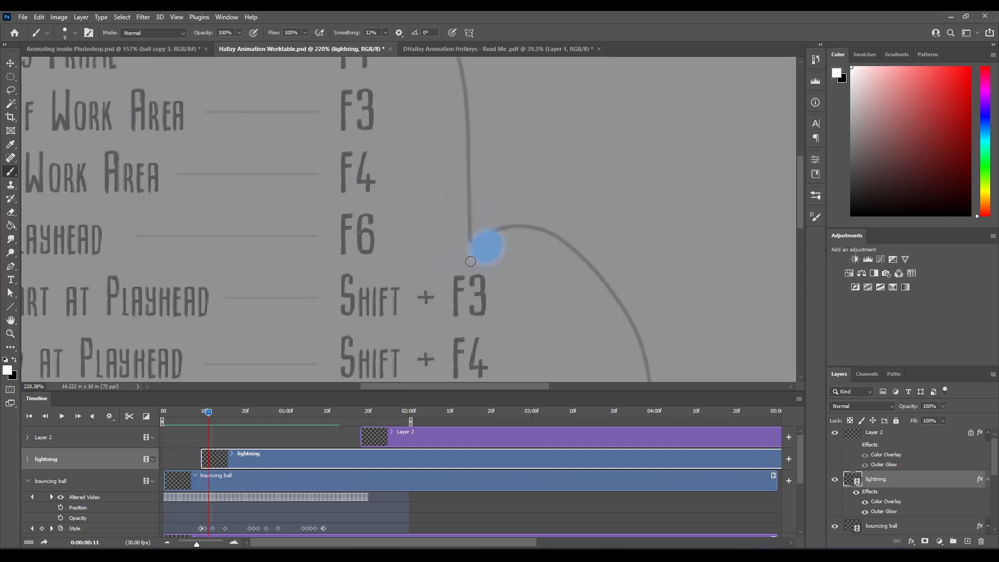
{"action": "mouse_move", "coordinate": [468, 266]}
{"action": "left_mouse_down"}
{"action": "mouse_move", "coordinate": [448, 249]}
{"action": "mouse_move", "coordinate": [456, 225]}
{"action": "mouse_move", "coordinate": [490, 202]}
{"action": "mouse_move", "coordinate": [484, 236]}
{"action": "left_mouse_up"}
Sharpen the new bolt's tip with the Eraser and thicken its lower corners with the Brush for a more jagged shape.
{"action": "key", "text": "e"}
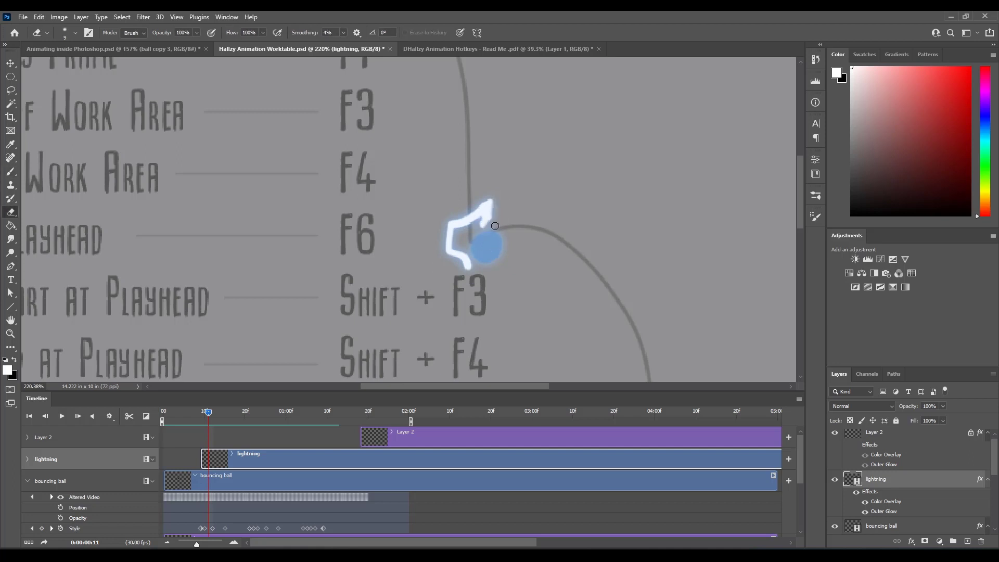
{"action": "left_click_drag", "start_coordinate": [456, 215], "coordinate": [498, 193]}
{"action": "key", "text": "b"}
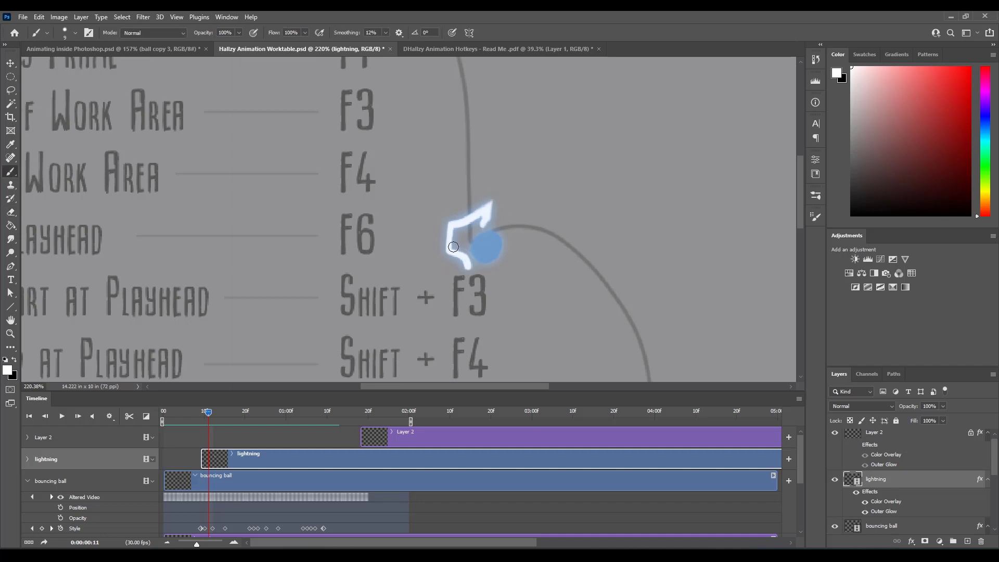
{"action": "key", "text": "e"}
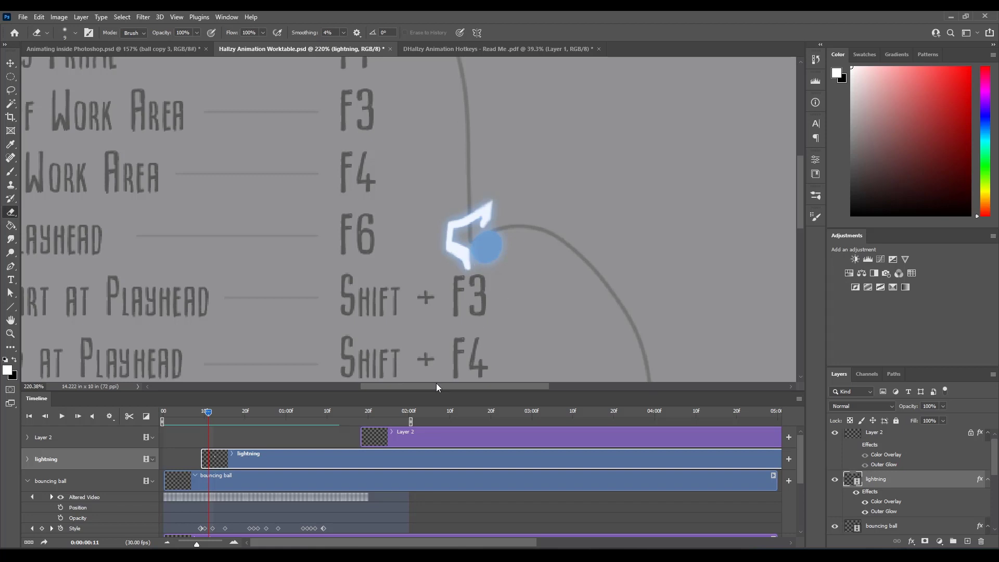
{"action": "key", "text": "b"}
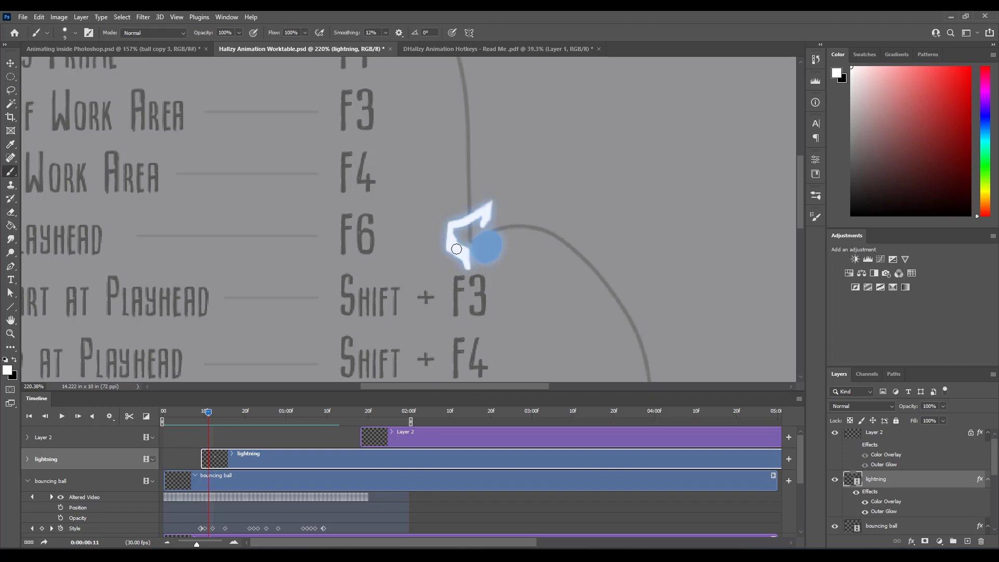
{"action": "key", "text": "e"}
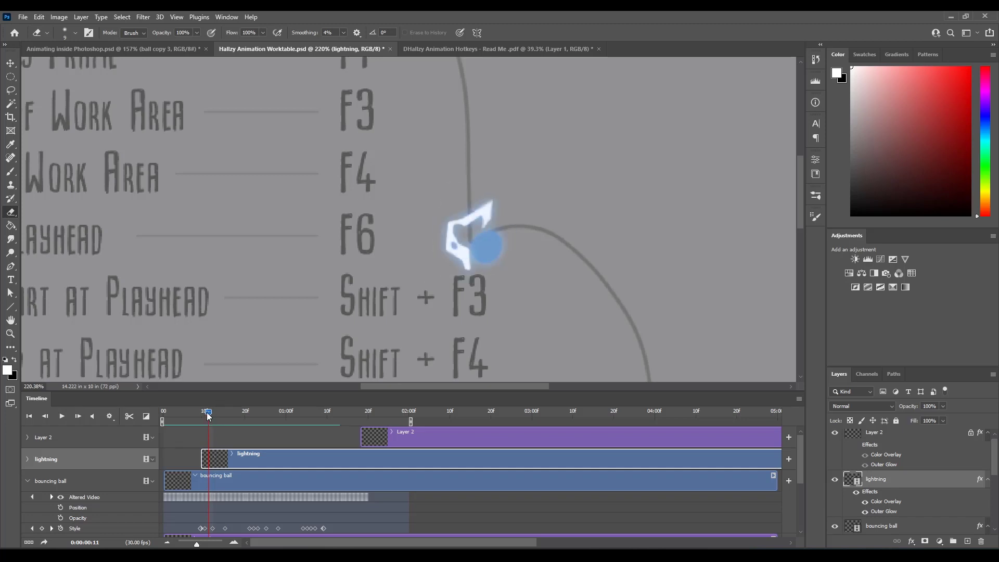
Play the animation, first close up and then with the whole canvas in view, to review the first impact's lightning.
{"action": "left_click_drag", "start_coordinate": [207, 412], "coordinate": [188, 424]}
{"action": "key", "text": "space"}
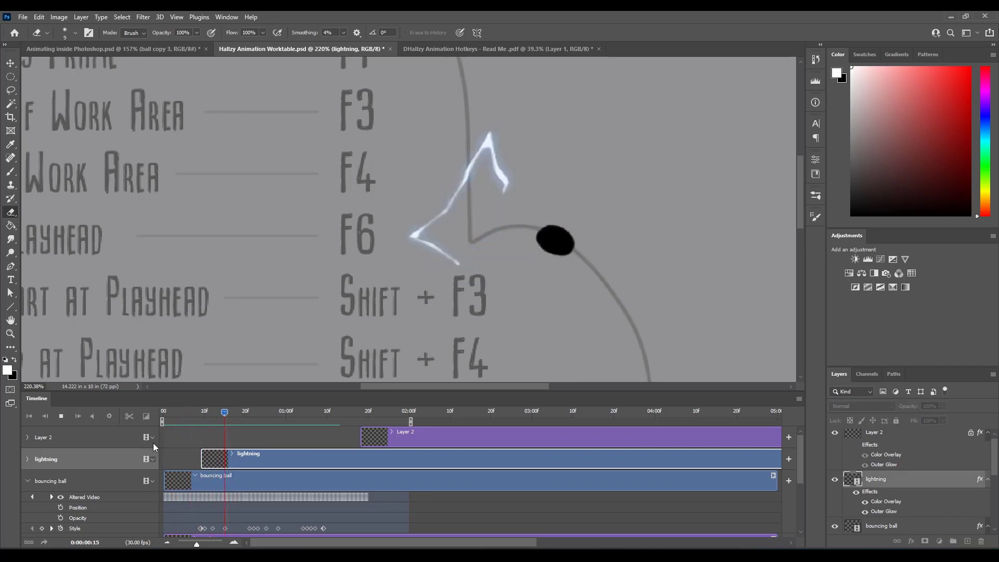
{"action": "key", "text": "space"}
{"action": "left_click_drag", "start_coordinate": [536, 277], "coordinate": [482, 300]}
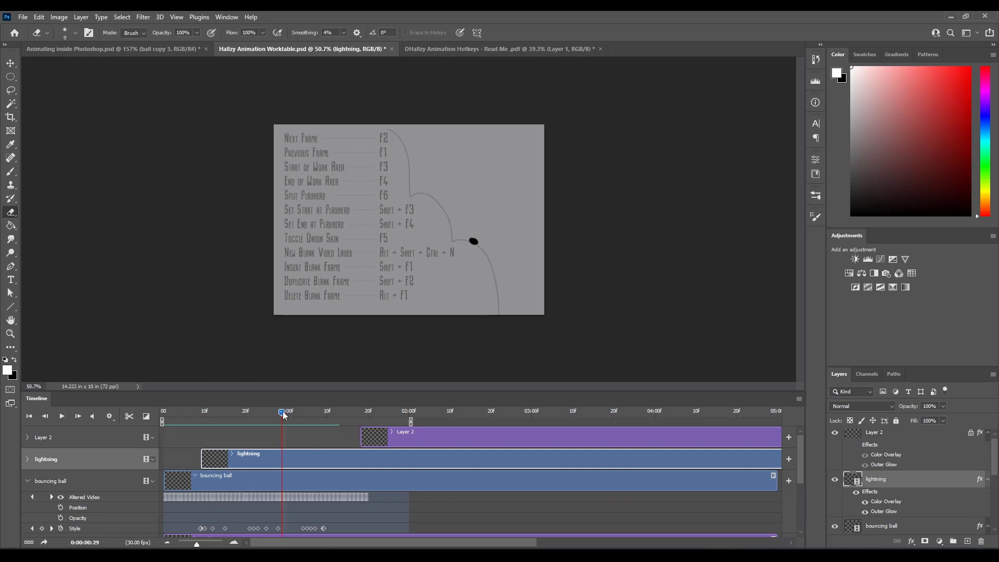
{"action": "key", "text": "space"}
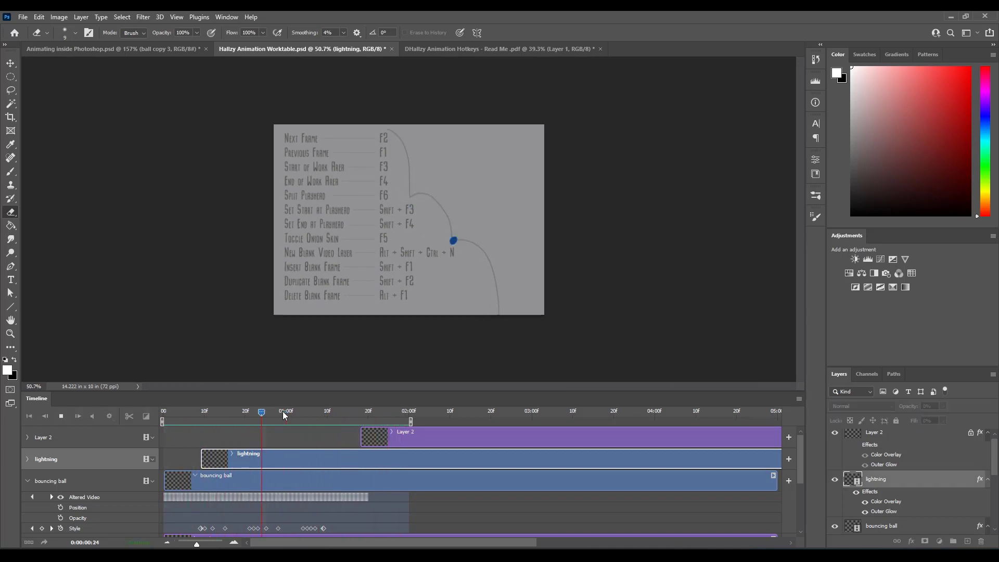
Split the lightning clip at 0:00:00:19, delete the part after the split and extend the remaining clip by about one frame.
{"action": "left_click_drag", "start_coordinate": [283, 411], "coordinate": [242, 417]}
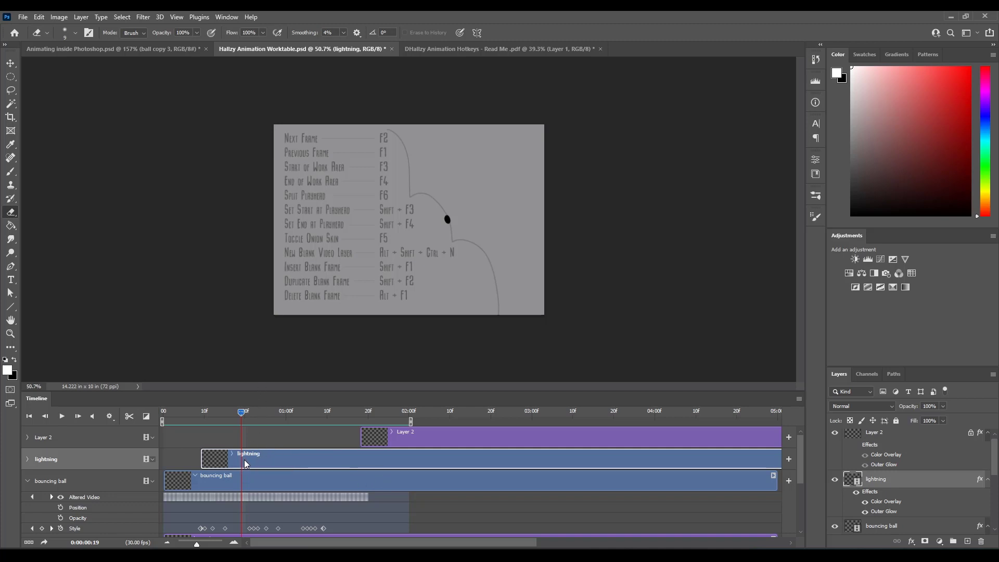
{"action": "key", "text": "F6"}
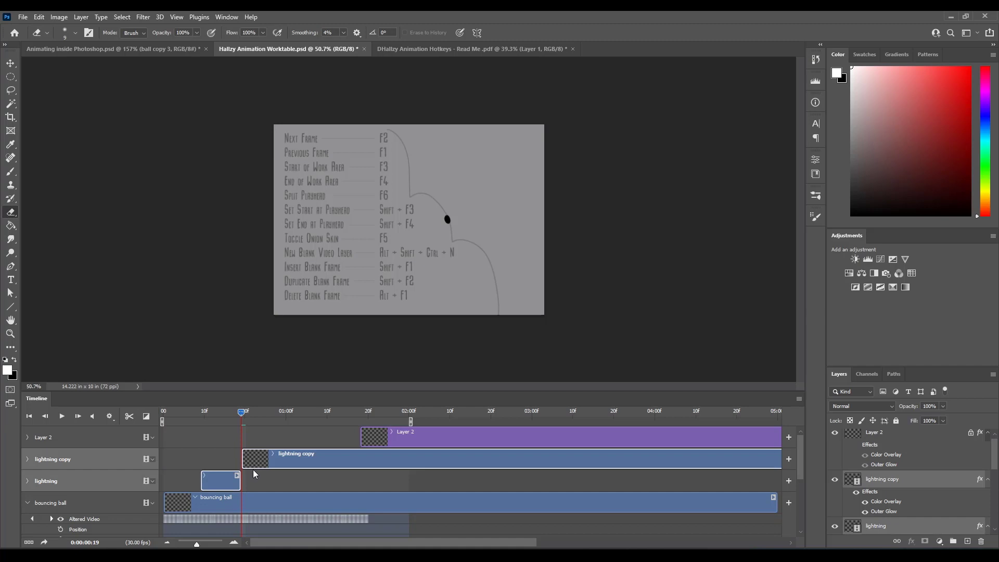
{"action": "left_click", "coordinate": [297, 482]}
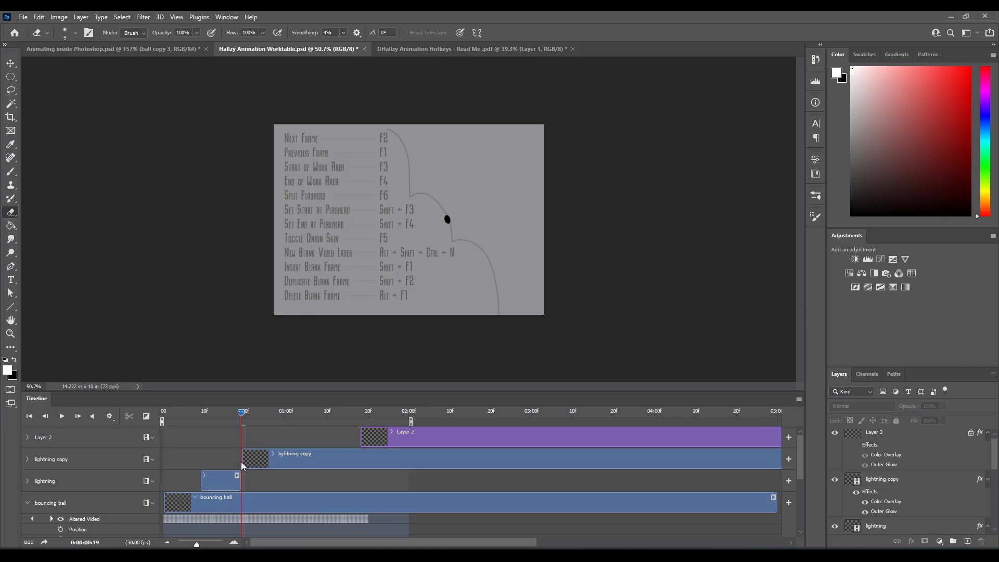
{"action": "left_click", "coordinate": [296, 461]}
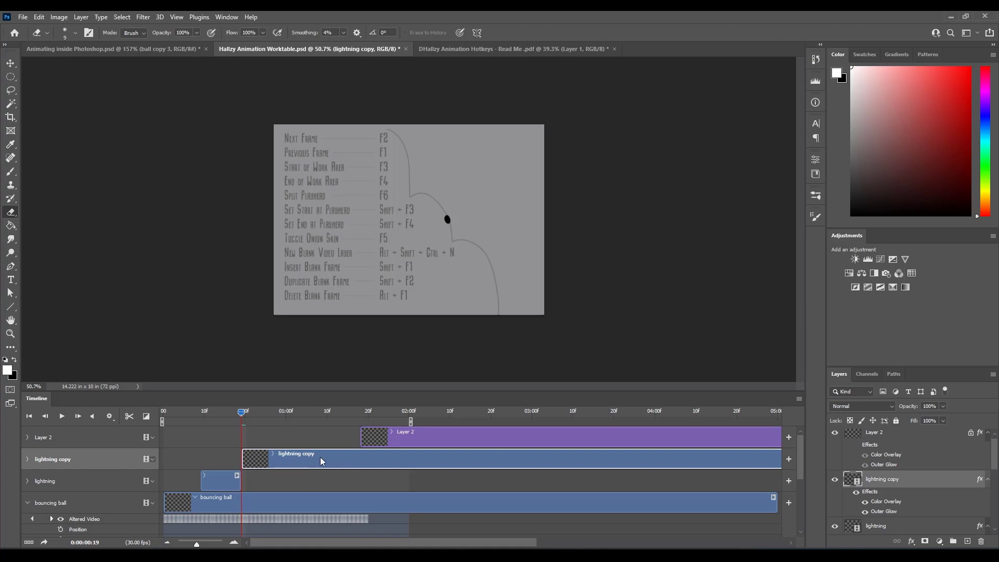
{"action": "key", "text": "Delete"}
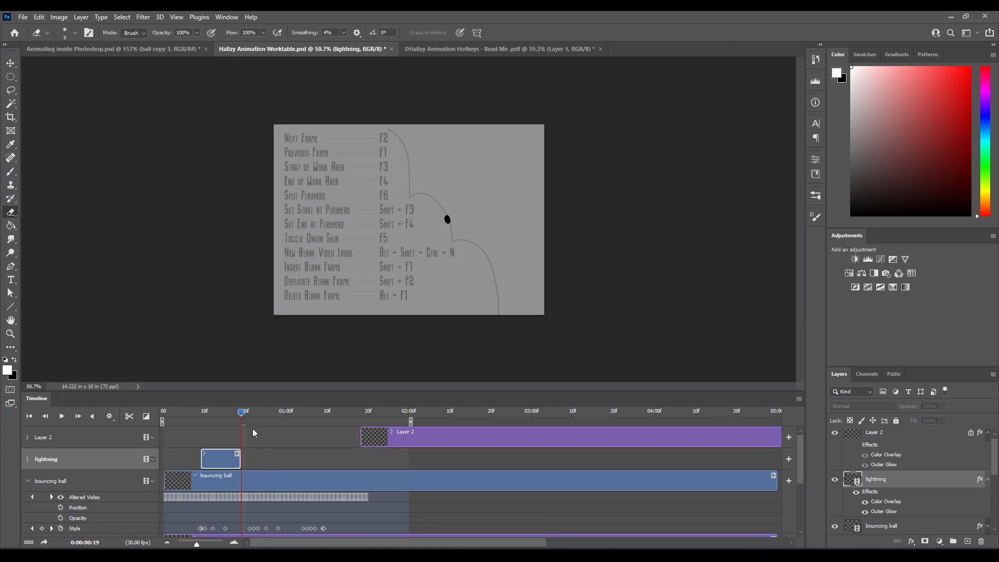
{"action": "left_click", "coordinate": [28, 459]}
{"action": "left_click_drag", "start_coordinate": [240, 459], "coordinate": [246, 463]}
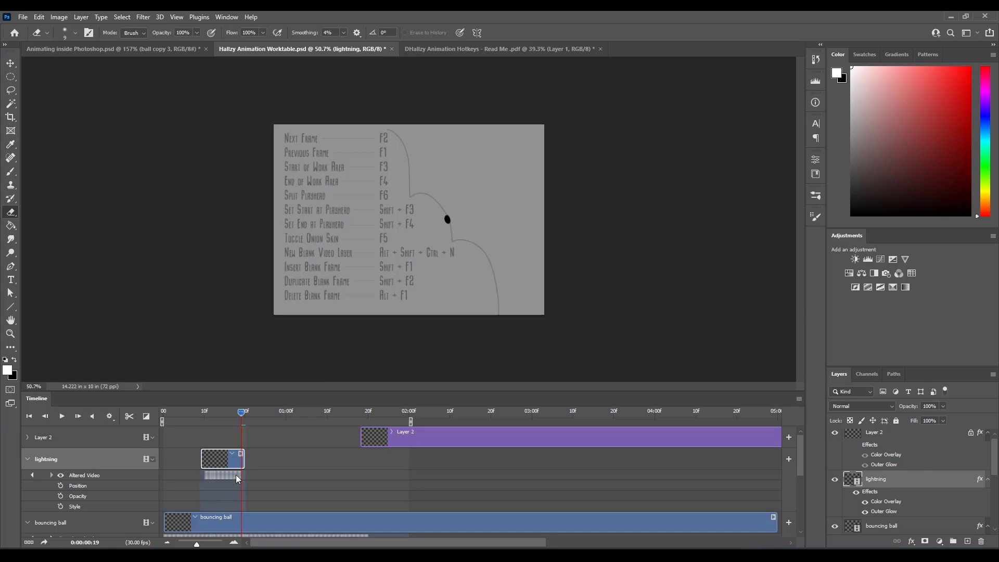
Duplicate the trimmed lightning layer and shift the copy's clip to start at the second impact, 0:00:00:21.
{"action": "mouse_move", "coordinate": [243, 414]}
{"action": "left_mouse_down"}
{"action": "mouse_move", "coordinate": [206, 414]}
{"action": "mouse_move", "coordinate": [248, 412]}
{"action": "mouse_move", "coordinate": [216, 412]}
{"action": "mouse_move", "coordinate": [224, 412]}
{"action": "left_mouse_up"}
{"action": "key", "text": "ctrl+j"}
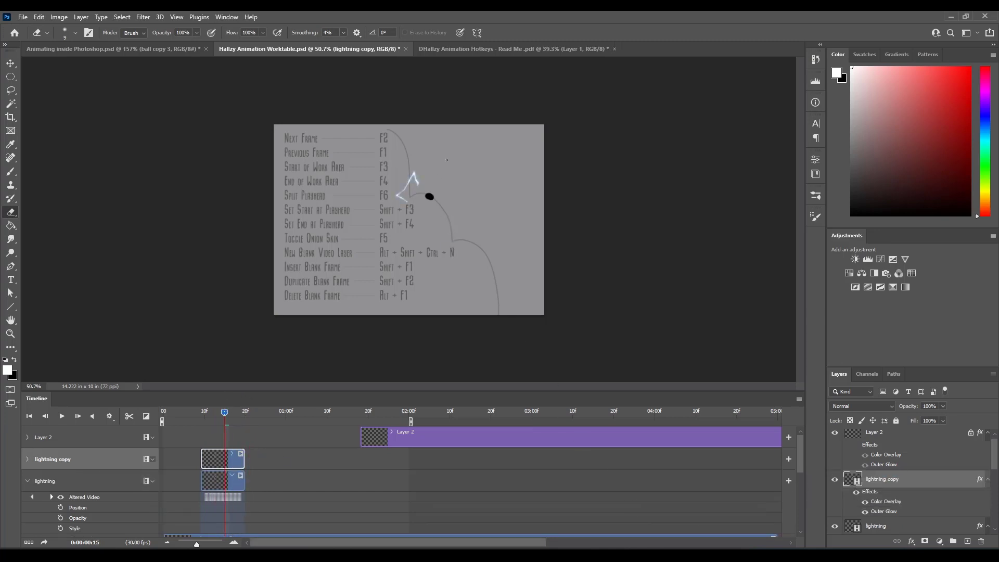
{"action": "left_click_drag", "start_coordinate": [237, 411], "coordinate": [249, 413]}
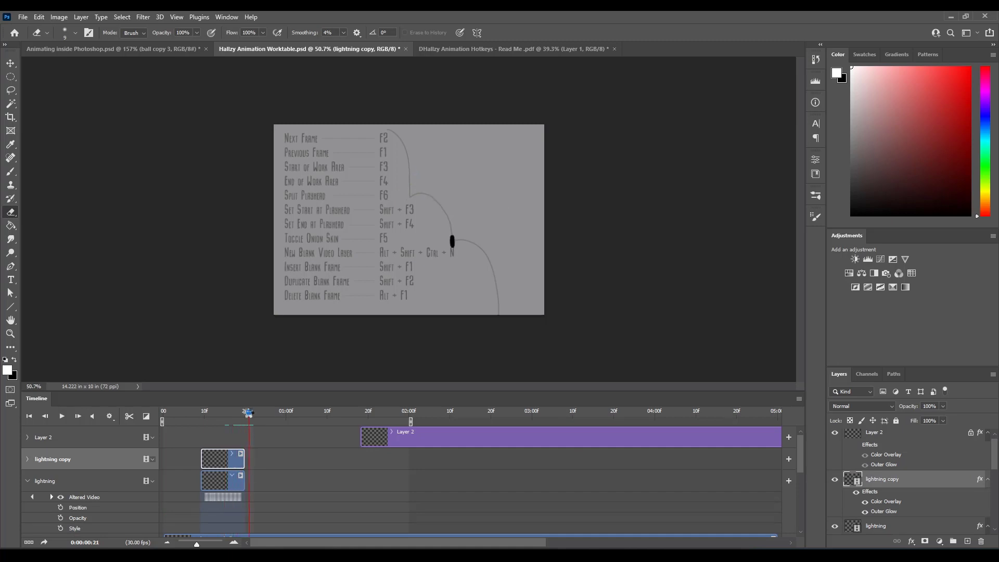
{"action": "left_click_drag", "start_coordinate": [215, 462], "coordinate": [264, 461]}
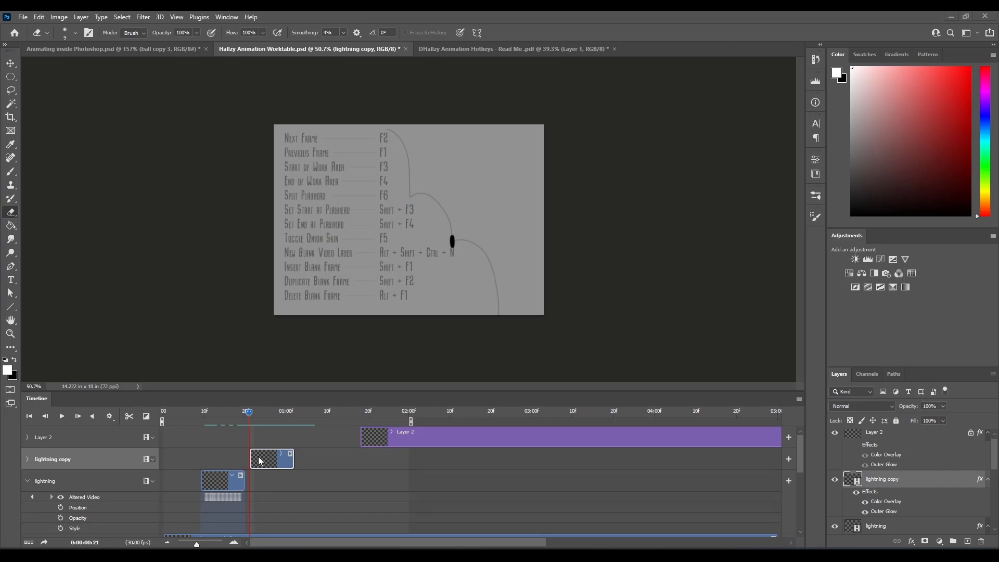
Move the copied lightning's artwork from the first impact onto the ball's second impact point, checking its position between 0:00:00:22 and 0:00:00:25.
{"action": "left_click", "coordinate": [258, 411]}
{"action": "left_click_drag", "start_coordinate": [258, 411], "coordinate": [251, 412]}
{"action": "key", "text": "F2"}
{"action": "key", "text": "v"}
{"action": "key", "text": "ctrl+0"}
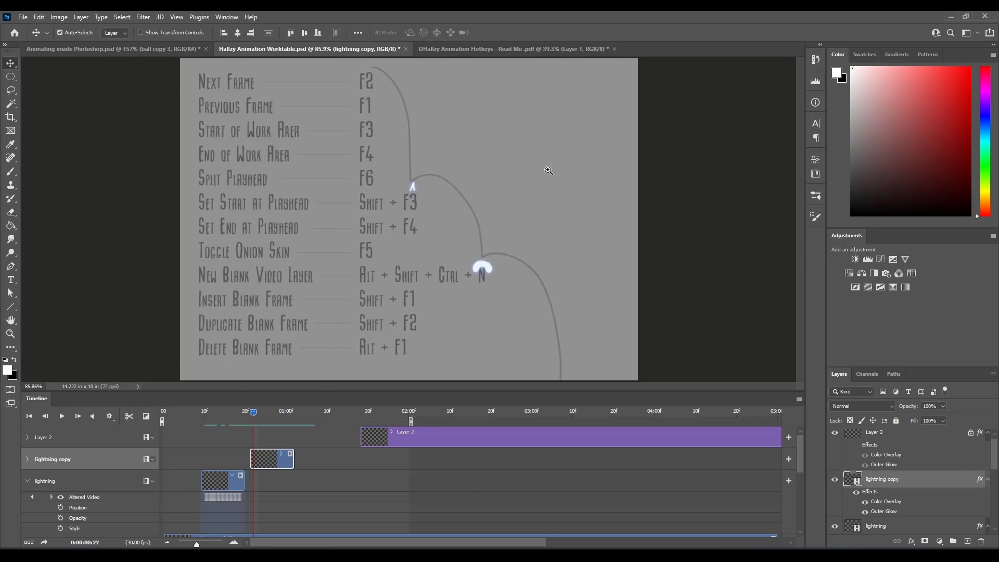
{"action": "left_click_drag", "start_coordinate": [549, 170], "coordinate": [569, 152]}
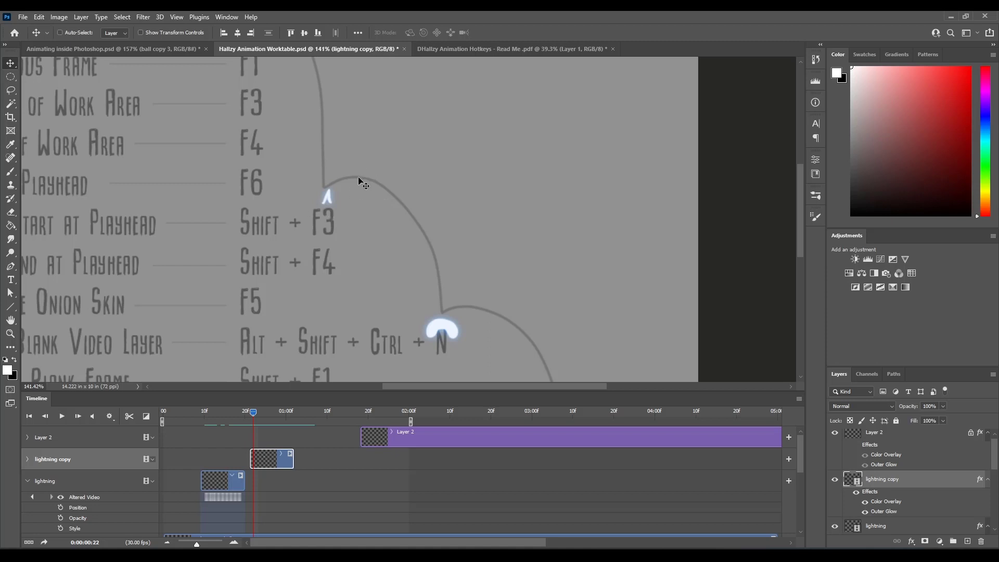
{"action": "left_click_drag", "start_coordinate": [353, 203], "coordinate": [482, 173]}
{"action": "left_click_drag", "start_coordinate": [255, 408], "coordinate": [262, 414]}
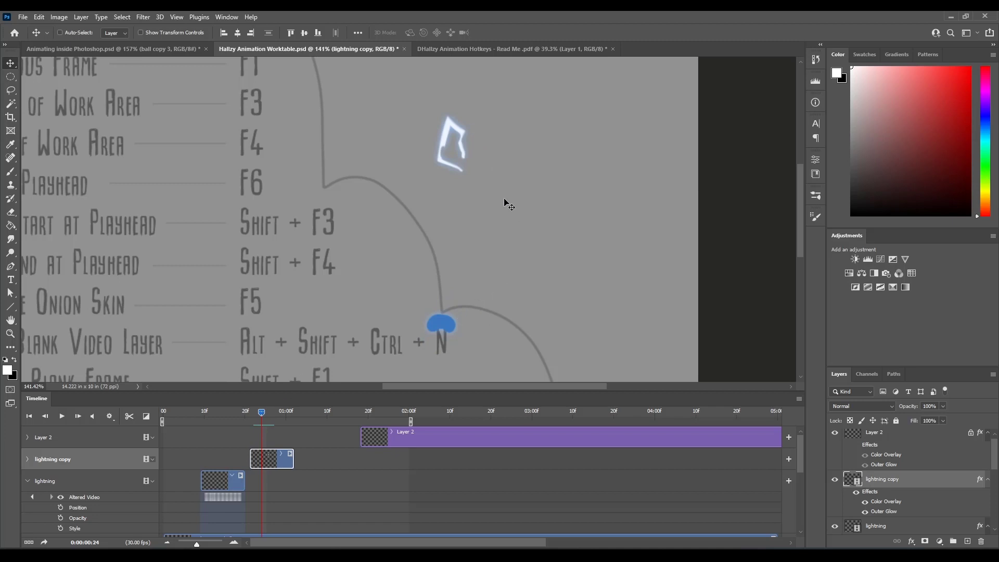
{"action": "left_click_drag", "start_coordinate": [503, 203], "coordinate": [485, 356]}
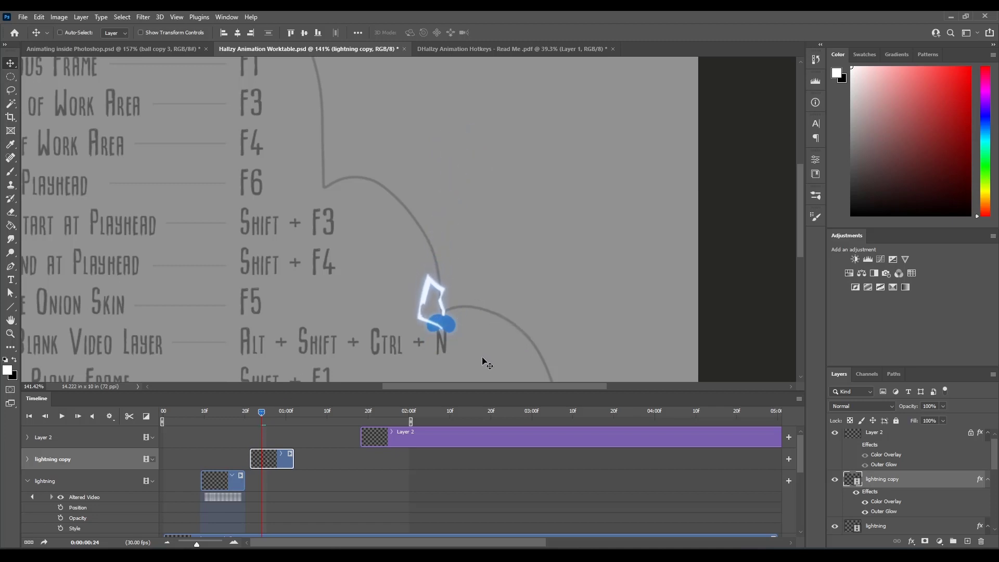
{"action": "mouse_move", "coordinate": [266, 411]}
{"action": "left_mouse_down"}
{"action": "mouse_move", "coordinate": [233, 413]}
{"action": "mouse_move", "coordinate": [281, 414]}
{"action": "mouse_move", "coordinate": [253, 426]}
{"action": "mouse_move", "coordinate": [272, 419]}
{"action": "mouse_move", "coordinate": [261, 419]}
{"action": "left_mouse_up"}
{"action": "left_click_drag", "start_coordinate": [495, 291], "coordinate": [476, 294]}
{"action": "left_click_drag", "start_coordinate": [515, 321], "coordinate": [477, 289]}
{"action": "key", "text": "ctrl+0"}
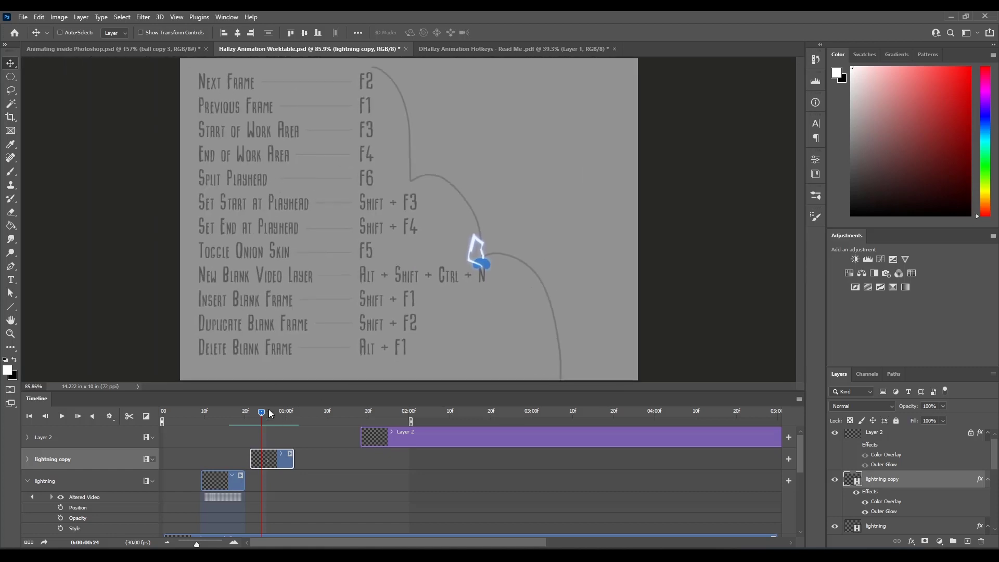
{"action": "mouse_move", "coordinate": [262, 415]}
{"action": "left_mouse_down"}
{"action": "mouse_move", "coordinate": [211, 416]}
{"action": "mouse_move", "coordinate": [318, 412]}
{"action": "mouse_move", "coordinate": [266, 414]}
{"action": "left_mouse_up"}
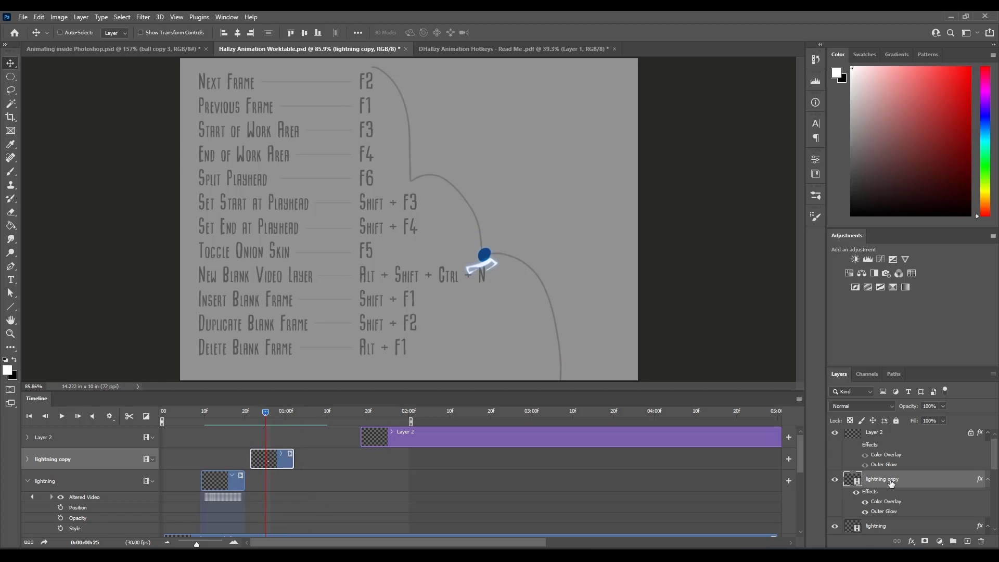
Duplicate the second impact's lightning layer to start at 0:00:01:05 and move the new copy's artwork onto the ball's third impact point.
{"action": "key", "text": "ctrl+j"}
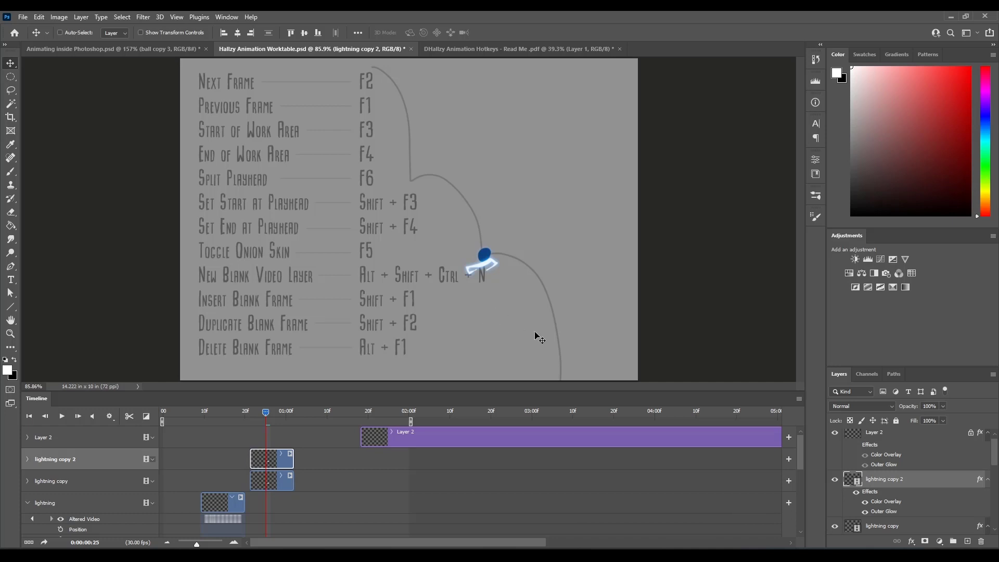
{"action": "left_click_drag", "start_coordinate": [294, 408], "coordinate": [306, 414]}
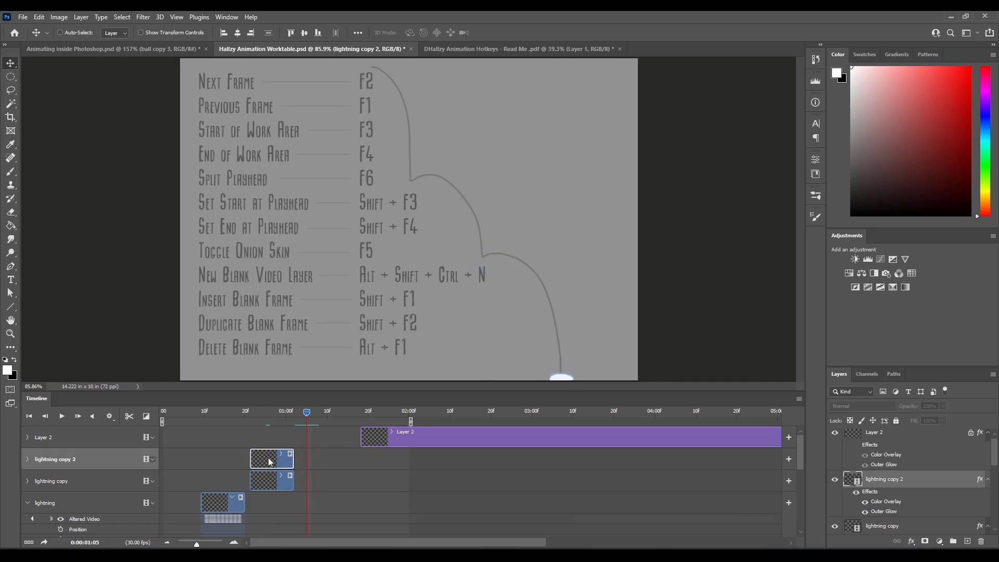
{"action": "left_click_drag", "start_coordinate": [270, 462], "coordinate": [320, 465]}
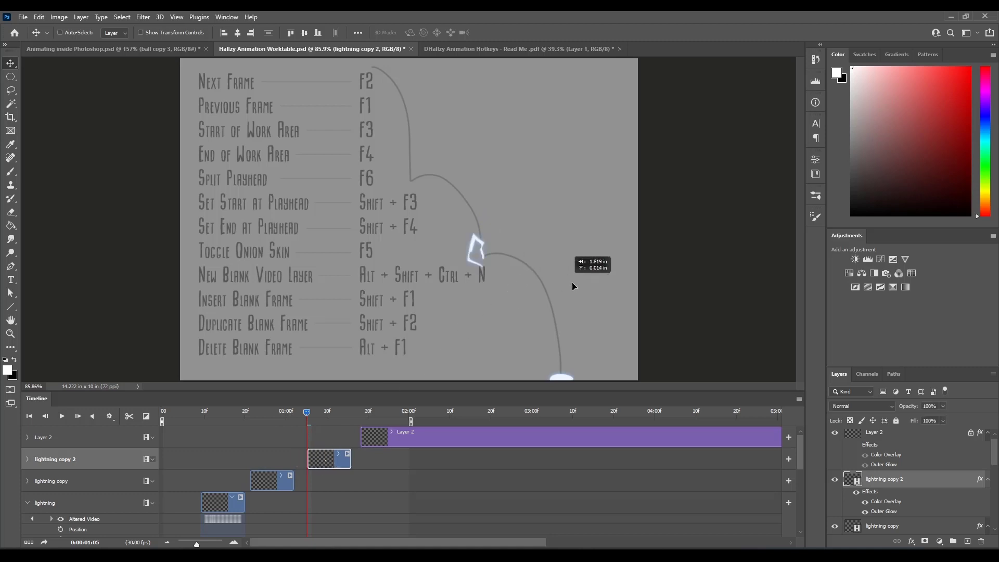
{"action": "left_click", "coordinate": [320, 411]}
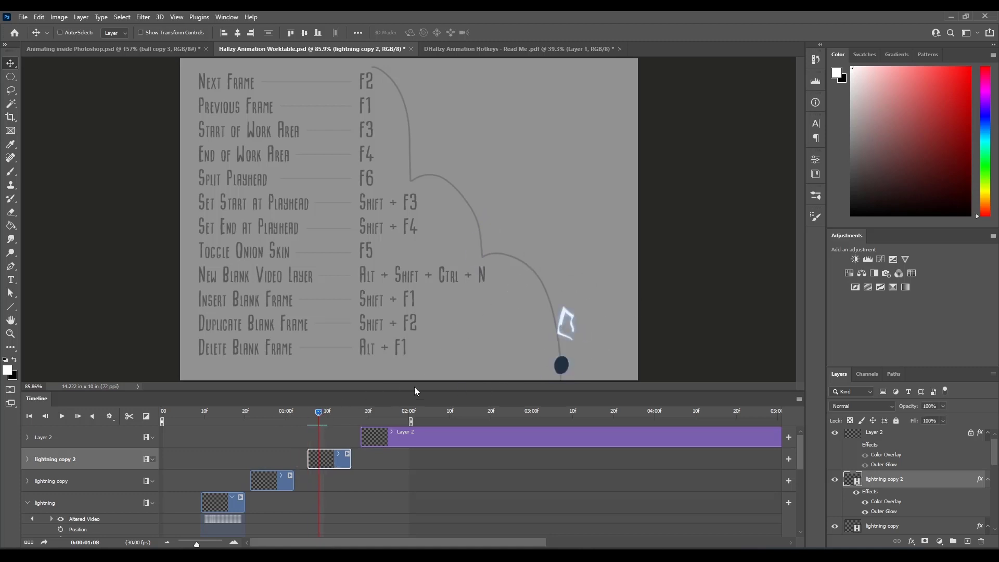
{"action": "mouse_move", "coordinate": [565, 364]}
{"action": "left_mouse_down"}
{"action": "mouse_move", "coordinate": [561, 352]}
{"action": "mouse_move", "coordinate": [574, 368]}
{"action": "left_mouse_up"}
Enlarge the canvas area and play the animation from near its start to review the lightning at all three impacts.
{"action": "left_click_drag", "start_coordinate": [321, 414], "coordinate": [167, 406]}
{"action": "key", "text": "space"}
{"action": "mouse_move", "coordinate": [573, 249]}
{"action": "left_mouse_down"}
{"action": "mouse_move", "coordinate": [555, 259]}
{"action": "mouse_move", "coordinate": [567, 256]}
{"action": "left_mouse_up"}
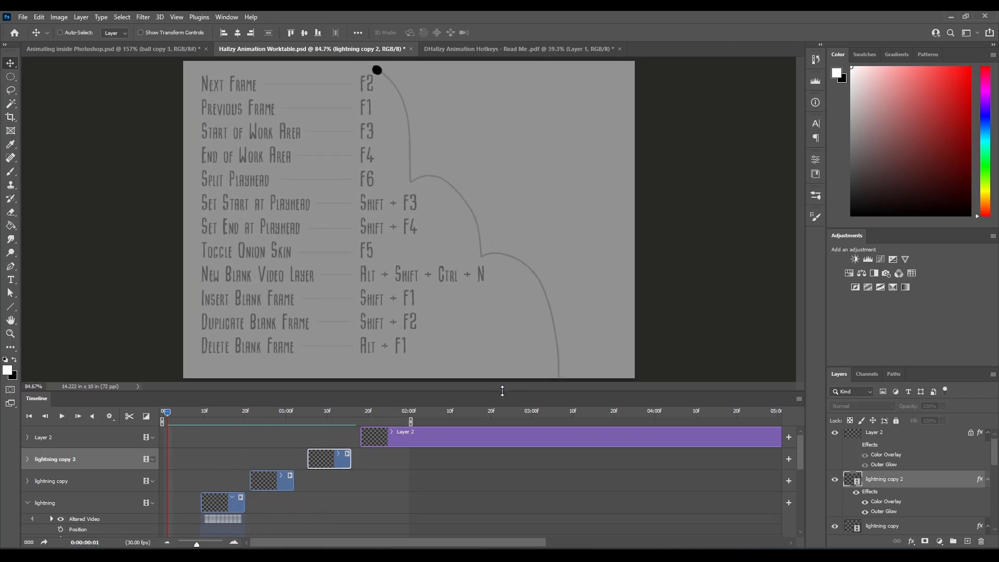
{"action": "left_click_drag", "start_coordinate": [502, 390], "coordinate": [503, 467]}
{"action": "left_click", "coordinate": [547, 404], "text": "ctrl"}
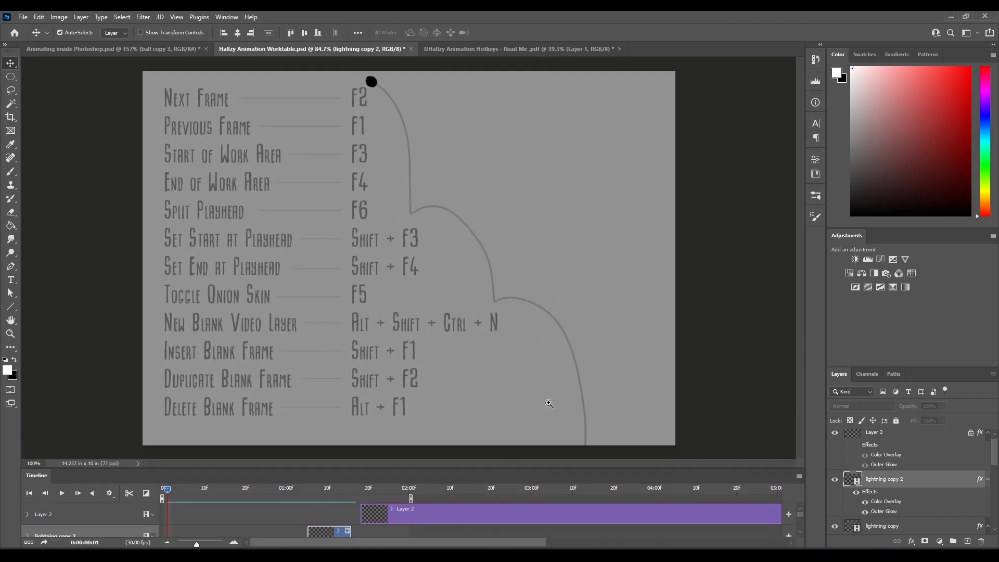
{"action": "left_click_drag", "start_coordinate": [548, 403], "coordinate": [550, 403]}
{"action": "key", "text": "space"}
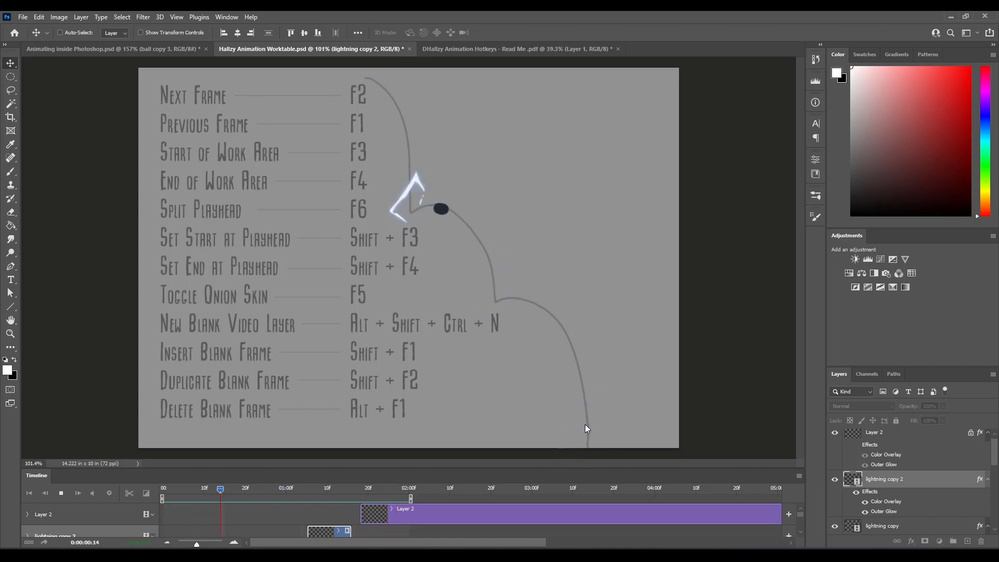
At frame 0:00:00:26, convert the second impact's lightning layer to a smart object and flip it horizontally.
{"action": "left_click_drag", "start_coordinate": [359, 488], "coordinate": [268, 491]}
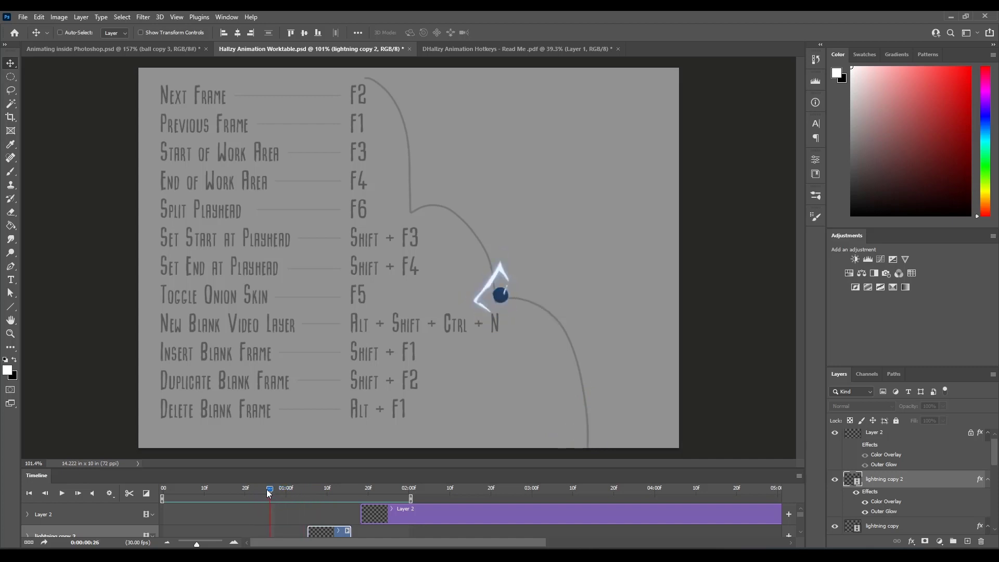
{"action": "left_click", "coordinate": [503, 284], "text": "ctrl"}
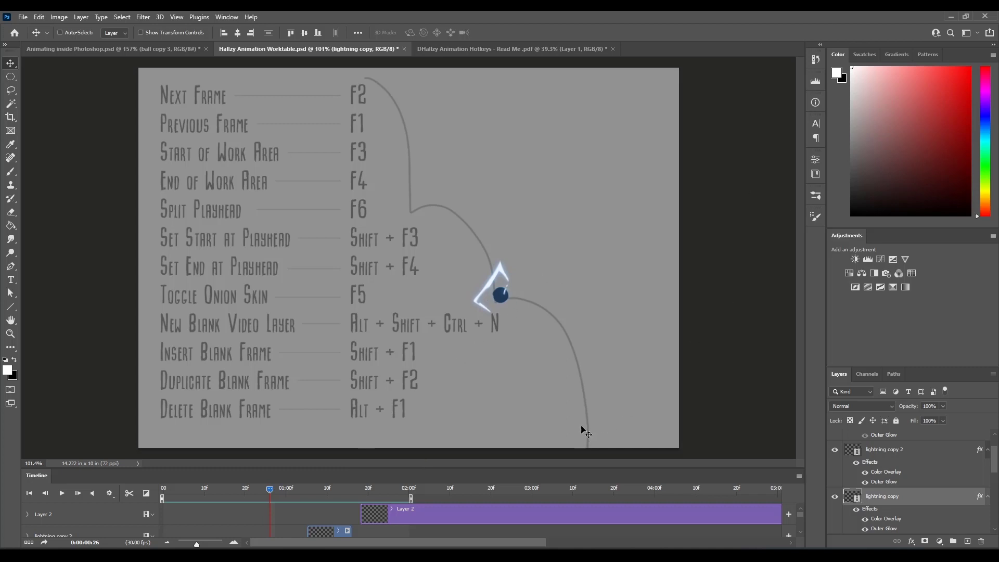
{"action": "key", "text": "ctrl+t"}
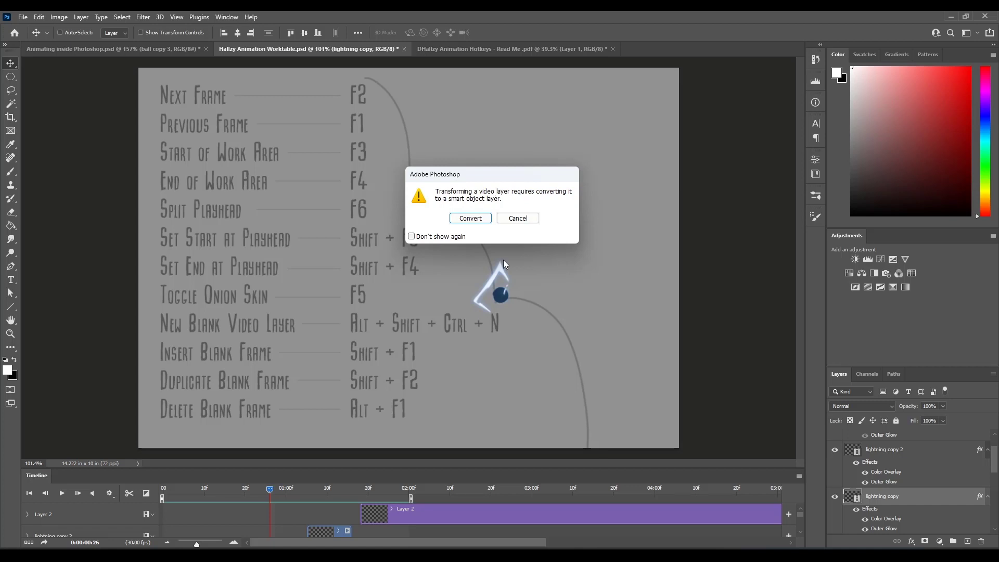
{"action": "left_click", "coordinate": [474, 219]}
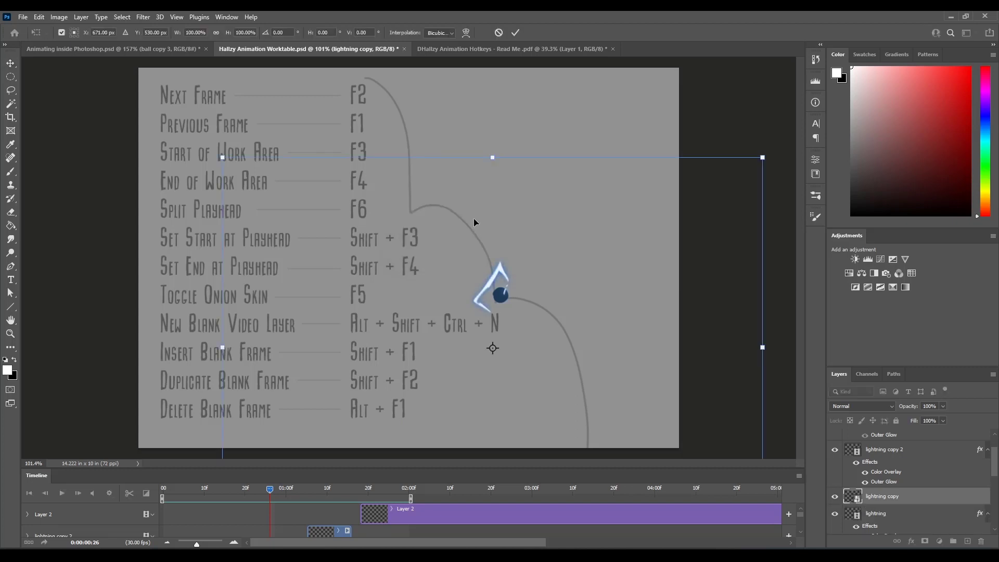
{"action": "right_click", "coordinate": [530, 285]}
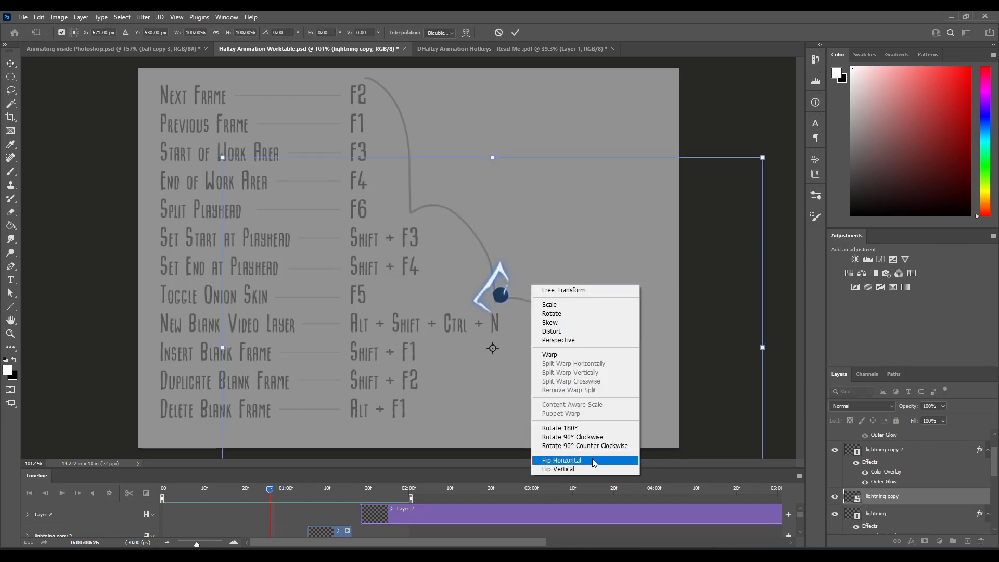
{"action": "left_click", "coordinate": [560, 460]}
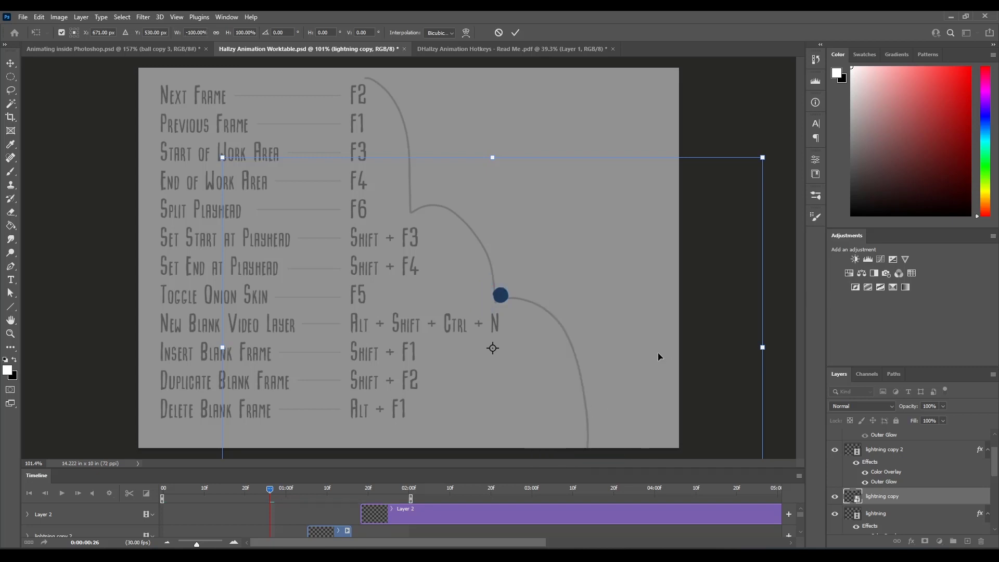
{"action": "key", "text": "Return"}
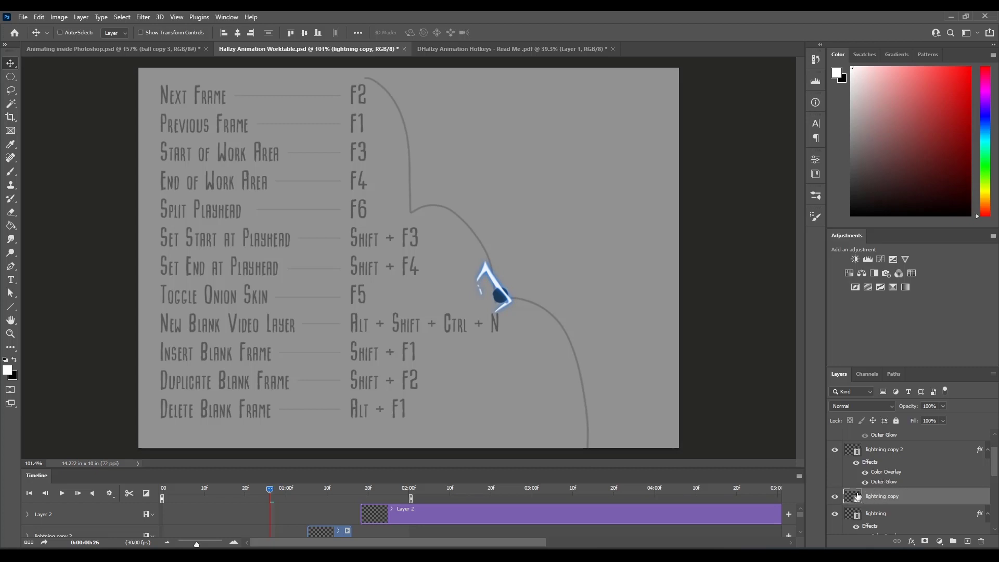
Set the blend mode of the flipped second-impact lightning layer to Screen.
{"action": "left_click", "coordinate": [834, 496]}
{"action": "left_click", "coordinate": [881, 408]}
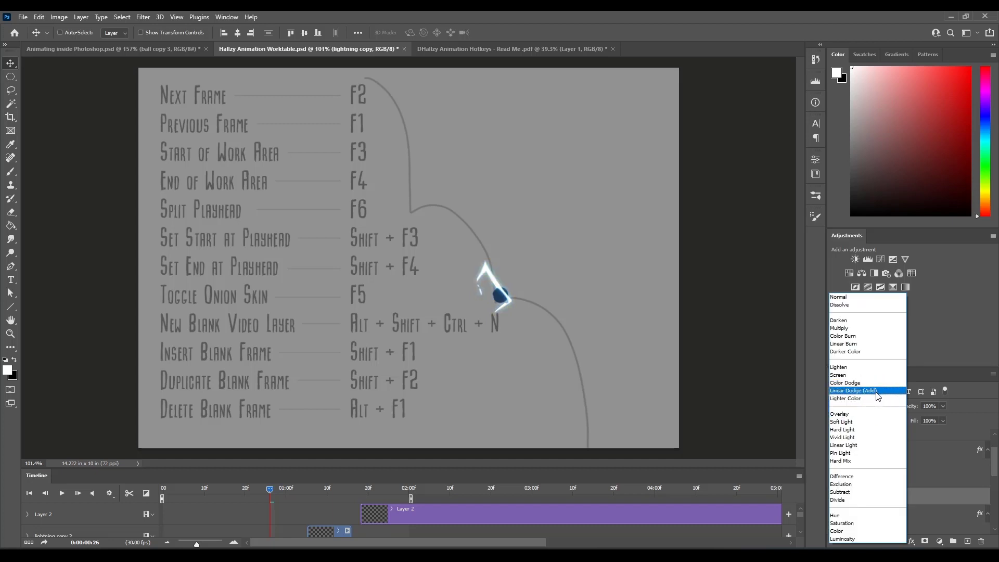
{"action": "left_click", "coordinate": [858, 375]}
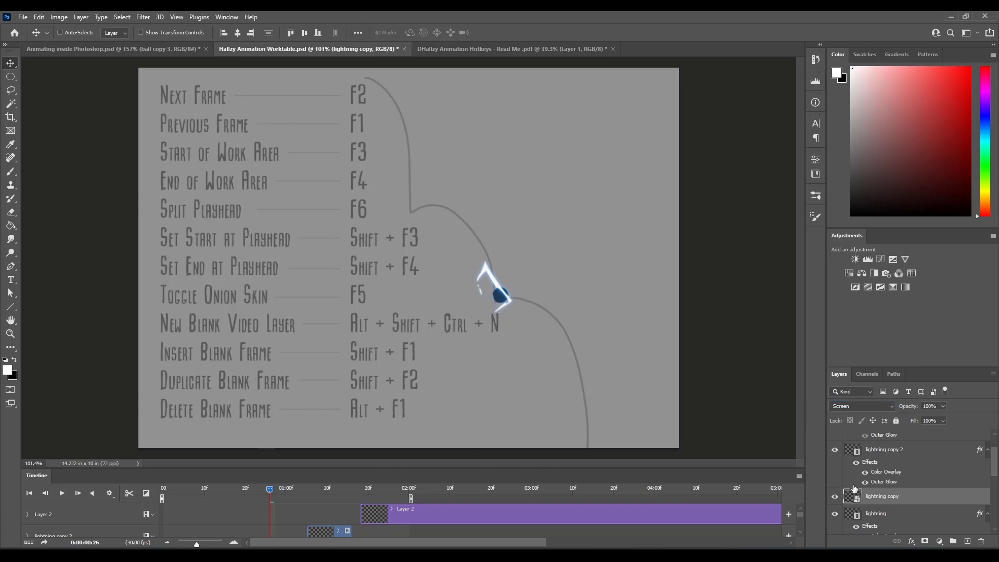
Enlarge the timeline area and try to paint on the flipped lightning with the Brush tool, declining to rasterize the smart object.
{"action": "key", "text": "b"}
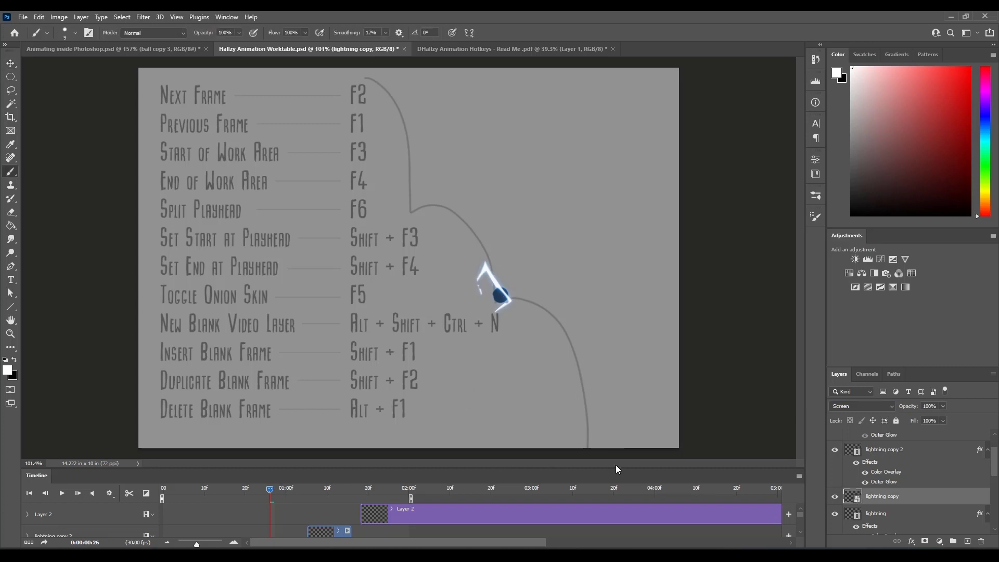
{"action": "left_click_drag", "start_coordinate": [616, 469], "coordinate": [627, 366]}
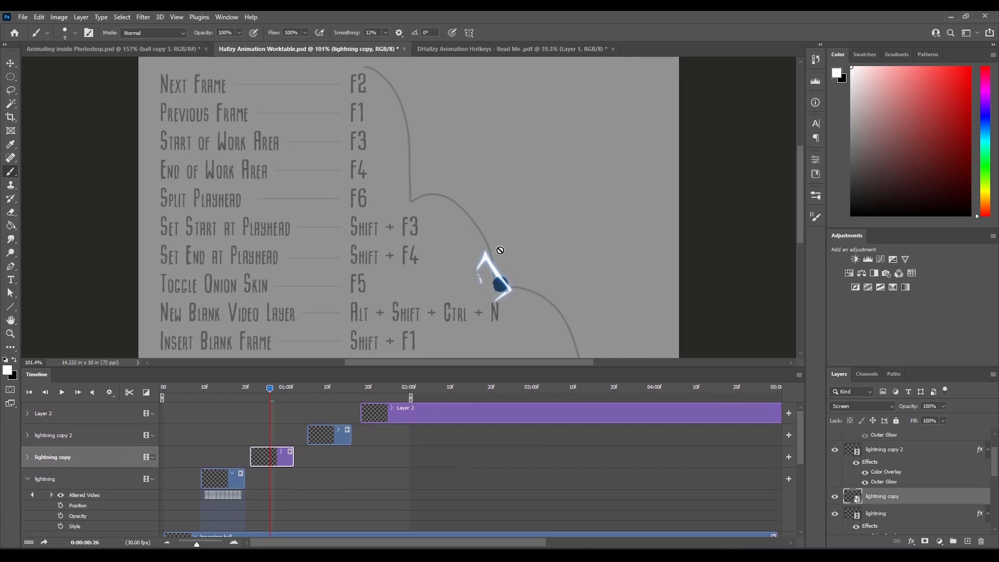
{"action": "left_click", "coordinate": [495, 276]}
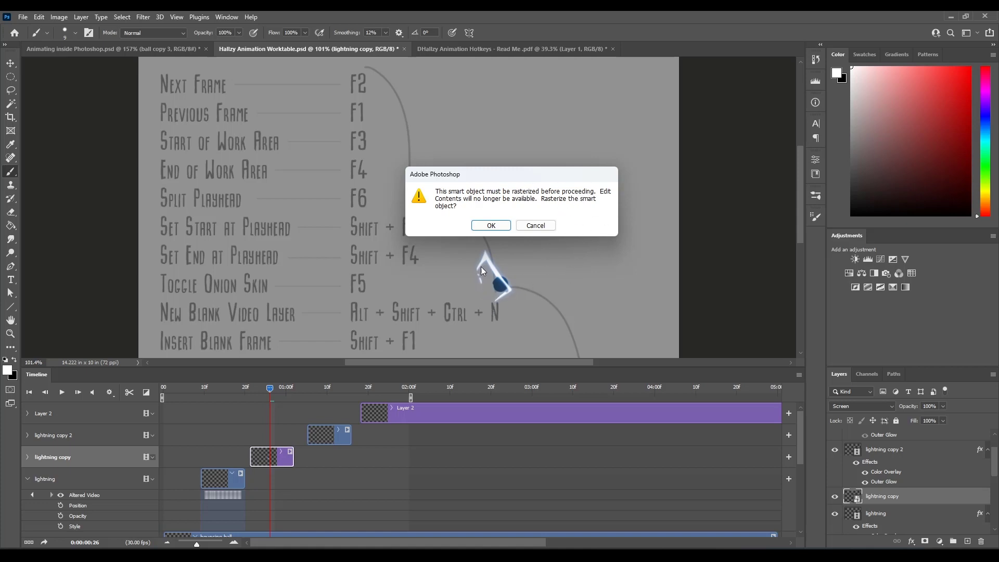
{"action": "left_click", "coordinate": [542, 225]}
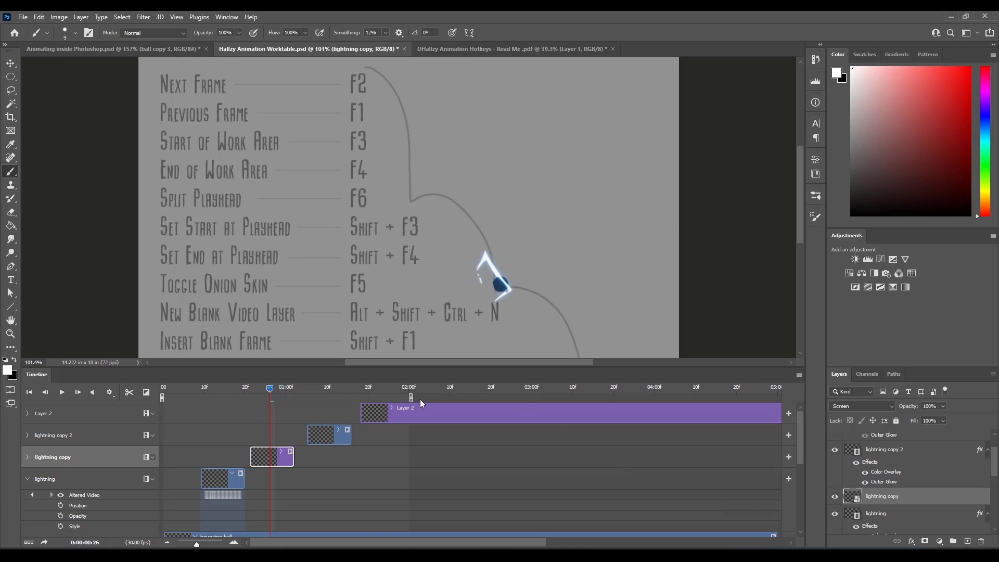
Open the flipped lightning's smart object contents, scrub through its first frames, and return to the Worktable animation document.
{"action": "double_click", "coordinate": [854, 497]}
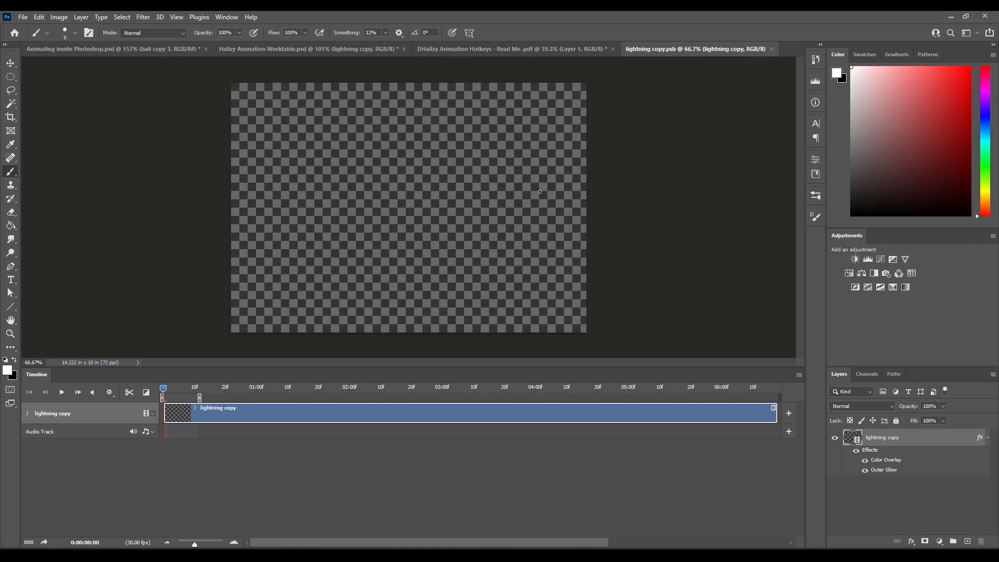
{"action": "left_click_drag", "start_coordinate": [168, 392], "coordinate": [178, 391]}
{"action": "left_click", "coordinate": [344, 51]}
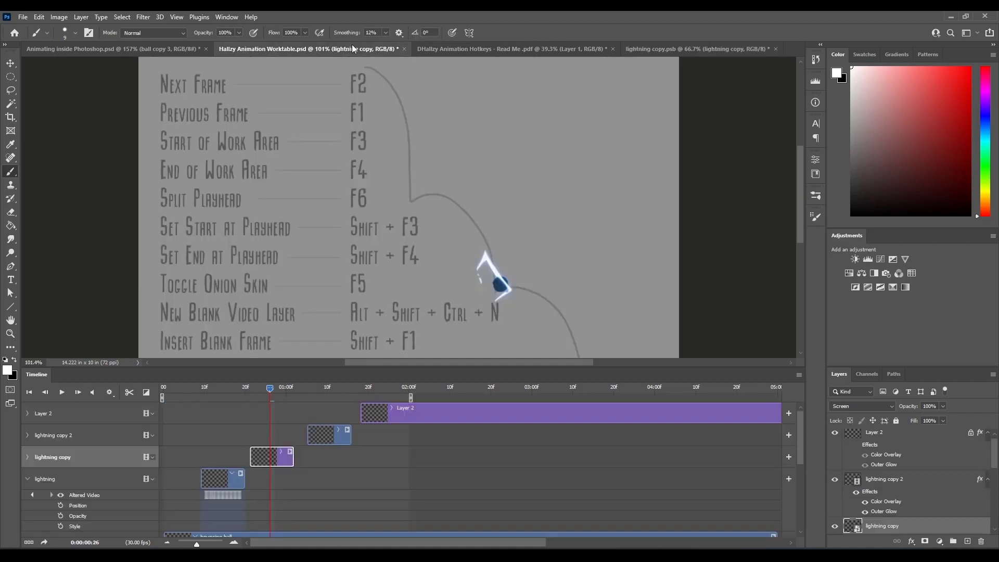
Fit the whole canvas in view and play the animation from 0:00:00:20 to review the flipped lightning at the second impact.
{"action": "left_click_drag", "start_coordinate": [270, 389], "coordinate": [246, 393]}
{"action": "key", "text": "ctrl+0"}
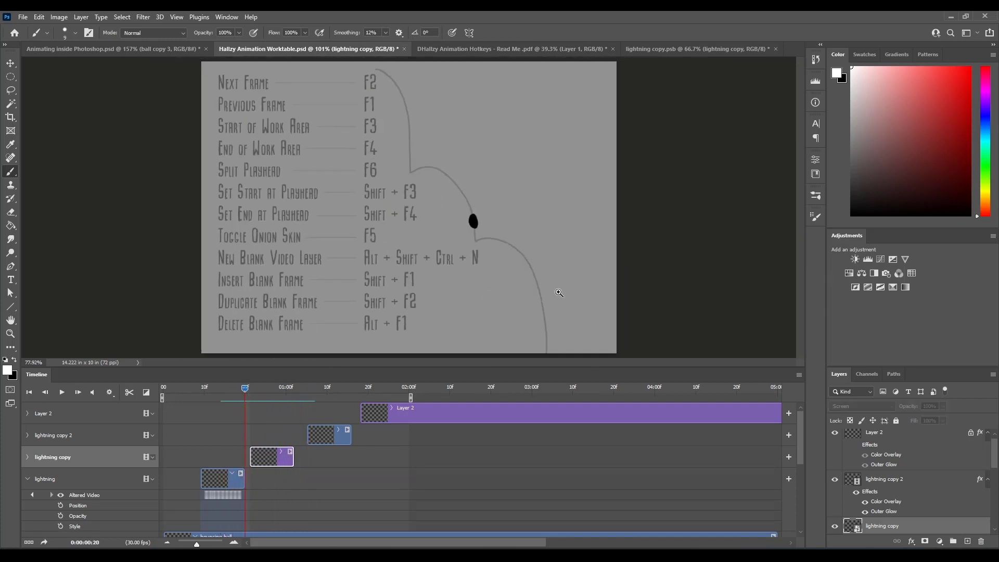
{"action": "key", "text": "space"}
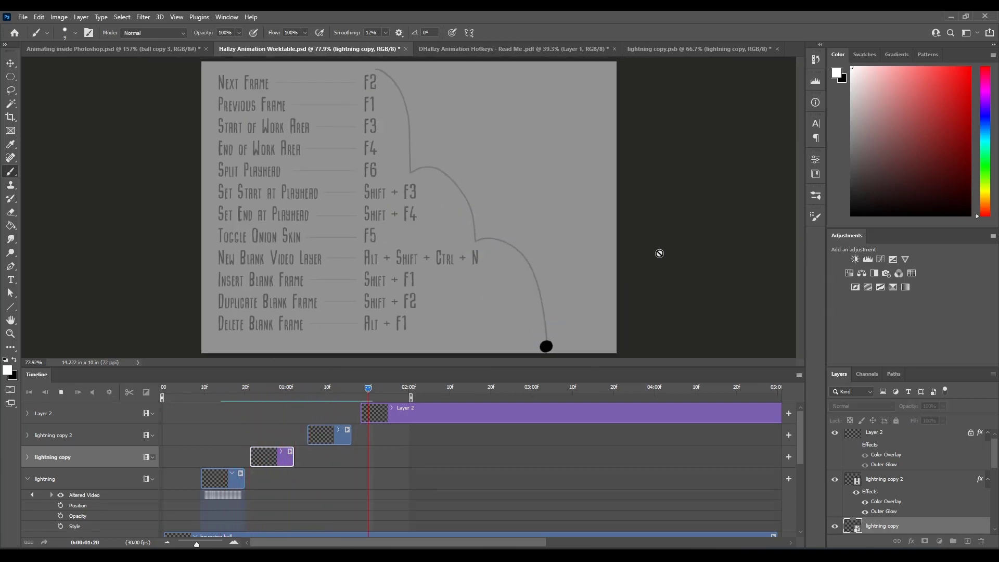